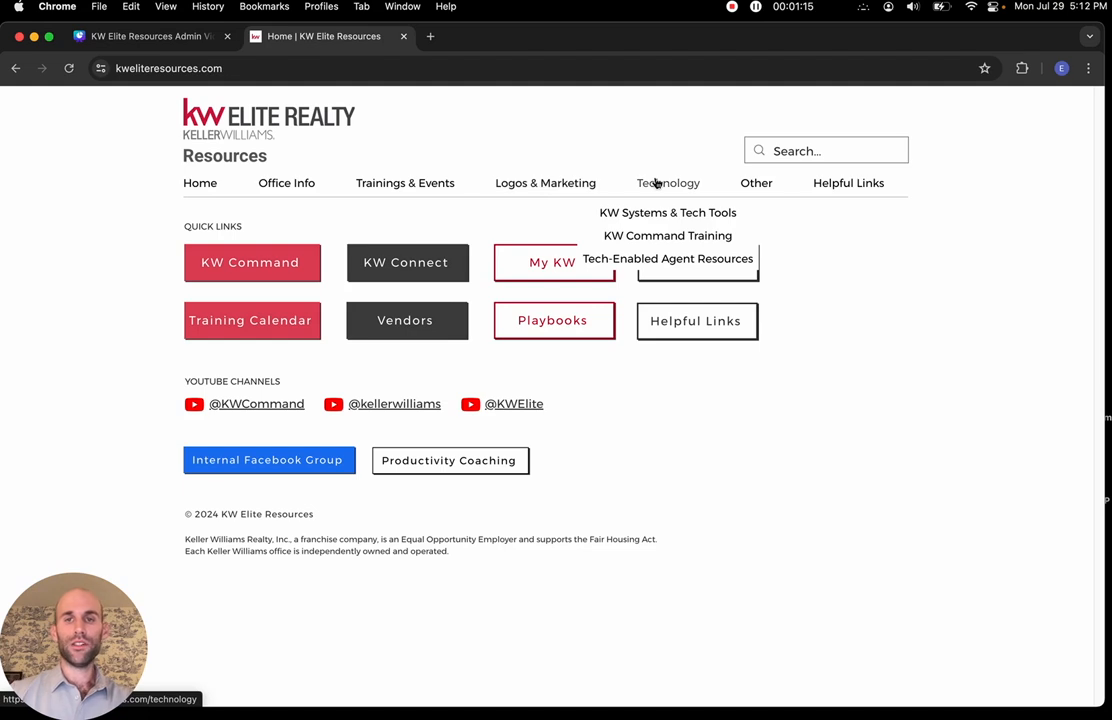
# Close the KW Elite Resources site tab and open a new blank tab beside the Canva design
pyautogui.moveTo(753, 186)
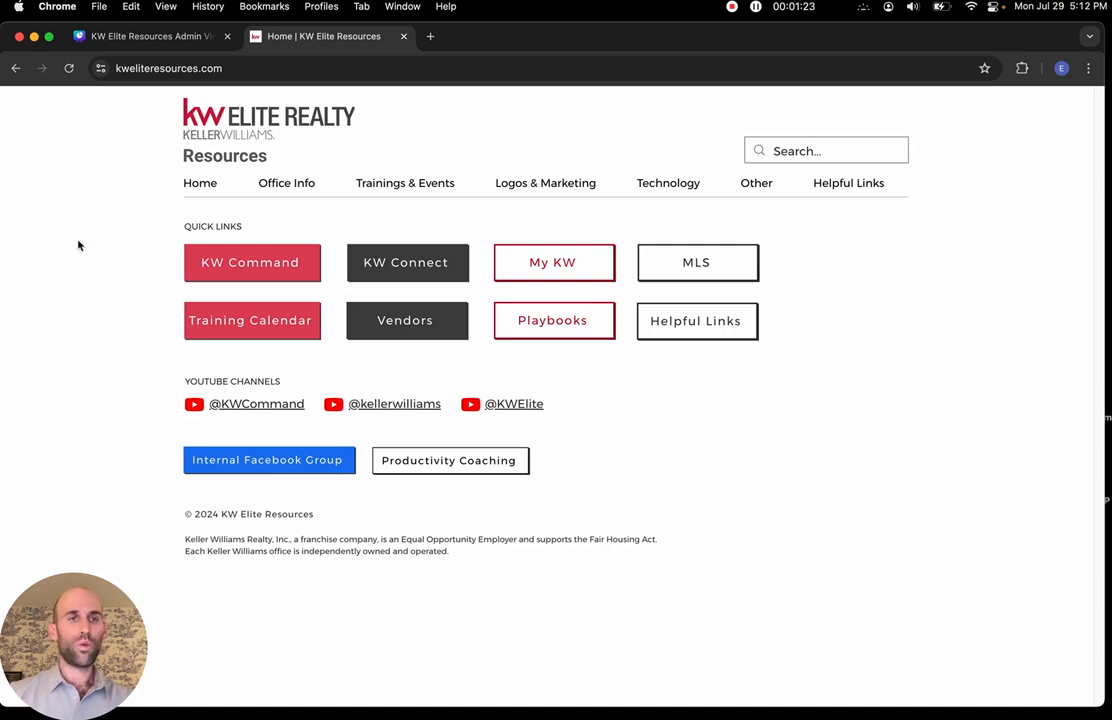
pyautogui.click(124, 36)
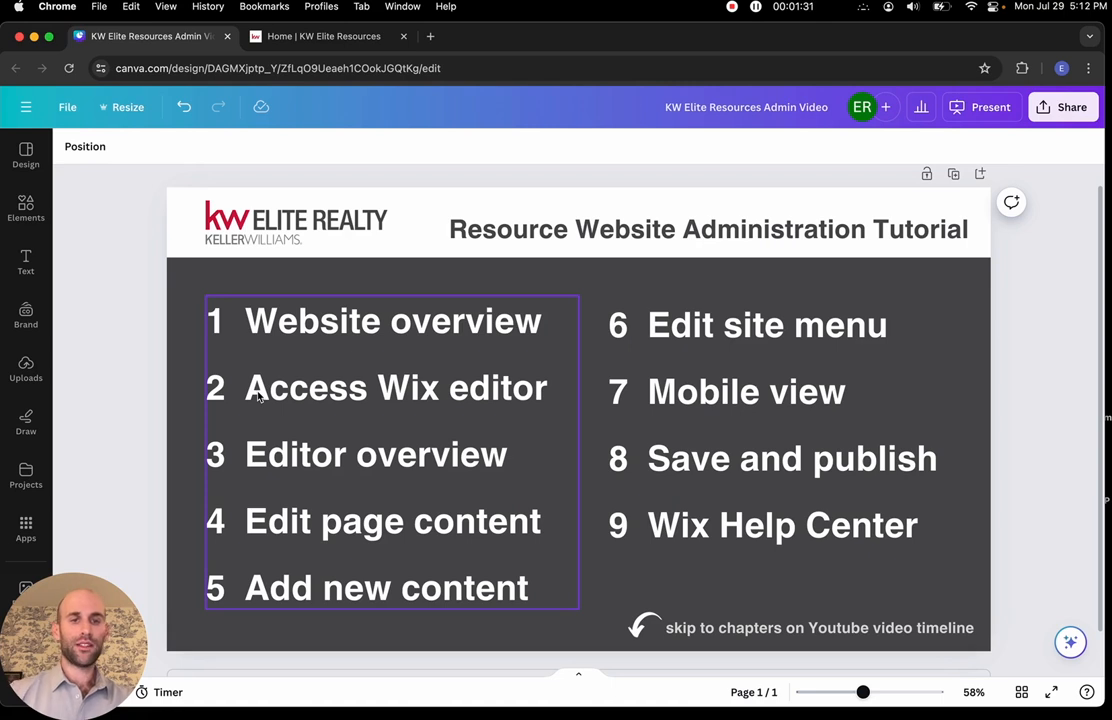
pyautogui.click(405, 37)
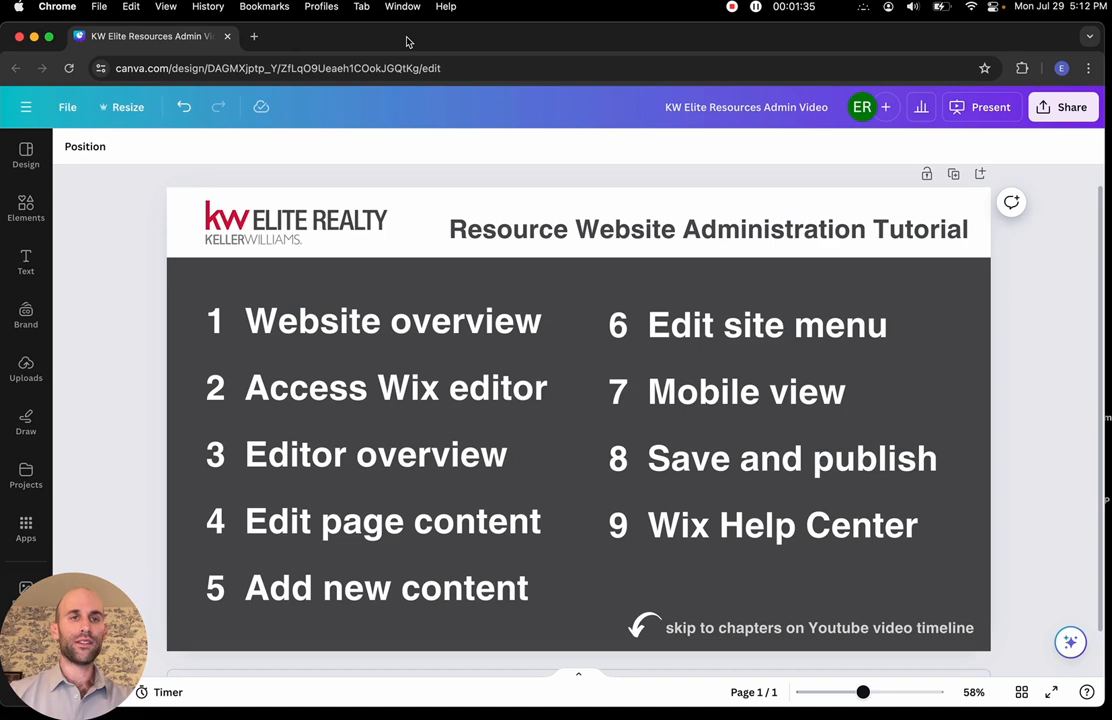
pyautogui.click(256, 38)
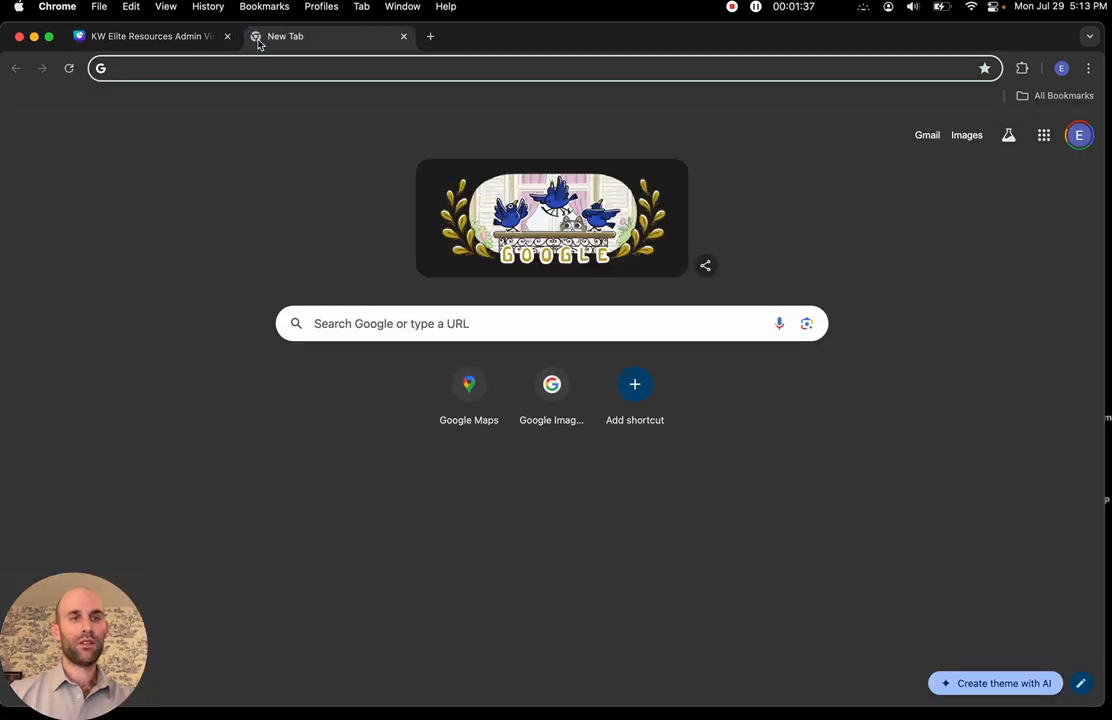
# Load wix.com and go to its Log In page
pyautogui.write('wix.c')
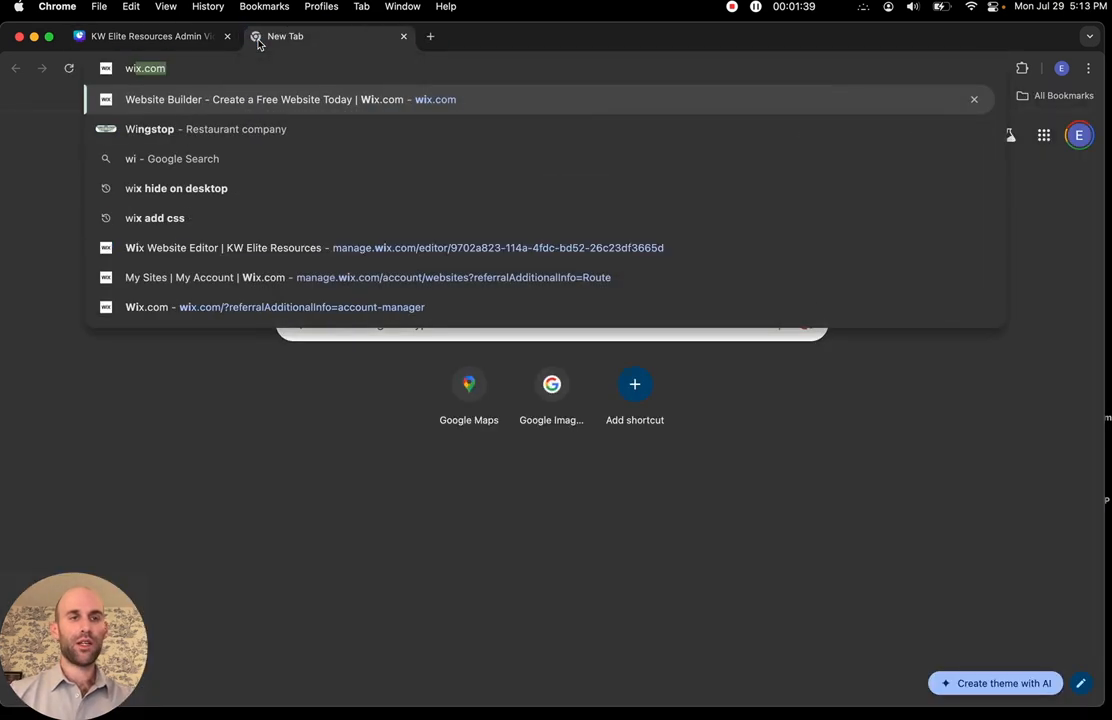
pyautogui.write('om')
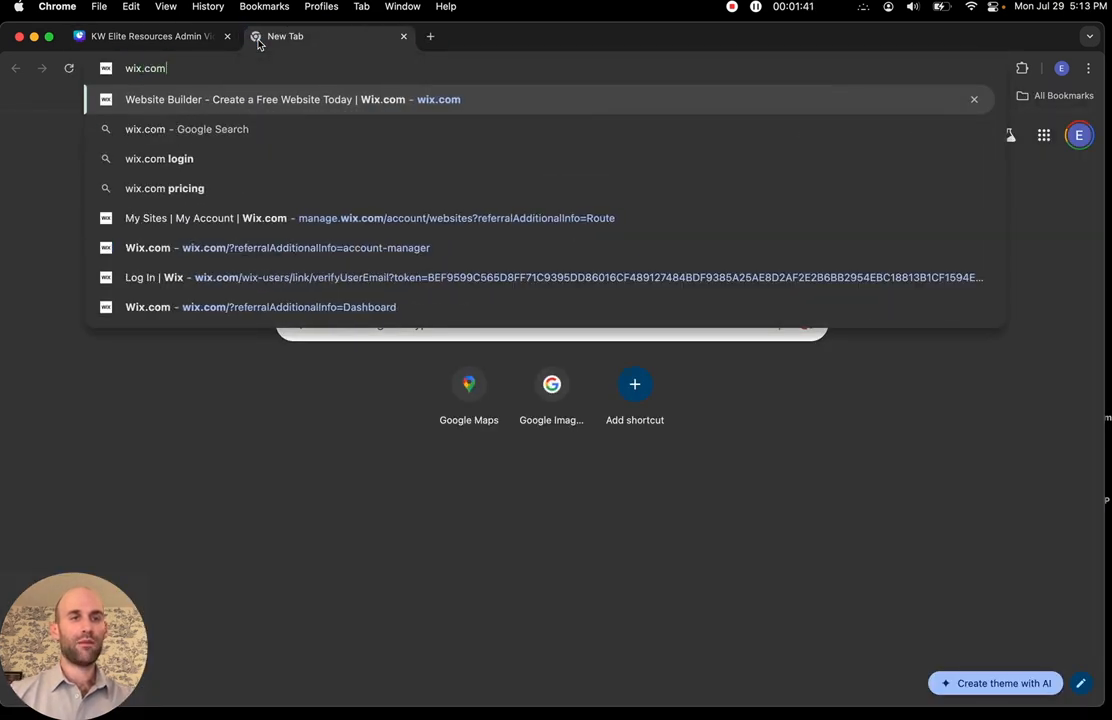
pyautogui.press('Return')
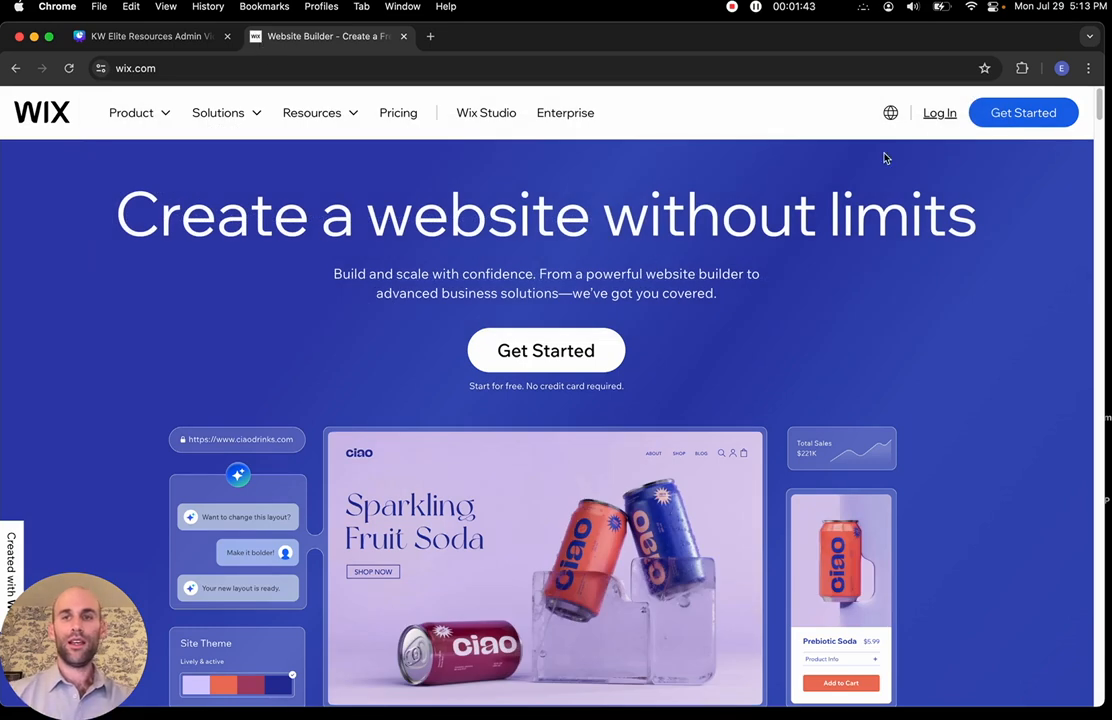
pyautogui.click(940, 114)
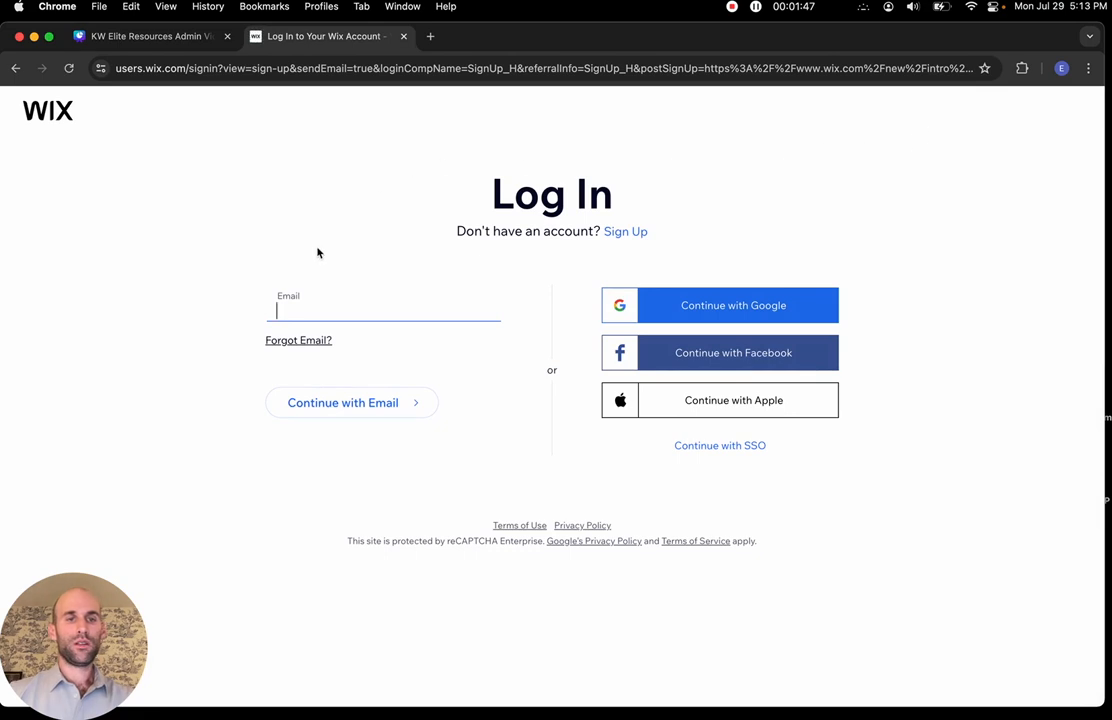
# Sign in with the site's admin e-mail address and the account password
pyautogui.press('super+v')
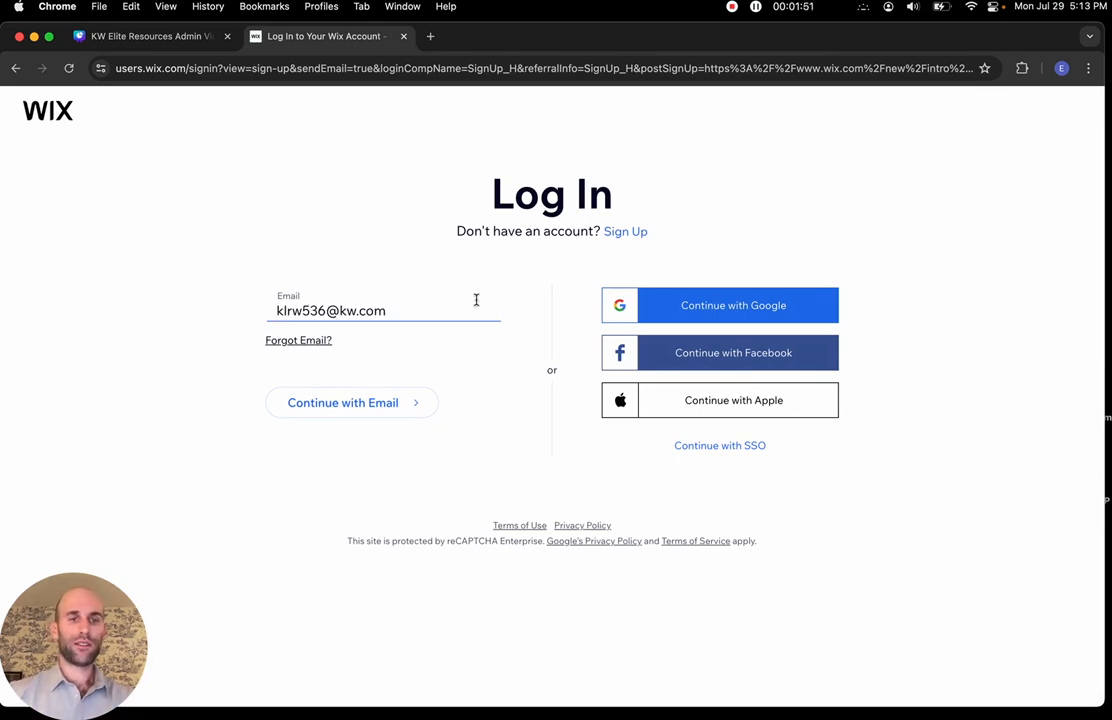
pyautogui.hotkey('shift', 'Left')
pyautogui.hotkey('shift', 'Left')
pyautogui.hotkey('shift', 'Left')
pyautogui.hotkey('shift', 'Left')
pyautogui.hotkey('shift', 'Left')
pyautogui.hotkey('shift', 'Left')
pyautogui.hotkey('shift', 'Left')
pyautogui.hotkey('shift', 'Left')
pyautogui.hotkey('shift', 'Left')
pyautogui.hotkey('shift', 'Left')
pyautogui.hotkey('shift', 'Left')
pyautogui.hotkey('shift', 'Left')
pyautogui.hotkey('shift', 'Left')
pyautogui.hotkey('shift', 'Left')
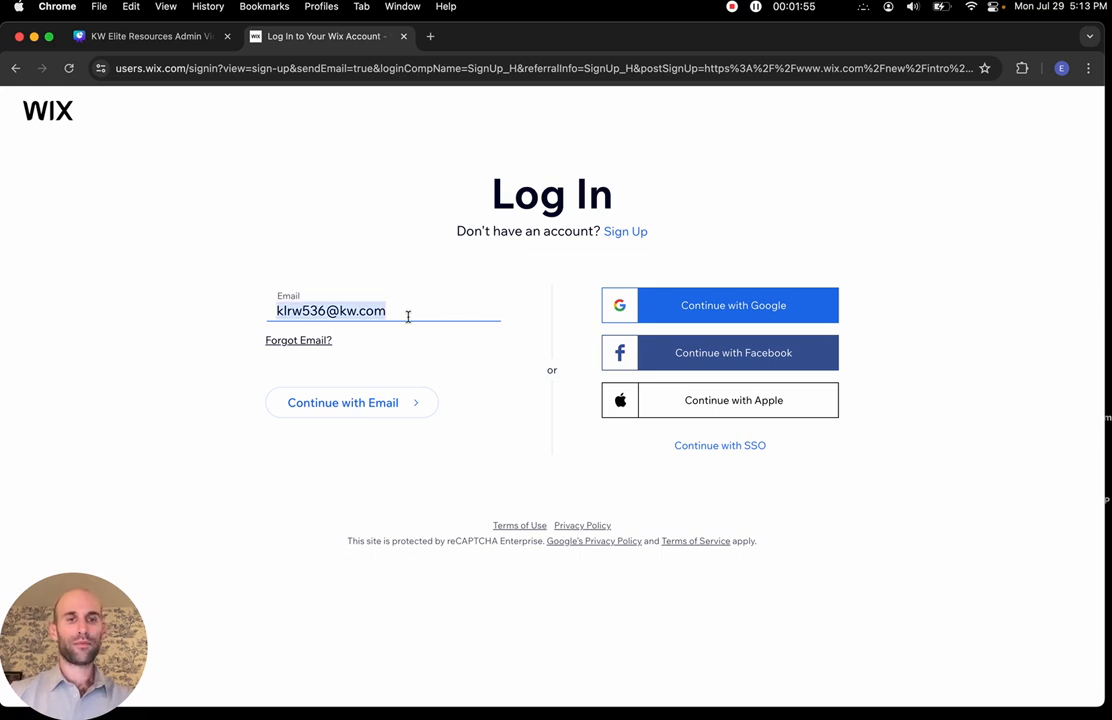
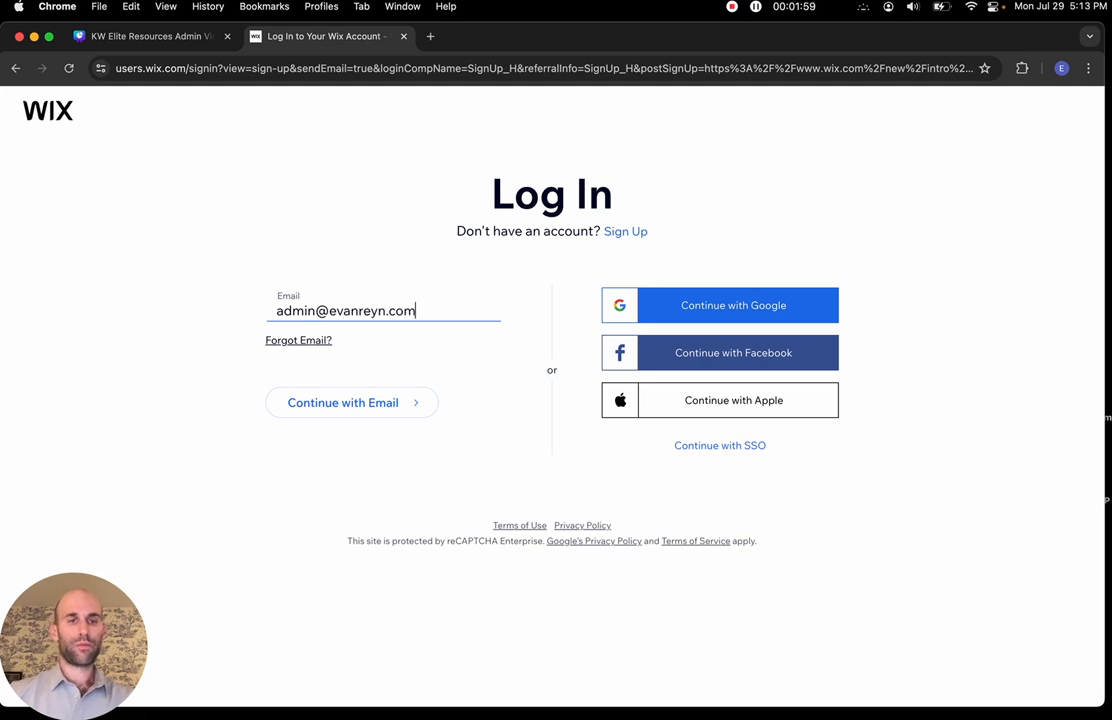
pyautogui.click(396, 408)
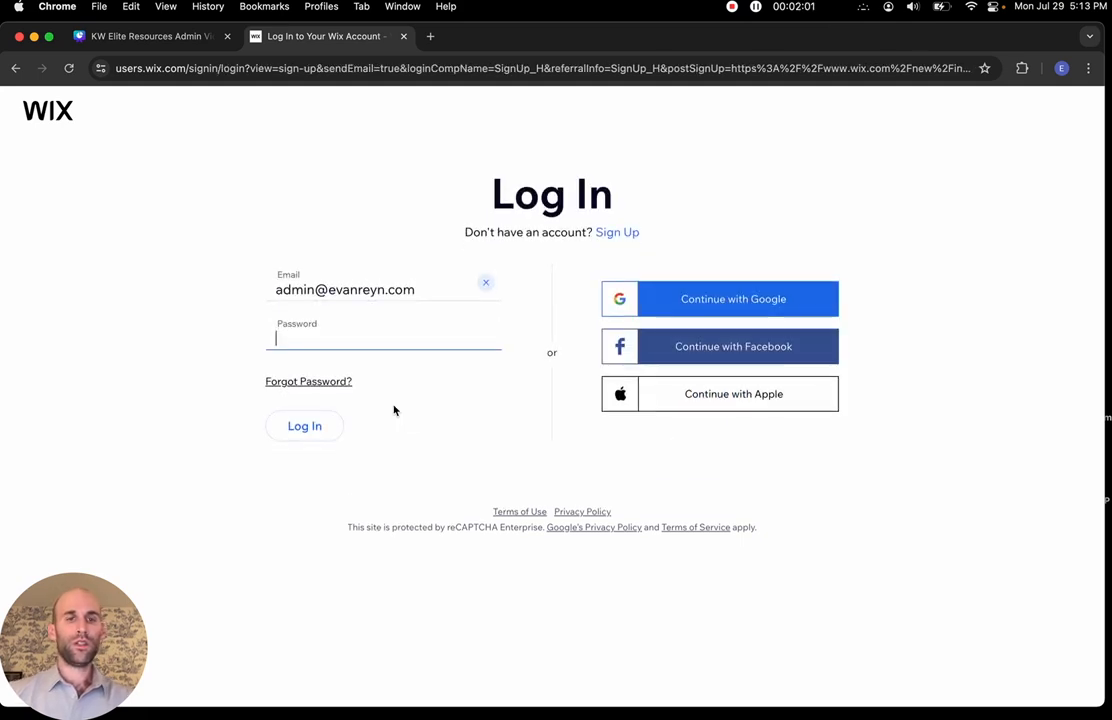
pyautogui.write('••••••')
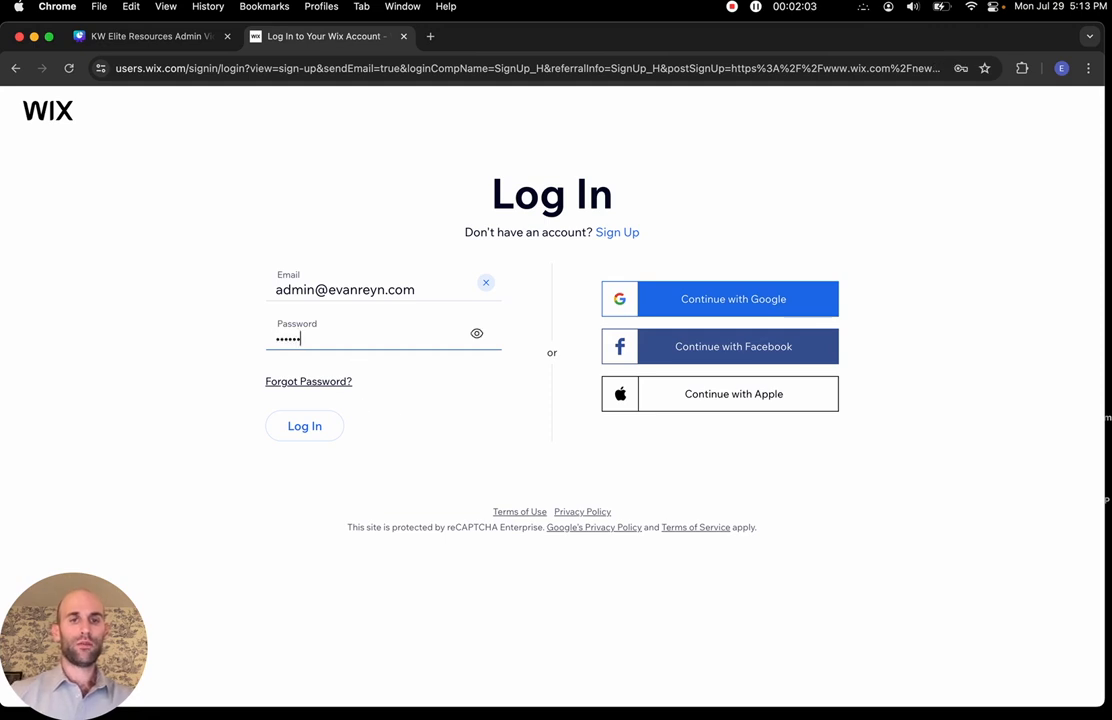
pyautogui.click(320, 436)
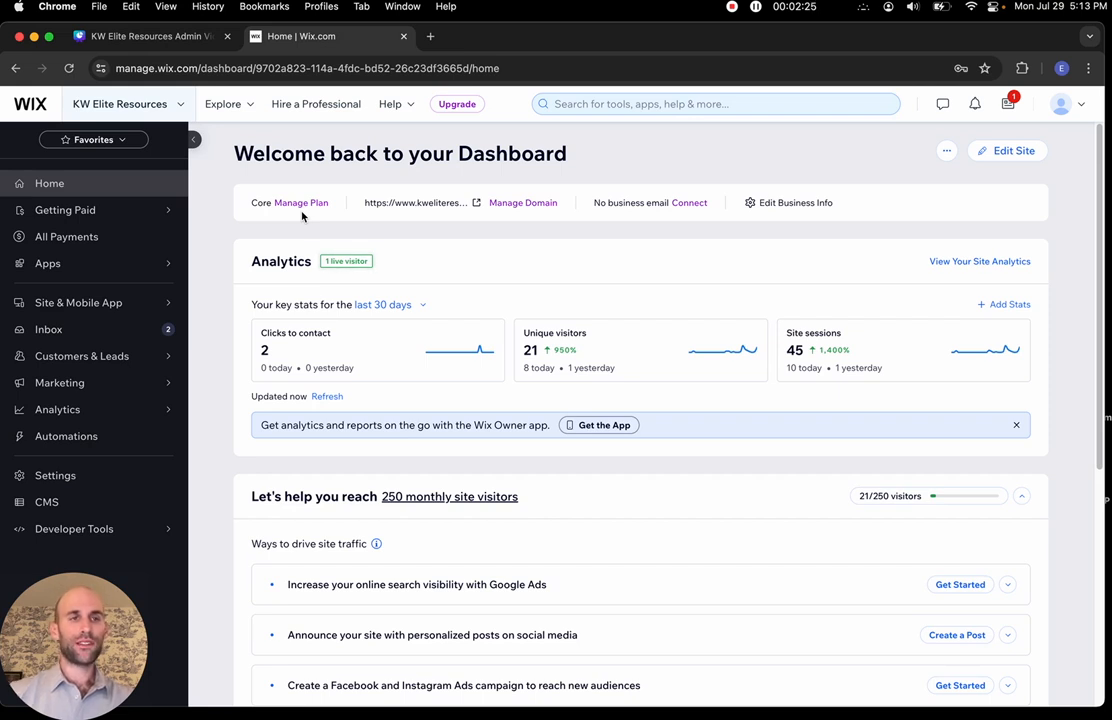
# Select the KW Elite Resources site, review its Premium Subscriptions in Account Settings, then return to the dashboard
pyautogui.click(182, 106)
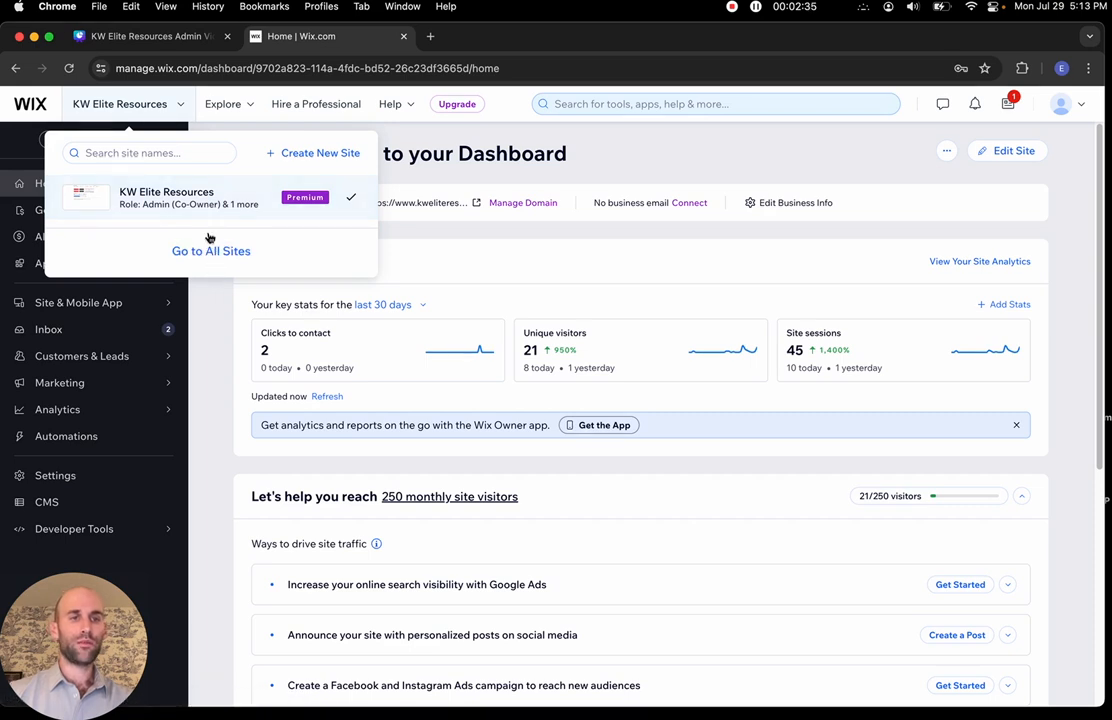
pyautogui.click(205, 195)
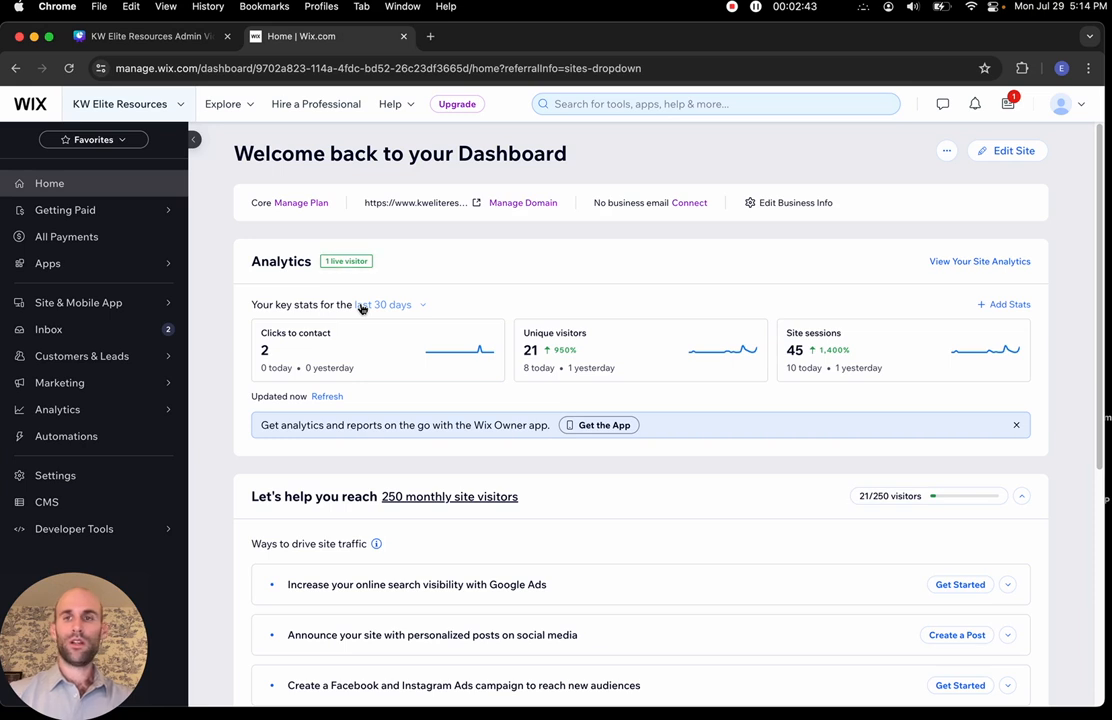
pyautogui.click(1062, 112)
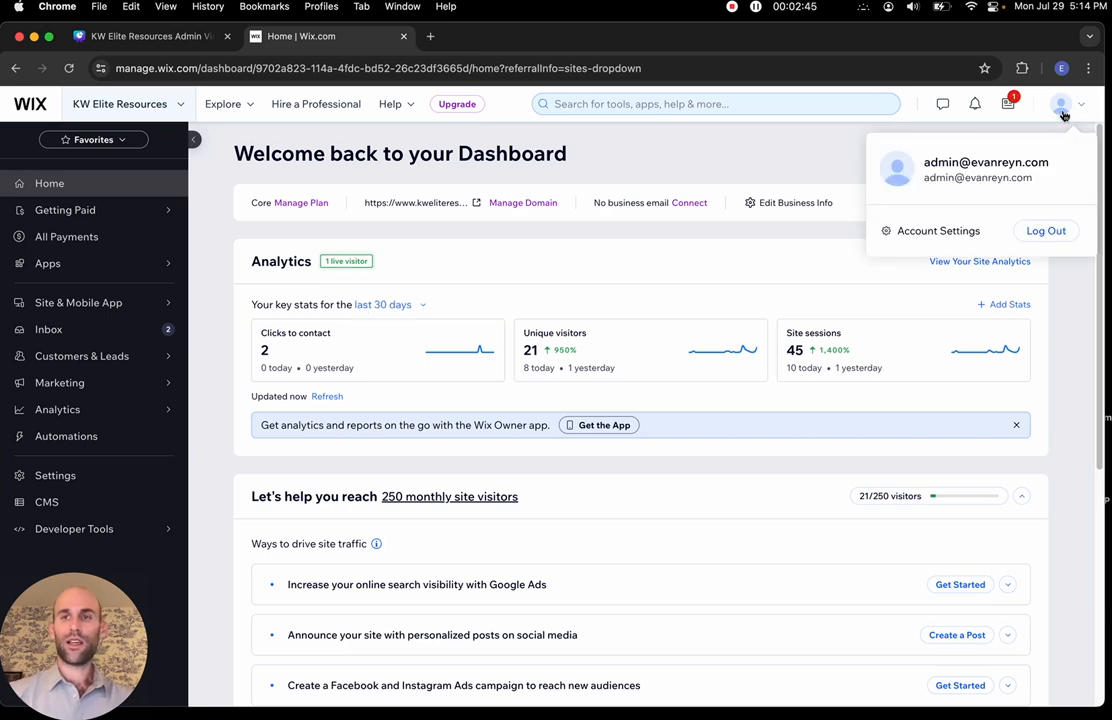
pyautogui.click(964, 232)
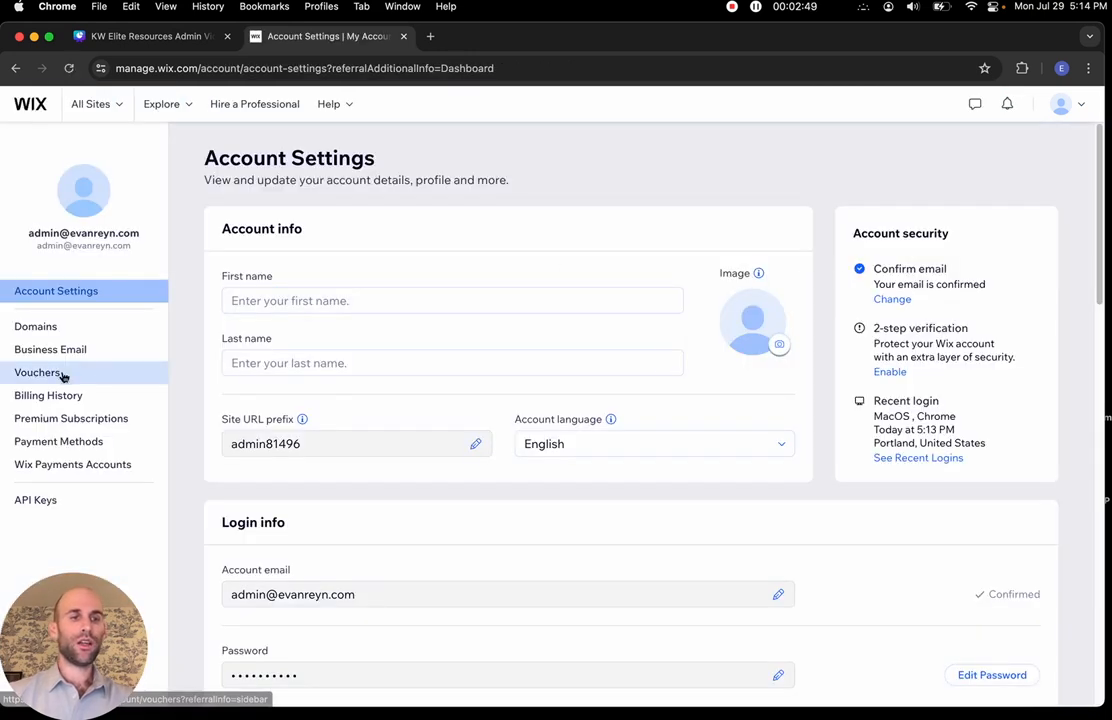
pyautogui.click(62, 419)
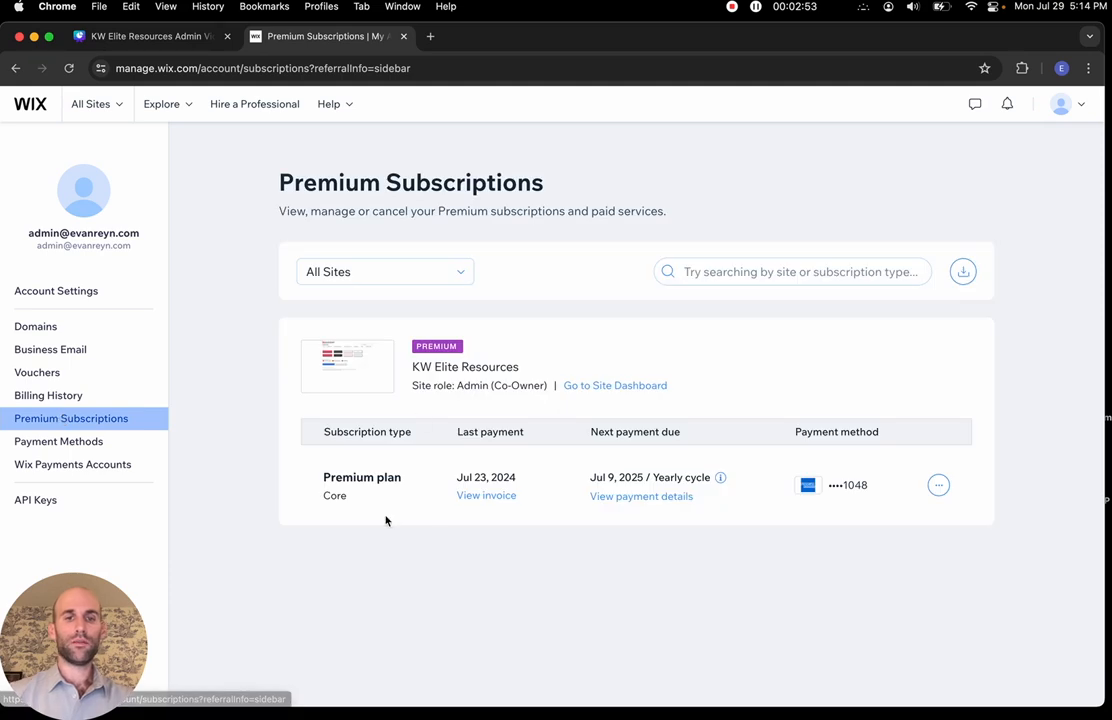
pyautogui.click(24, 106)
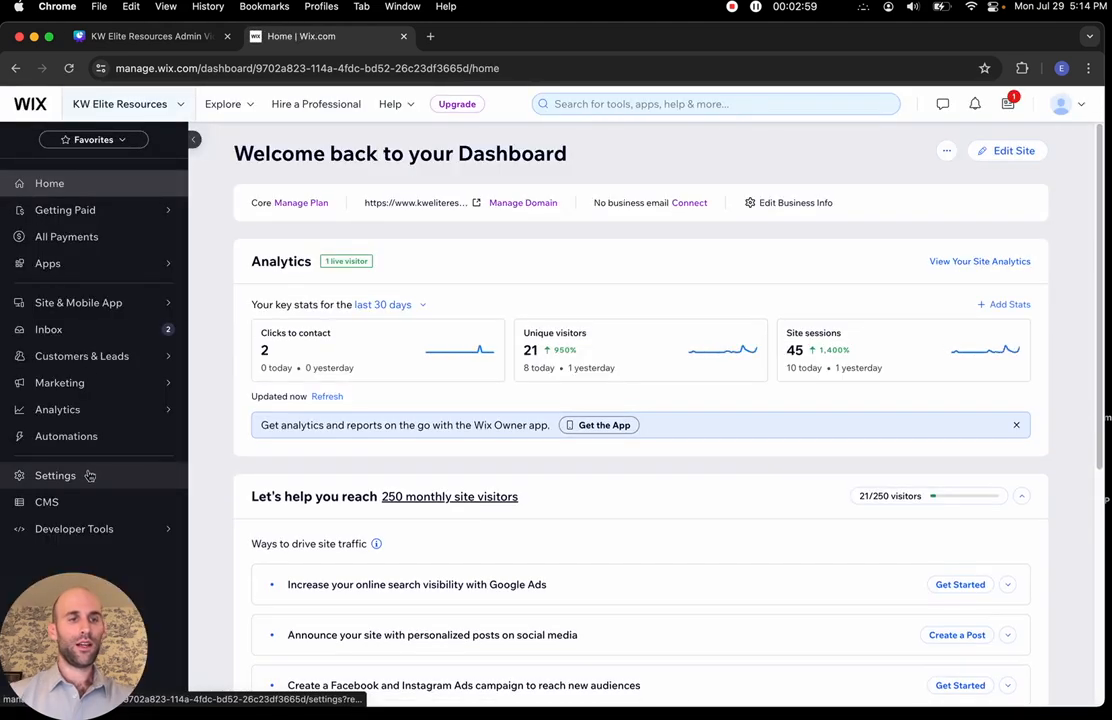
pyautogui.click(87, 474)
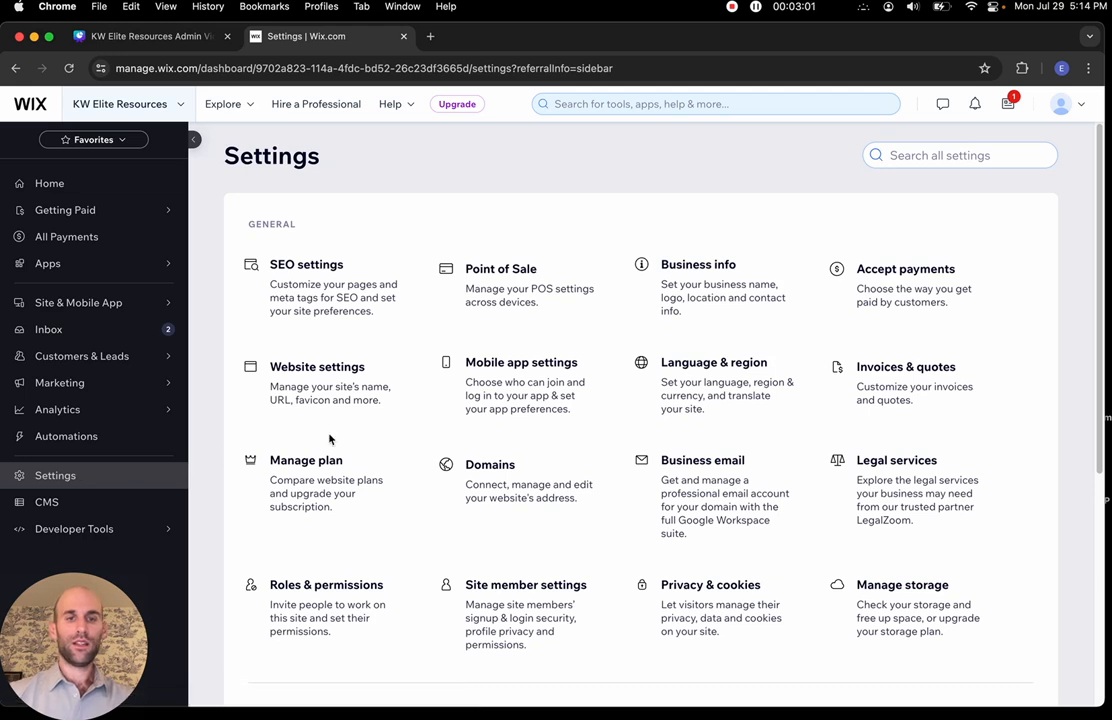
pyautogui.scroll(-3, 330, 439)
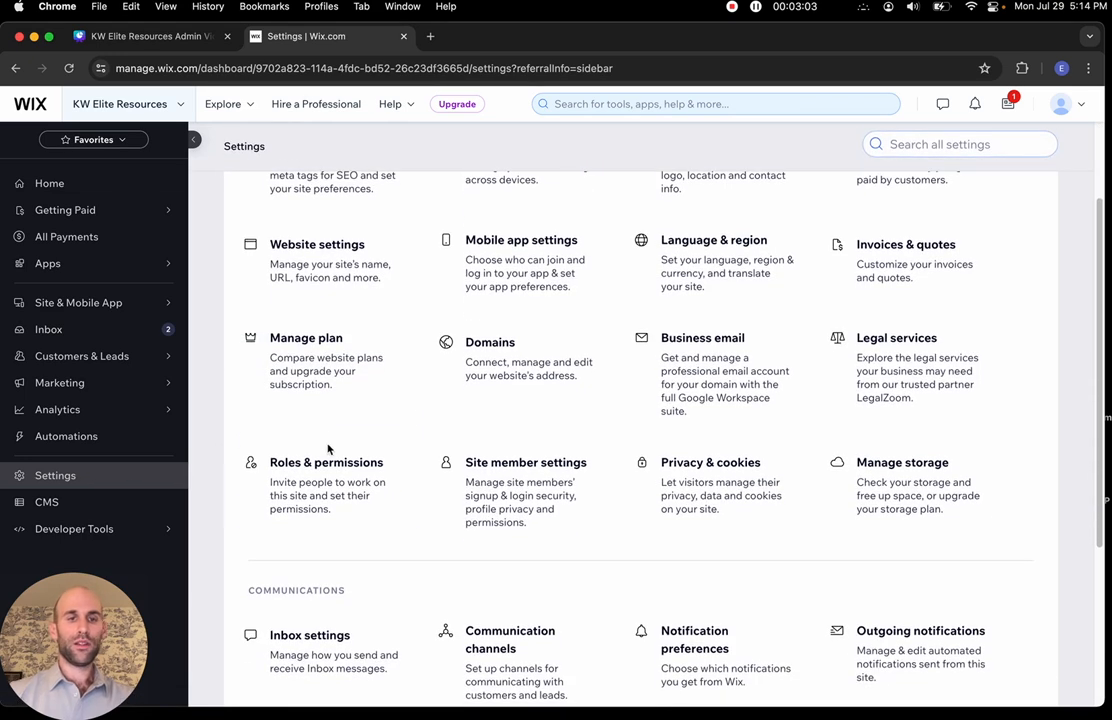
pyautogui.click(323, 477)
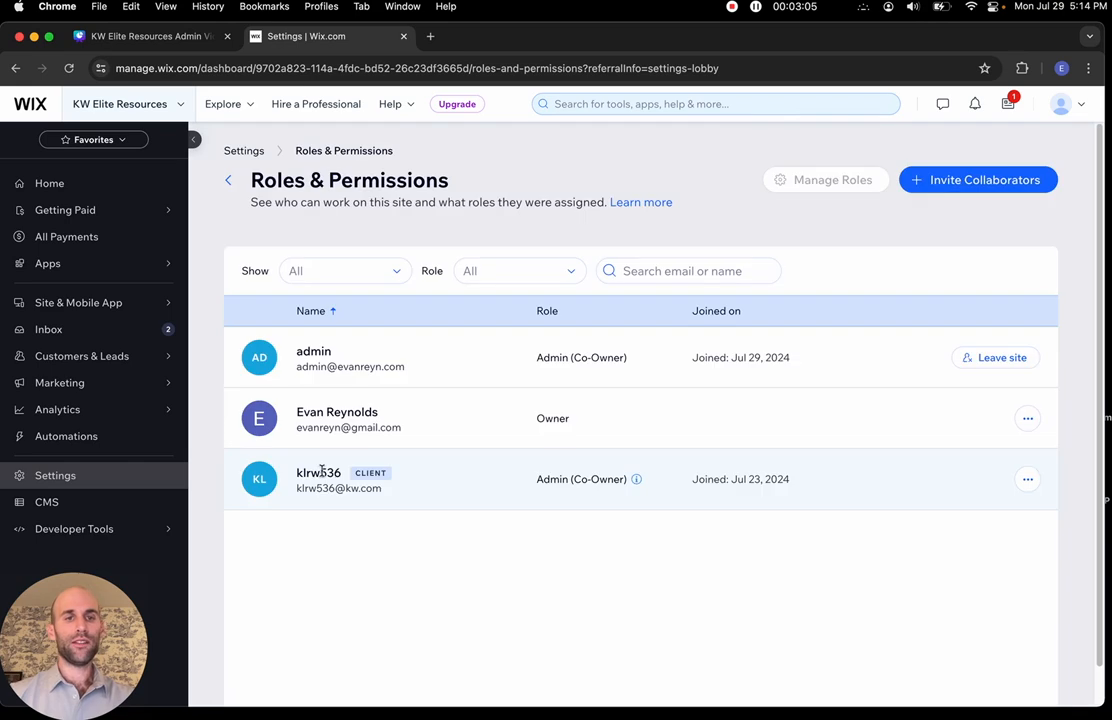
pyautogui.click(948, 181)
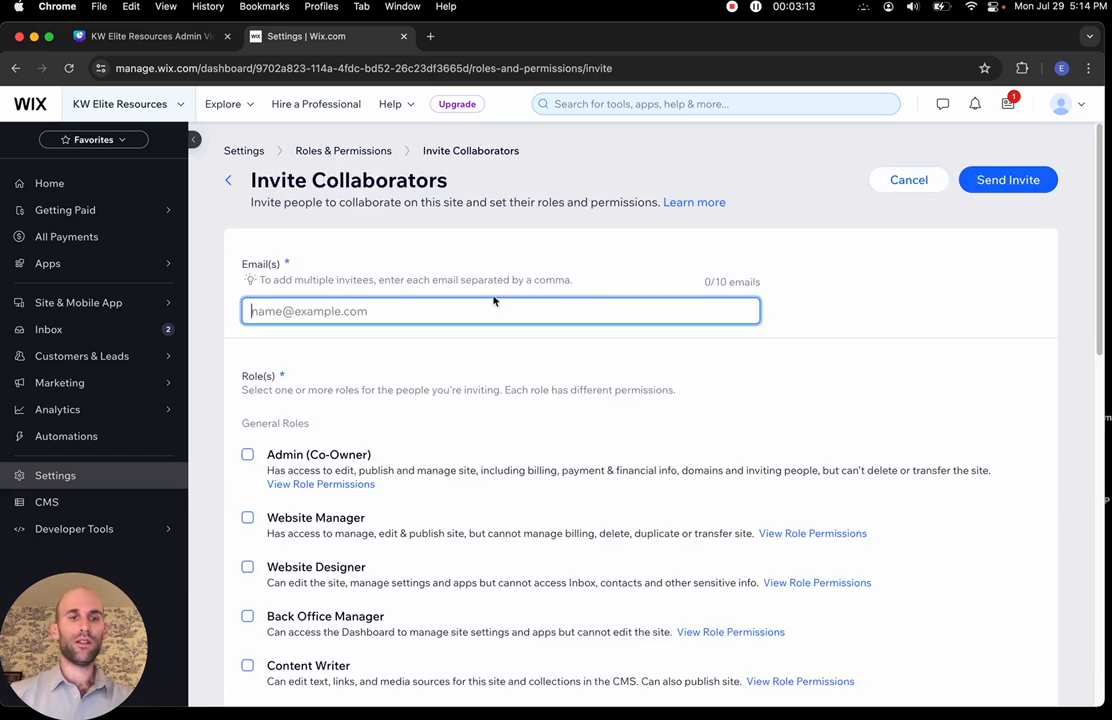
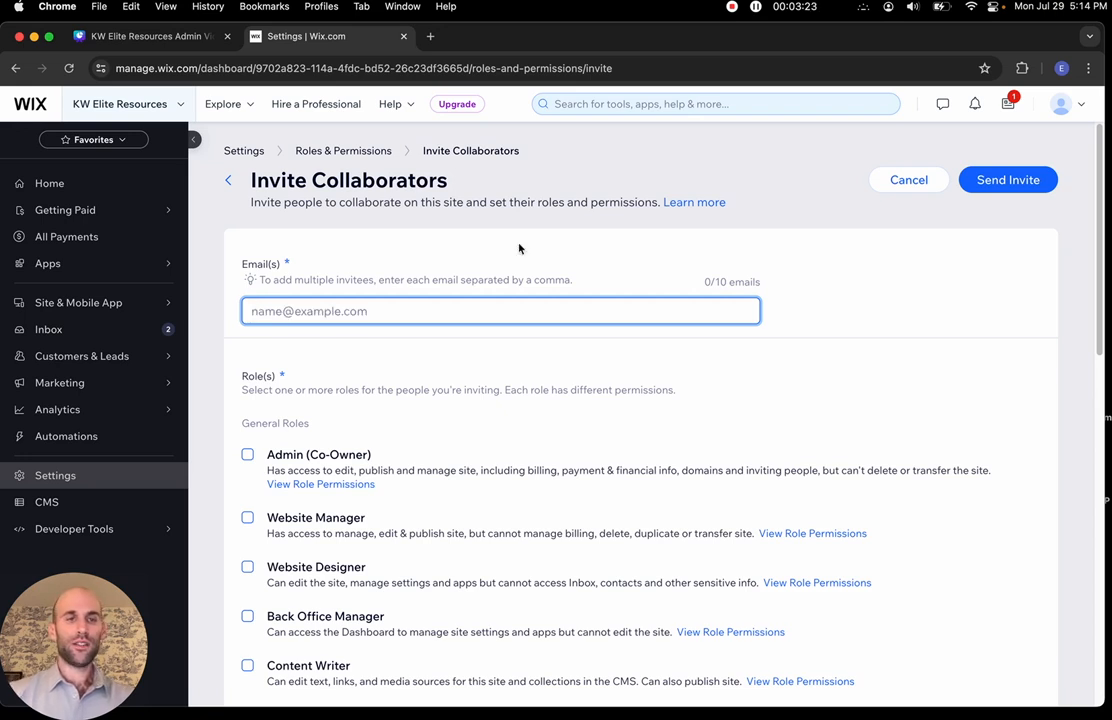
pyautogui.click(42, 108)
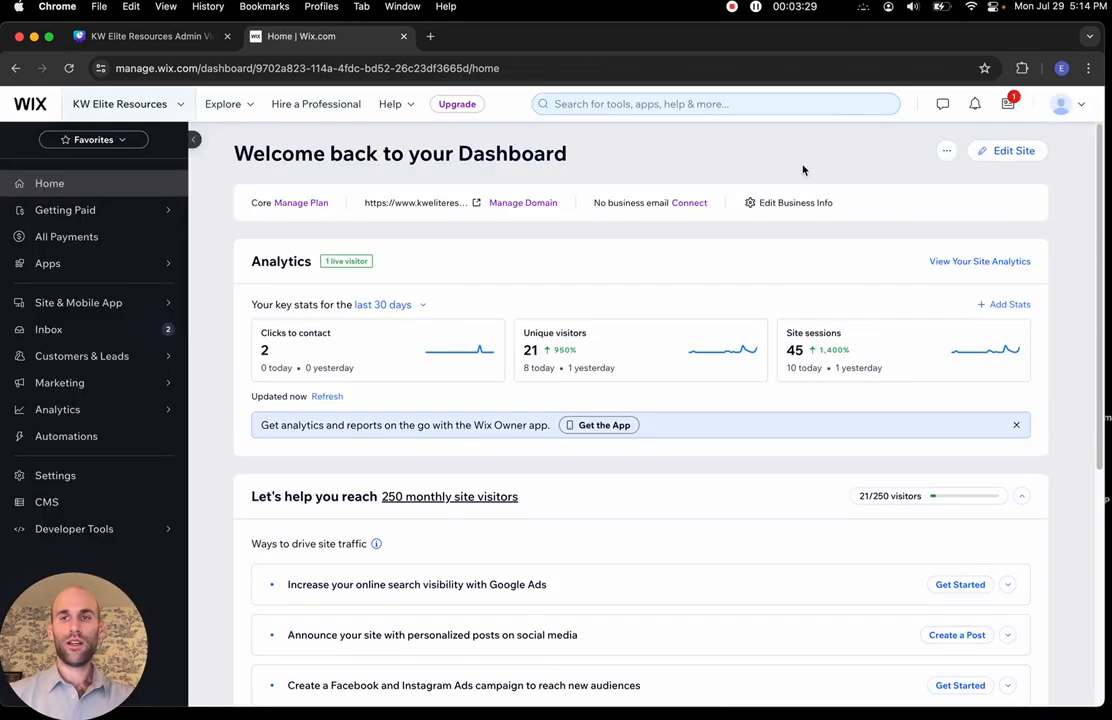
# Open the KW Elite Resources site in the Wix Editor from the dashboard's Edit Site button
pyautogui.click(998, 152)
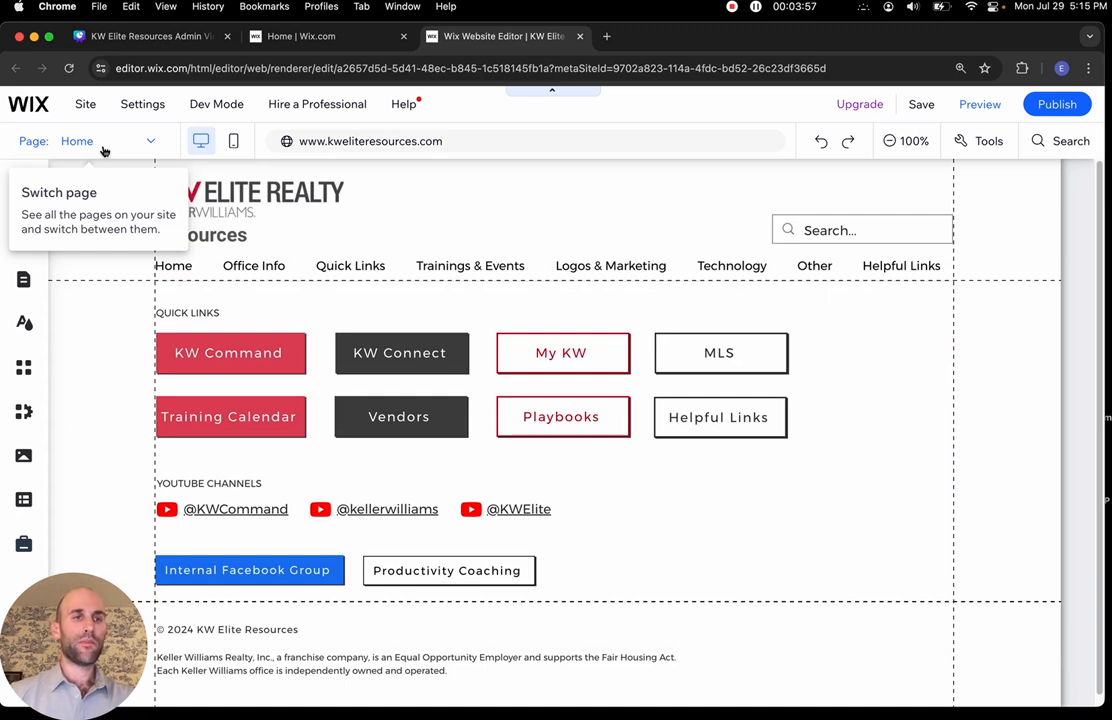
pyautogui.click(104, 148)
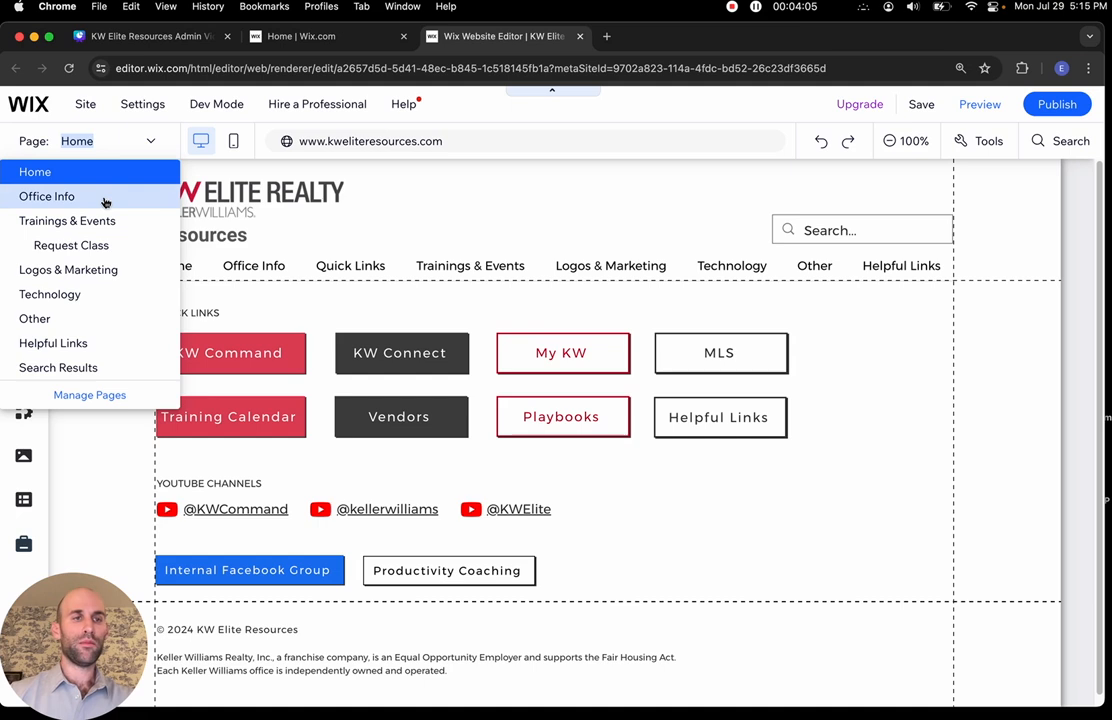
pyautogui.click(114, 146)
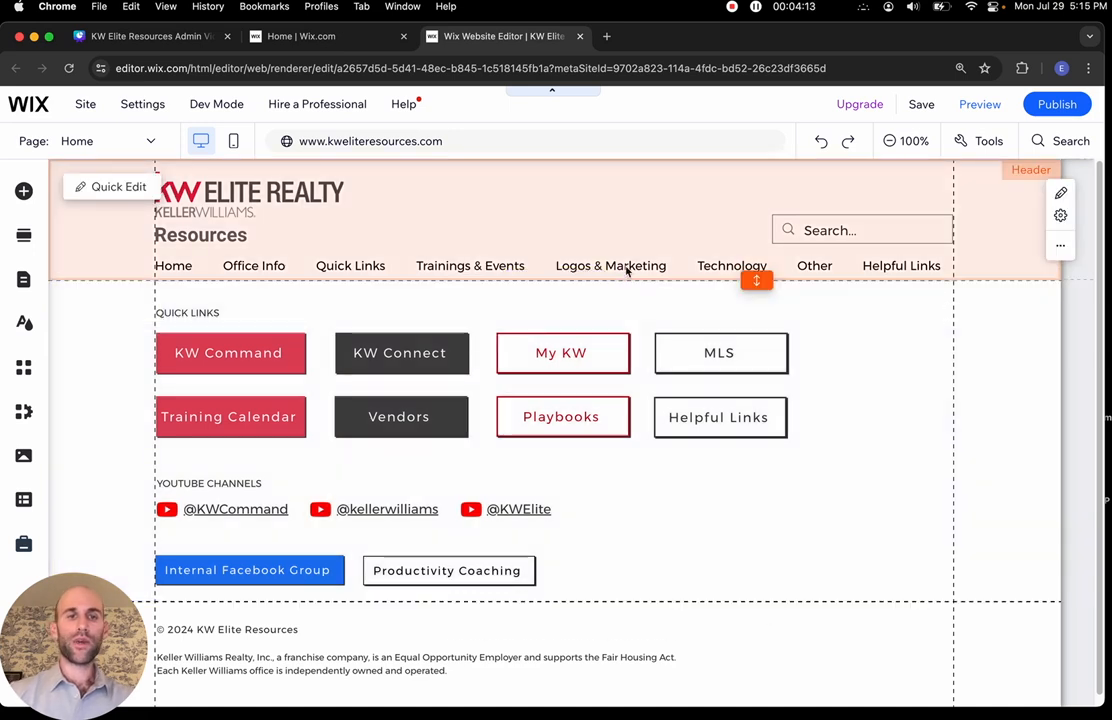
pyautogui.click(74, 143)
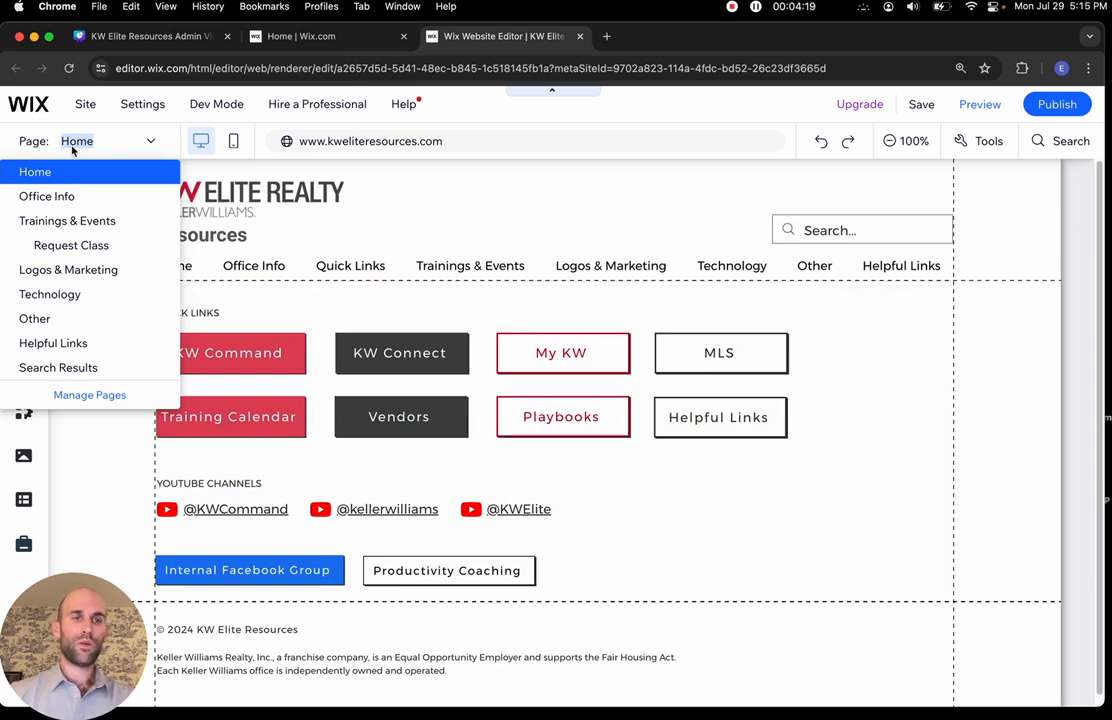
pyautogui.click(131, 42)
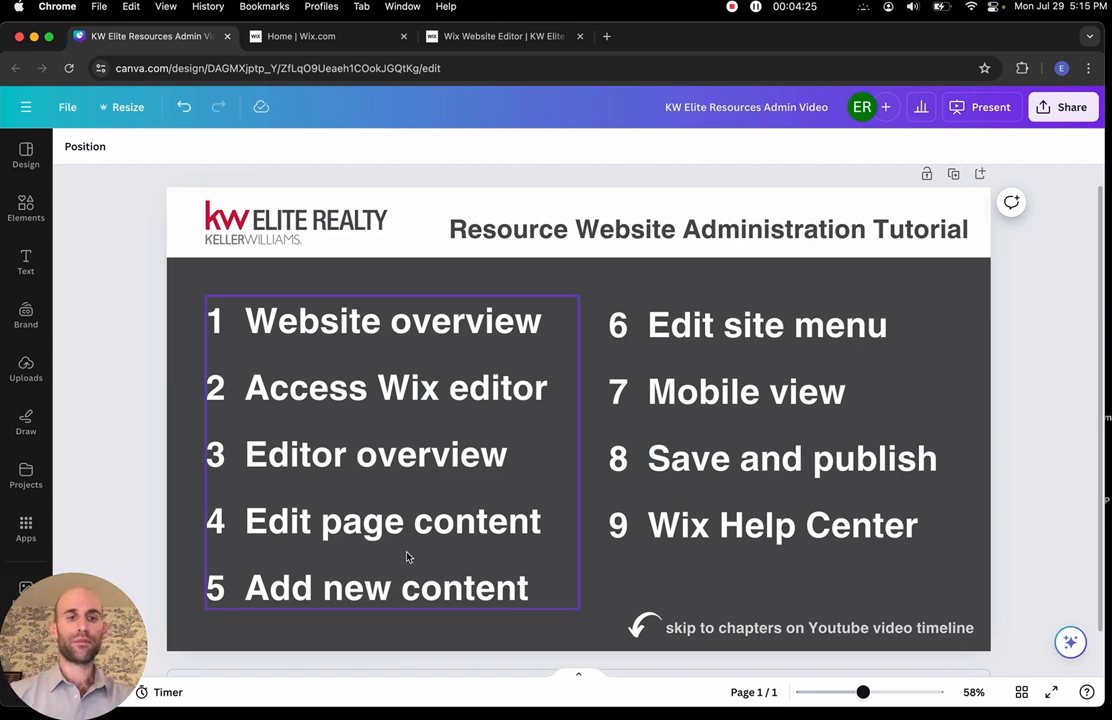
pyautogui.click(489, 42)
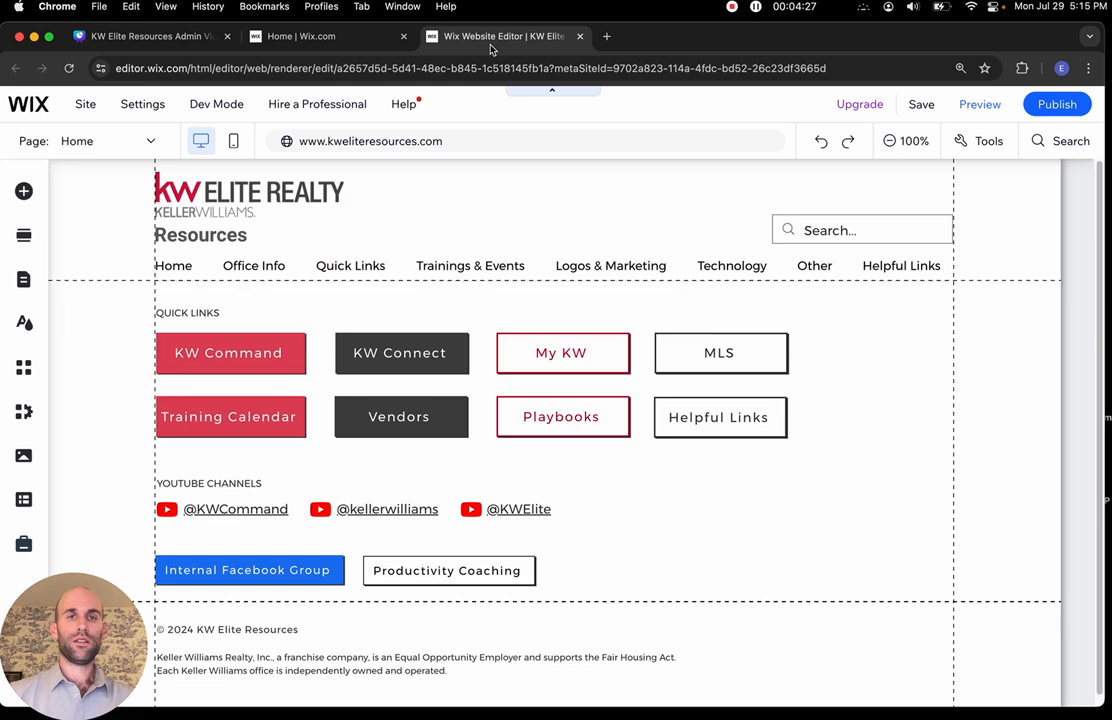
pyautogui.click(102, 145)
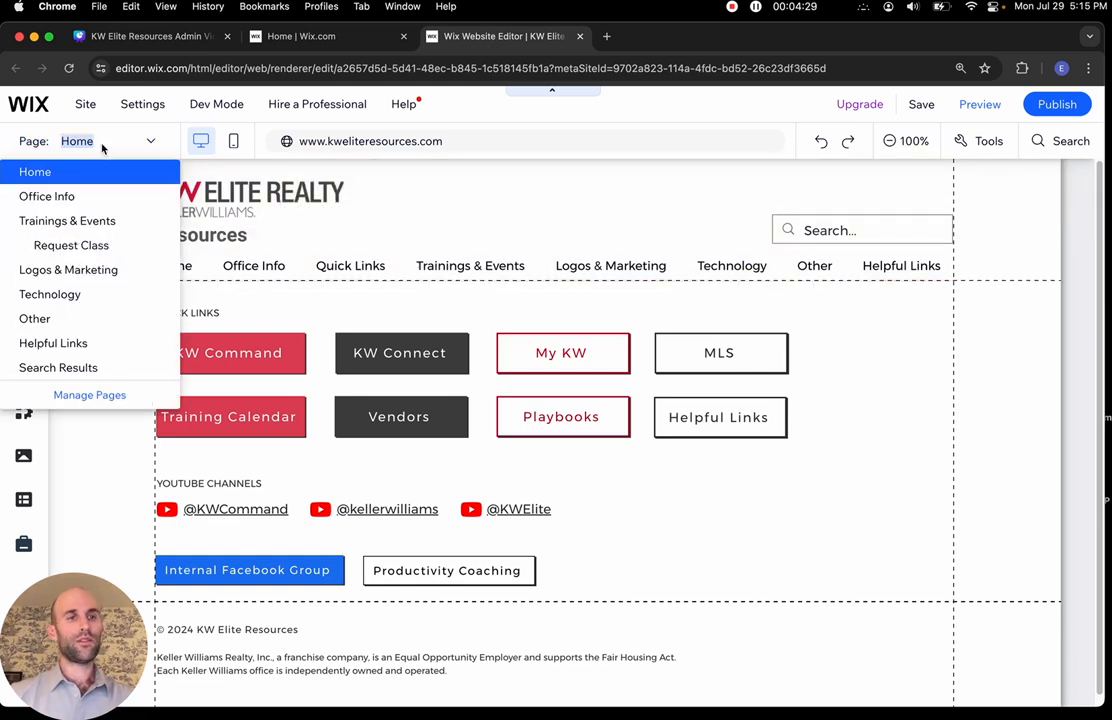
# Switch to the Logos & Marketing page and select its Marketing Resources section
pyautogui.click(114, 274)
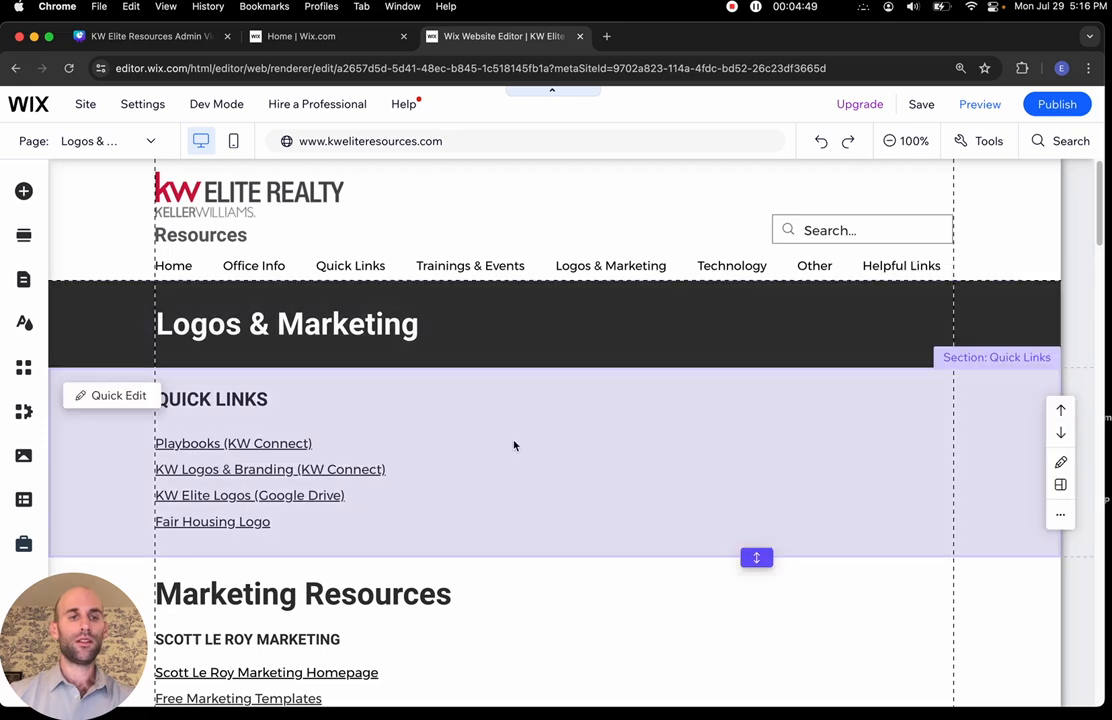
pyautogui.scroll(-3, 514, 446)
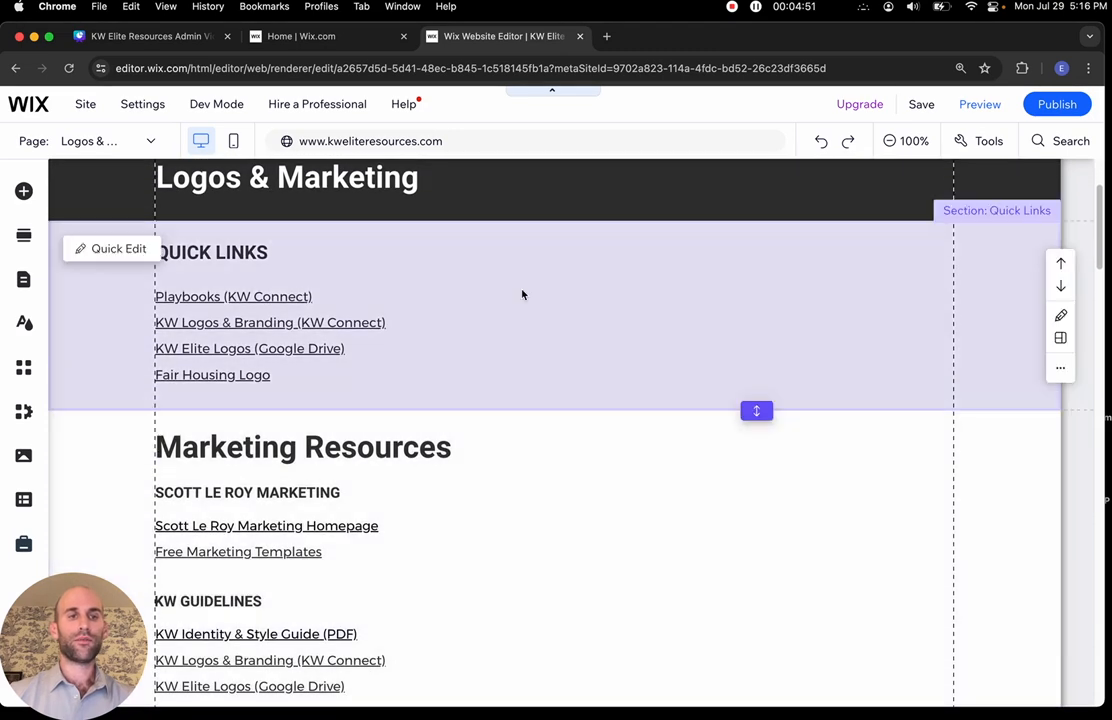
pyautogui.scroll(2, 521, 294)
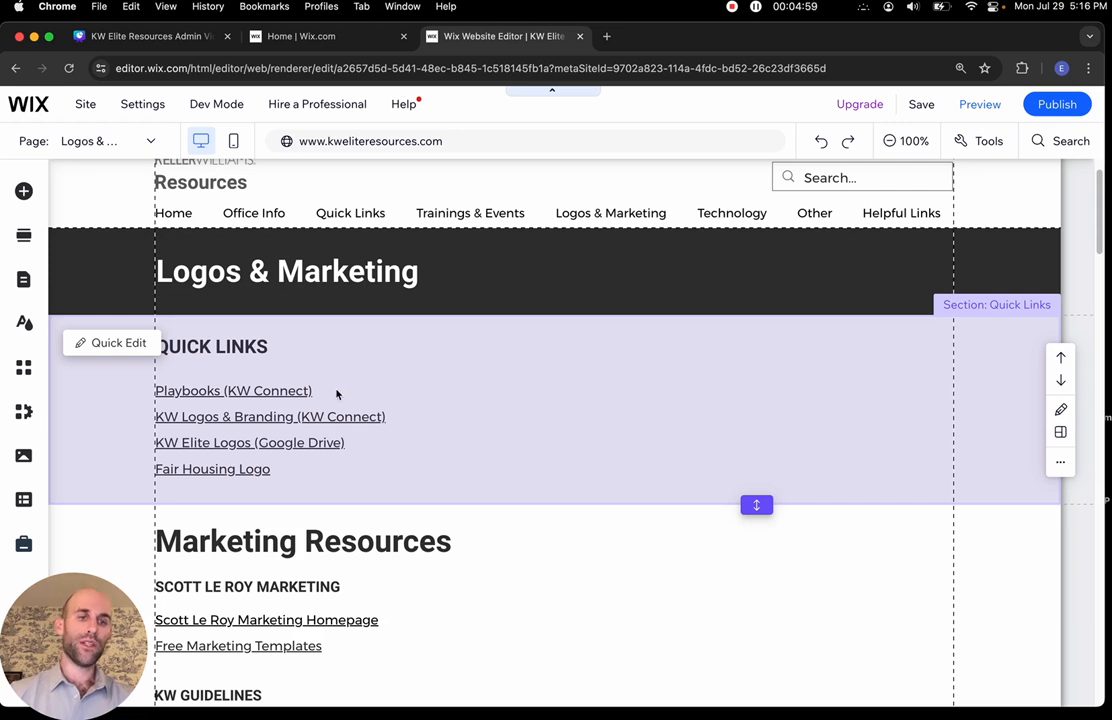
pyautogui.scroll(-5, 380, 444)
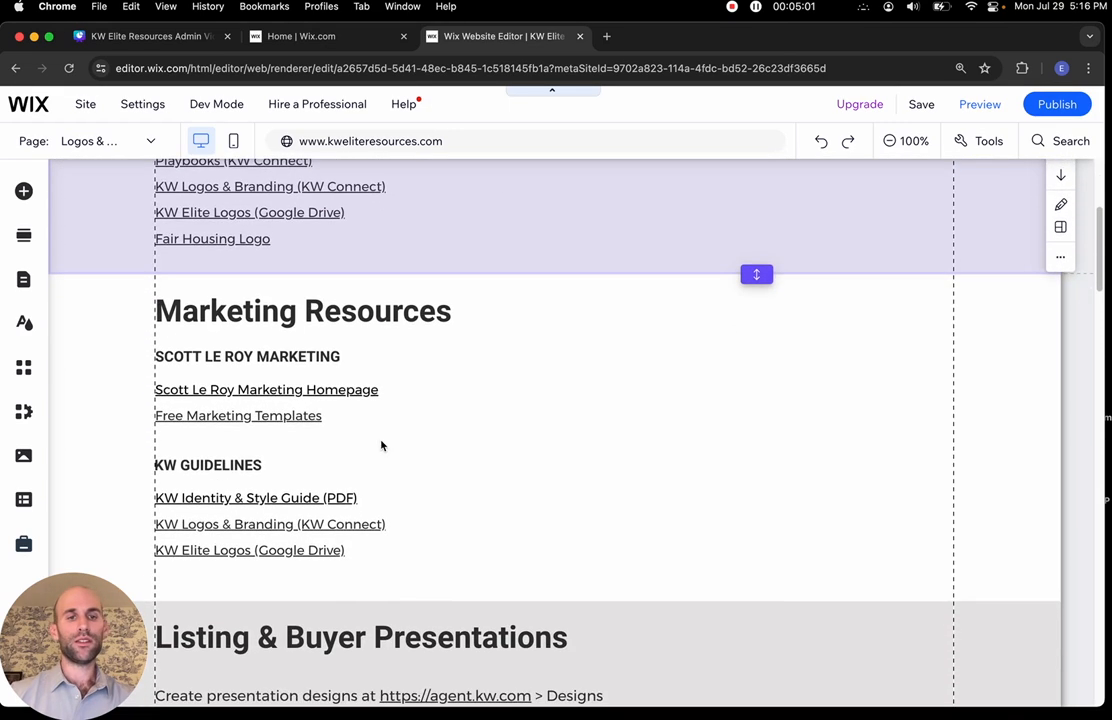
pyautogui.scroll(-5, 381, 445)
pyautogui.scroll(10, 381, 445)
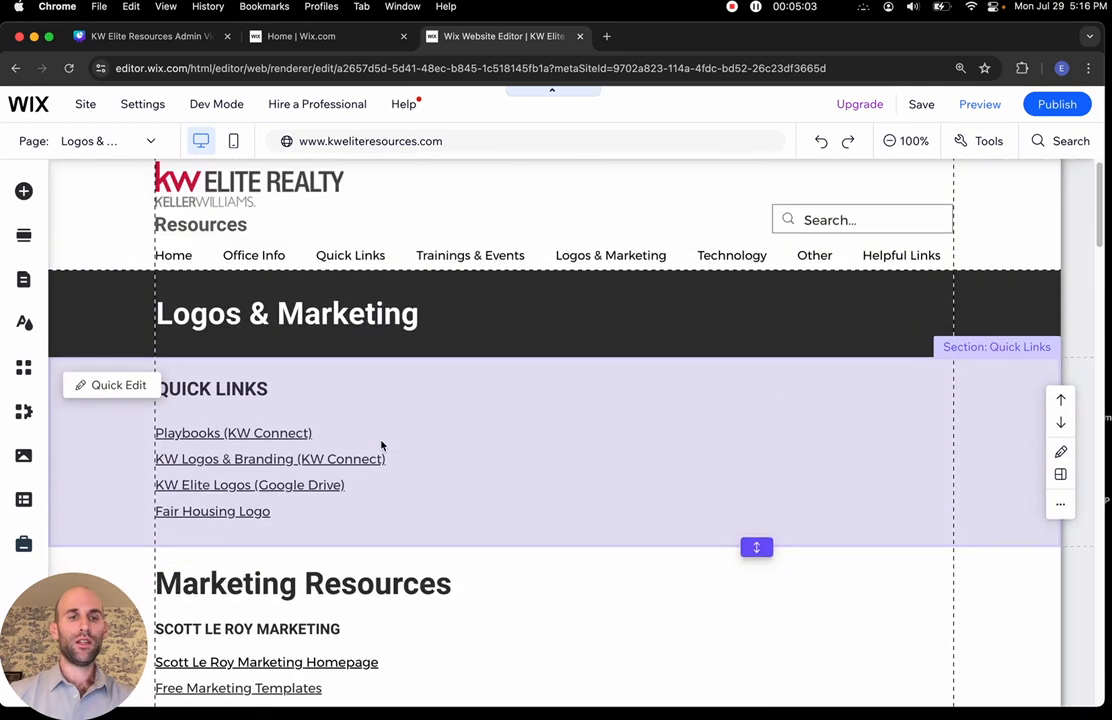
pyautogui.scroll(-6, 380, 444)
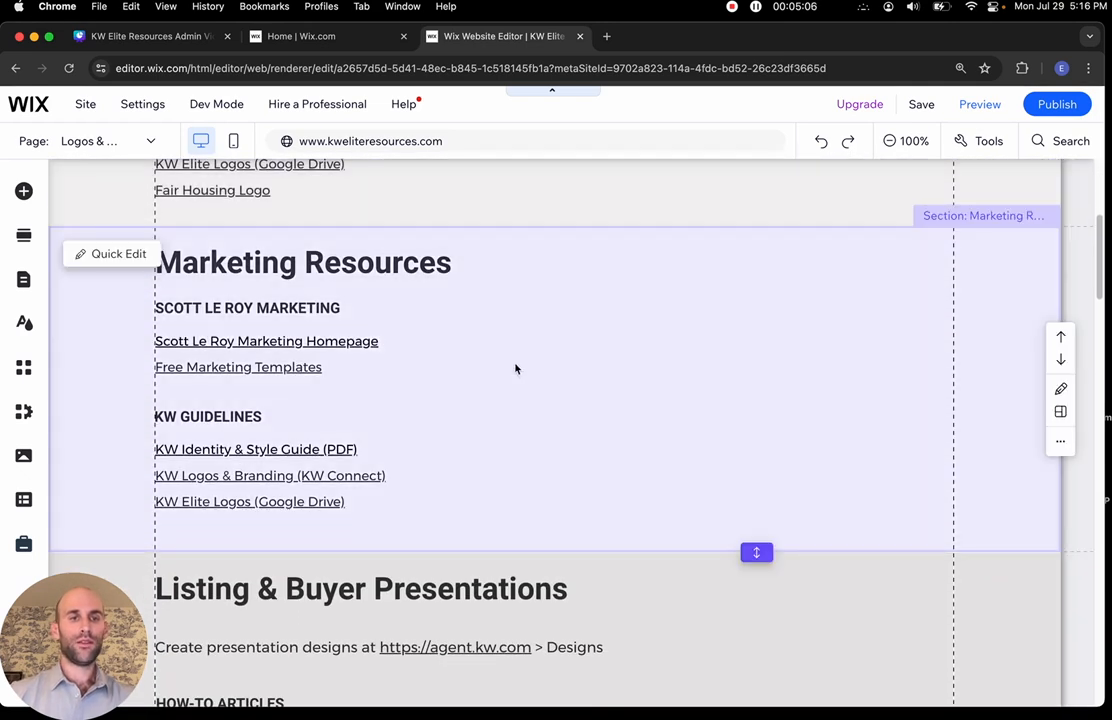
pyautogui.click(515, 369)
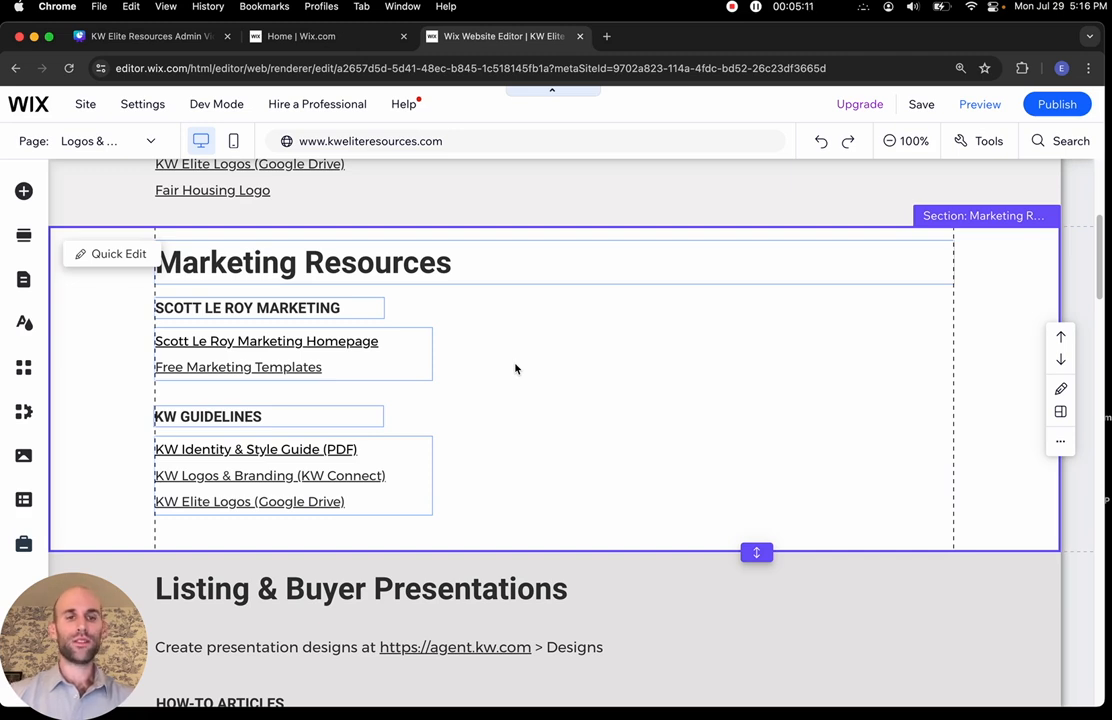
# Replace the word 'Marketing' with 'Sales' in the Marketing Resources heading
pyautogui.click(250, 265)
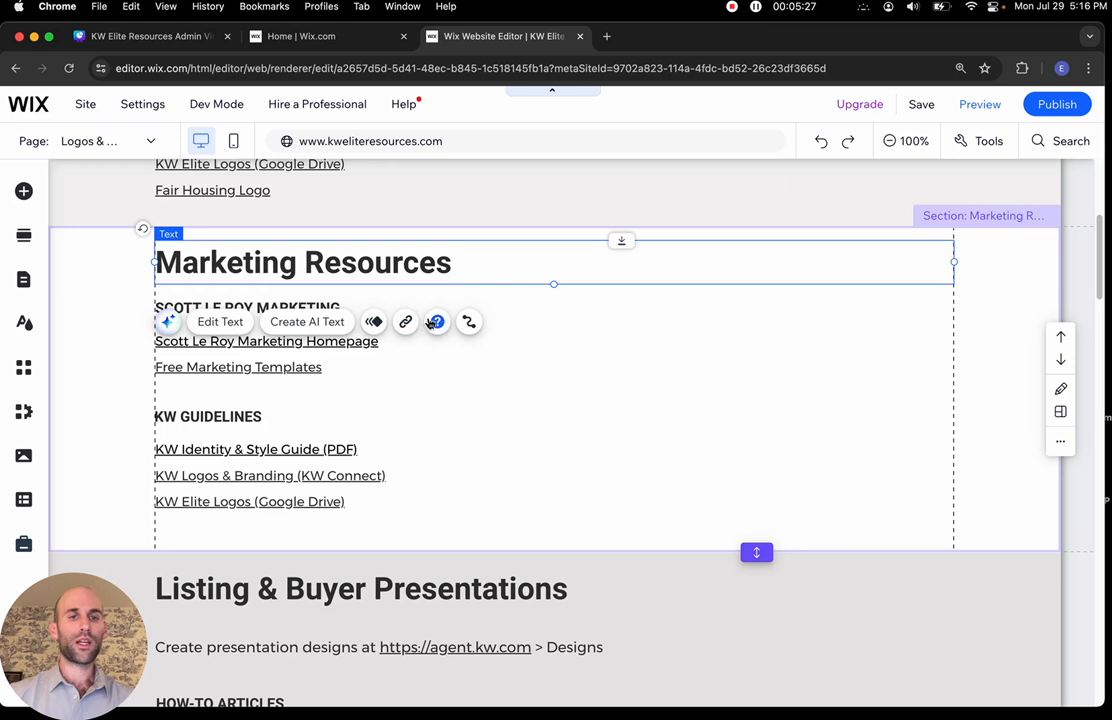
pyautogui.click(230, 323)
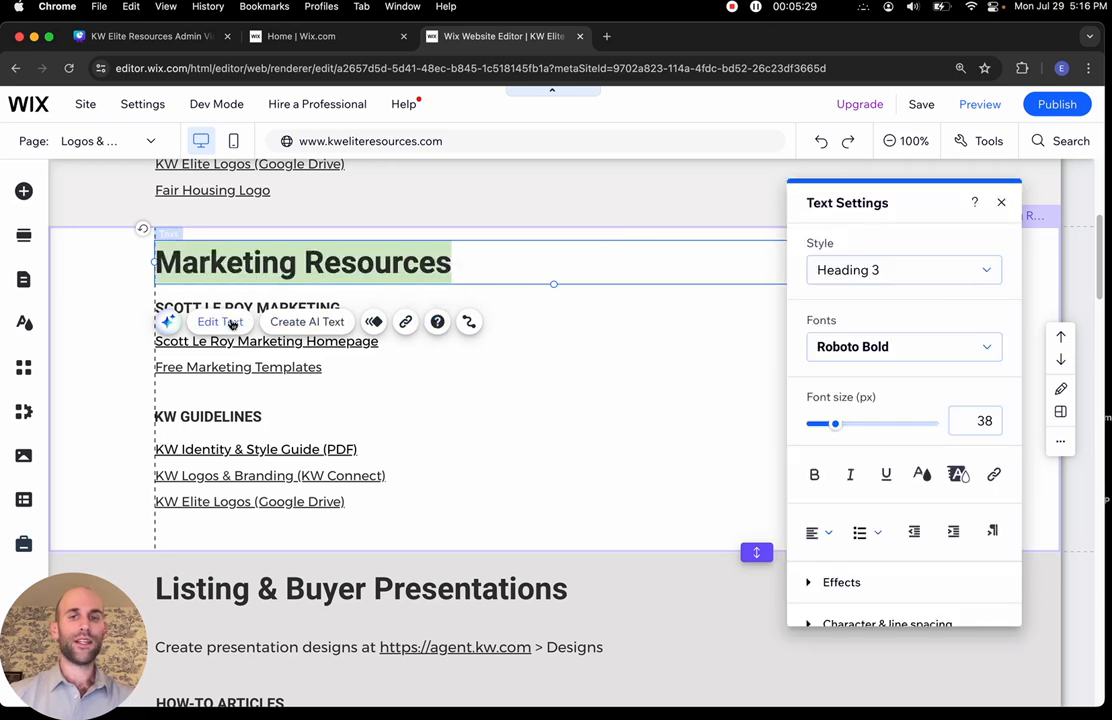
pyautogui.click(269, 263)
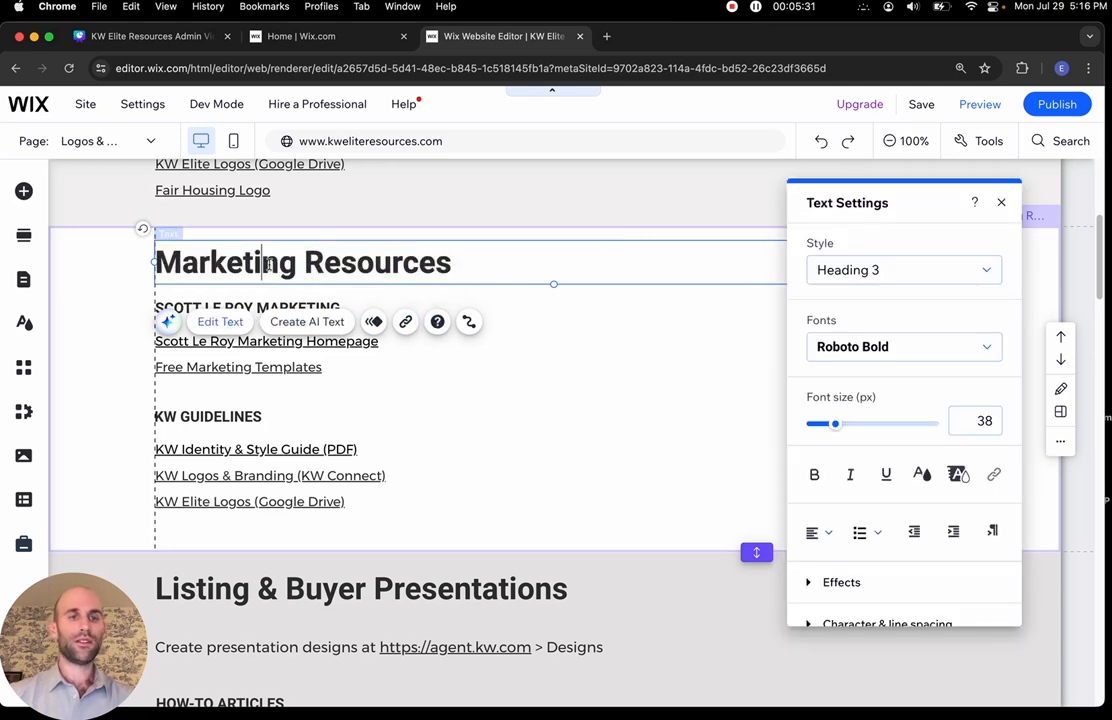
pyautogui.moveTo(297, 263); pyautogui.dragTo(155, 264)
pyautogui.write('Sale')
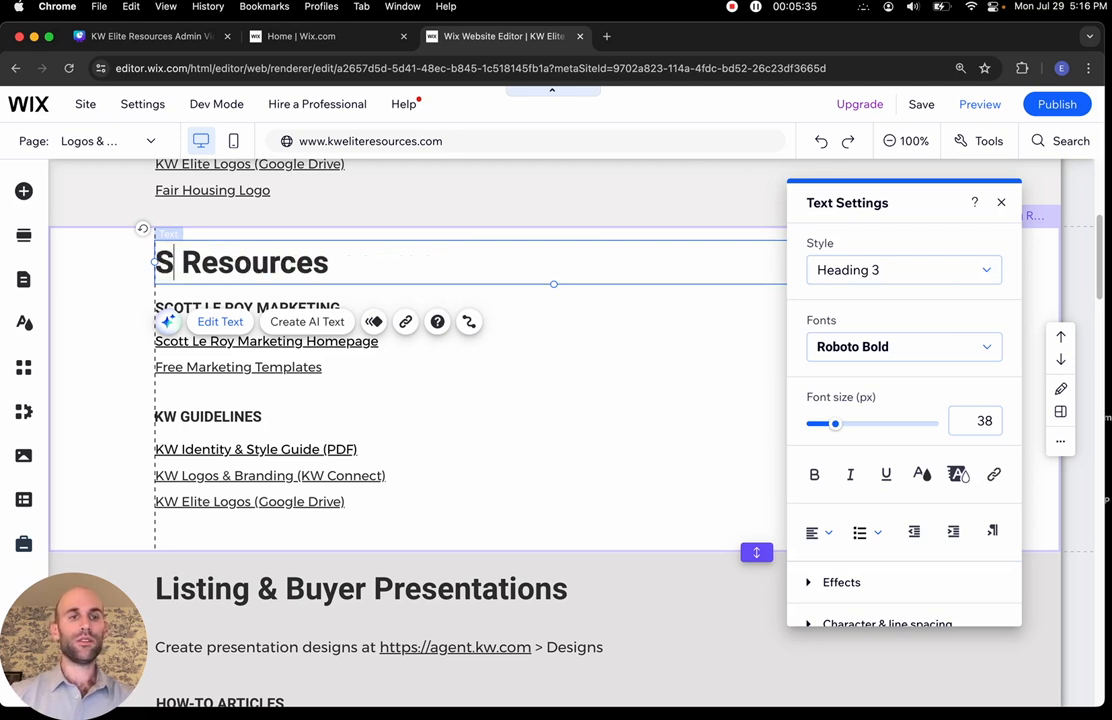
pyautogui.write('s')
pyautogui.click(356, 262)
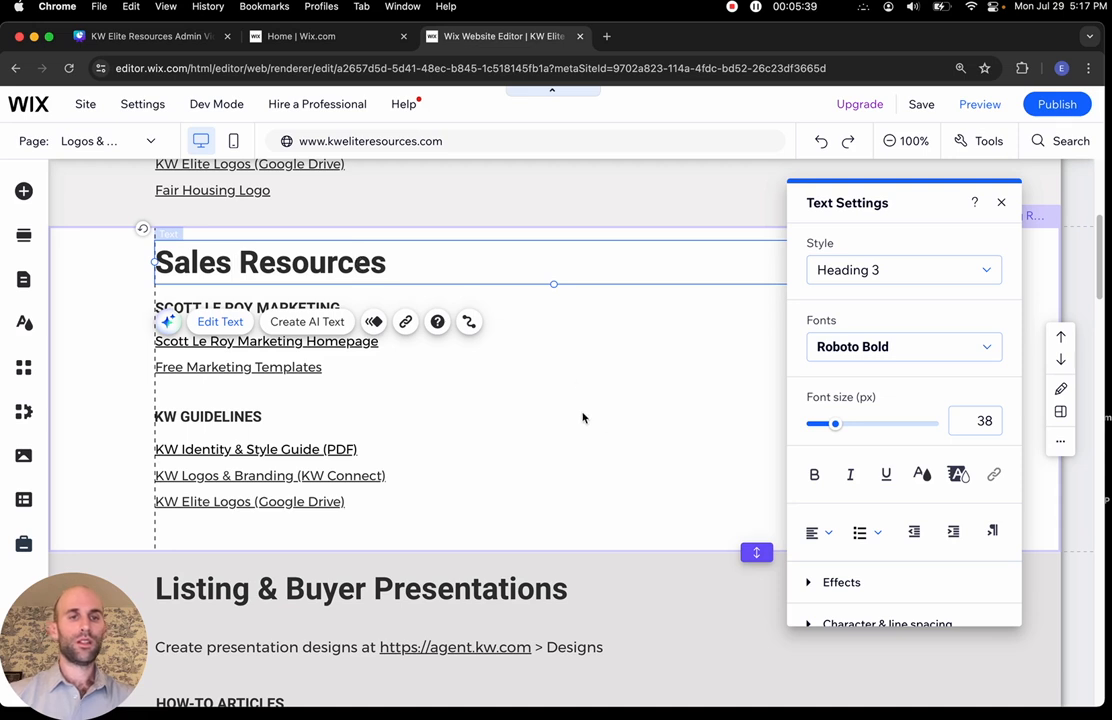
pyautogui.click(583, 418)
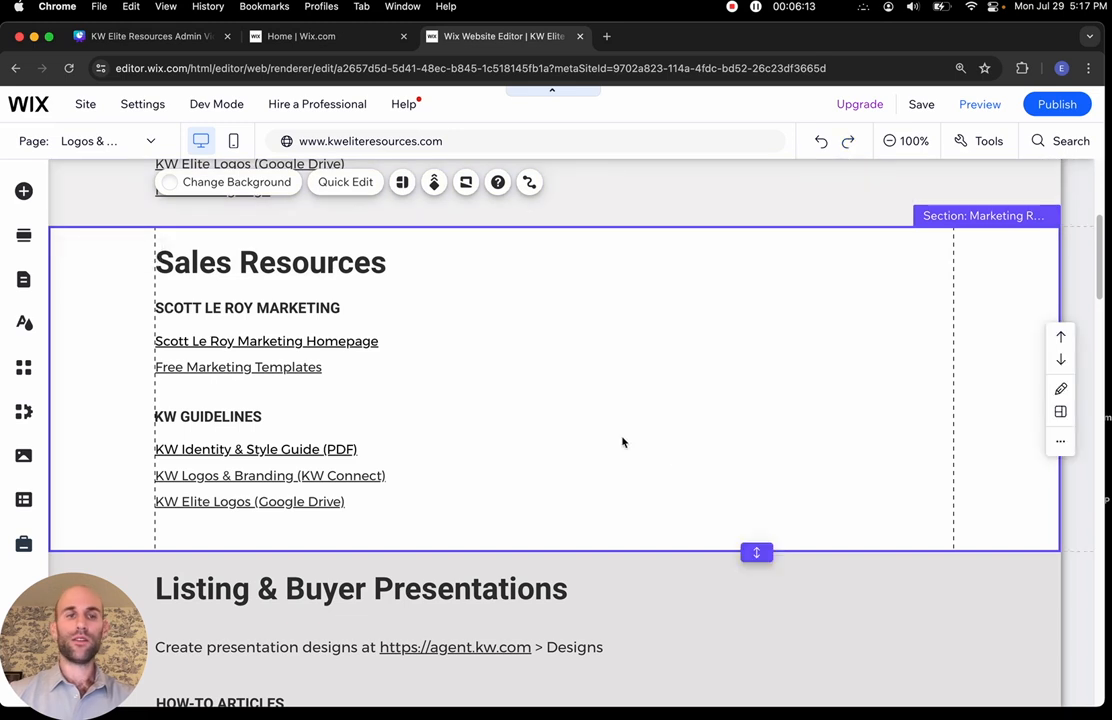
pyautogui.click(822, 142)
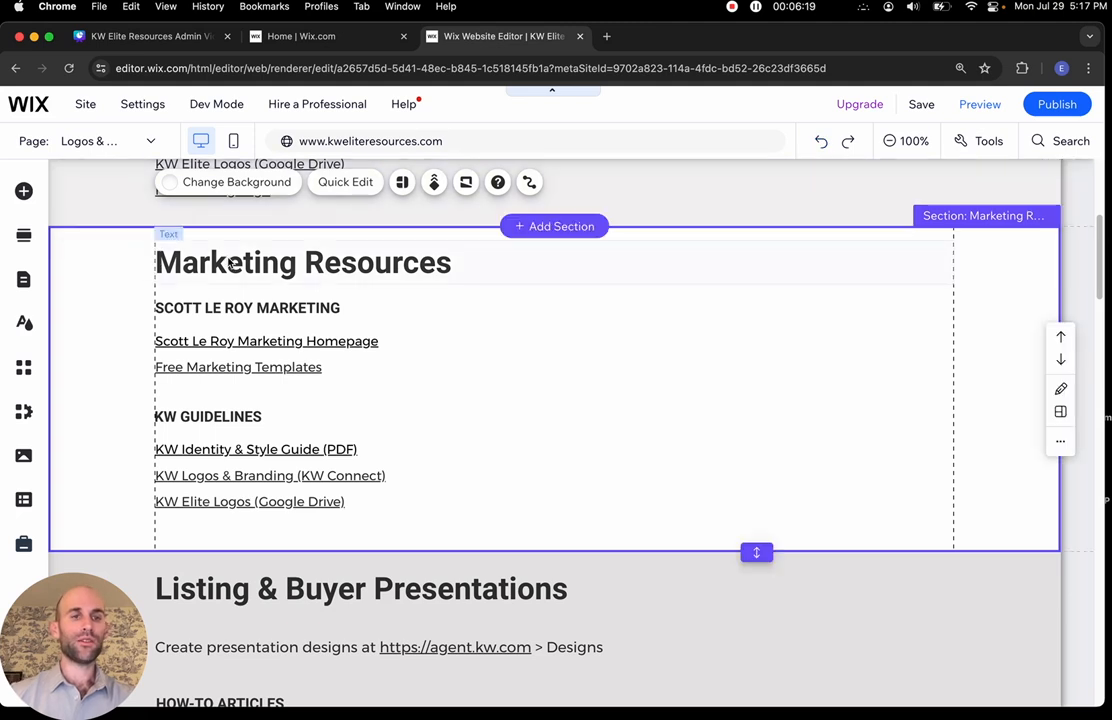
pyautogui.click(846, 142)
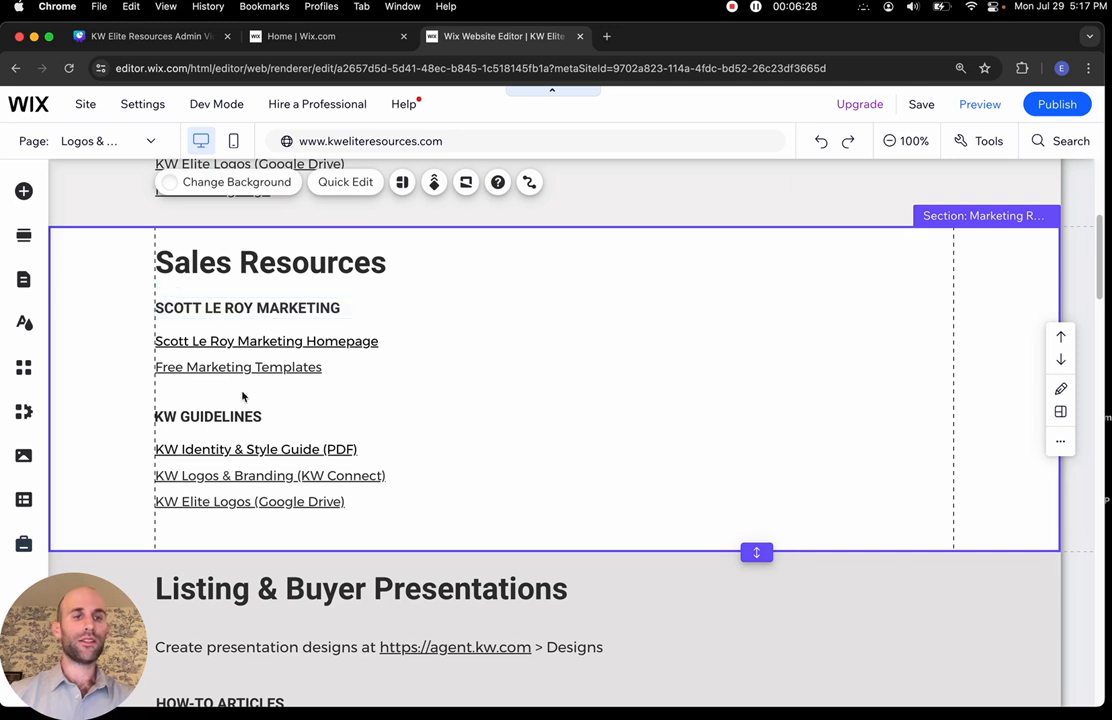
# Retitle the first subheading under the heading to 'Sales Resources 1'
pyautogui.click(240, 308)
pyautogui.click(240, 308)
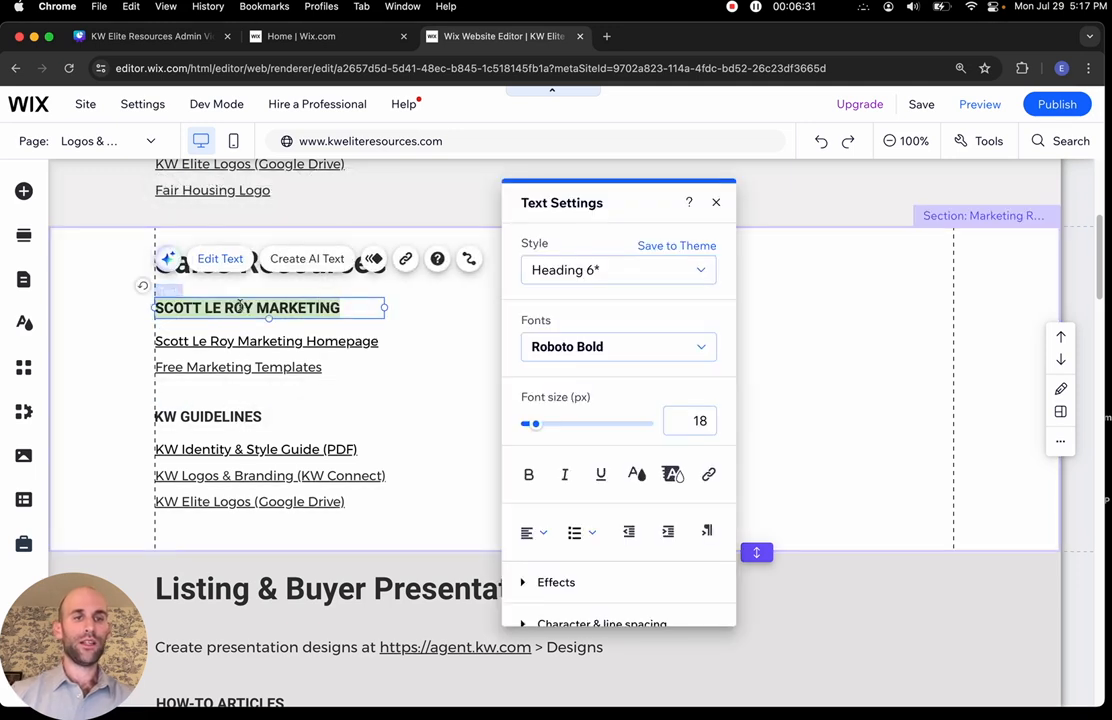
pyautogui.write('Sales')
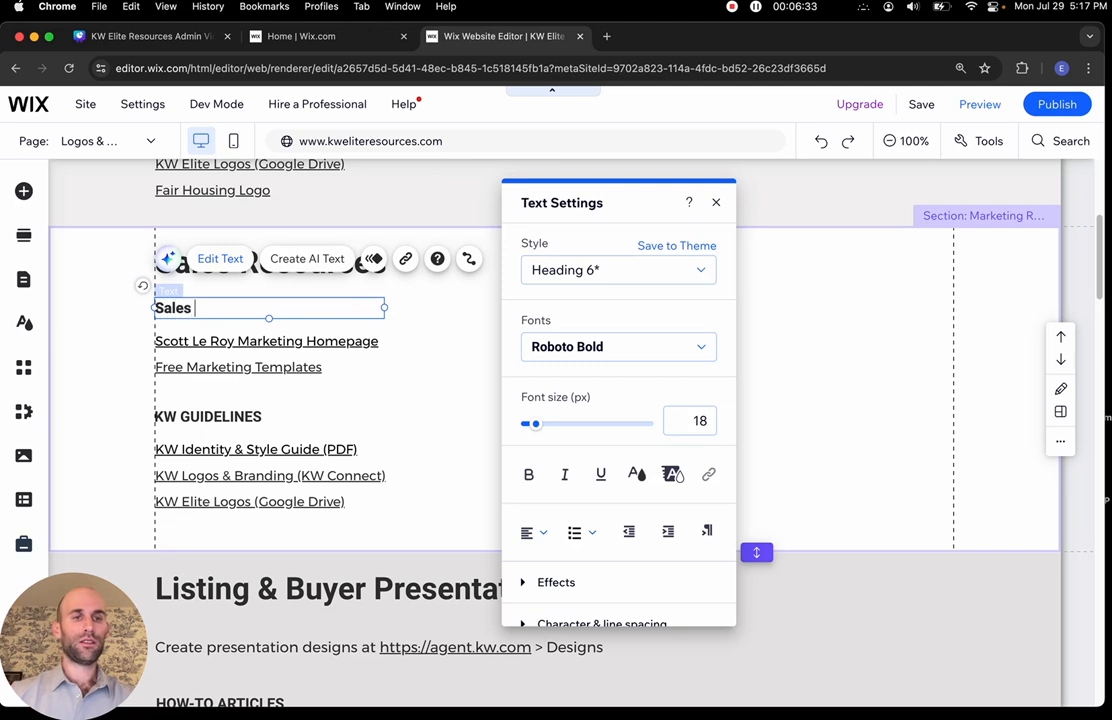
pyautogui.write(' Resources 1')
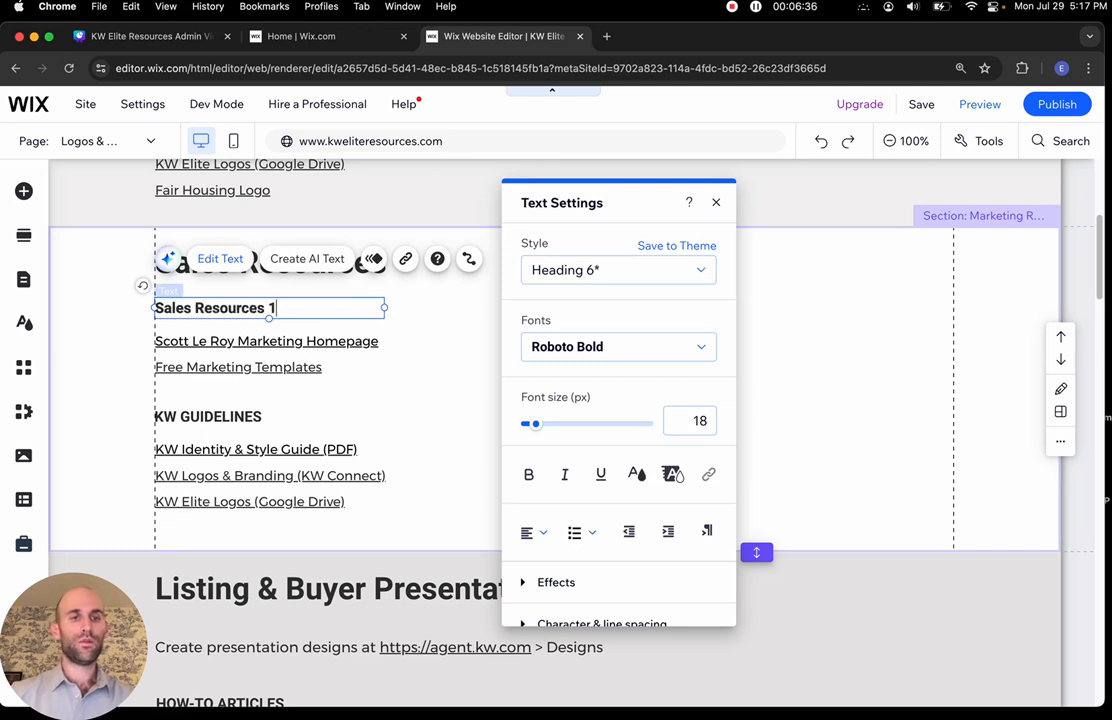
pyautogui.click(424, 402)
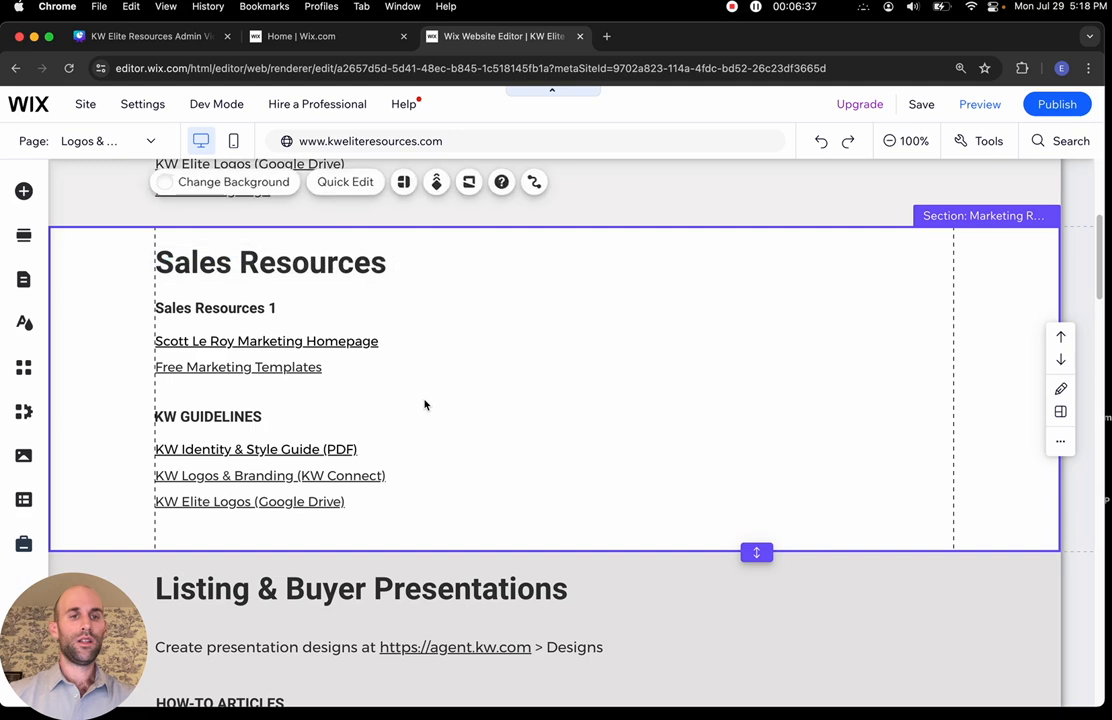
# Rewrite the first link line as 'Sales Document Folder' and select that text
pyautogui.click(358, 341)
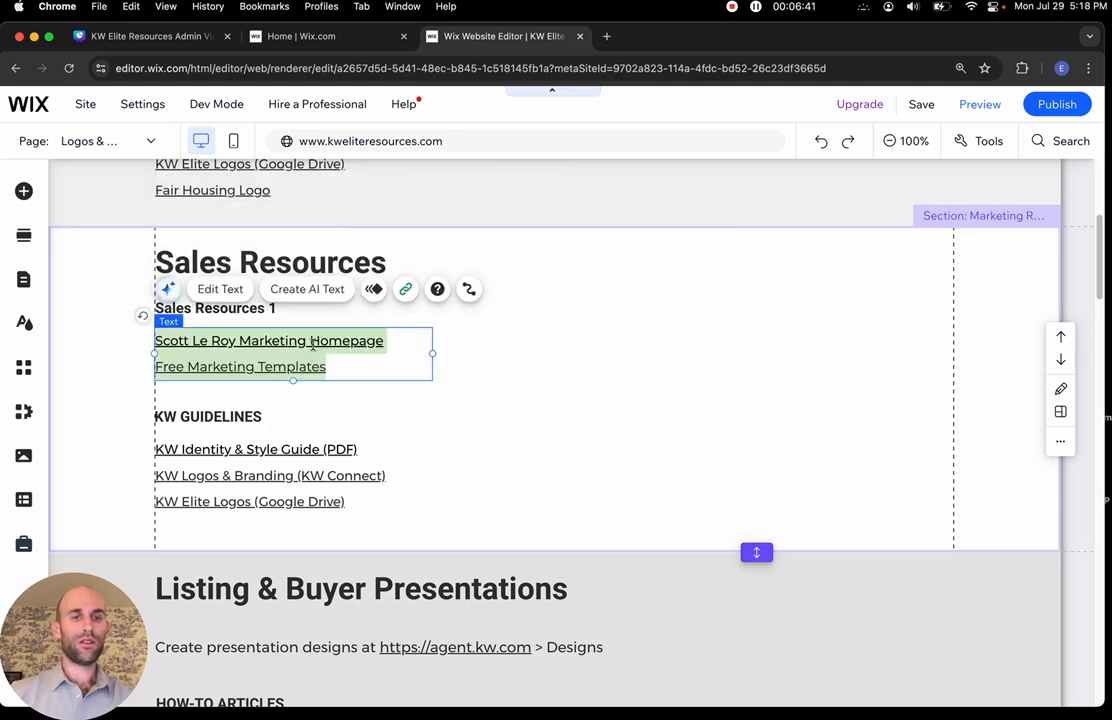
pyautogui.doubleClick(313, 344)
pyautogui.click(365, 344)
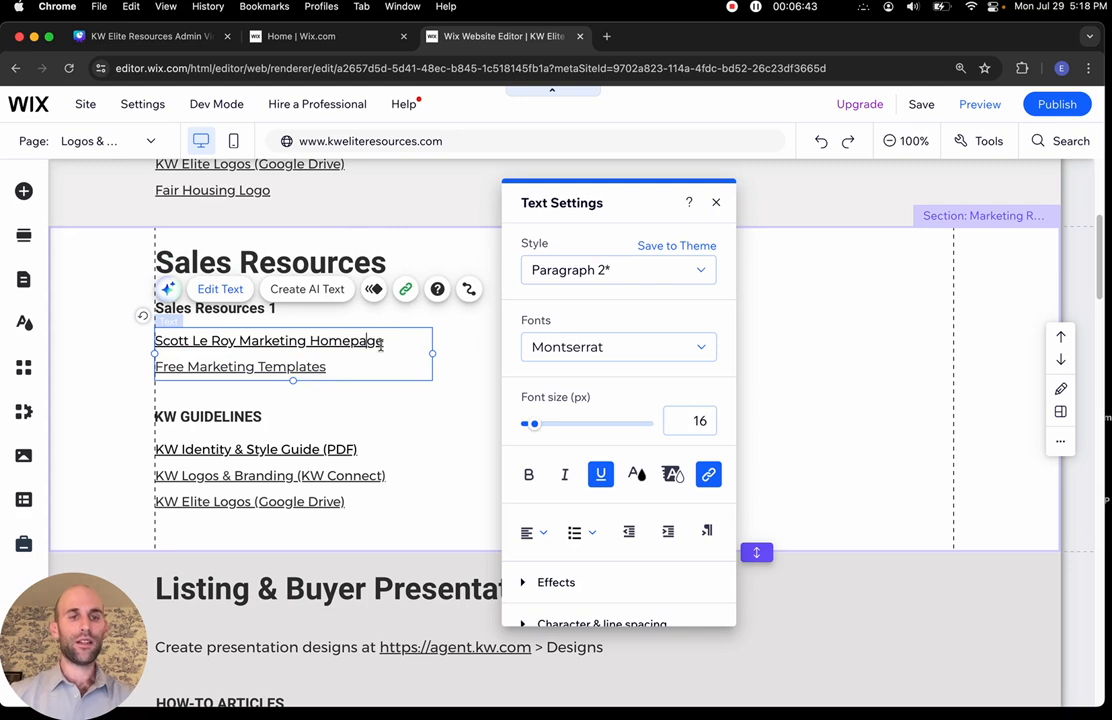
pyautogui.moveTo(380, 345); pyautogui.dragTo(118, 347)
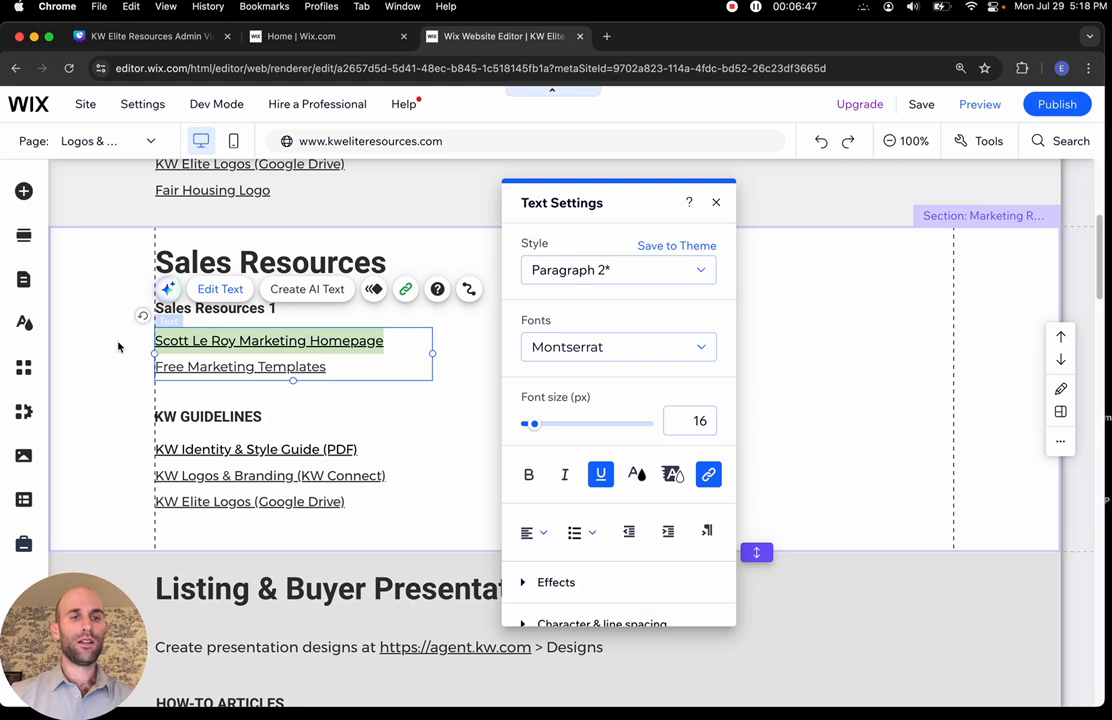
pyautogui.write('Sales Document Folder')
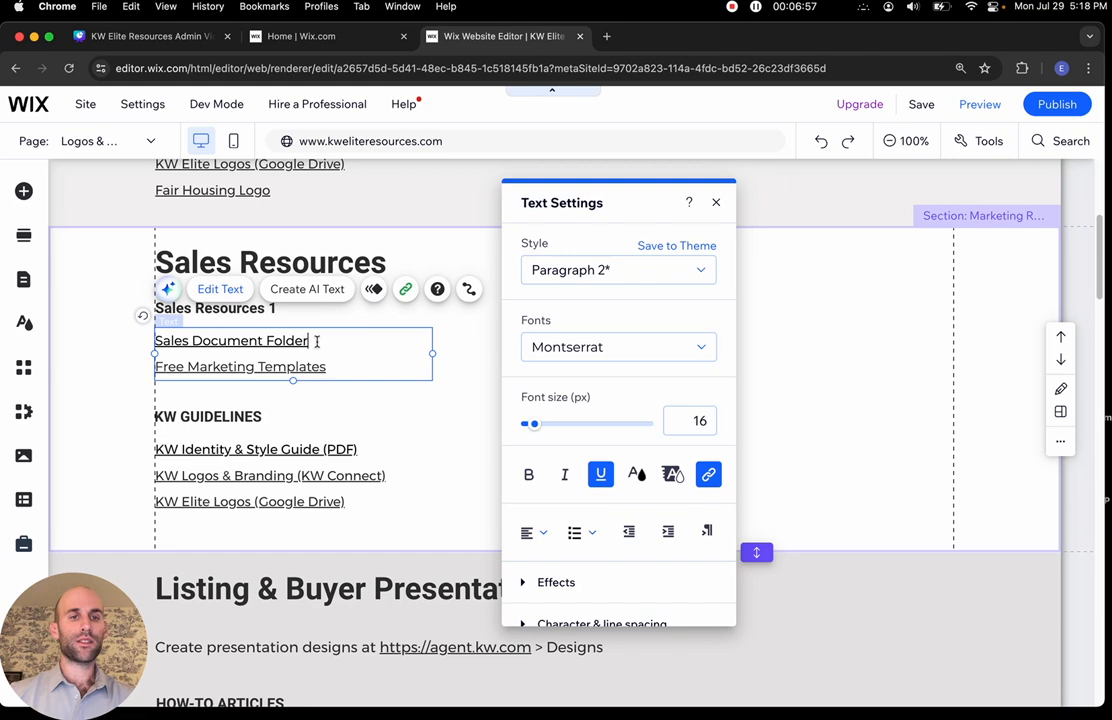
pyautogui.moveTo(316, 341); pyautogui.dragTo(155, 336)
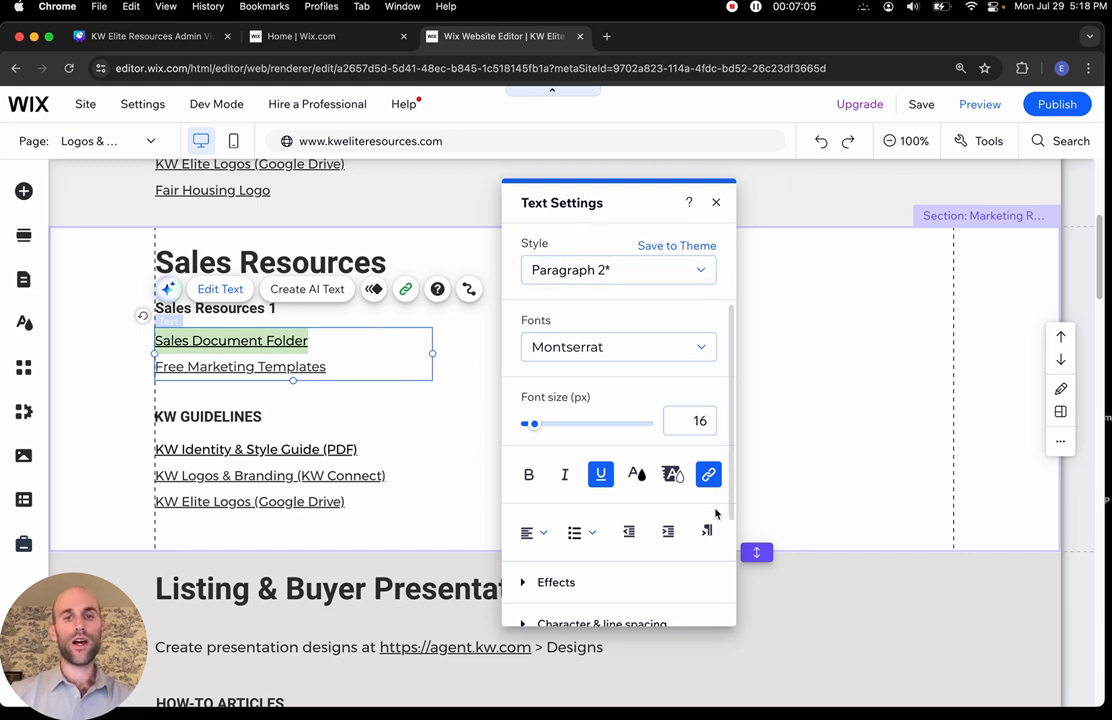
pyautogui.moveTo(711, 487)
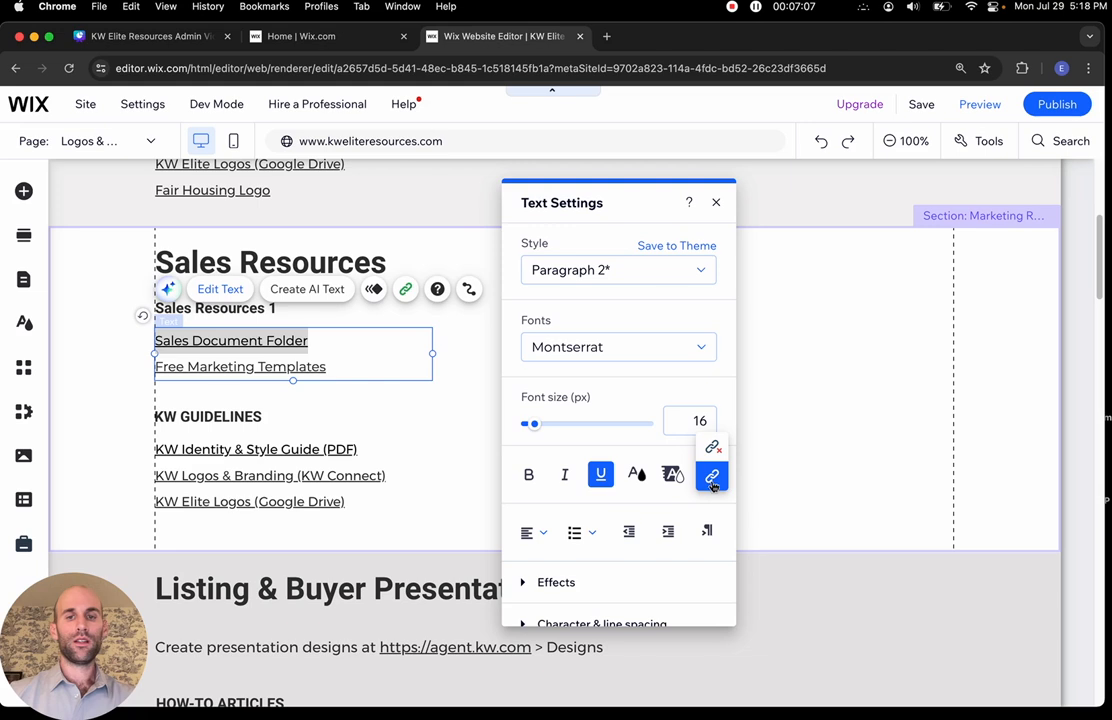
pyautogui.click(711, 477)
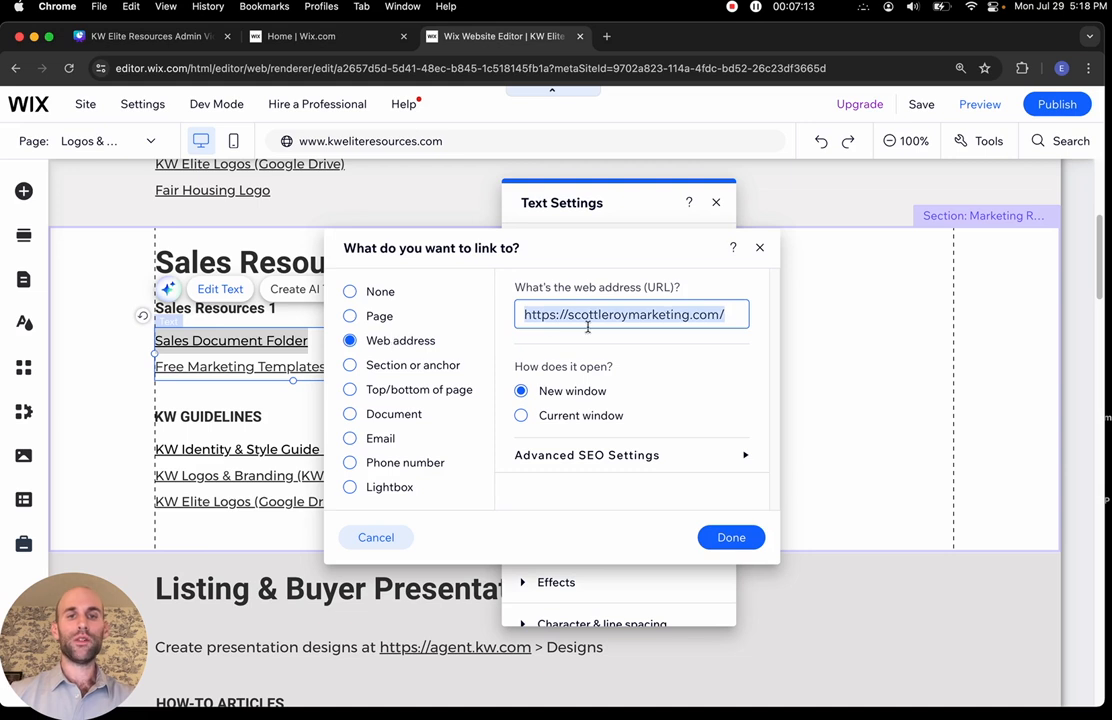
pyautogui.write('www.')
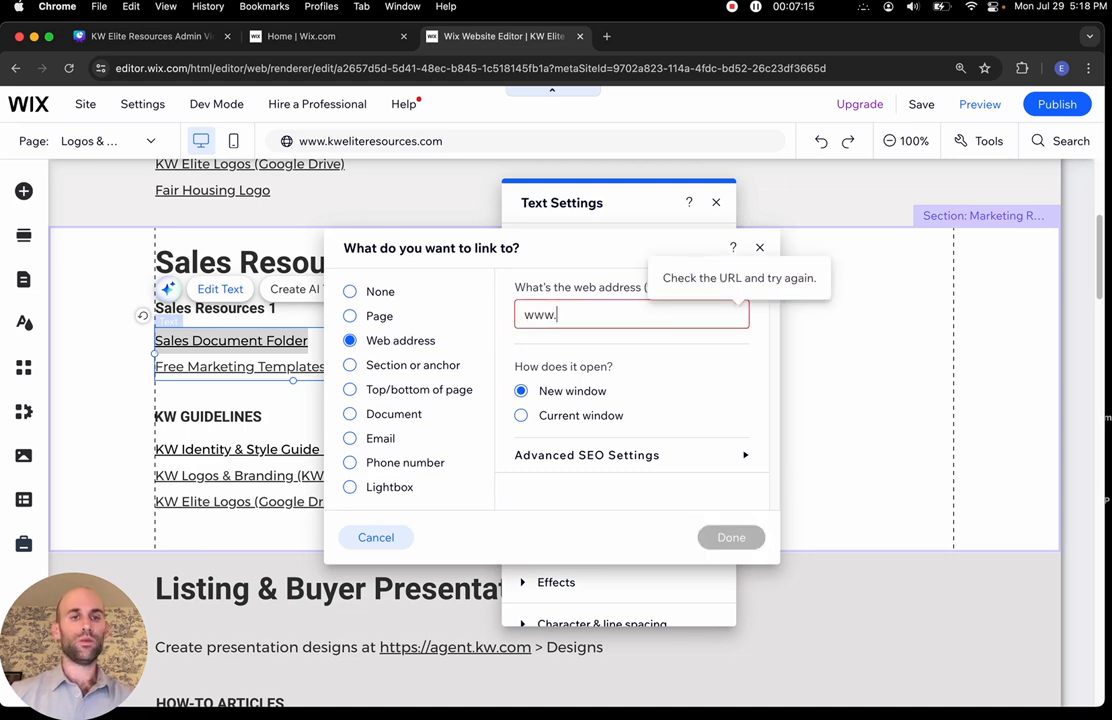
pyautogui.write('salesd')
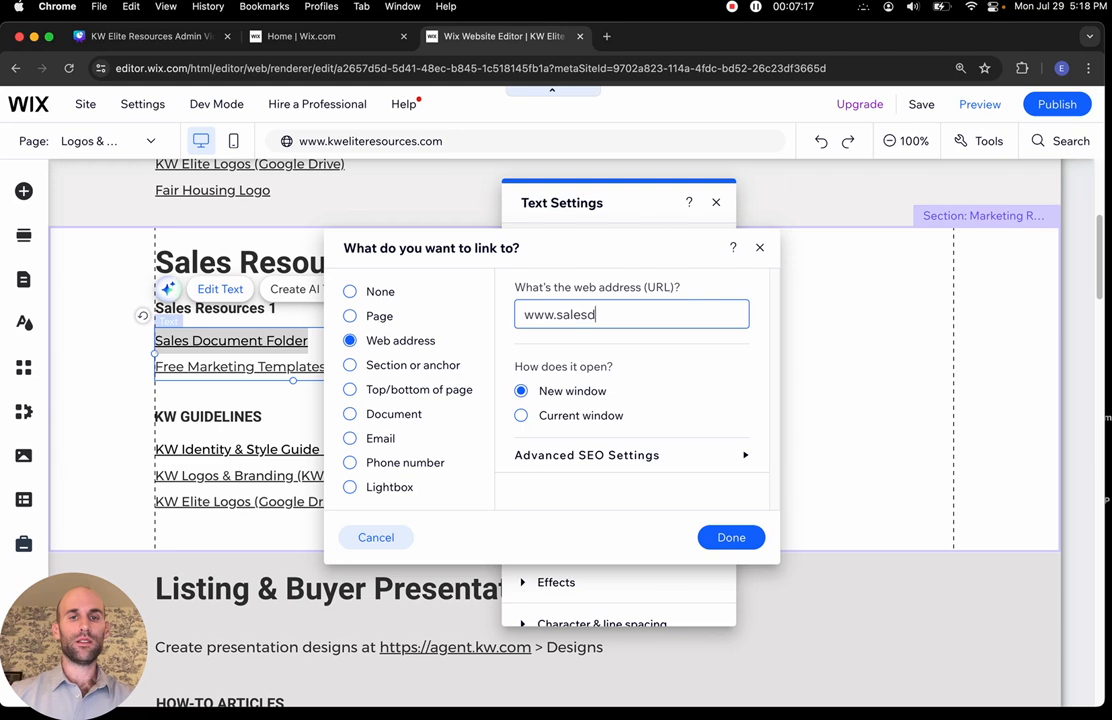
pyautogui.write('ocuments.com')
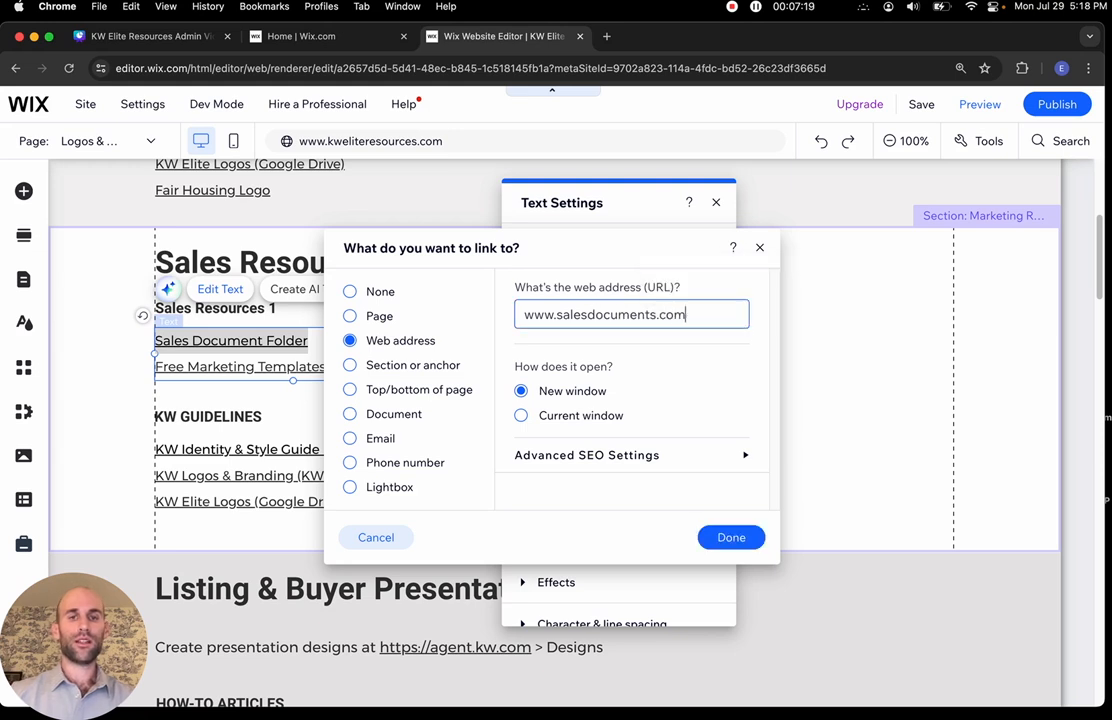
pyautogui.click(720, 538)
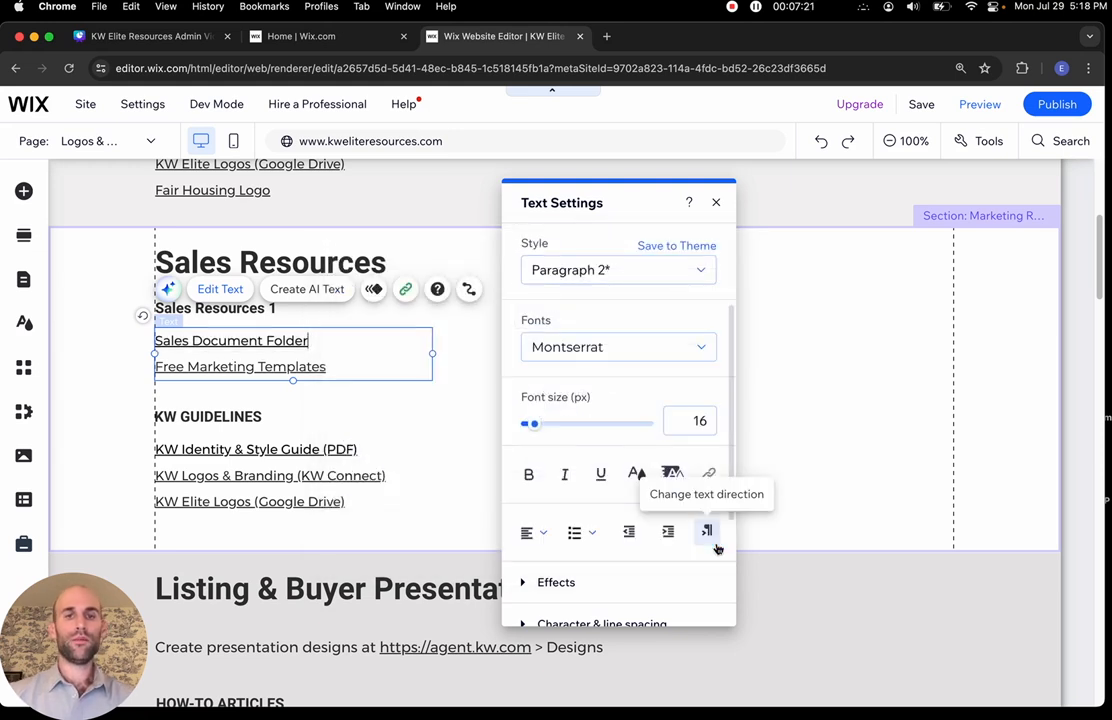
pyautogui.click(456, 443)
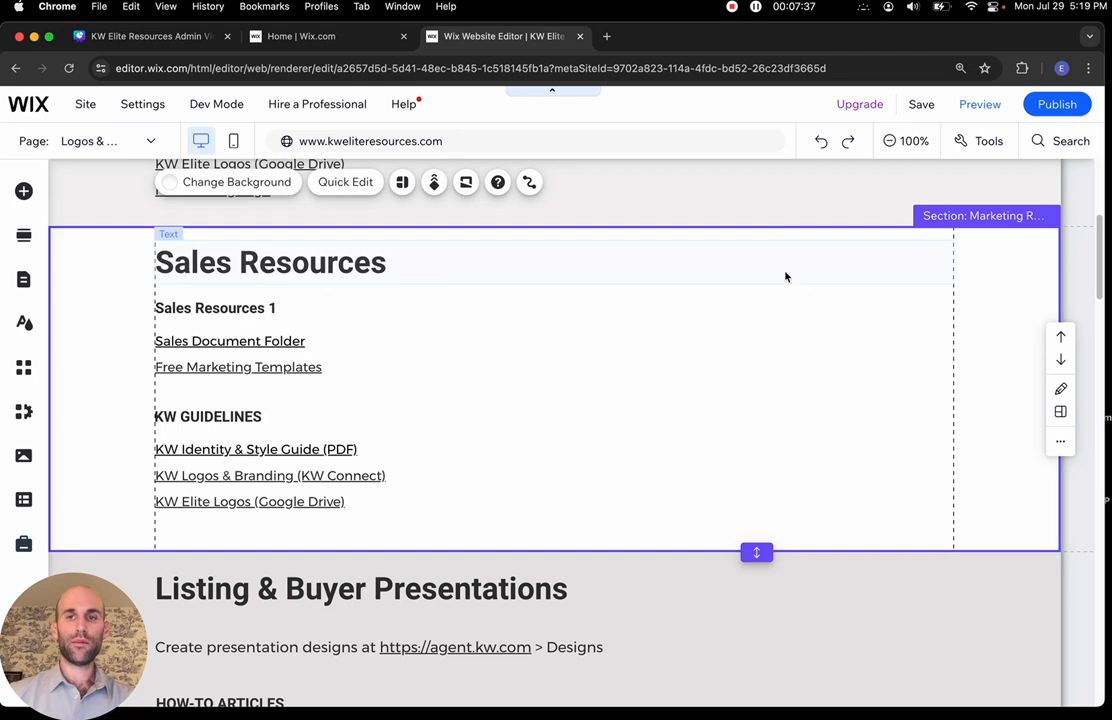
# Undo six edits to restore the original Marketing Resources heading, subheading and first link
pyautogui.click(827, 144)
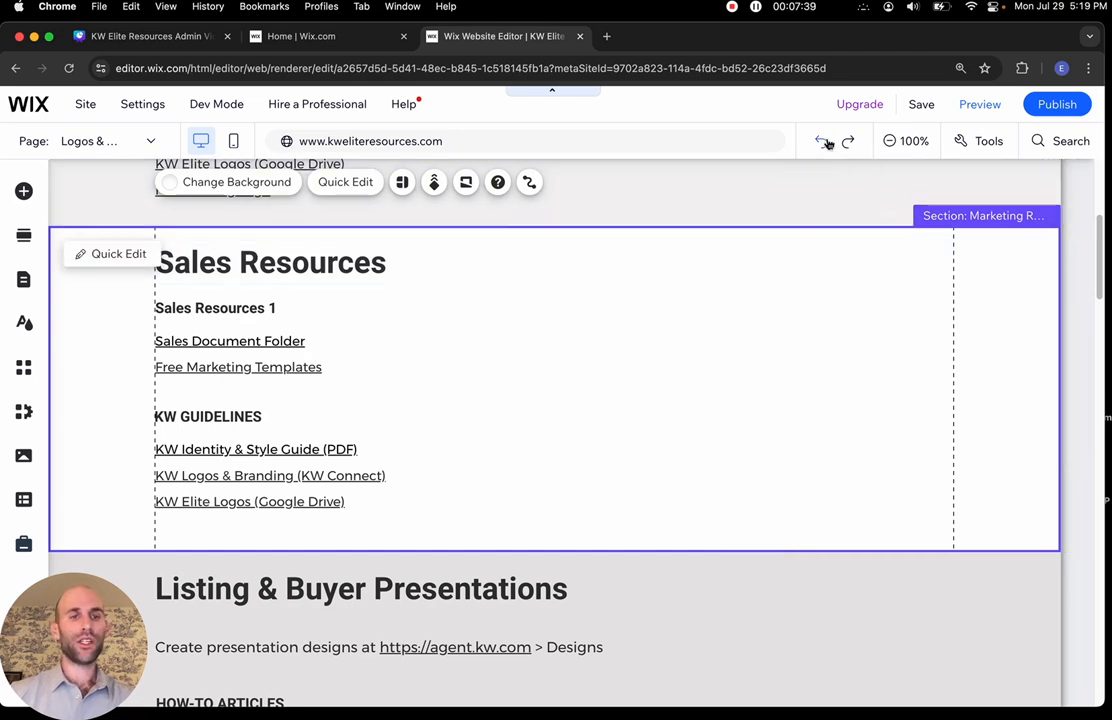
pyautogui.click(827, 144)
pyautogui.click(827, 144)
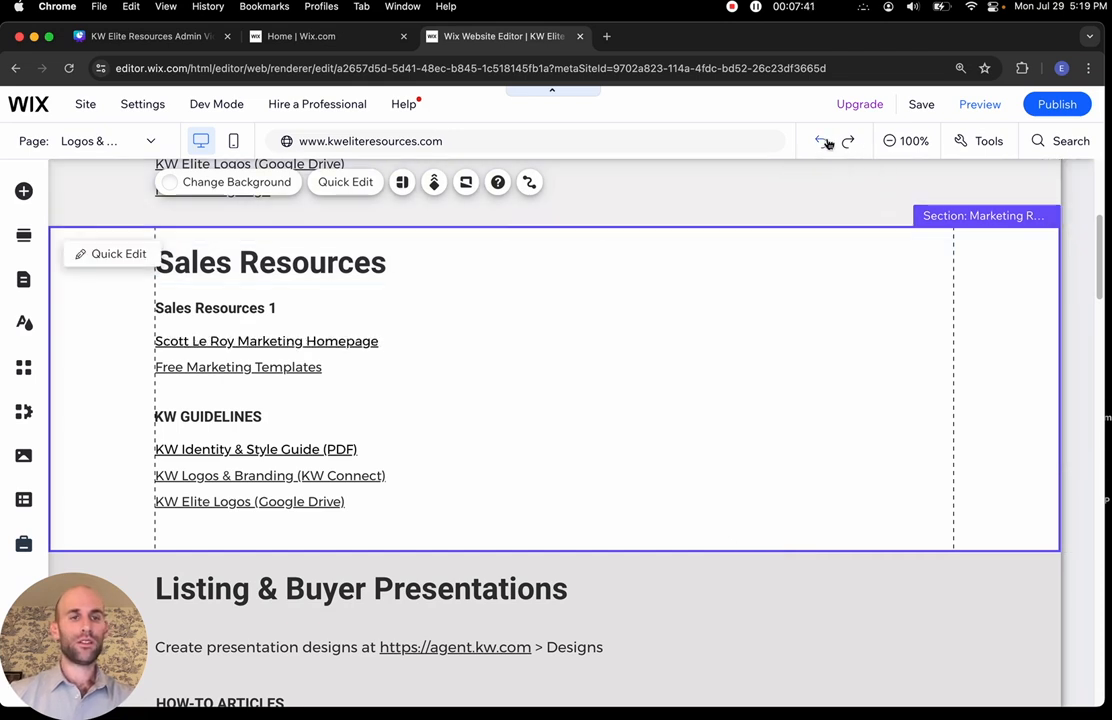
pyautogui.click(827, 144)
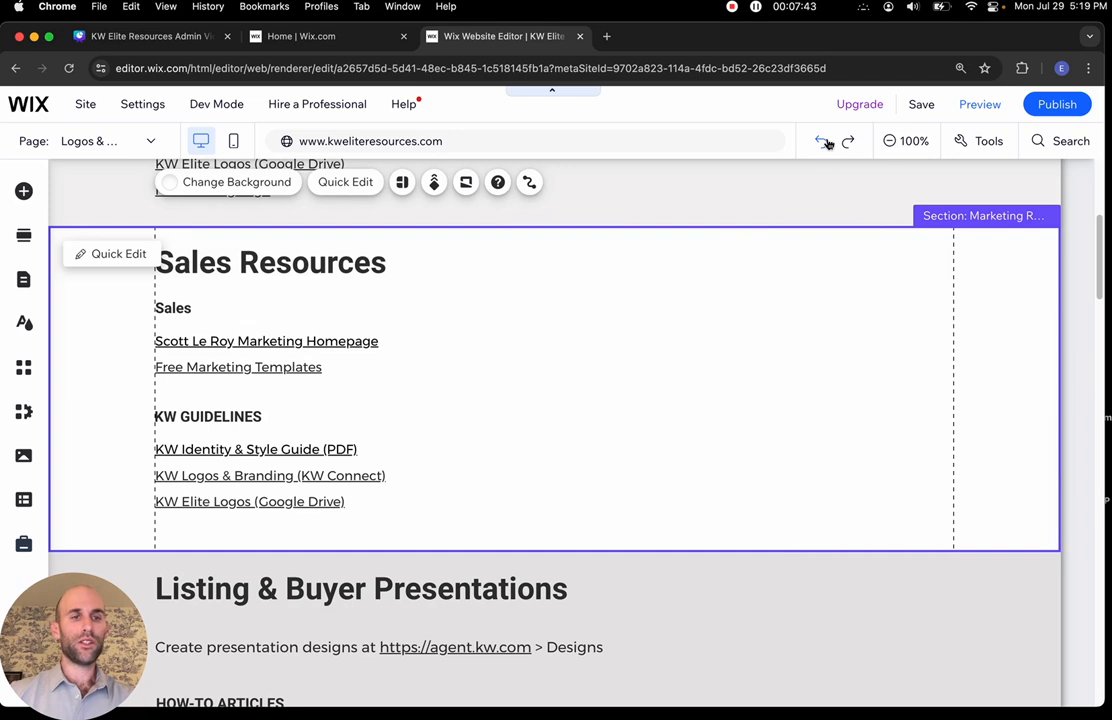
pyautogui.click(827, 144)
pyautogui.click(827, 144)
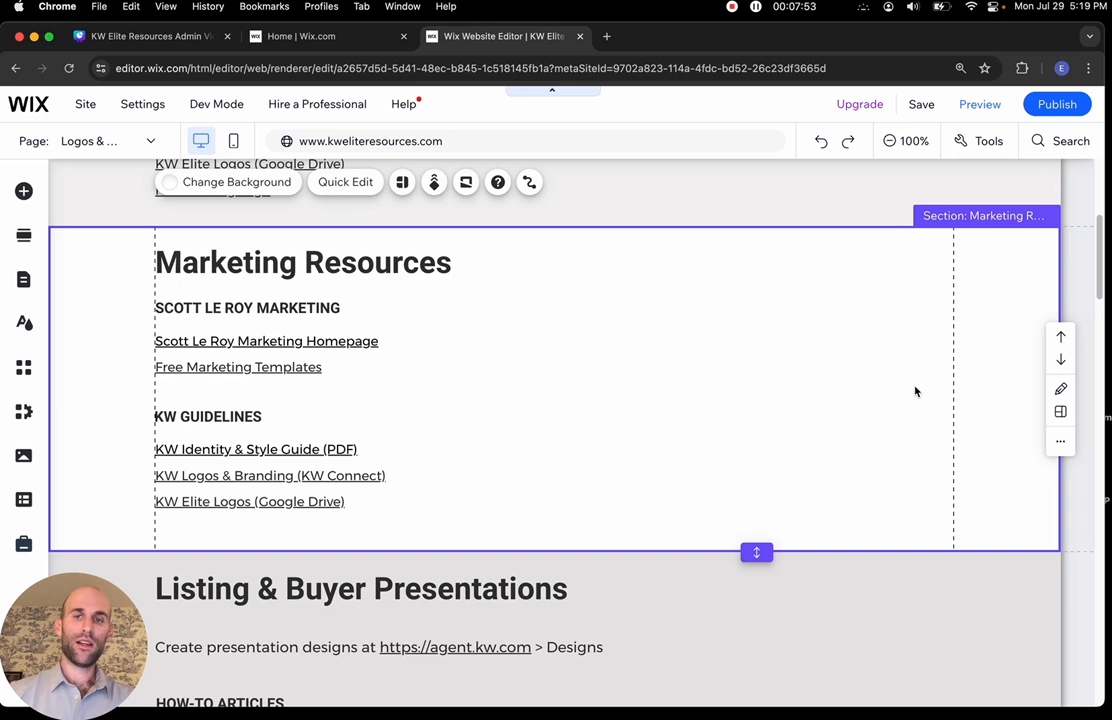
pyautogui.click(1060, 446)
# Duplicate the Marketing Resources section from its More actions menu
pyautogui.click(1060, 446)
pyautogui.click(1060, 446)
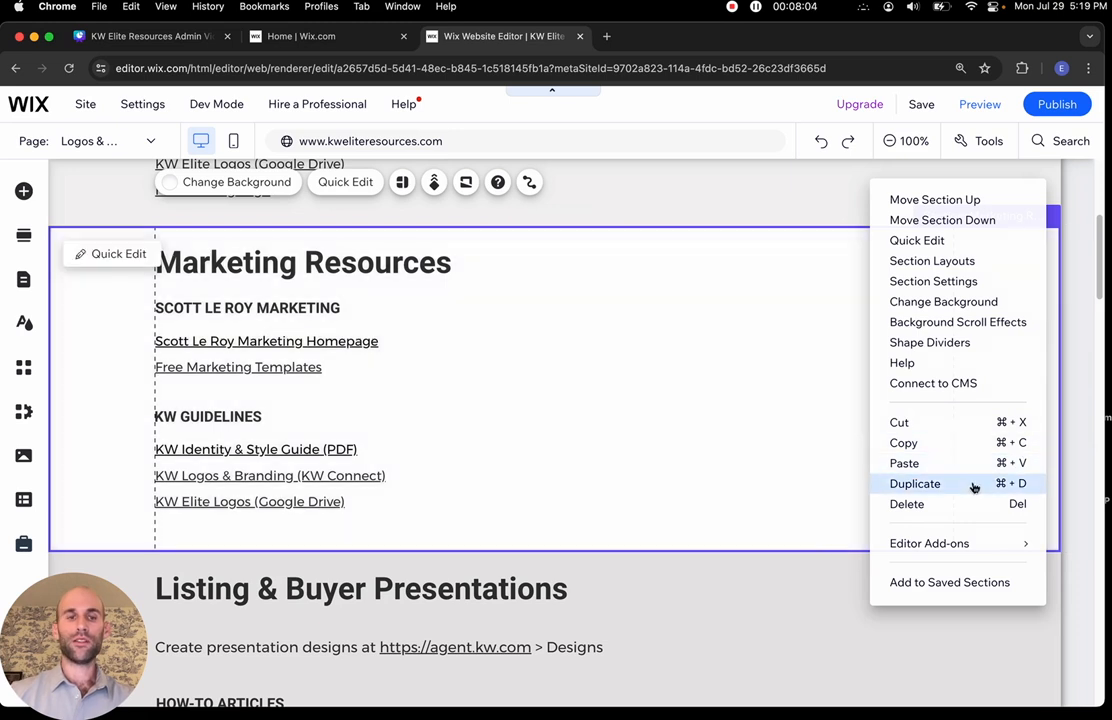
pyautogui.click(975, 486)
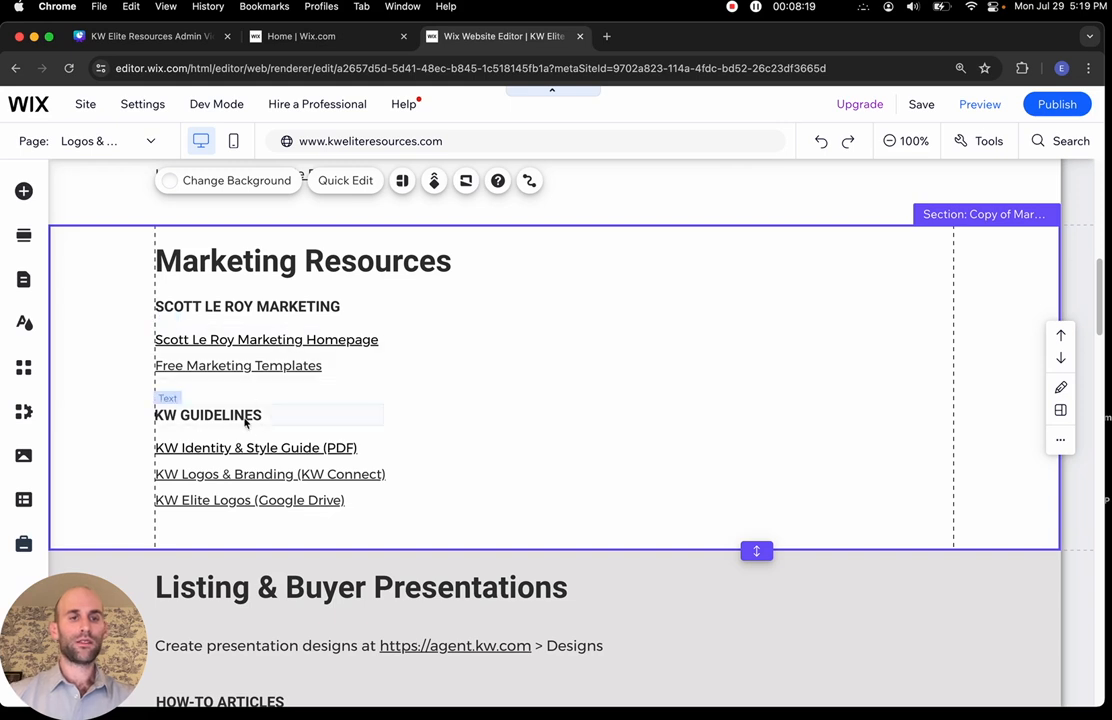
# Change the copied heading's word Marketing to Sales so it reads Sales Resources
pyautogui.click(234, 262)
pyautogui.doubleClick(234, 262)
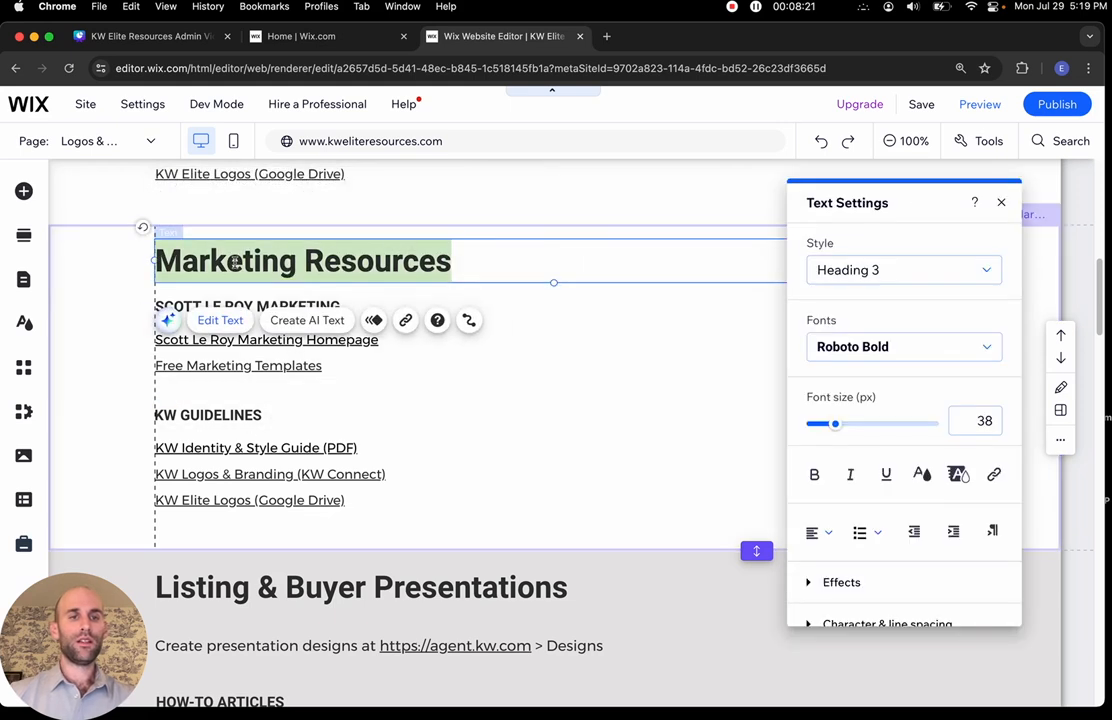
pyautogui.click(234, 262)
pyautogui.doubleClick(234, 262)
pyautogui.write('Sales')
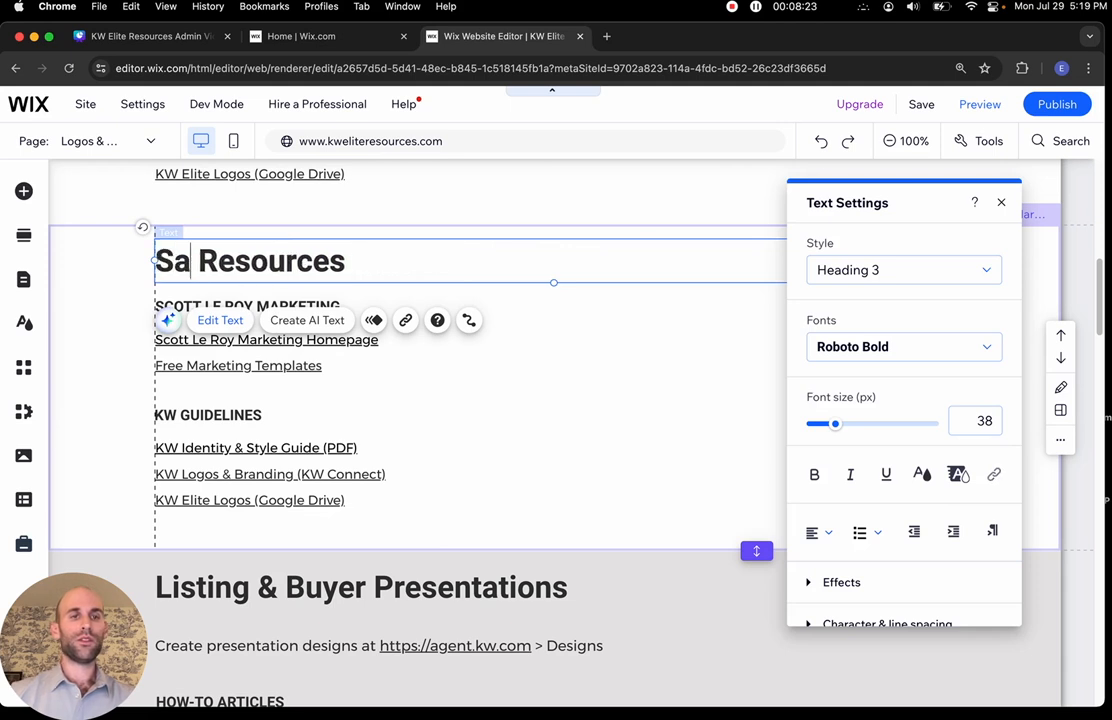
pyautogui.click(585, 439)
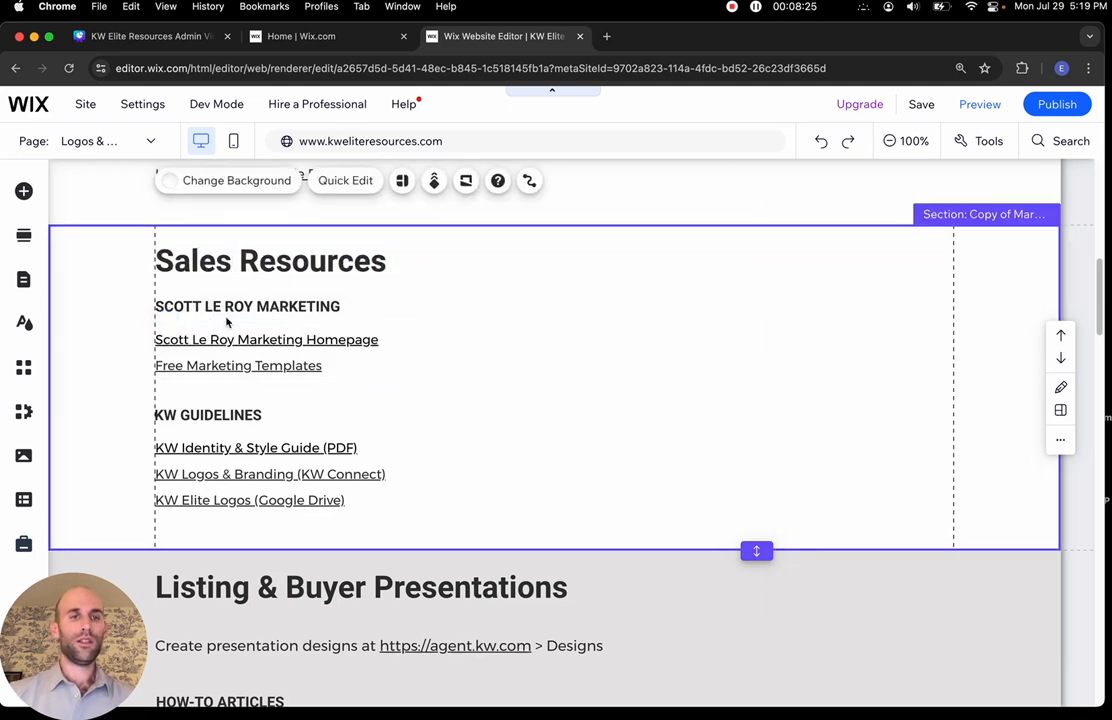
pyautogui.click(272, 306)
pyautogui.doubleClick(272, 306)
pyautogui.write('SALE')
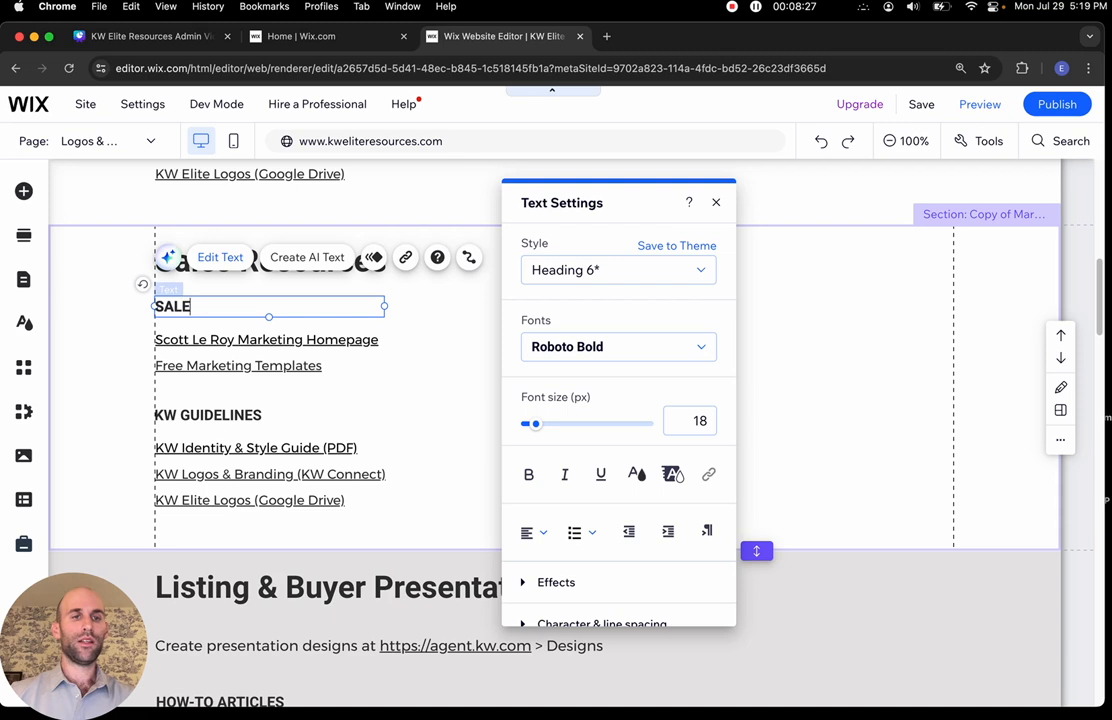
pyautogui.write('S A')
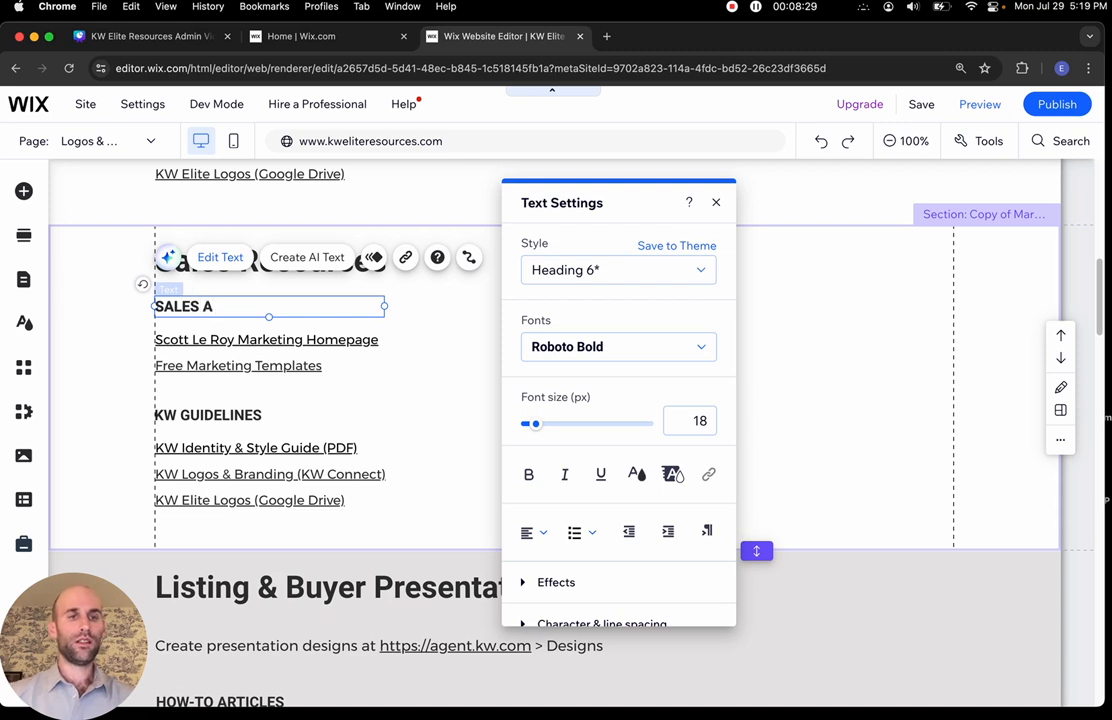
pyautogui.click(124, 393)
# Delete the Free Marketing Templates line and retype the remaining link line as SALES LINKS
pyautogui.click(251, 365)
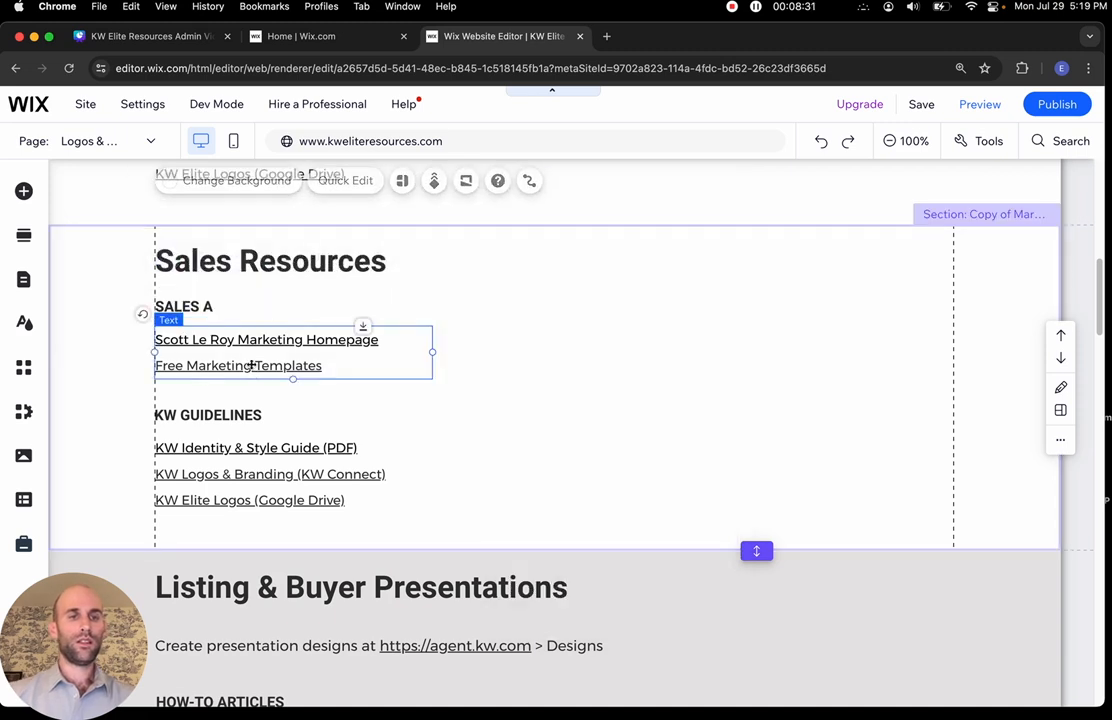
pyautogui.doubleClick(320, 366)
pyautogui.moveTo(338, 366); pyautogui.dragTo(105, 370)
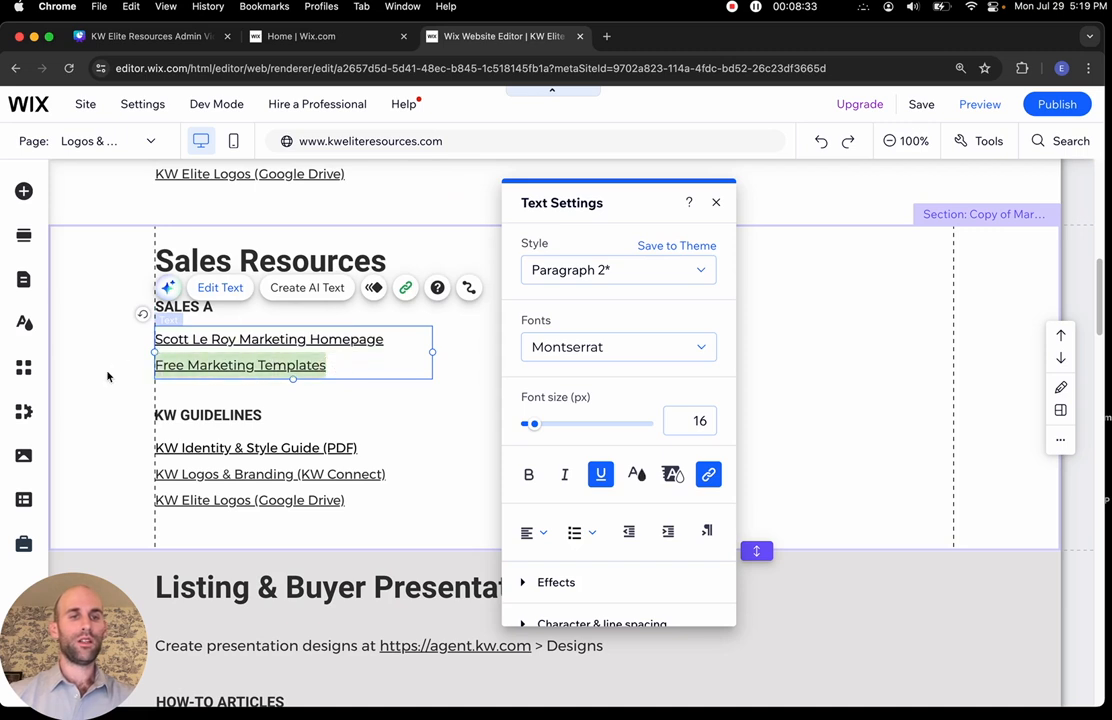
pyautogui.press('BackSpace')
pyautogui.press('BackSpace')
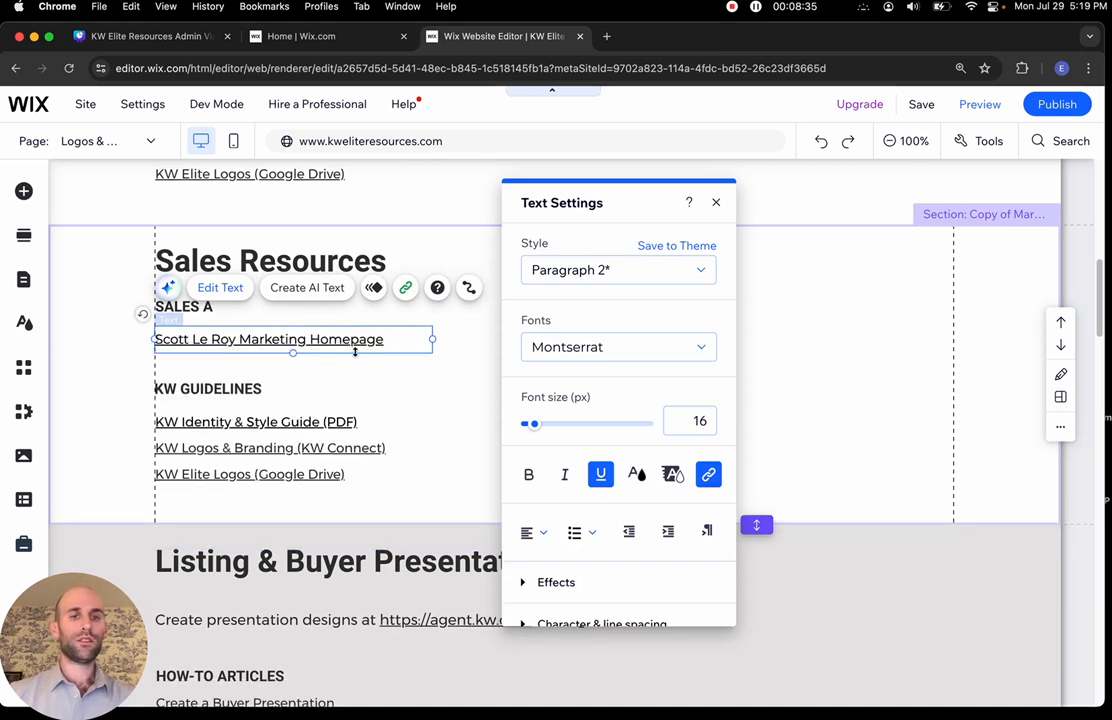
pyautogui.moveTo(397, 340); pyautogui.dragTo(124, 341)
pyautogui.write('SALES LINKS')
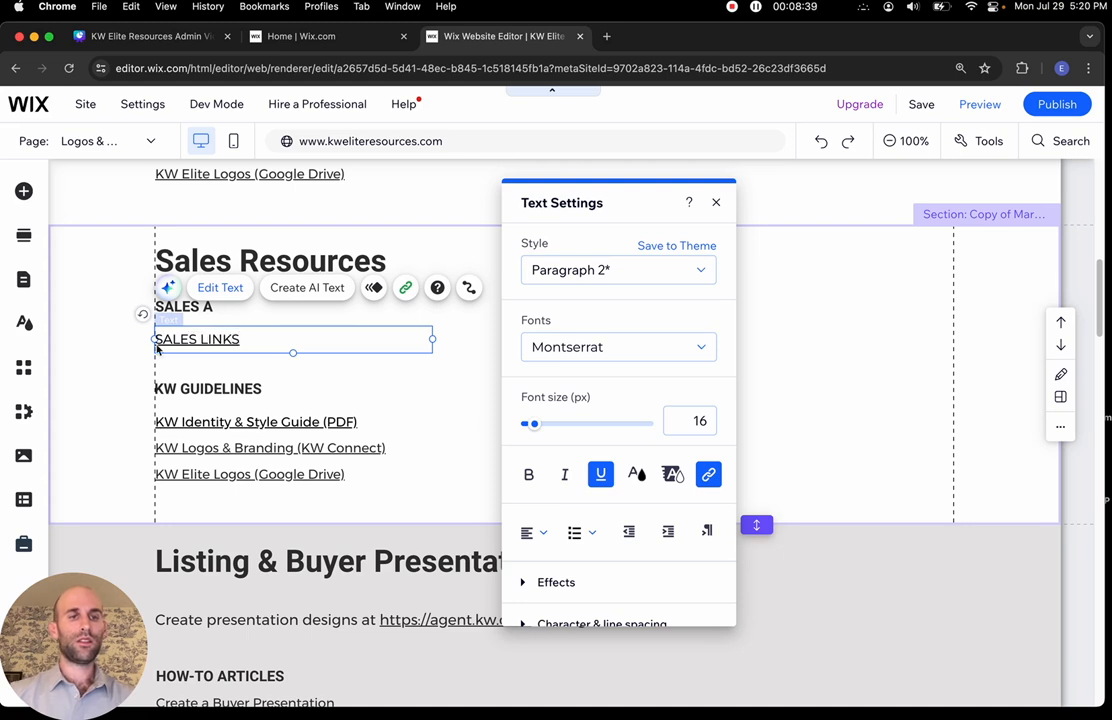
pyautogui.moveTo(244, 340); pyautogui.dragTo(152, 339)
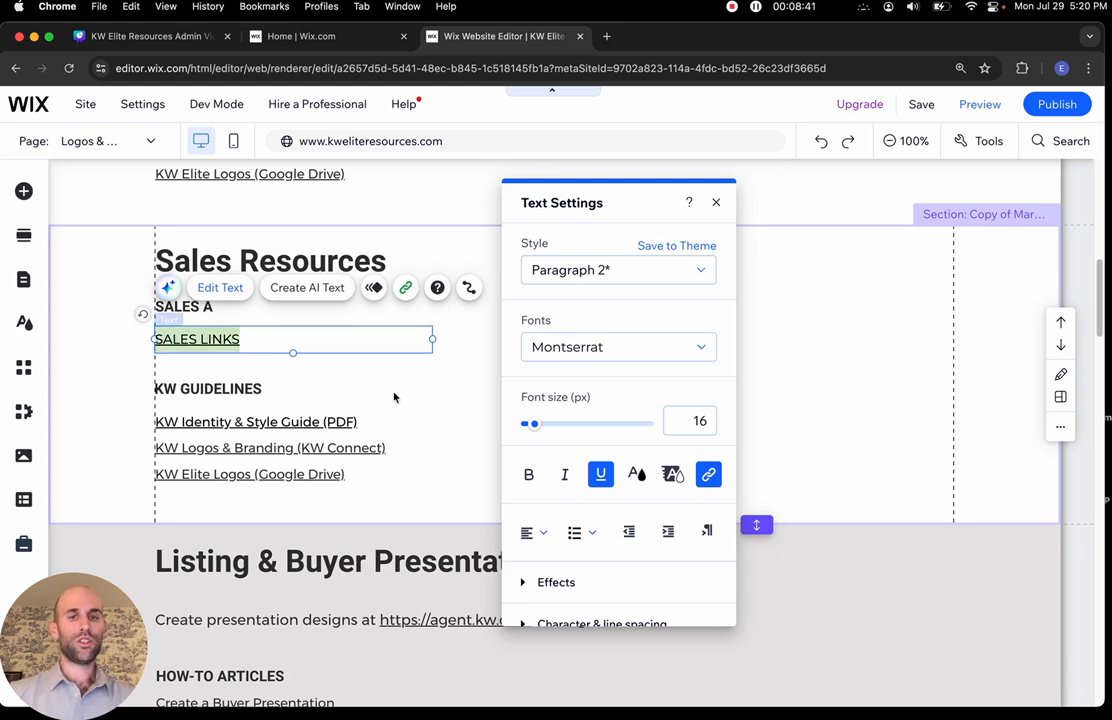
pyautogui.click(708, 474)
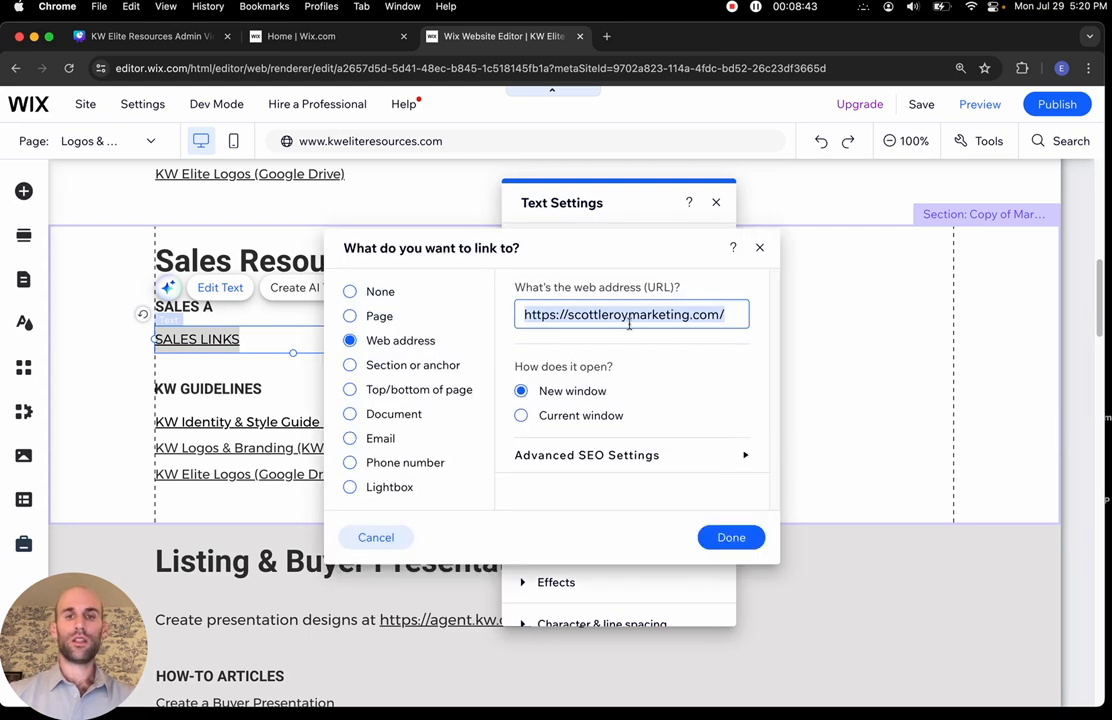
pyautogui.write('S')
pyautogui.press('BackSpace')
pyautogui.write('ww')
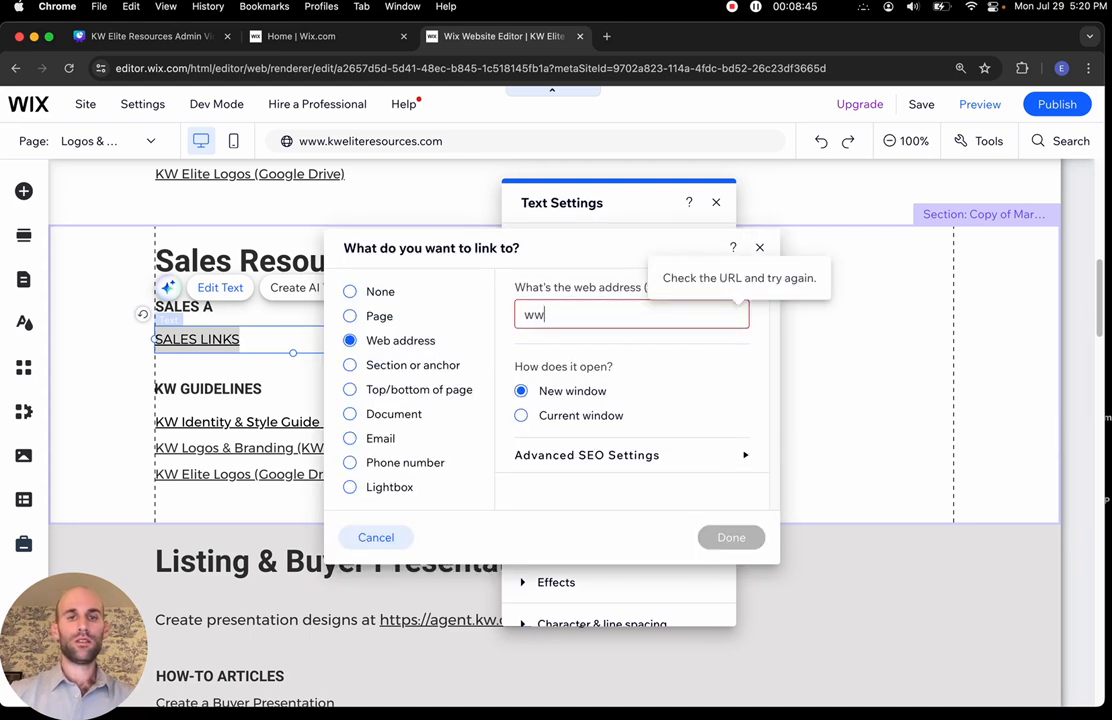
pyautogui.write('w.saleslinks.com')
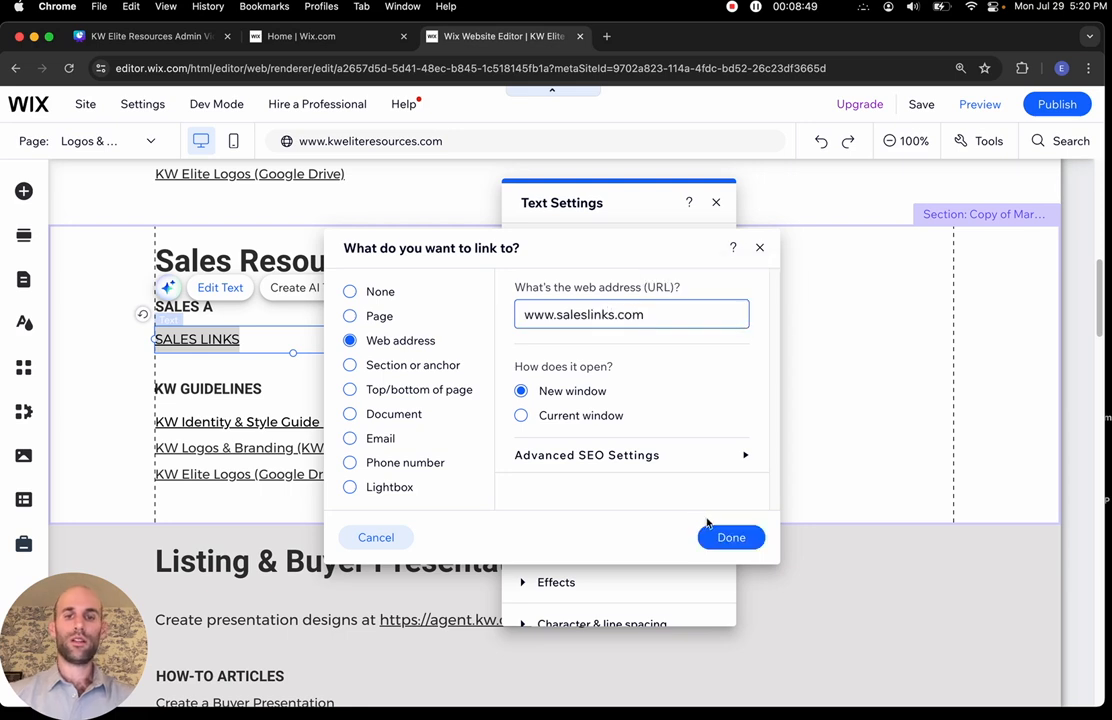
pyautogui.click(731, 537)
pyautogui.click(335, 391)
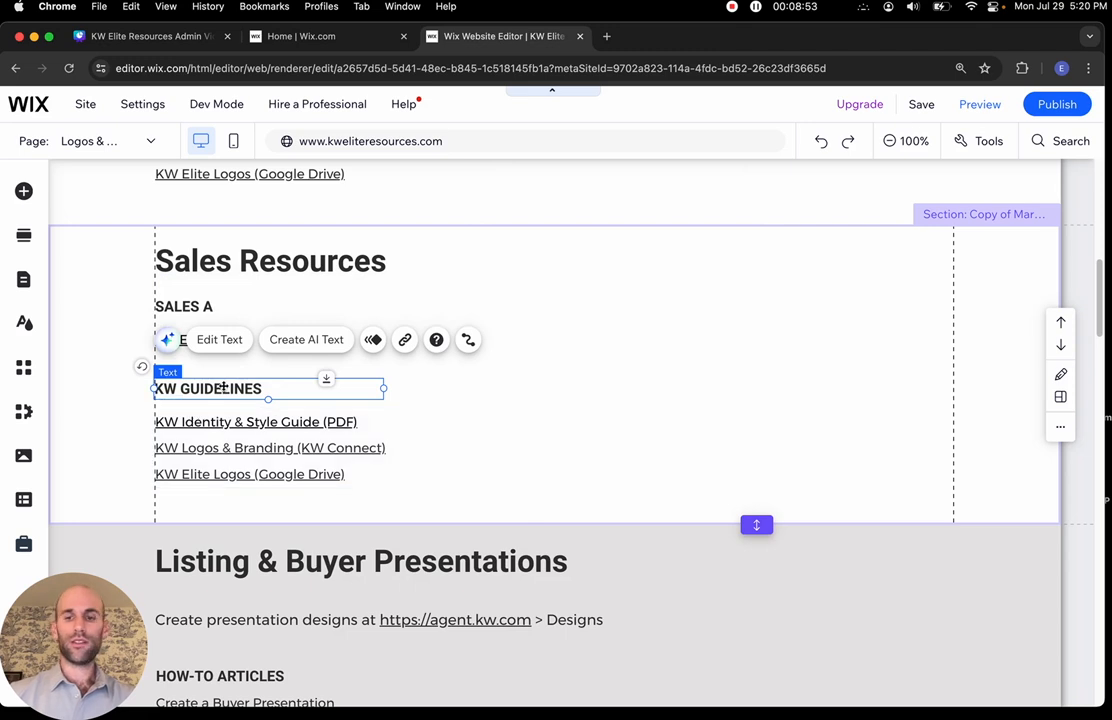
# Delete the KW GUIDELINES subheading and the text box holding its three KW links
pyautogui.click(501, 392)
pyautogui.click(223, 395)
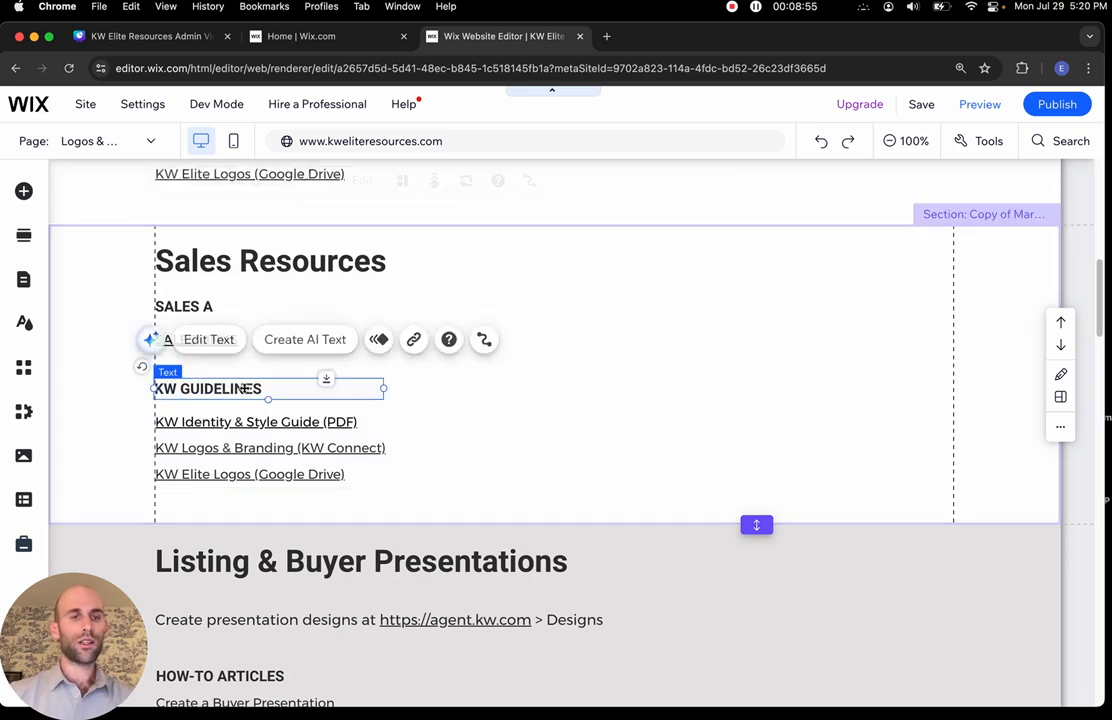
pyautogui.press('Delete')
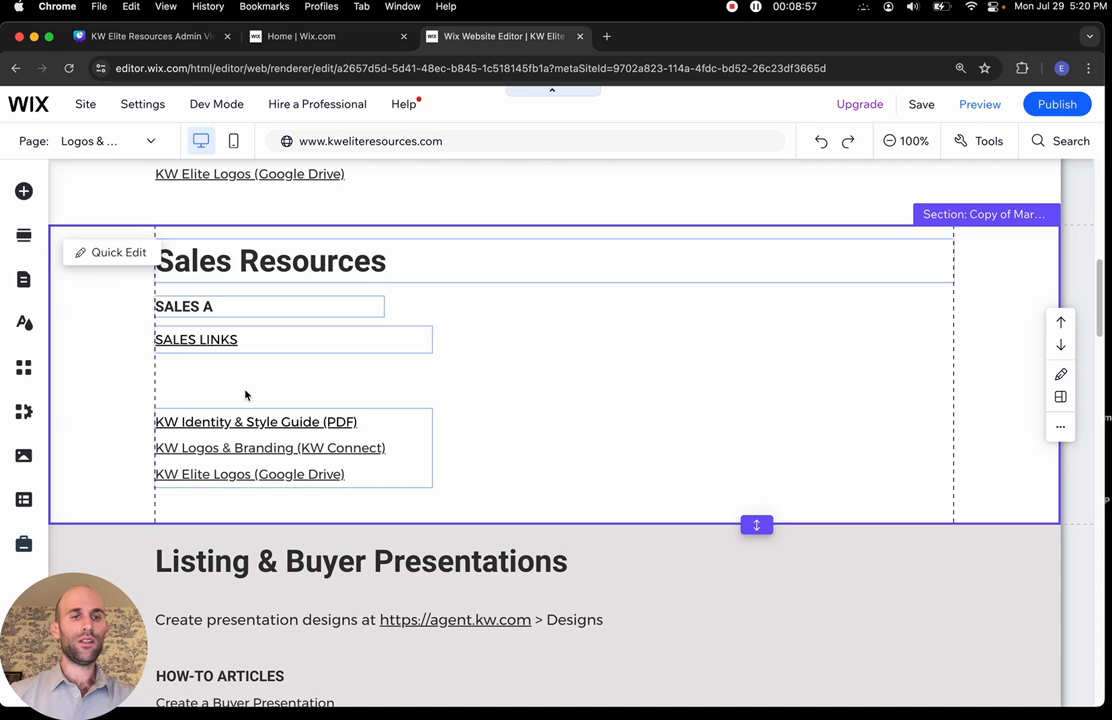
pyautogui.click(249, 421)
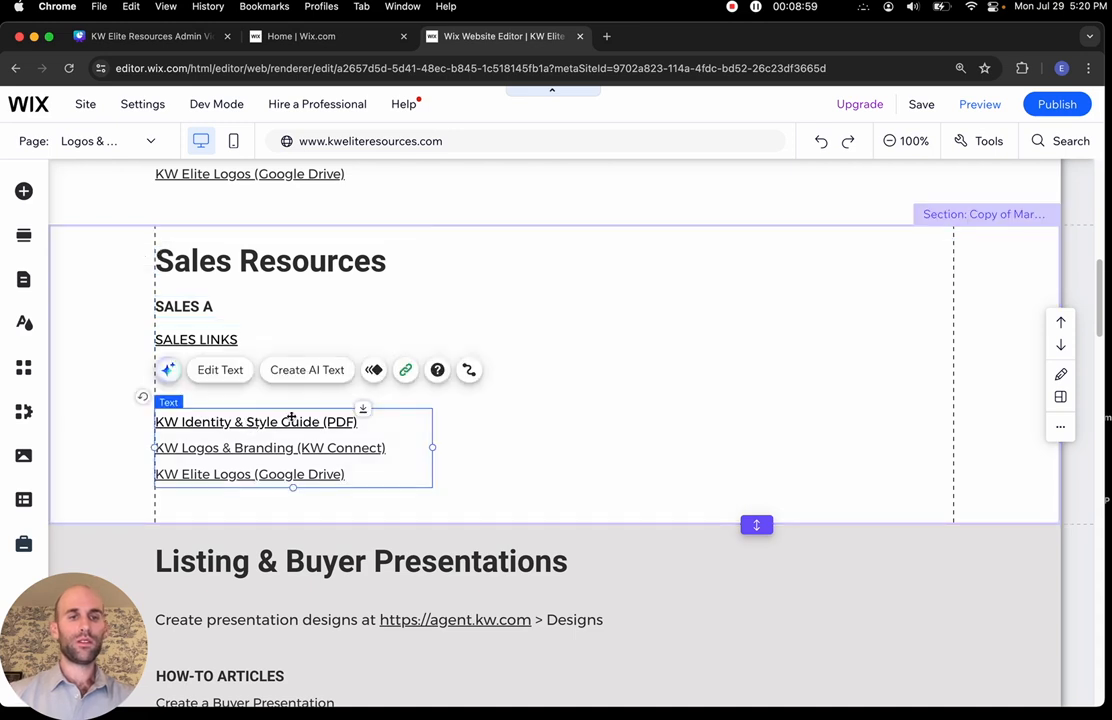
pyautogui.press('Delete')
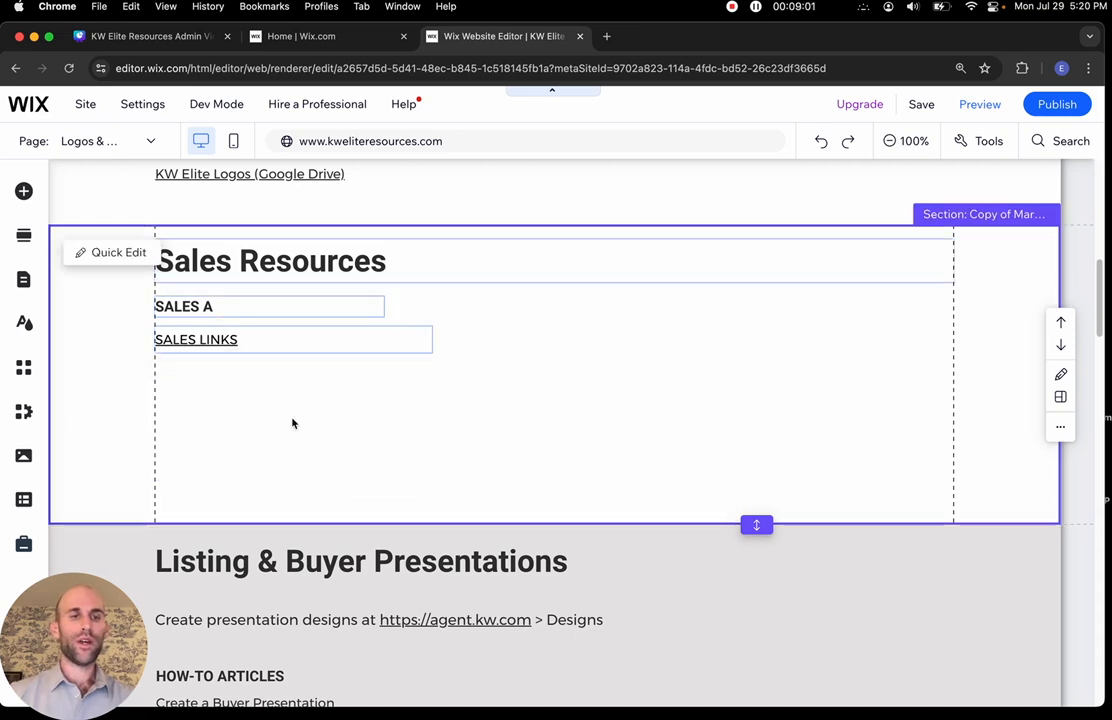
pyautogui.click(204, 410)
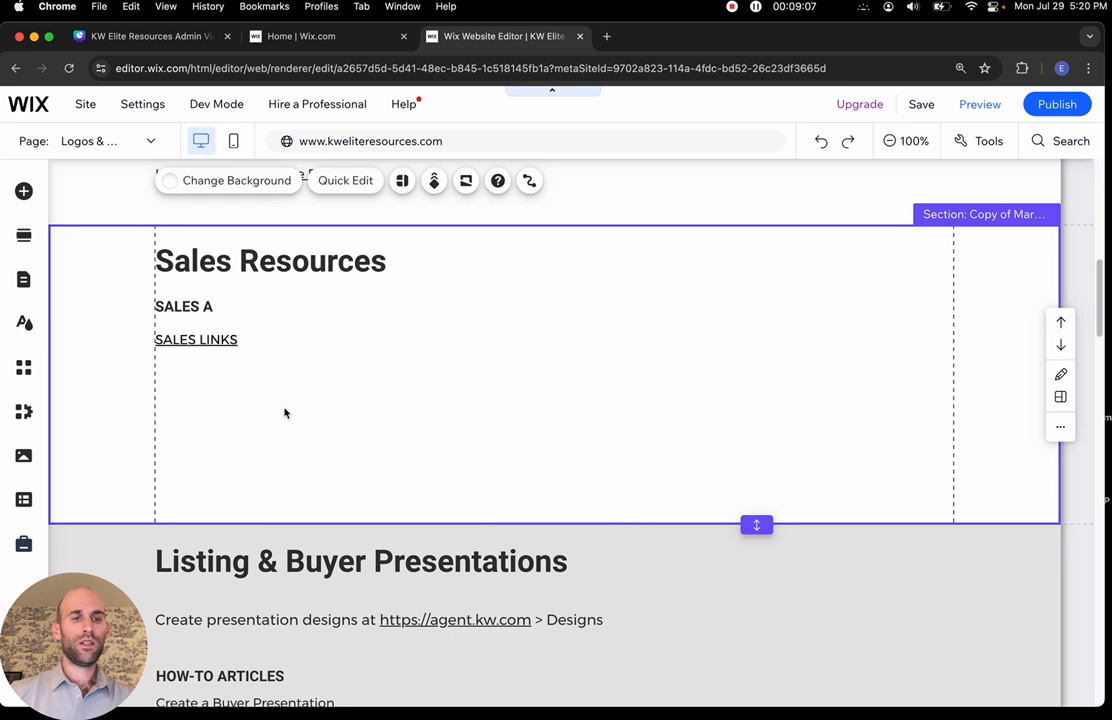
# Fit the Sales Resources section to its content, then stretch it well below SALES LINKS
pyautogui.doubleClick(759, 524)
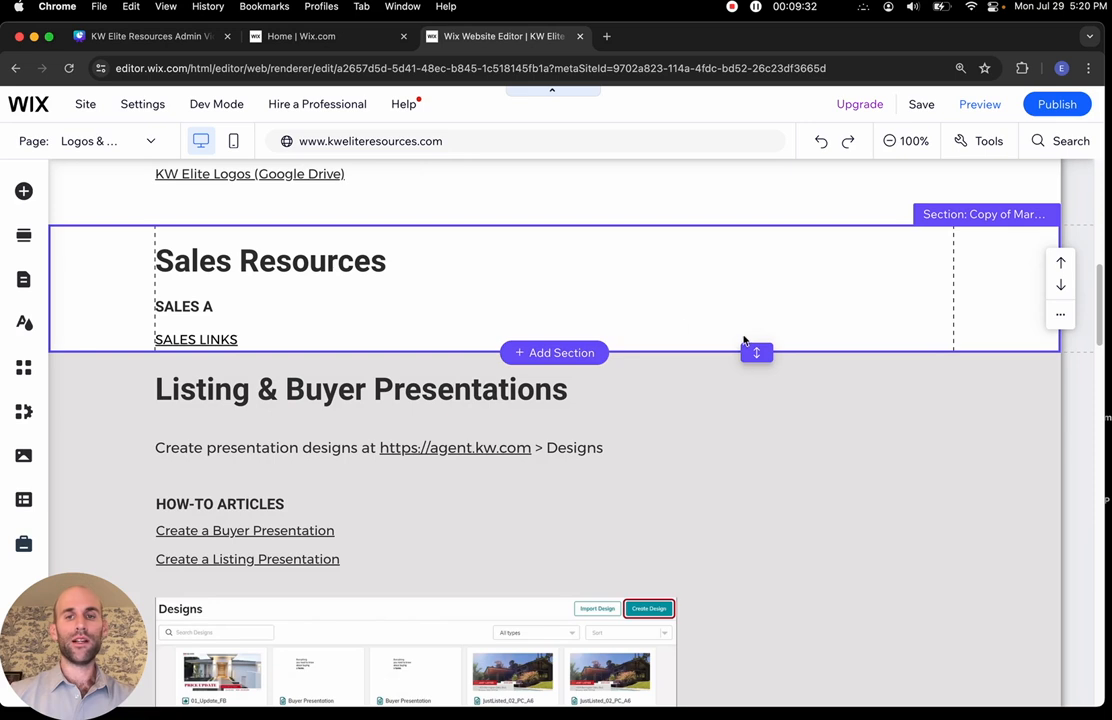
pyautogui.moveTo(757, 352); pyautogui.dragTo(759, 690)
pyautogui.scroll(-3, 760, 692)
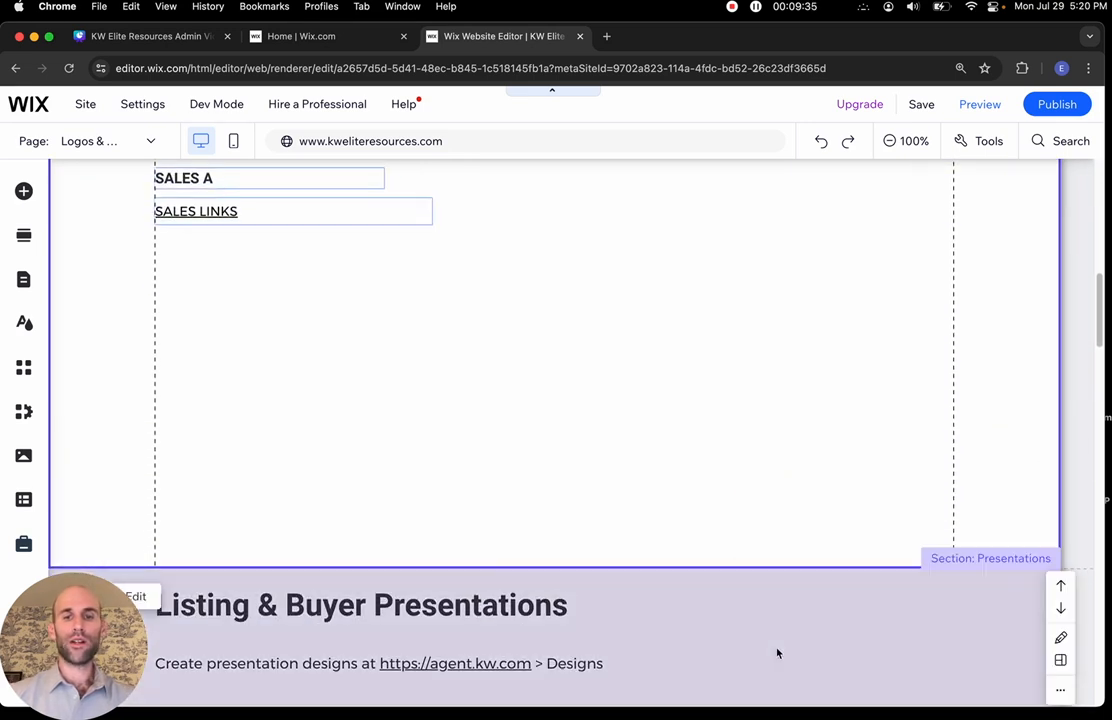
pyautogui.moveTo(759, 568); pyautogui.dragTo(757, 697)
pyautogui.scroll(2, 448, 395)
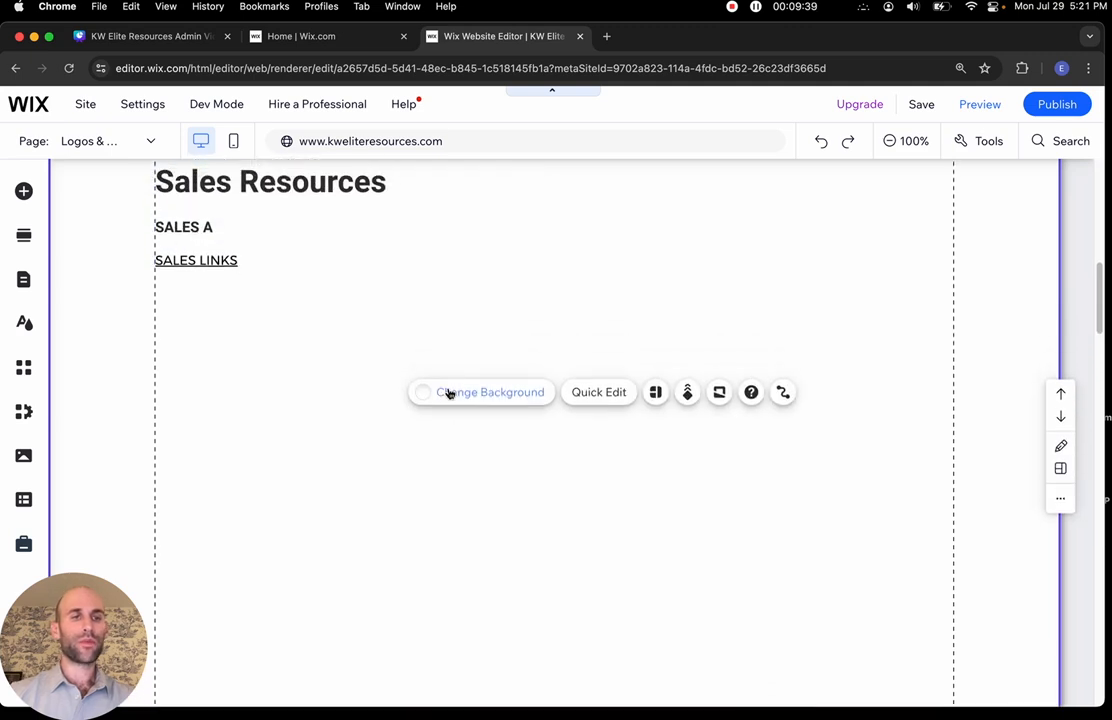
# Add the joe.jpg image from Site Files to the Sales Resources section
pyautogui.click(25, 191)
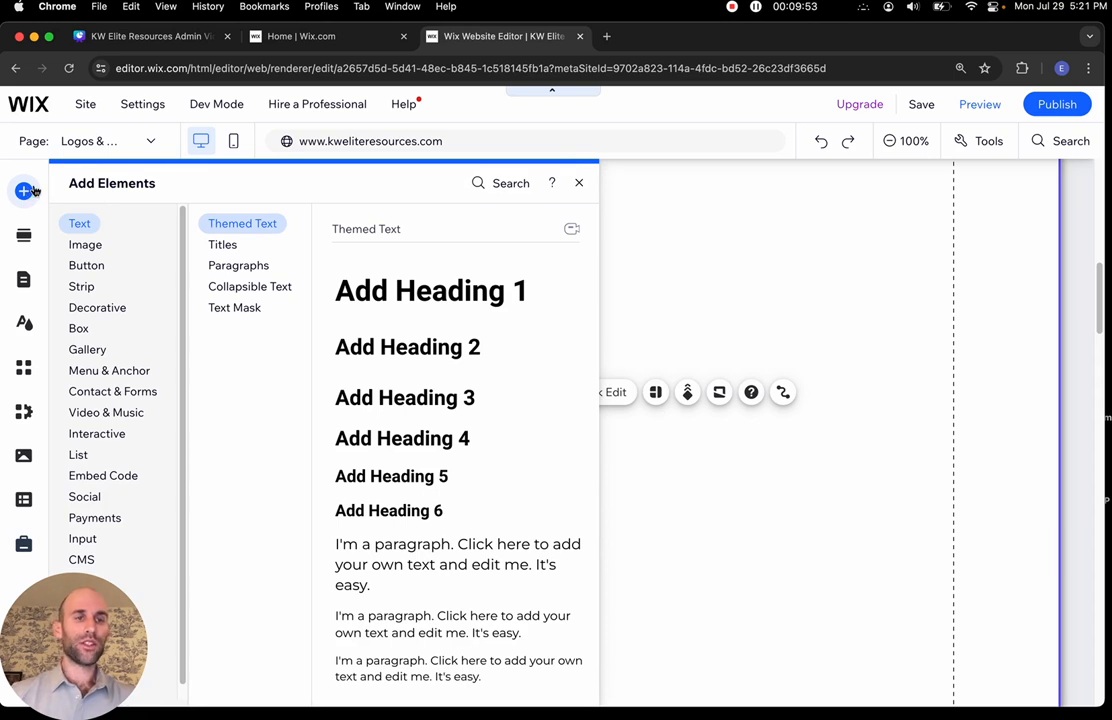
pyautogui.click(92, 246)
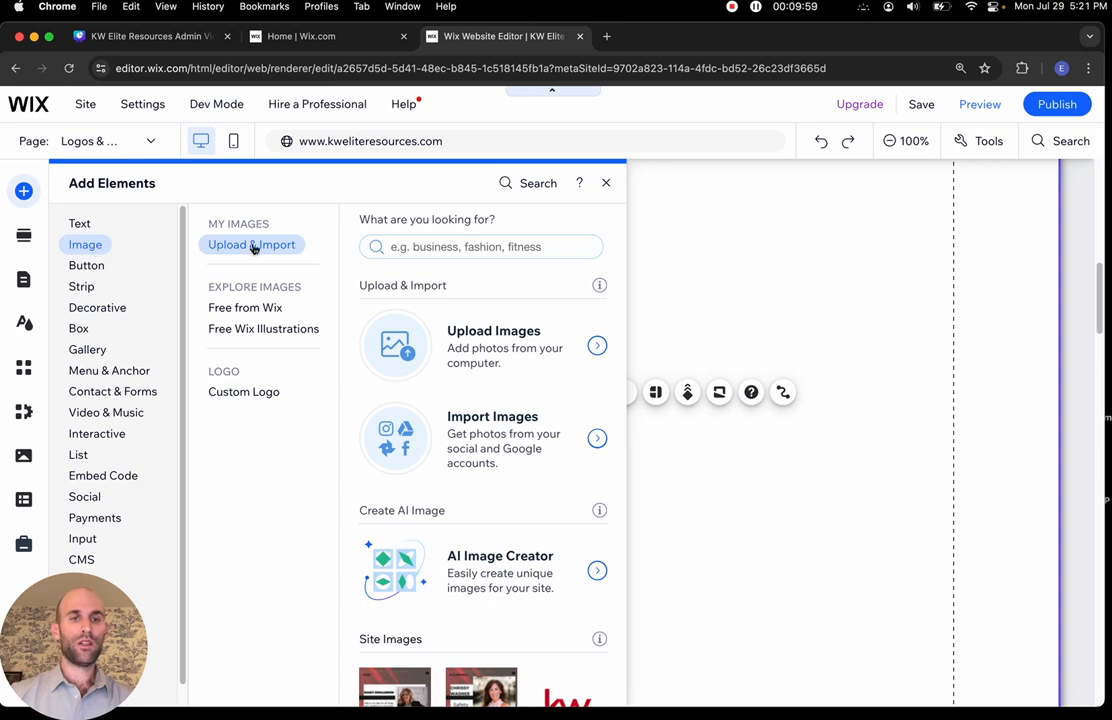
pyautogui.click(597, 352)
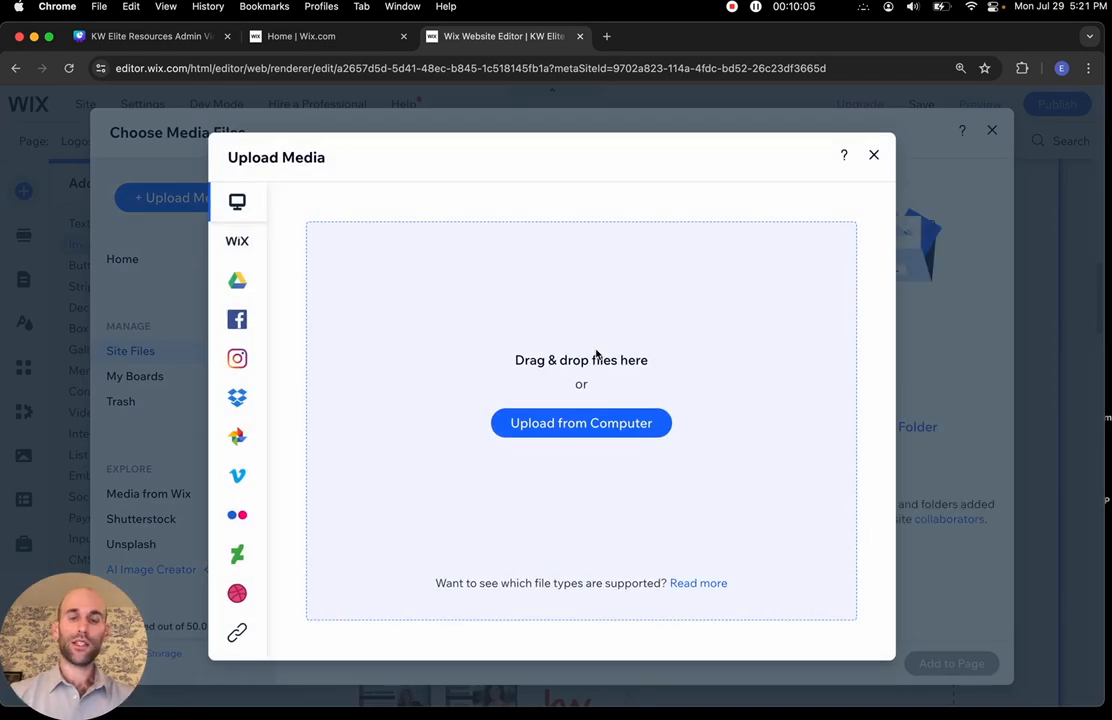
pyautogui.click(873, 155)
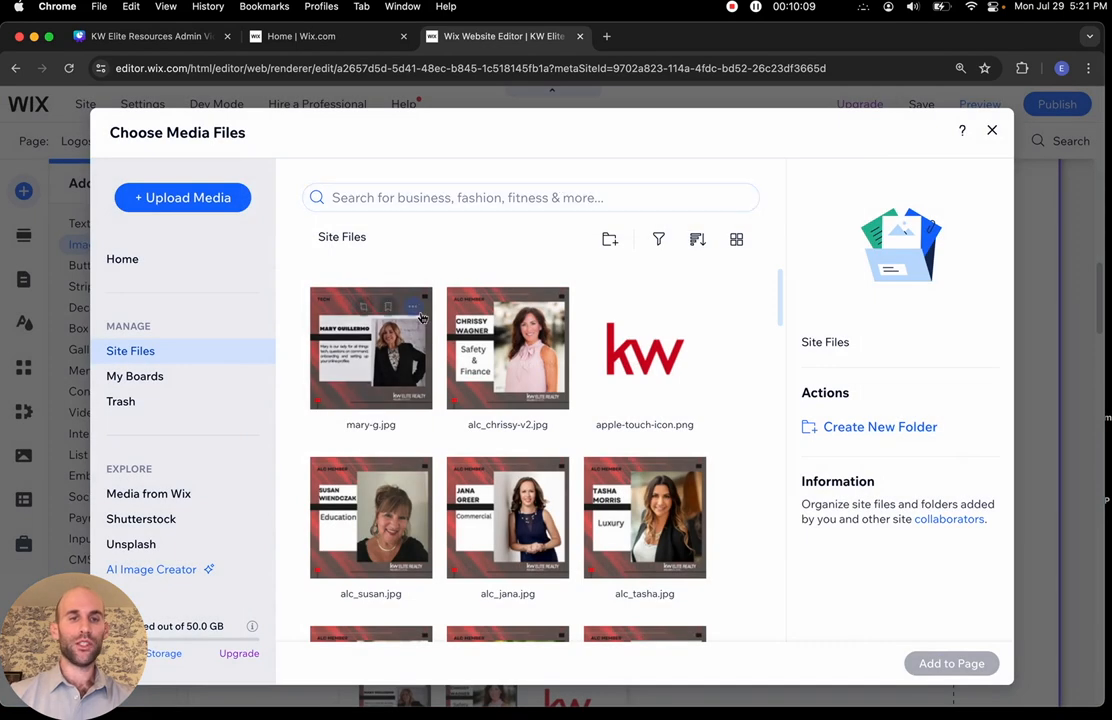
pyautogui.scroll(-3, 422, 318)
pyautogui.scroll(-1, 422, 318)
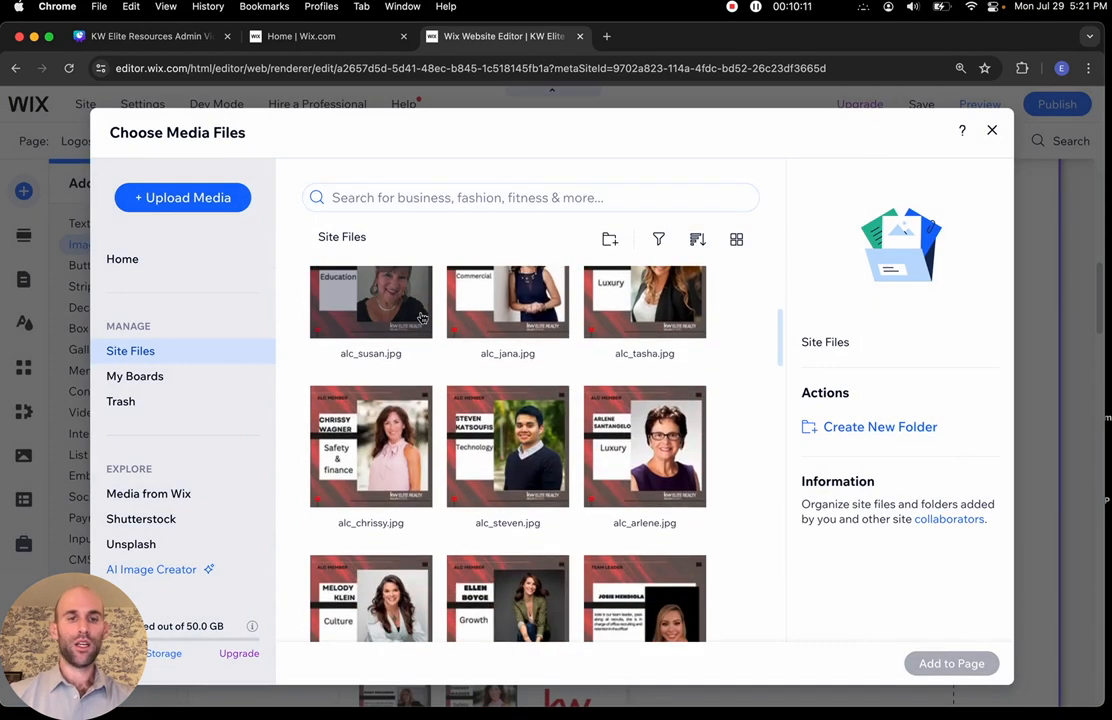
pyautogui.scroll(-8, 422, 318)
pyautogui.scroll(-10, 422, 318)
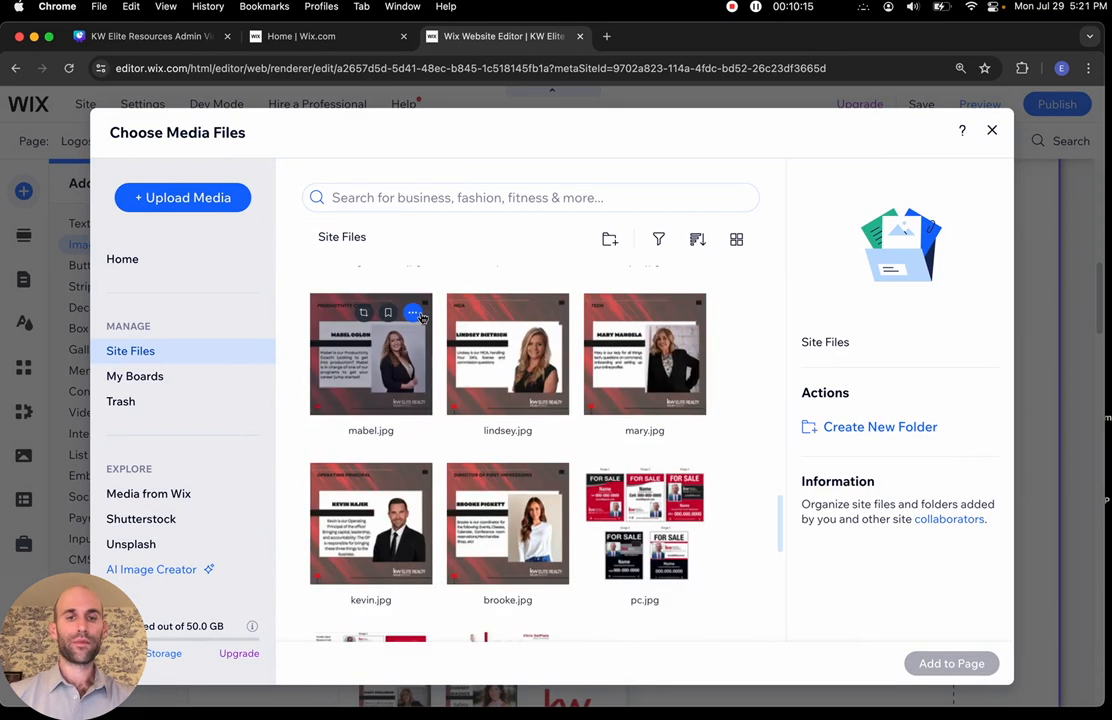
pyautogui.scroll(5, 422, 318)
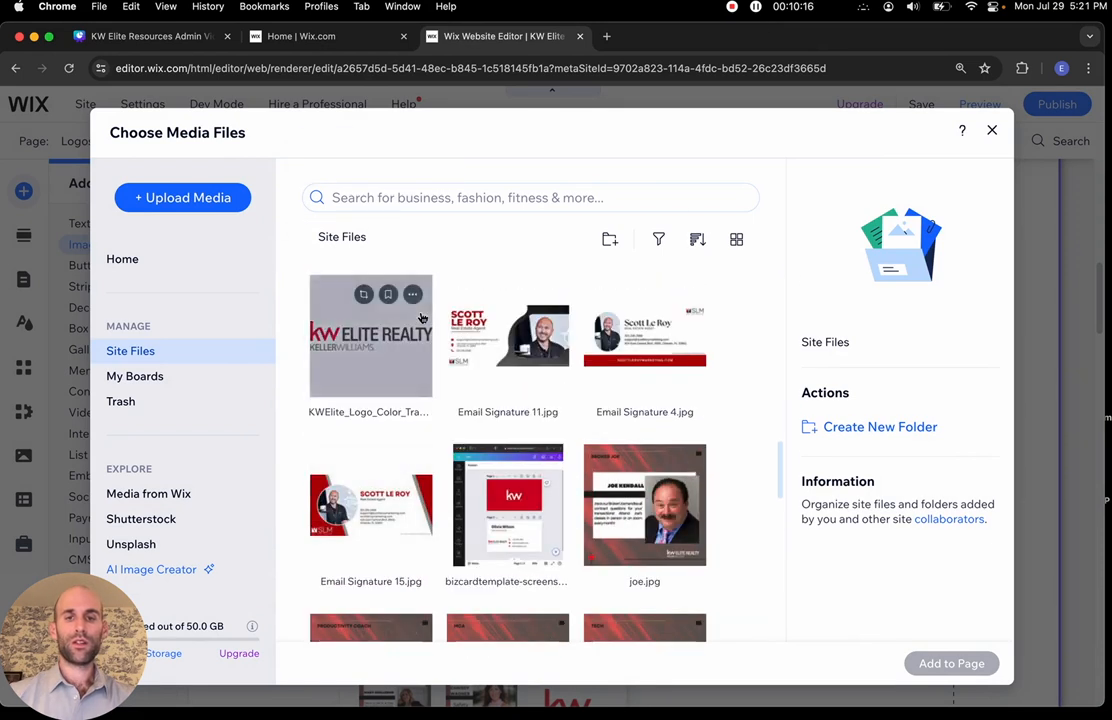
pyautogui.click(651, 522)
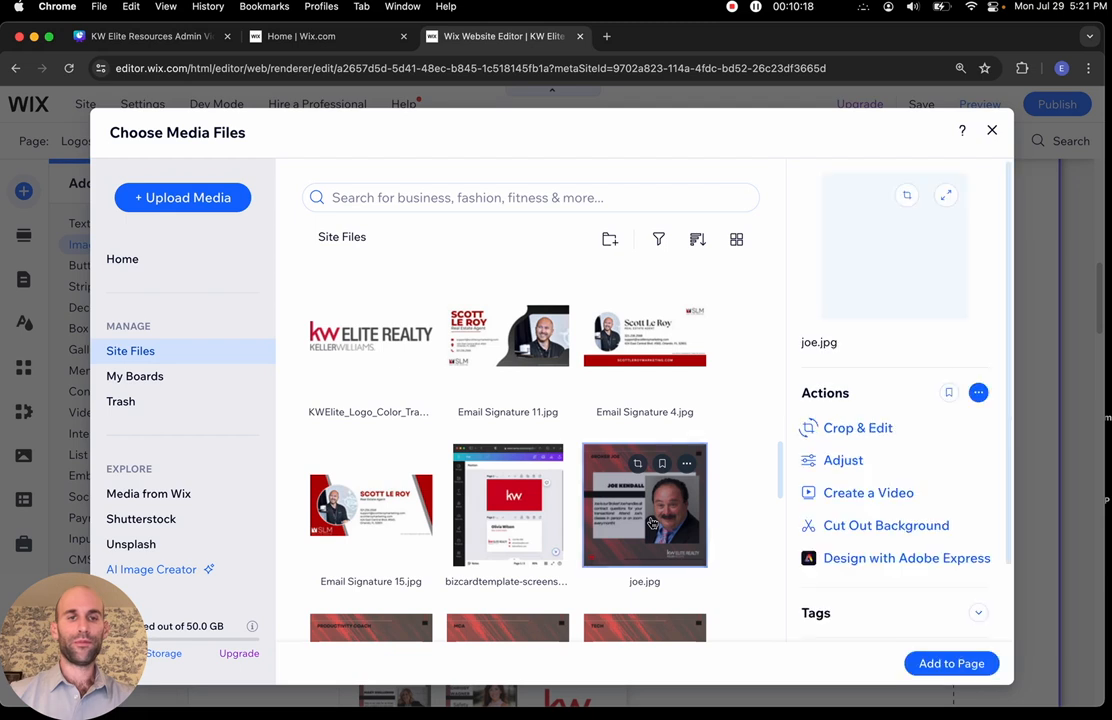
pyautogui.click(940, 663)
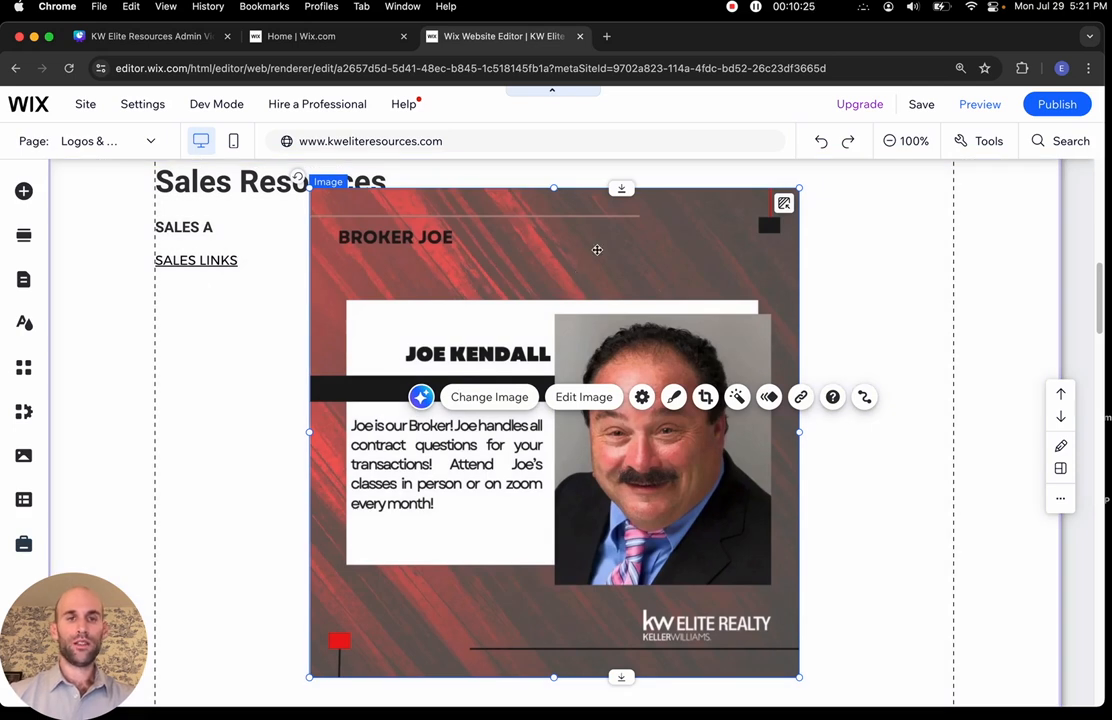
# Move the Broker Joe image to the section's left edge and shrink it to about 432 wide
pyautogui.click(839, 289)
pyautogui.click(636, 296)
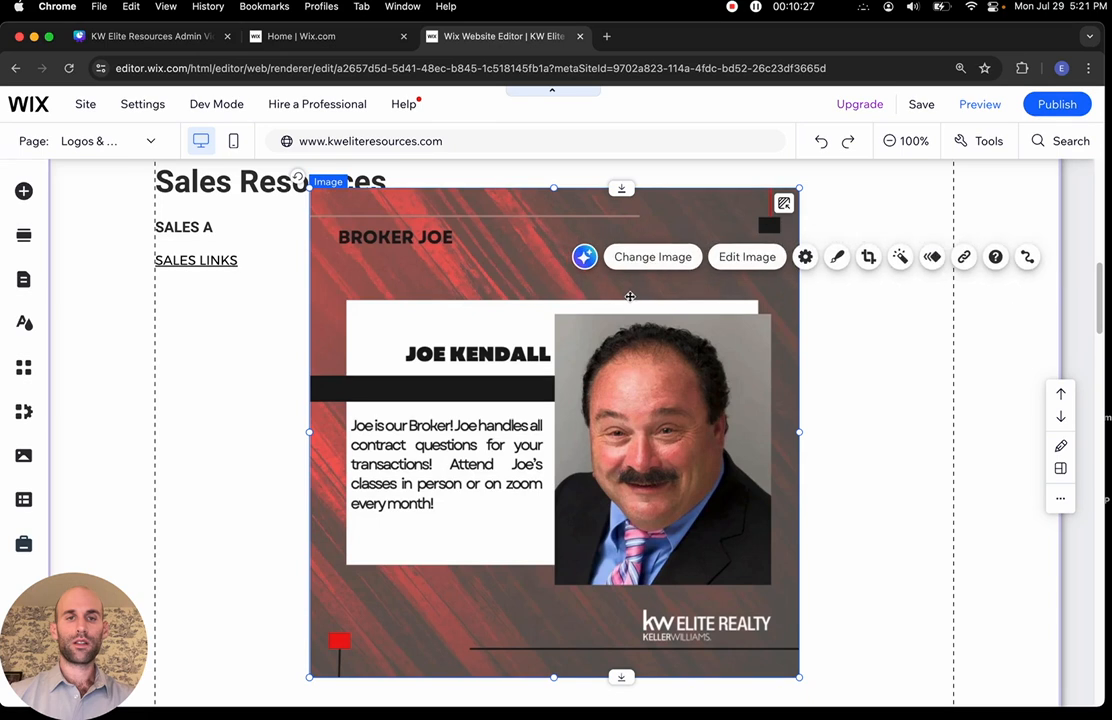
pyautogui.moveTo(519, 260); pyautogui.dragTo(365, 377)
pyautogui.scroll(-5, 365, 377)
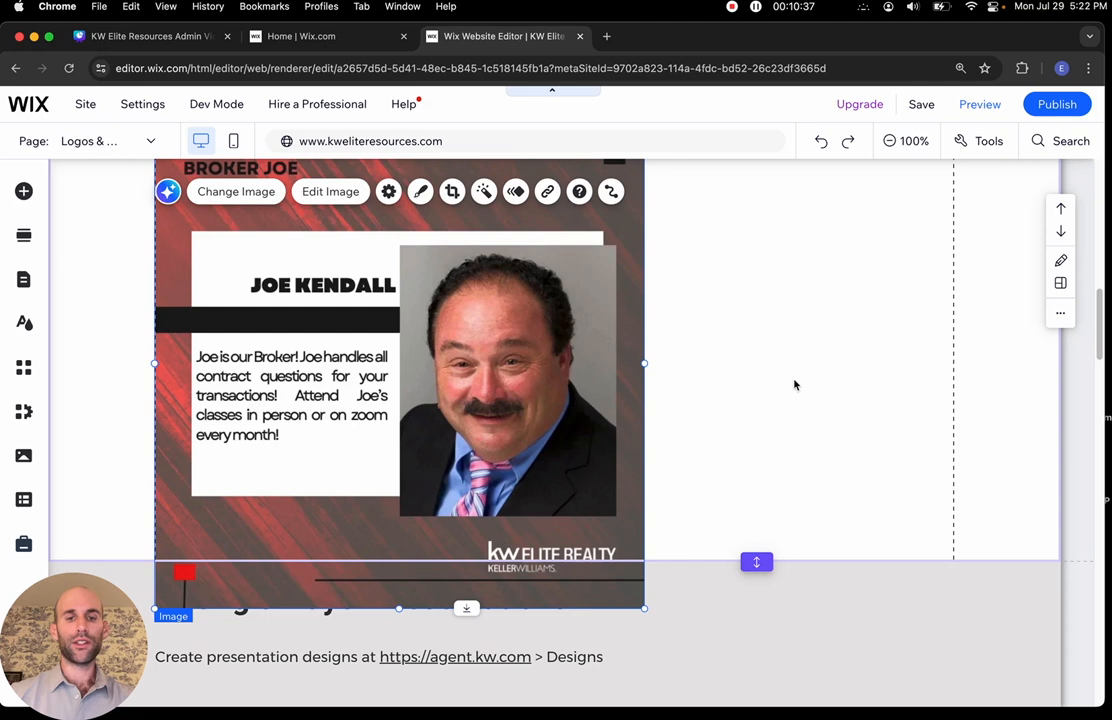
pyautogui.click(760, 561)
pyautogui.moveTo(760, 561)
pyautogui.mouseDown()
pyautogui.moveTo(754, 673)
pyautogui.moveTo(756, 563)
pyautogui.mouseUp()
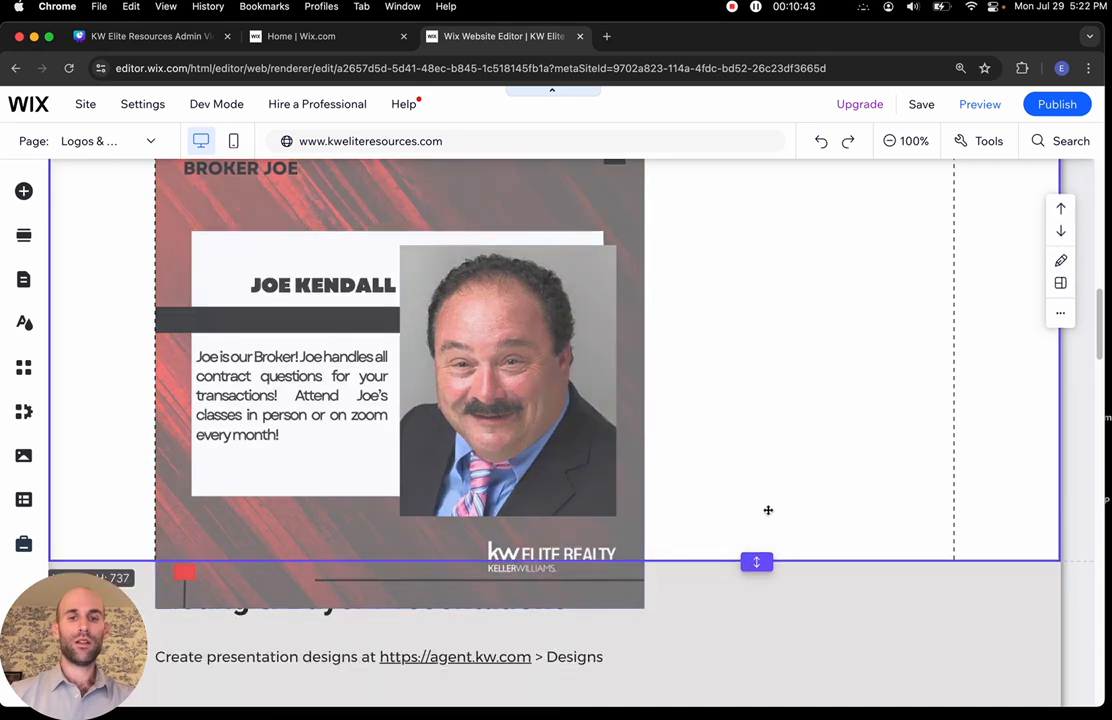
pyautogui.click(581, 423)
pyautogui.moveTo(645, 608); pyautogui.dragTo(531, 451)
# Trim the Sales Resources section's height to sit closely around the image
pyautogui.click(626, 392)
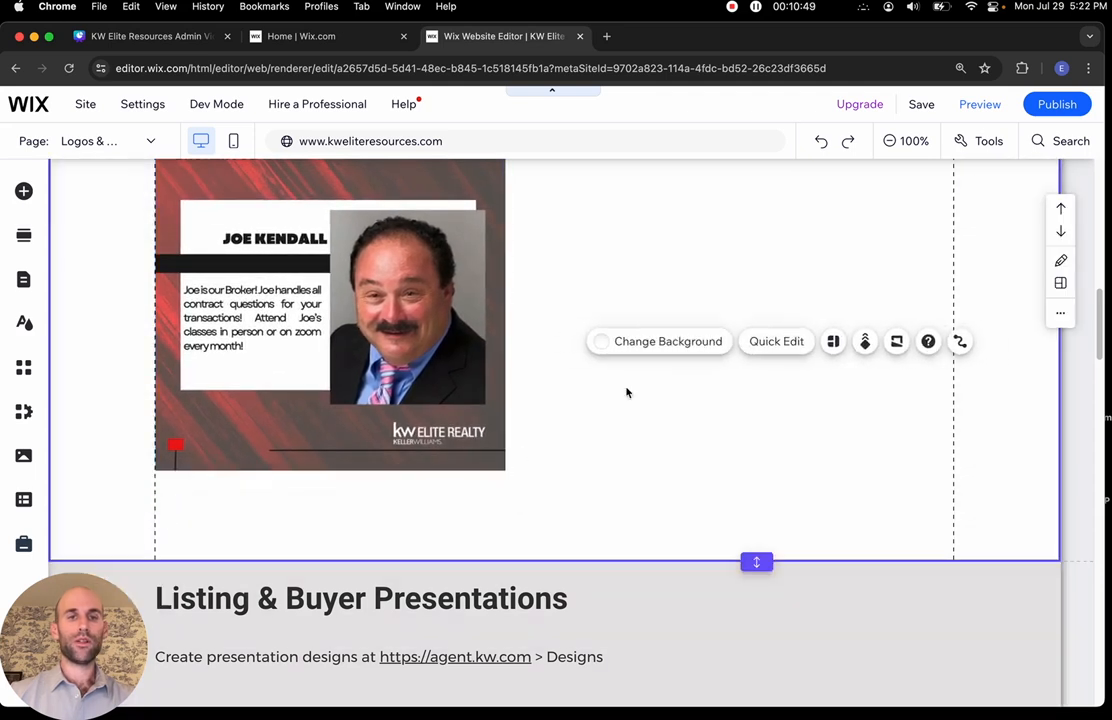
pyautogui.scroll(3, 626, 392)
pyautogui.scroll(2, 625, 390)
pyautogui.scroll(-5, 625, 390)
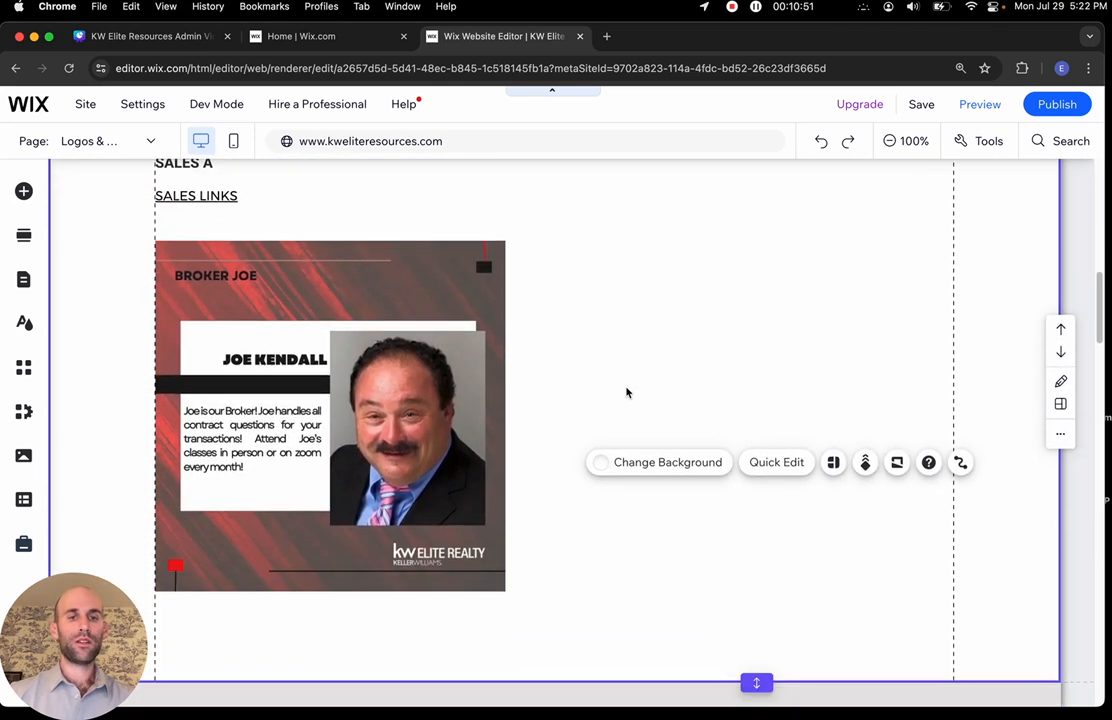
pyautogui.scroll(-1, 829, 653)
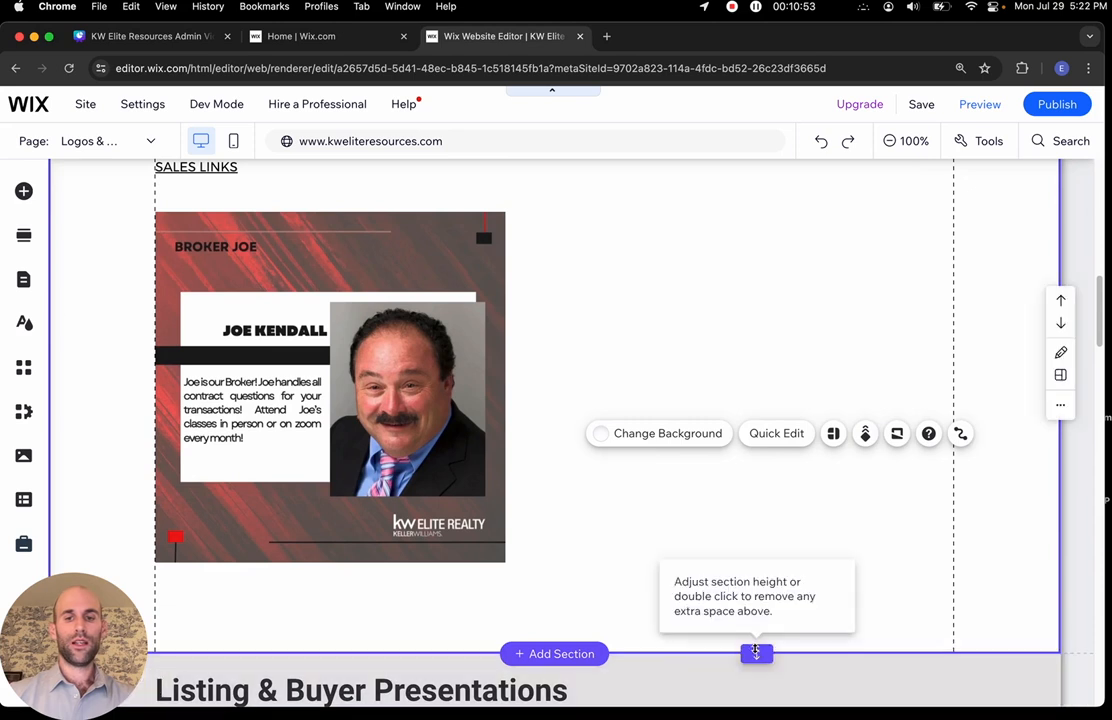
pyautogui.moveTo(757, 653); pyautogui.dragTo(757, 602)
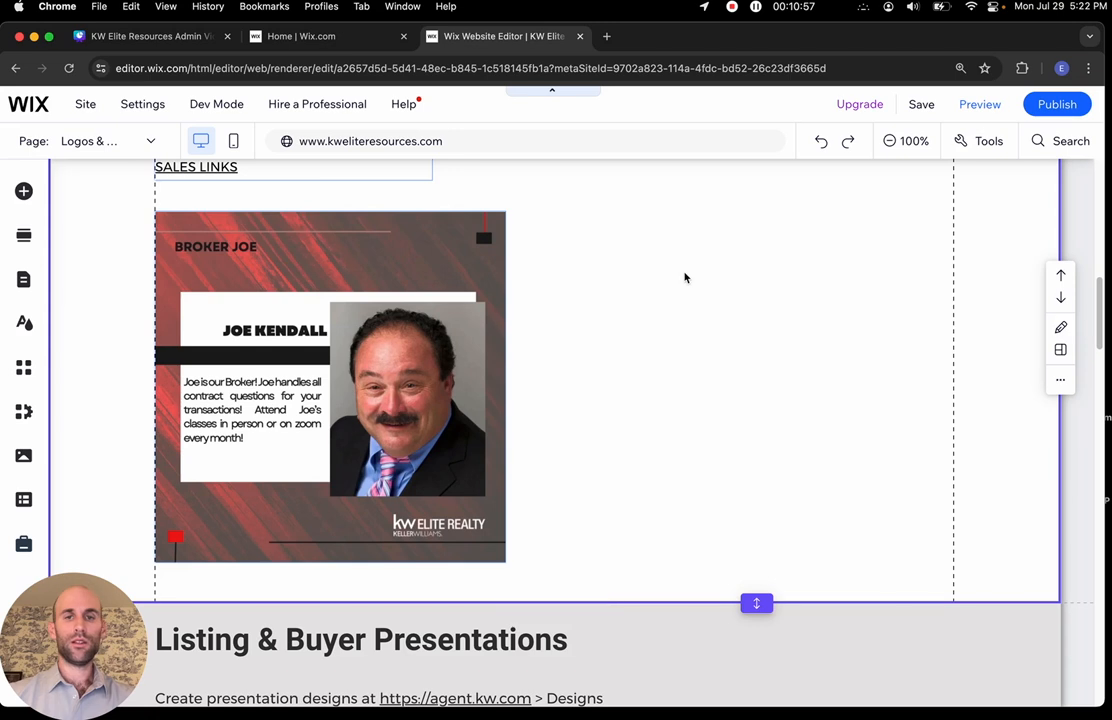
pyautogui.scroll(1, 685, 278)
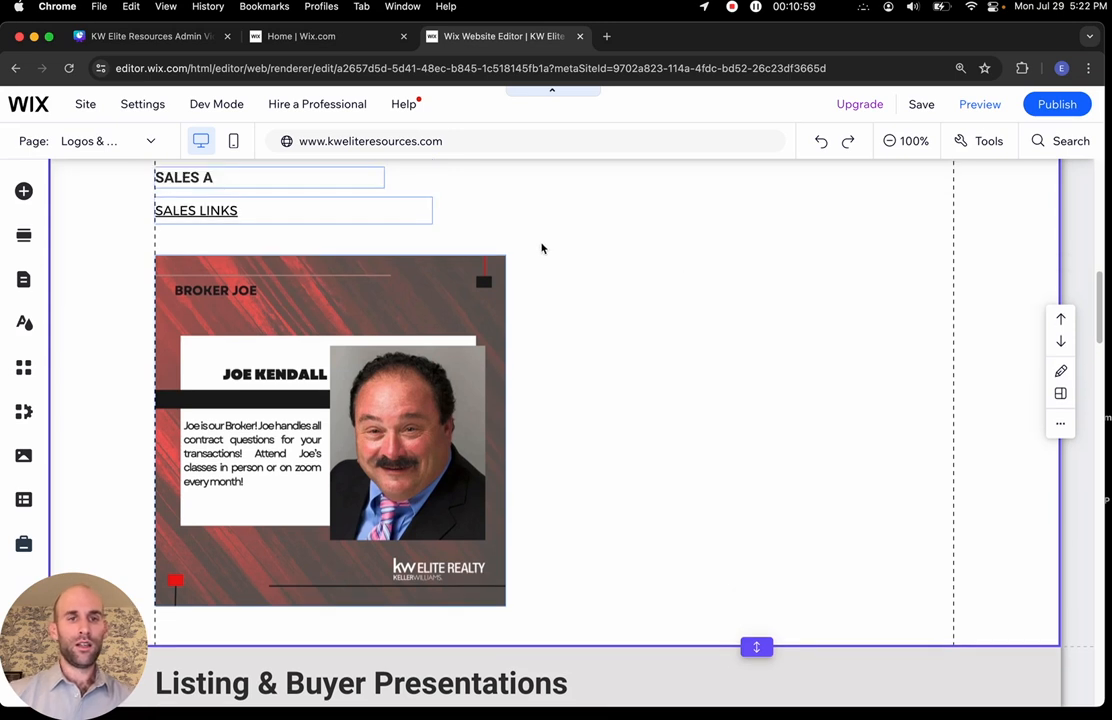
pyautogui.click(303, 398)
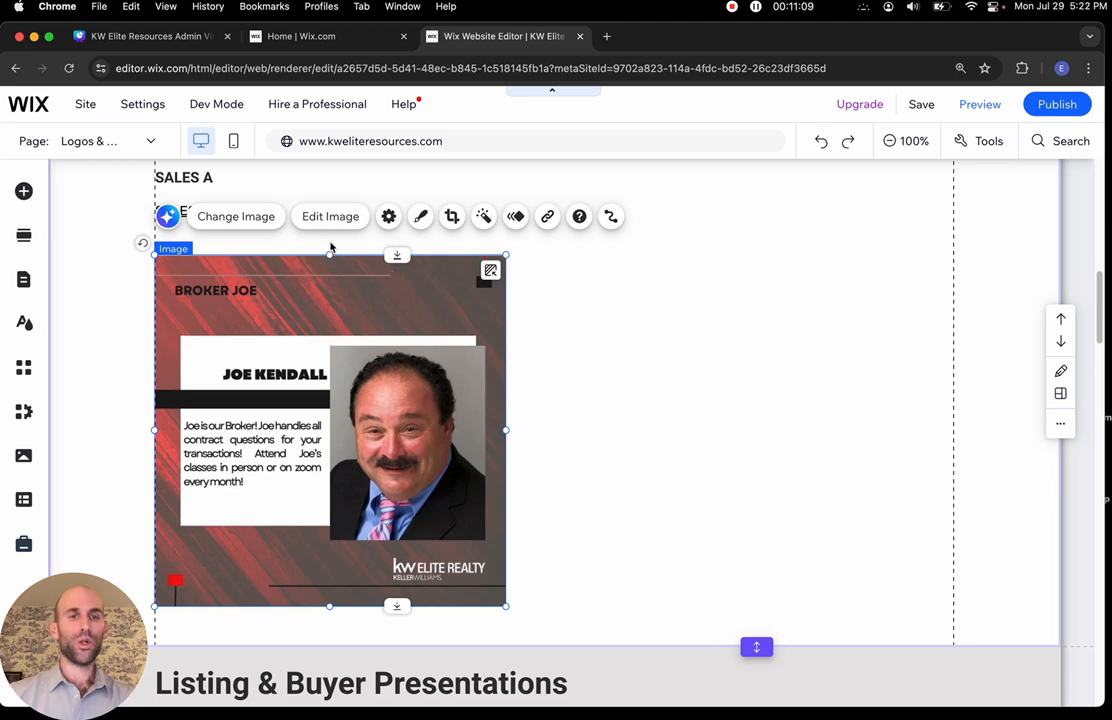
# Link the Broker Joe image to the Office Info page's Contracts anchor instead of a web address
pyautogui.click(548, 218)
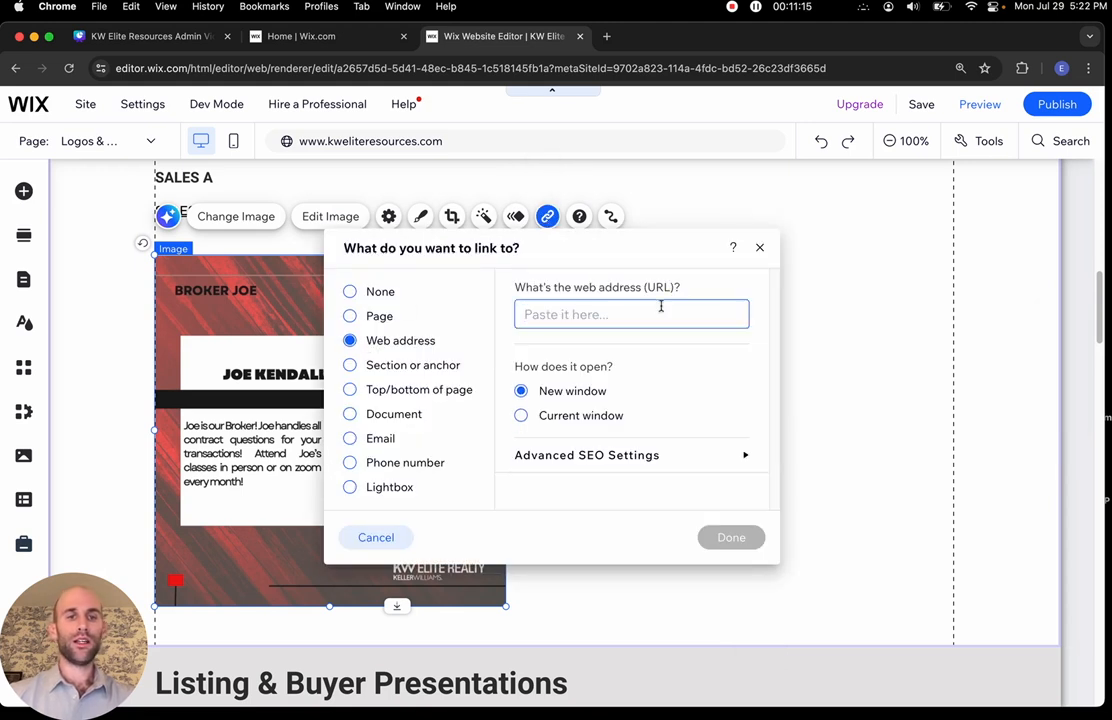
pyautogui.click(352, 316)
pyautogui.click(380, 342)
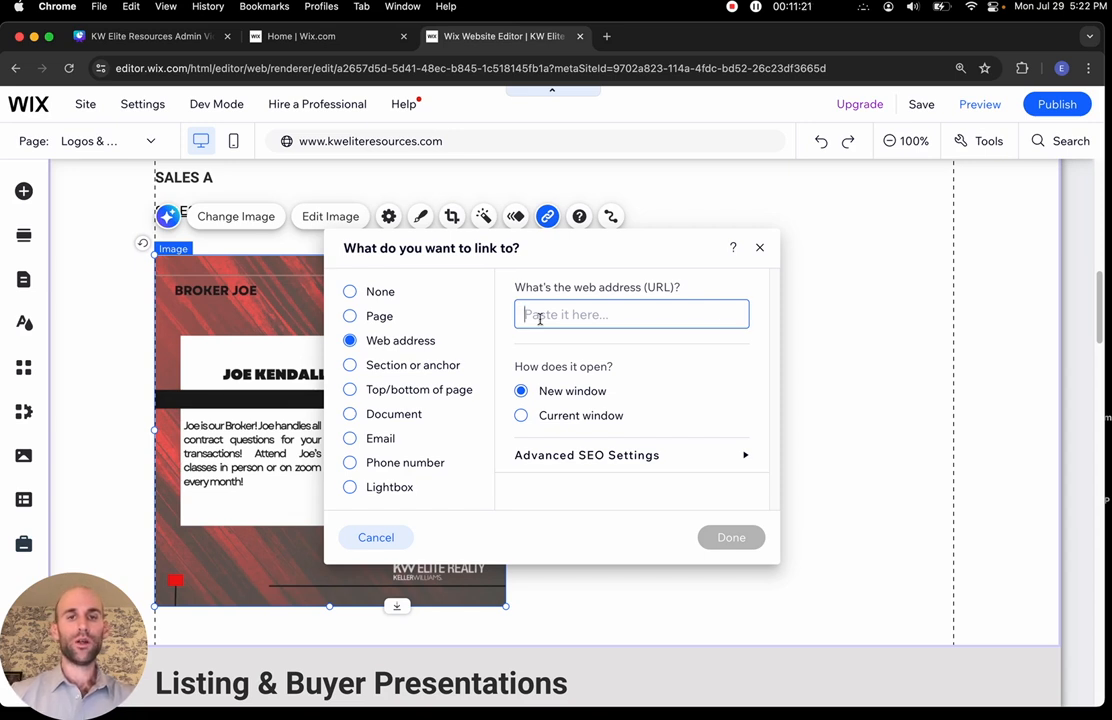
pyautogui.write('www.brokerjoe.com')
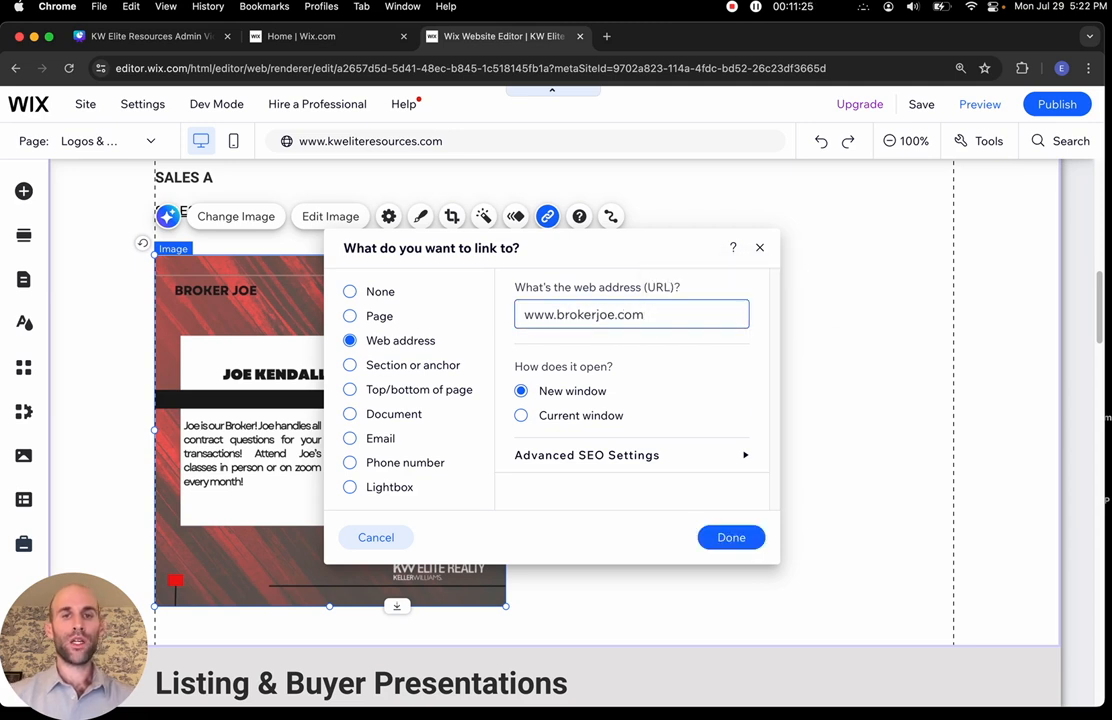
pyautogui.tripleClick(707, 315)
pyautogui.press('BackSpace')
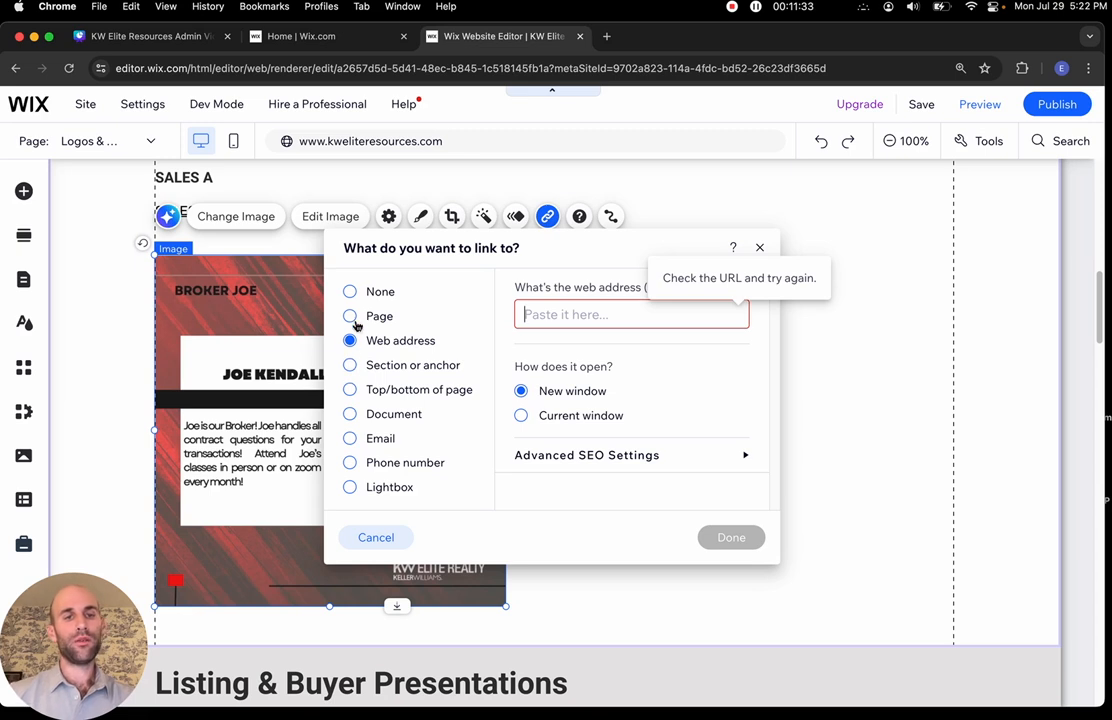
pyautogui.click(352, 365)
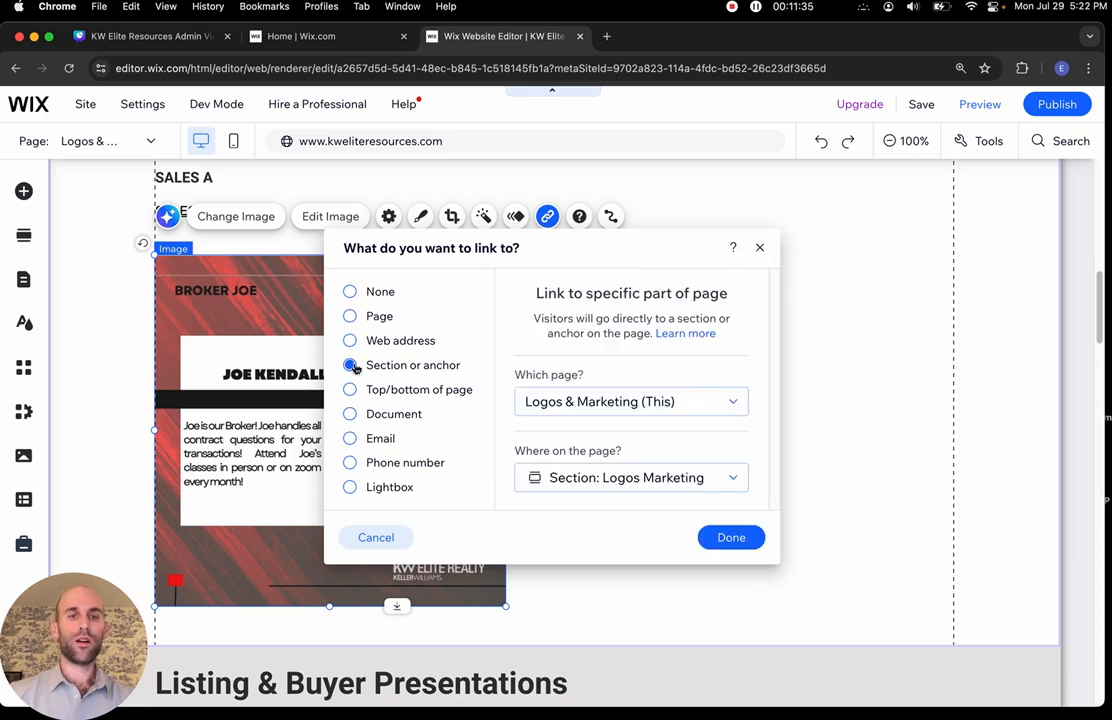
pyautogui.click(701, 401)
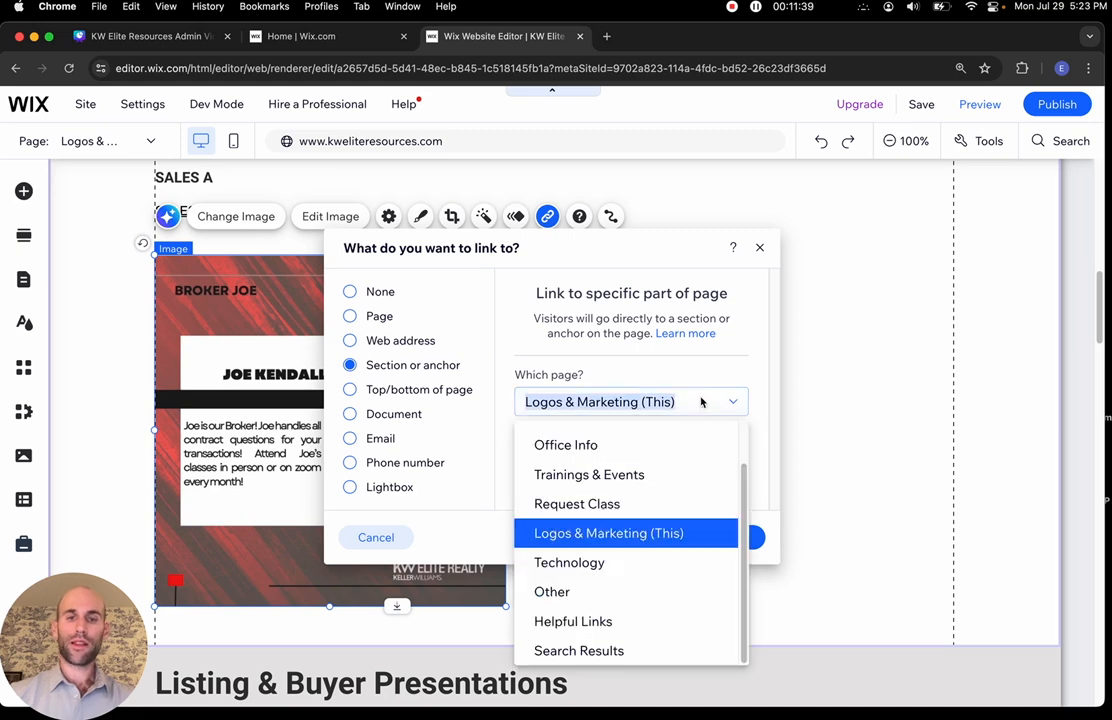
pyautogui.click(651, 452)
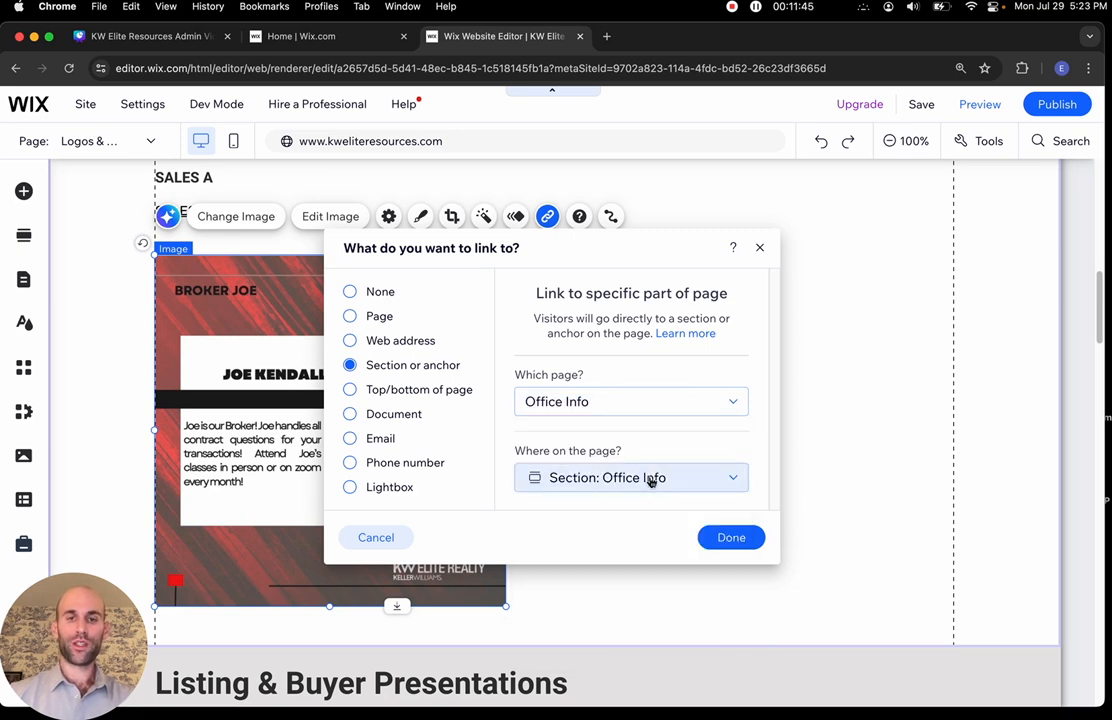
pyautogui.click(651, 481)
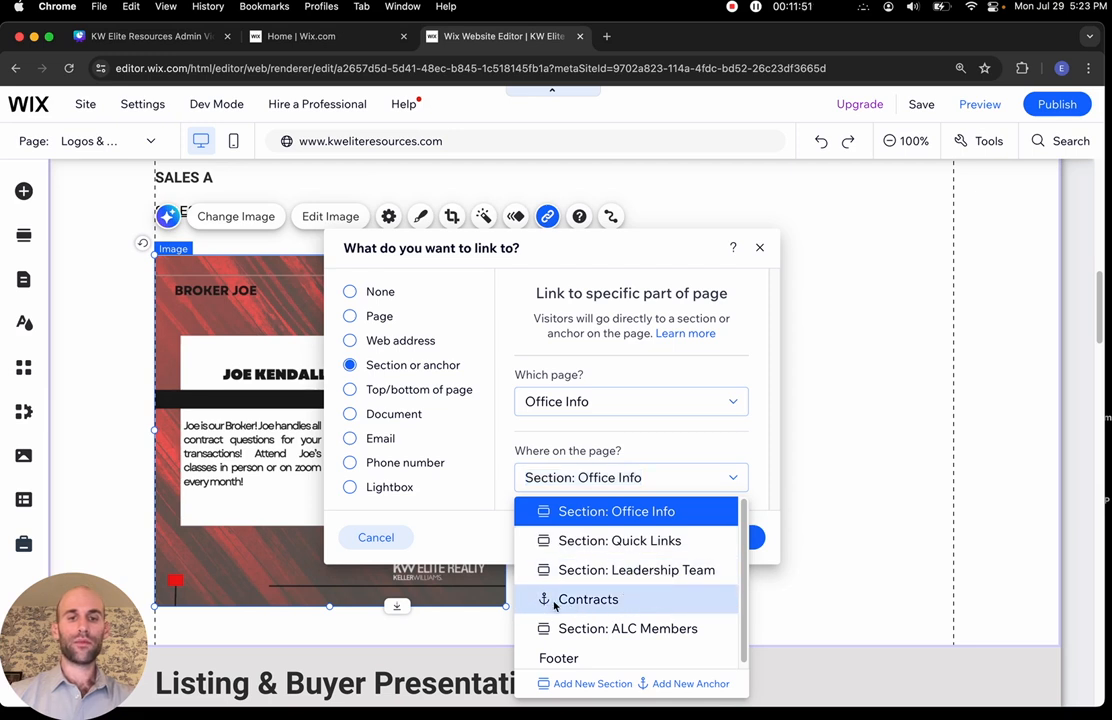
pyautogui.click(555, 603)
pyautogui.click(722, 544)
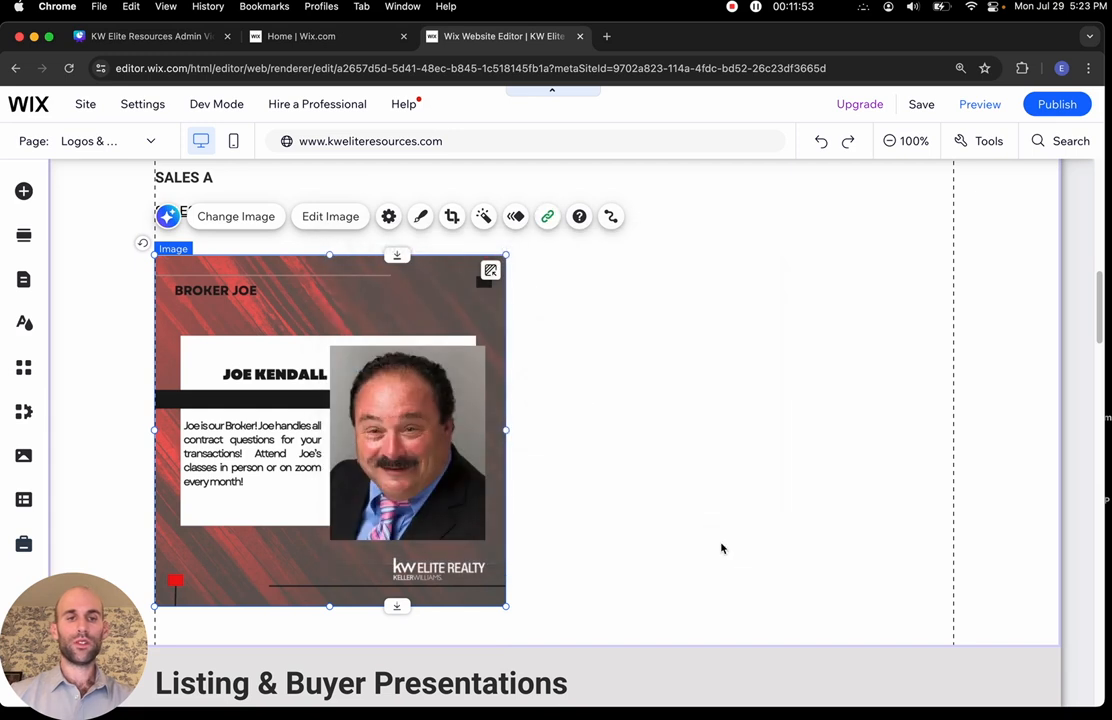
# Duplicate the Sales Resources section and open its heading's text settings (Roboto Bold, 38 px)
pyautogui.click(578, 360)
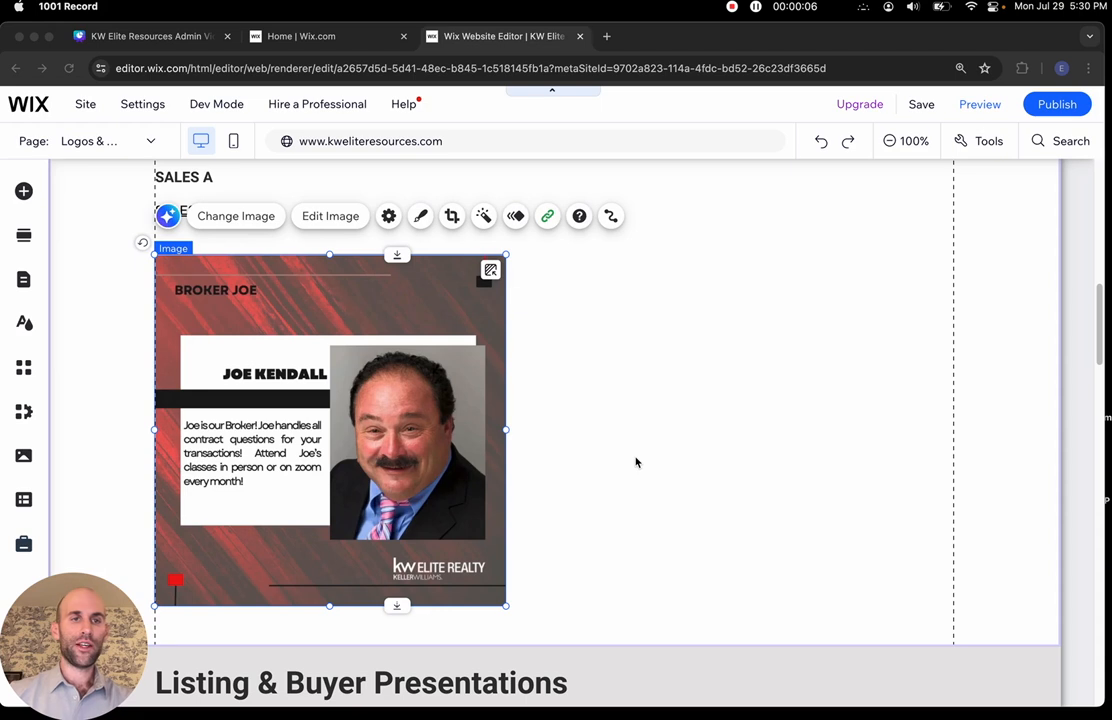
pyautogui.scroll(3, 636, 462)
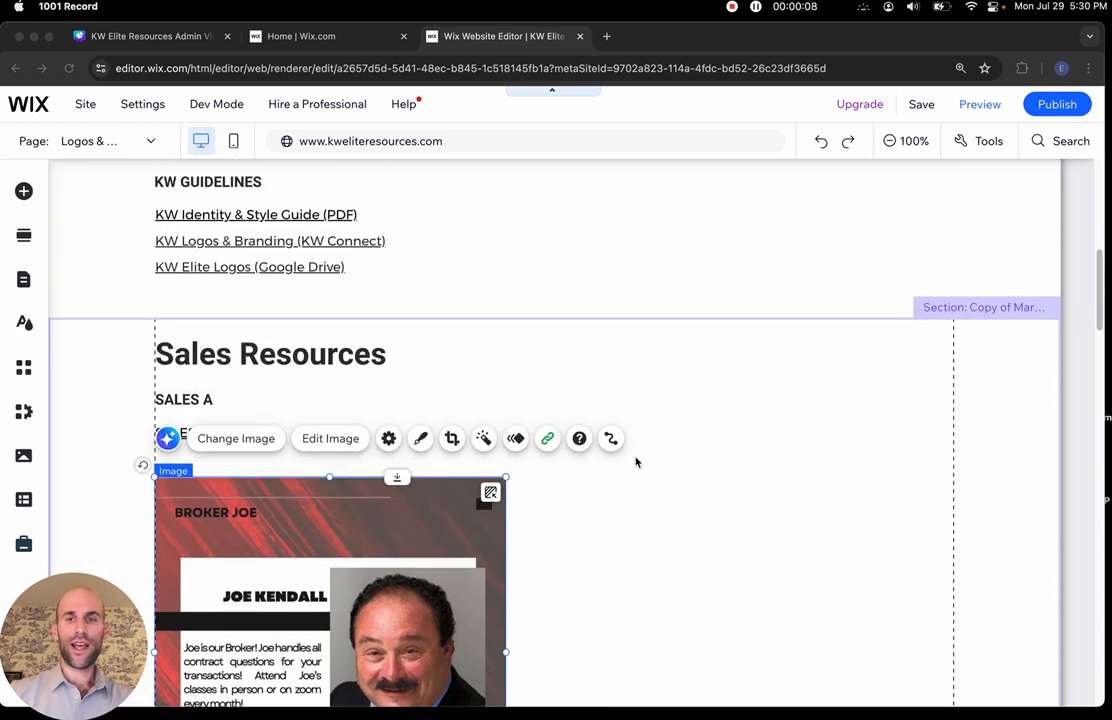
pyautogui.scroll(-1, 689, 412)
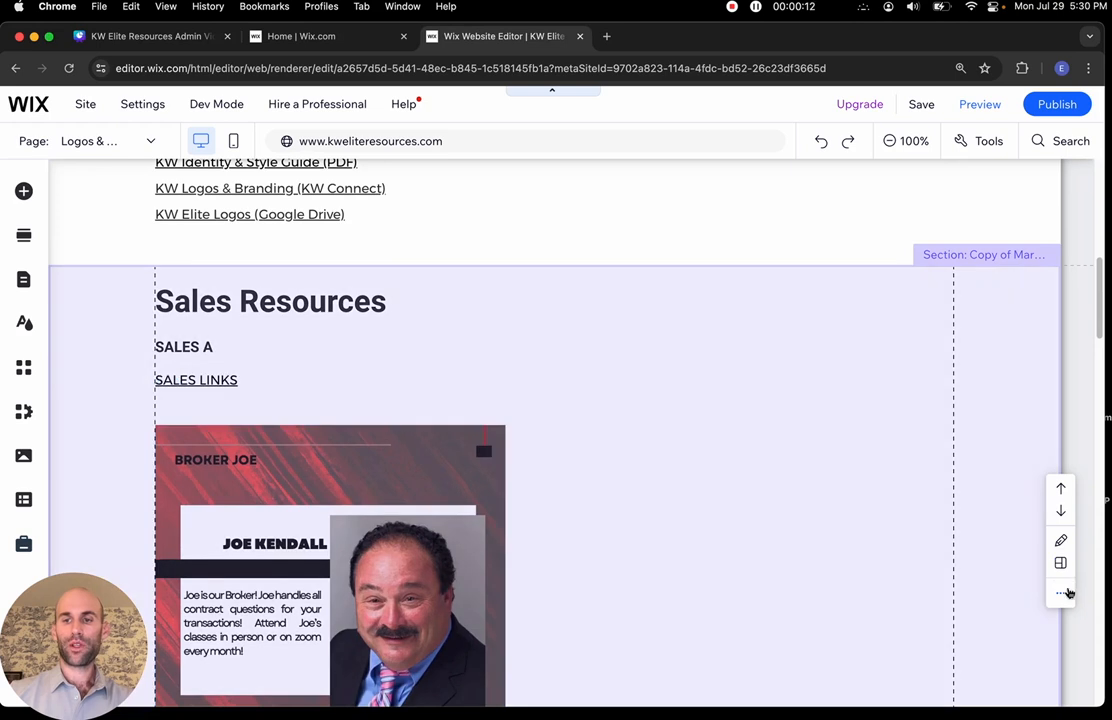
pyautogui.click(1060, 593)
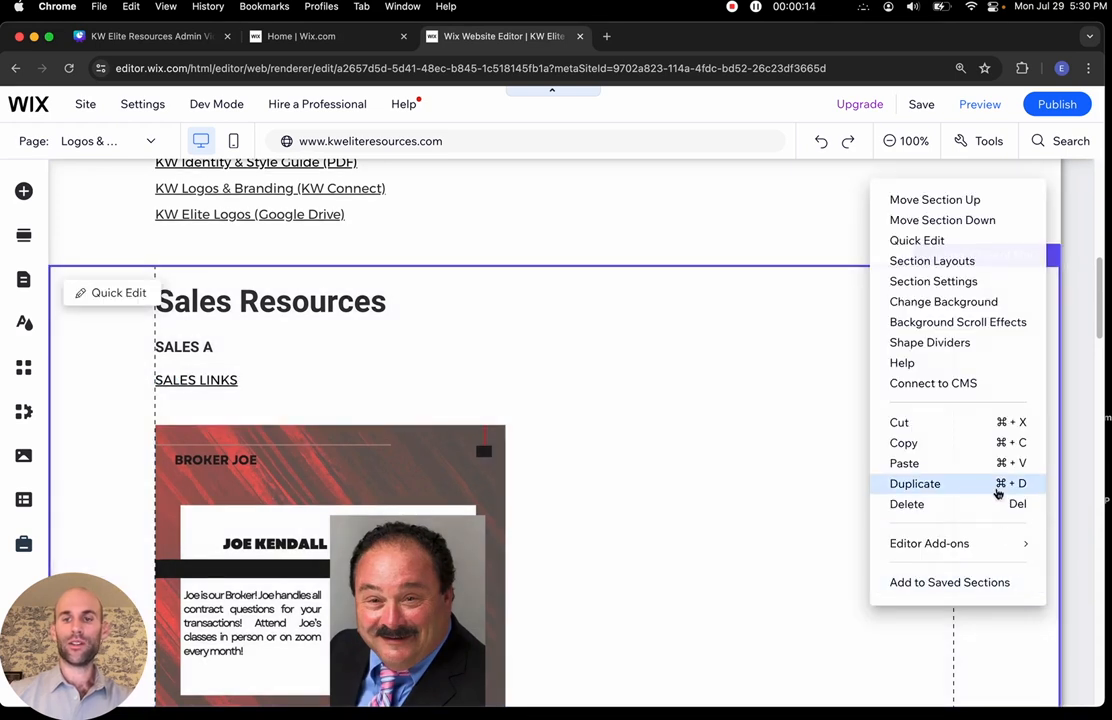
pyautogui.click(997, 493)
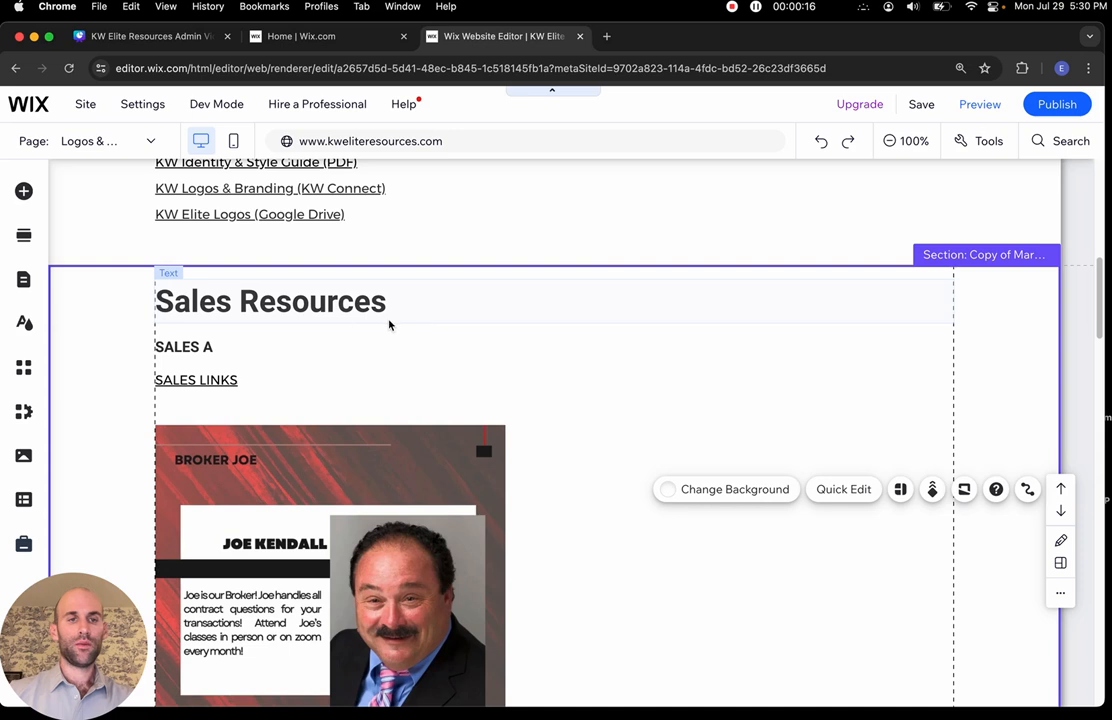
pyautogui.click(302, 302)
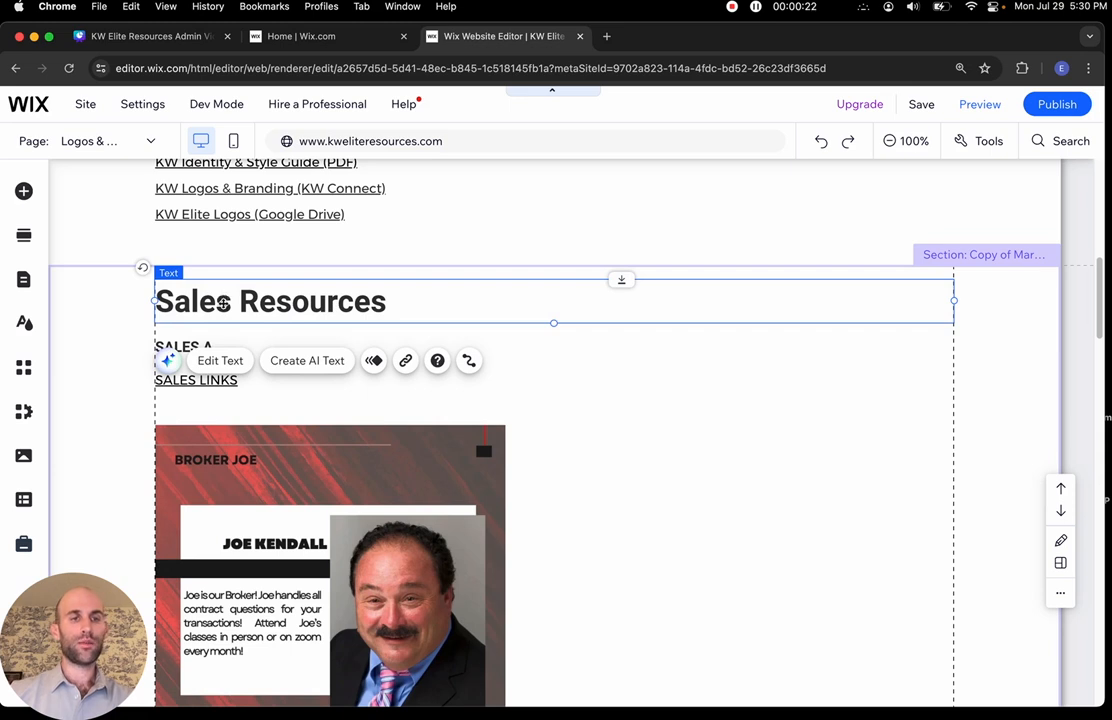
pyautogui.click(235, 361)
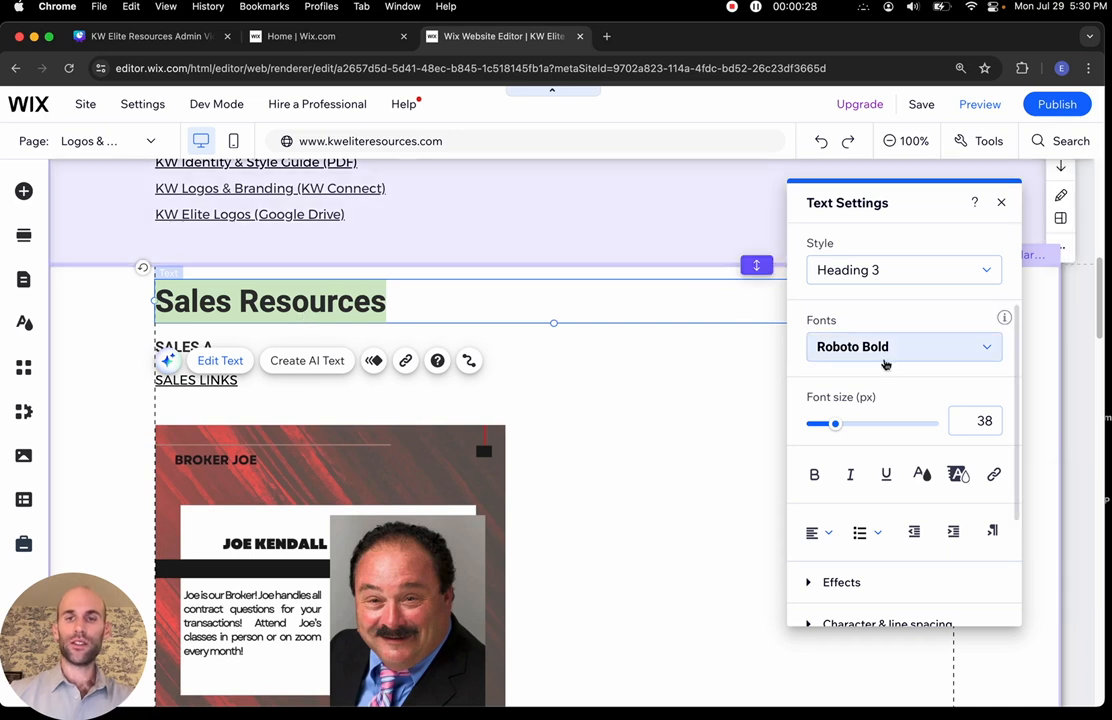
# Check the font list, keep the heading in Roboto Bold 38 px, and exit text settings
pyautogui.click(889, 358)
pyautogui.click(880, 375)
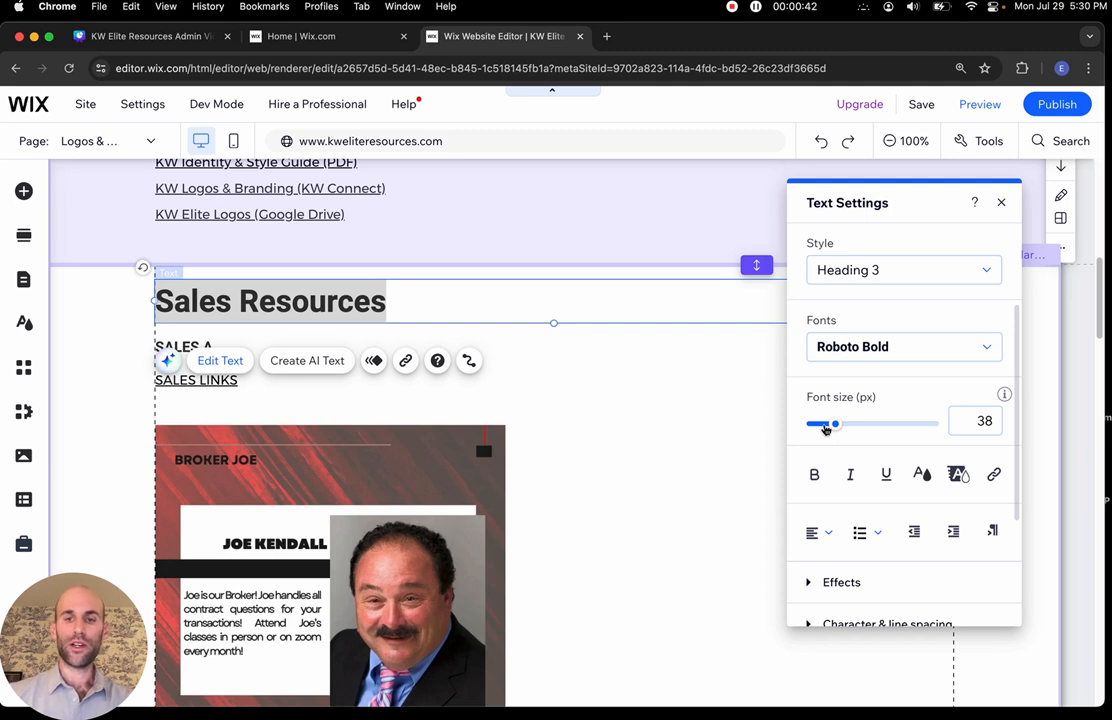
pyautogui.click(657, 437)
pyautogui.scroll(6, 657, 437)
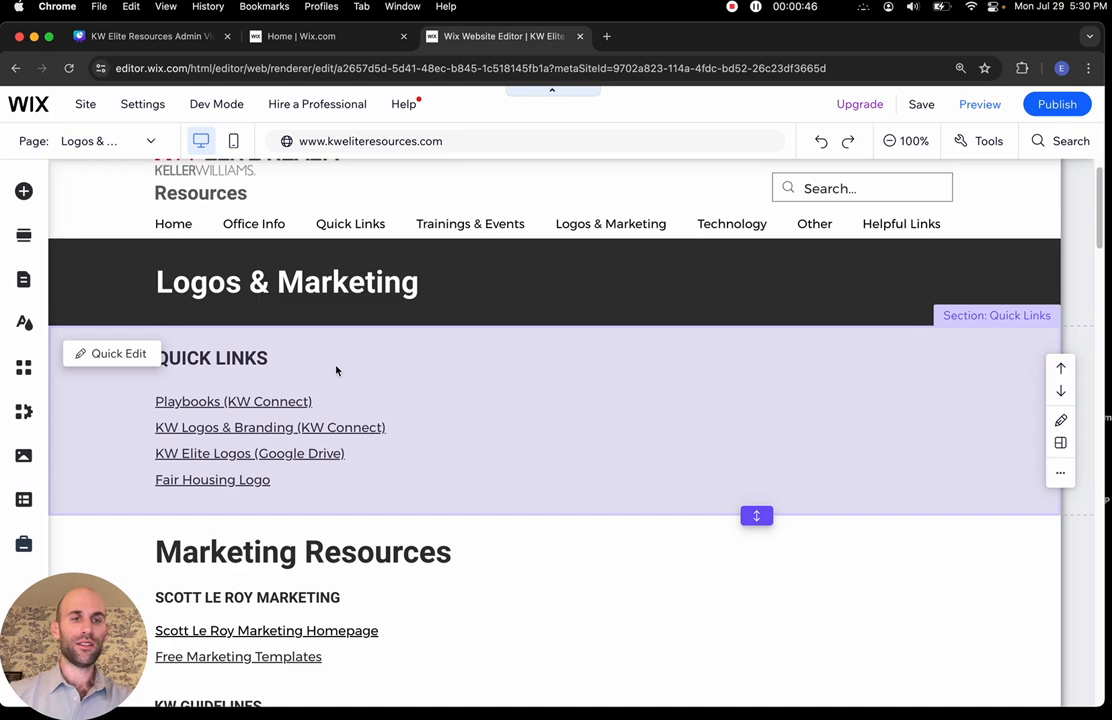
pyautogui.click(347, 377)
pyautogui.click(271, 358)
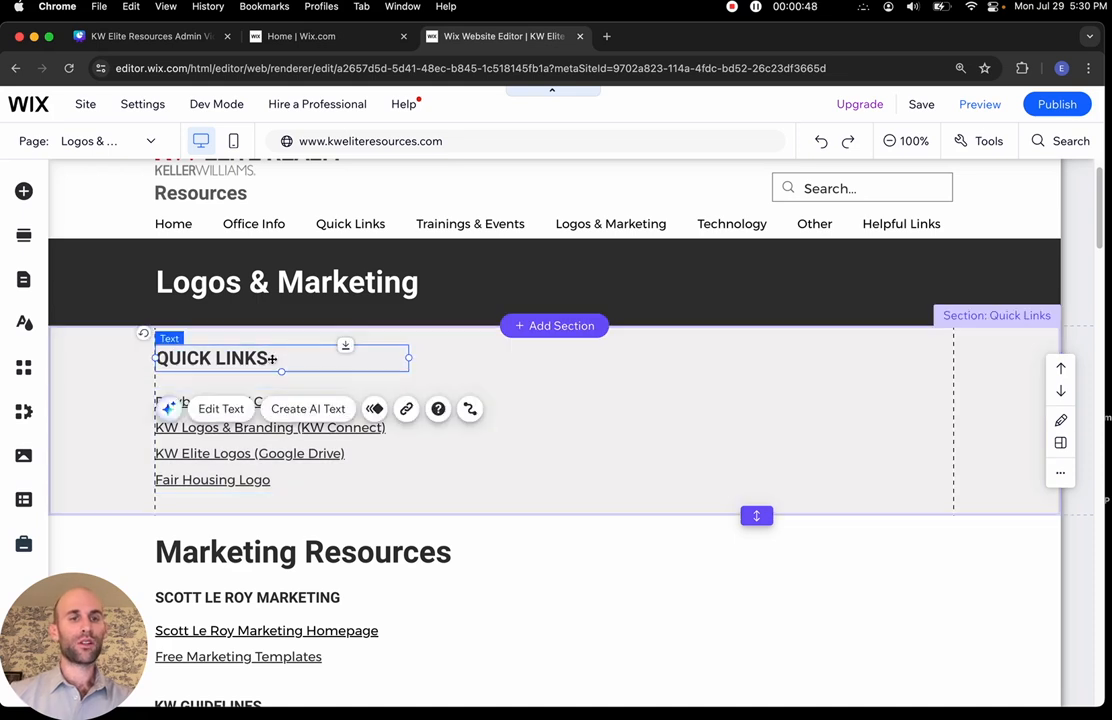
pyautogui.moveTo(272, 358); pyautogui.dragTo(541, 486)
pyautogui.moveTo(828, 103)
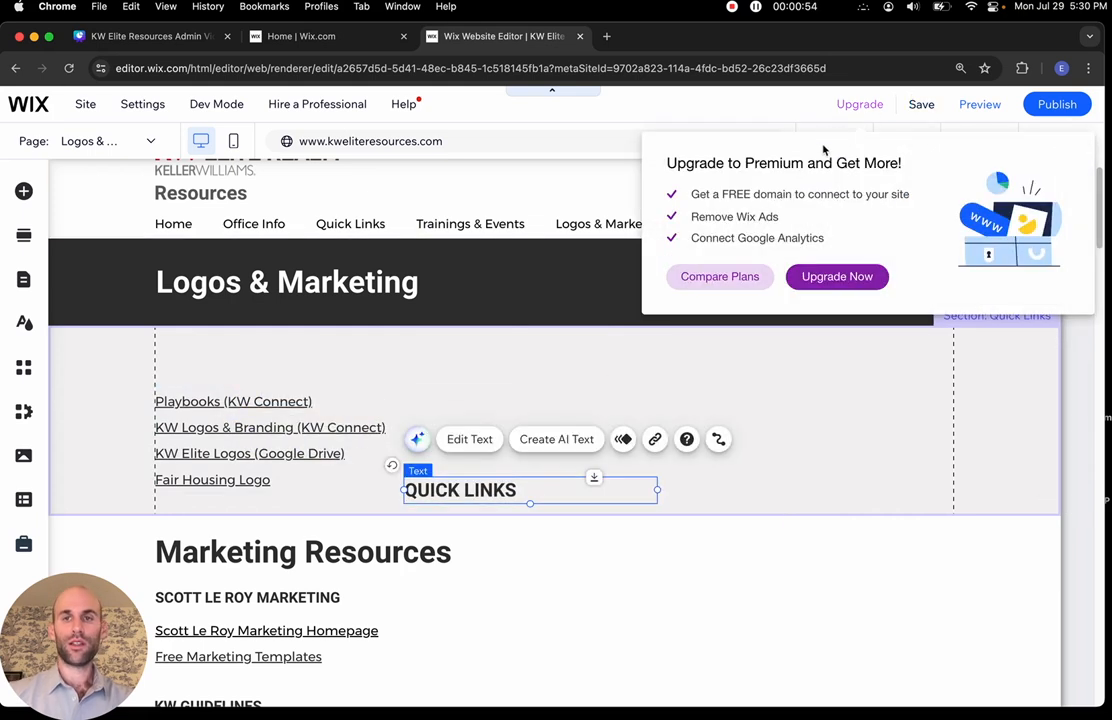
pyautogui.click(826, 385)
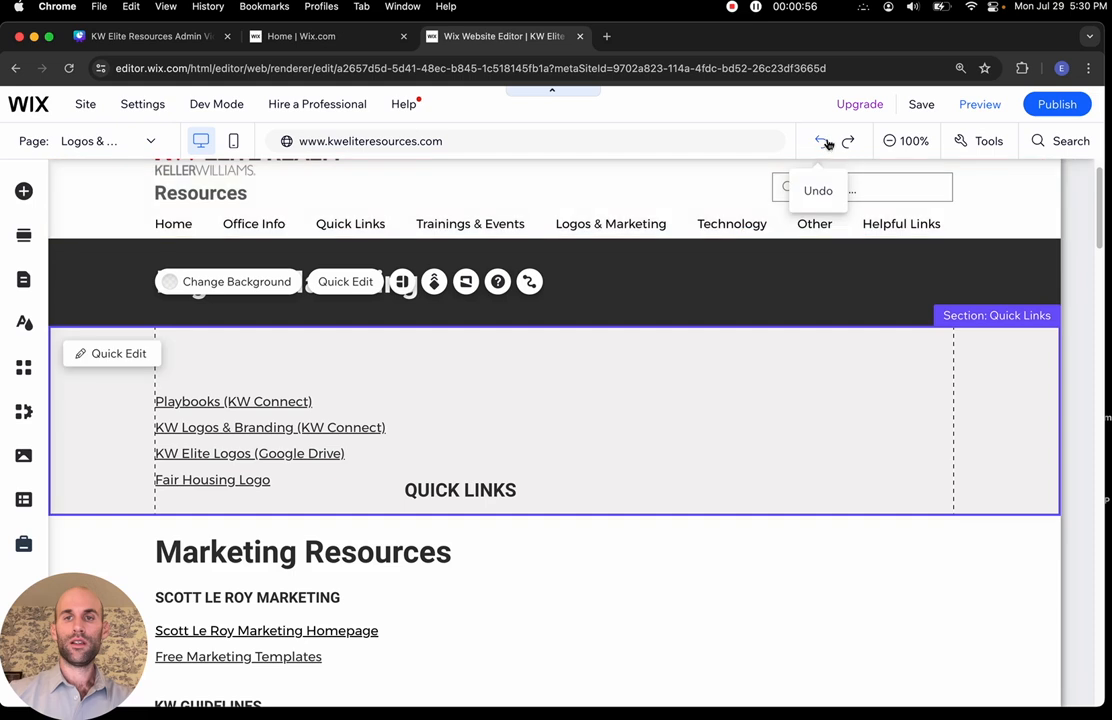
pyautogui.click(826, 145)
pyautogui.click(826, 145)
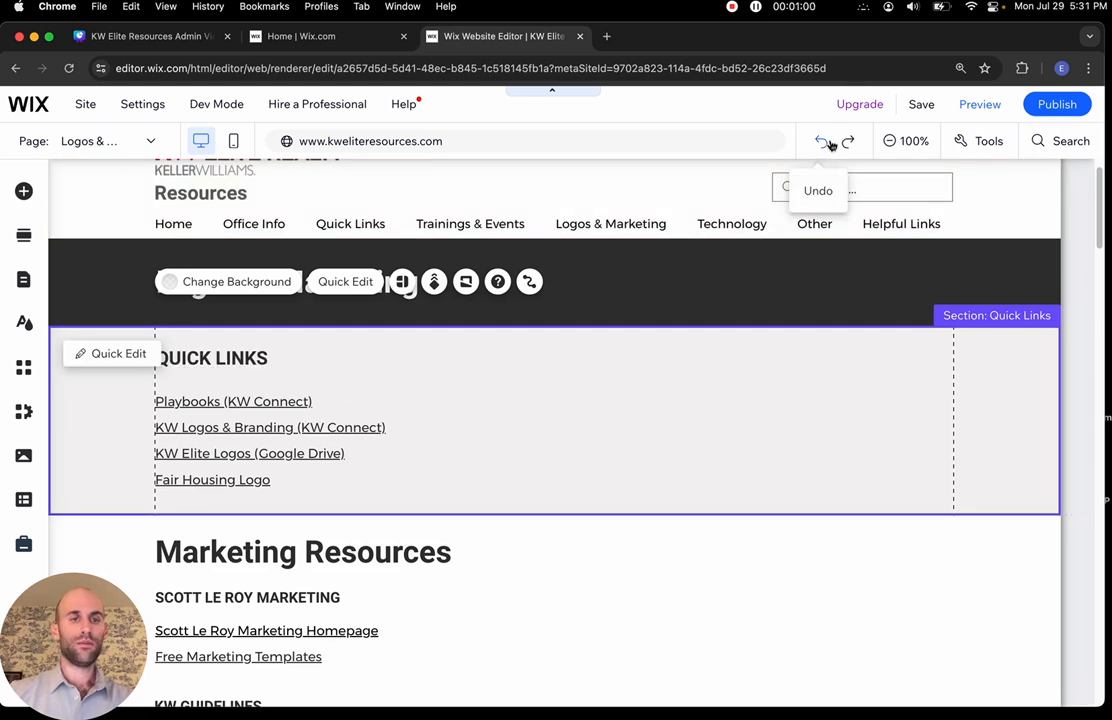
pyautogui.click(651, 592)
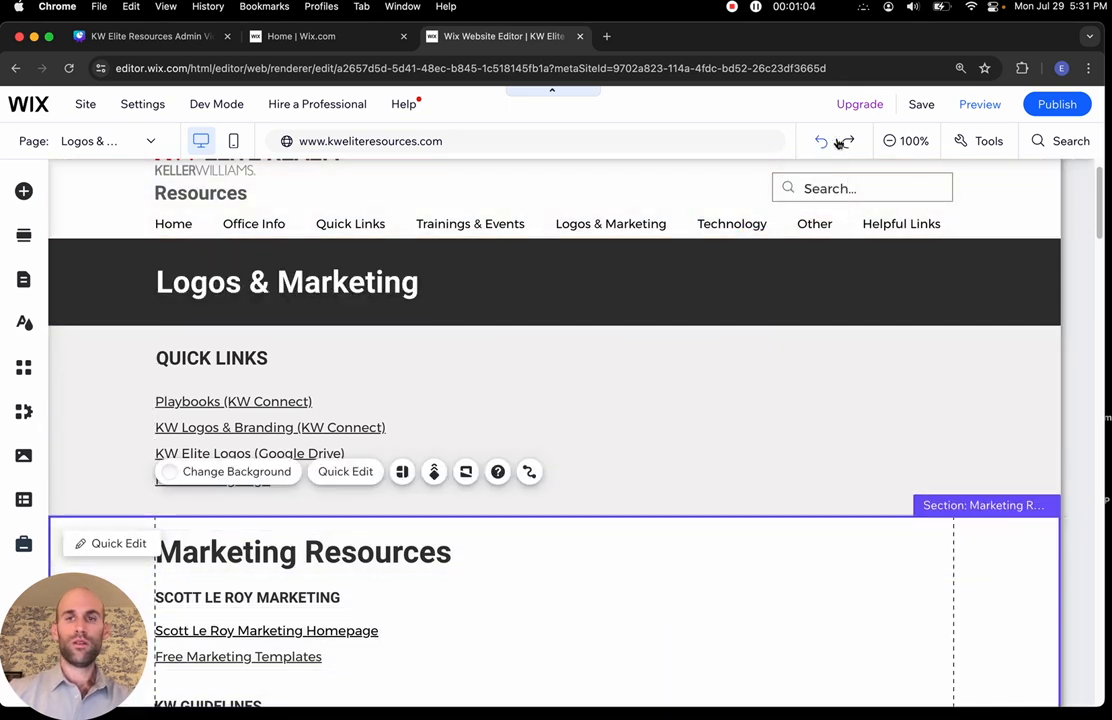
pyautogui.scroll(-6, 660, 484)
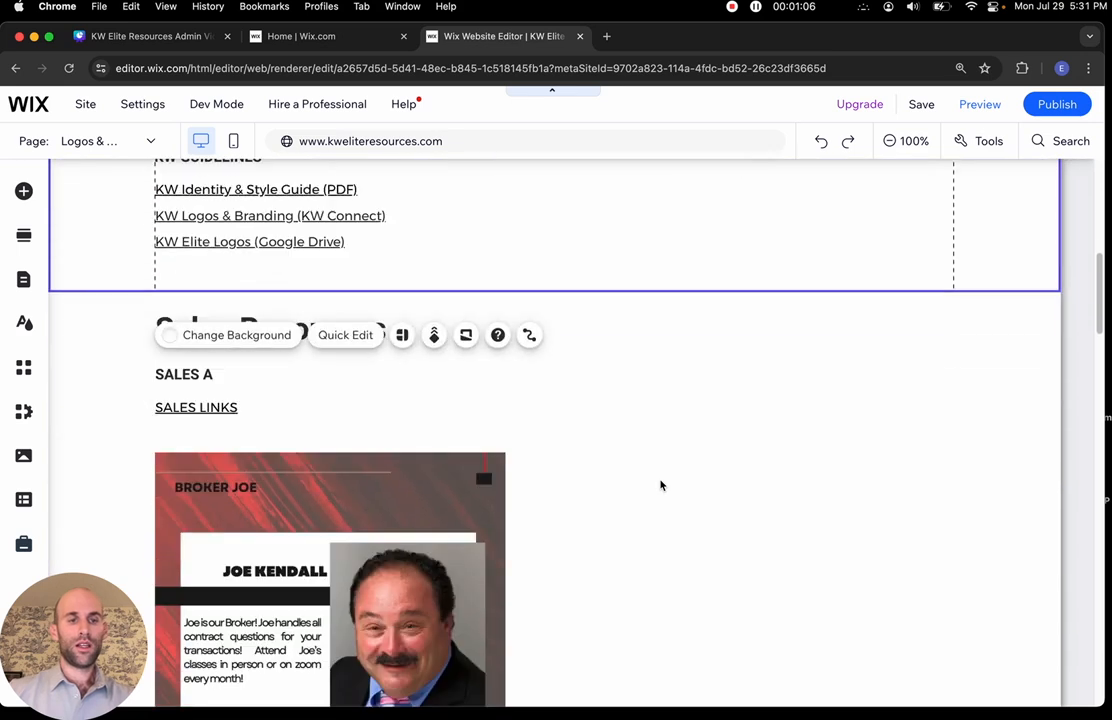
pyautogui.click(643, 350)
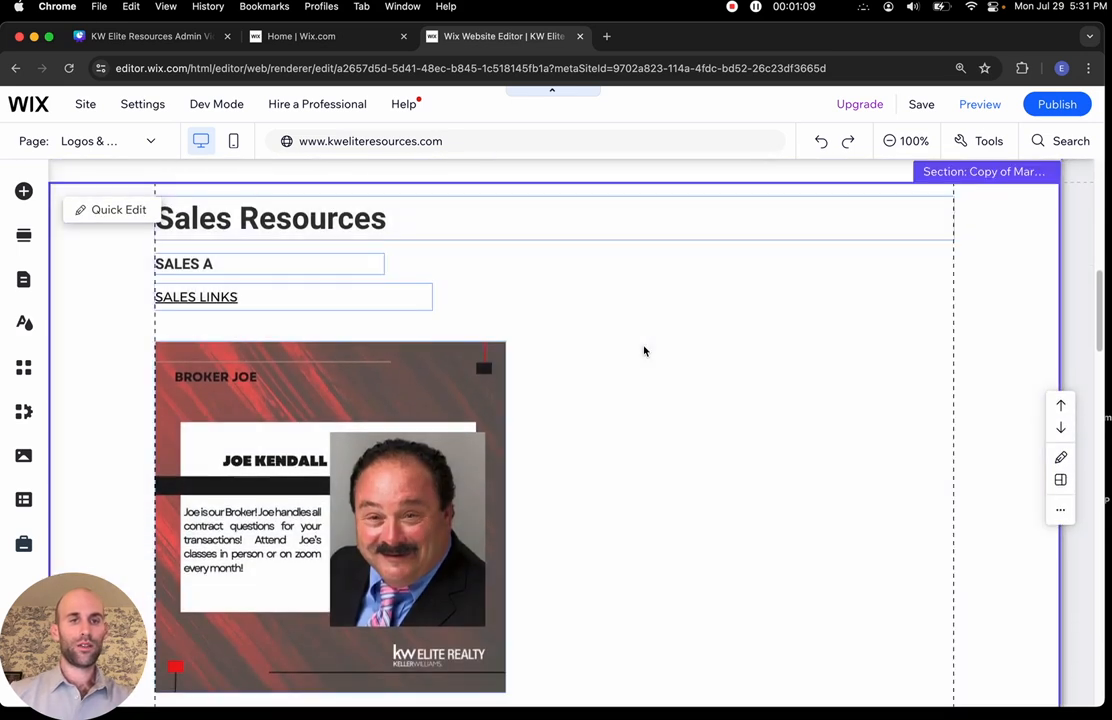
# Delete the Sales Resources section, leaving Marketing Resources directly above Listing & Buyer Presentations
pyautogui.click(460, 375)
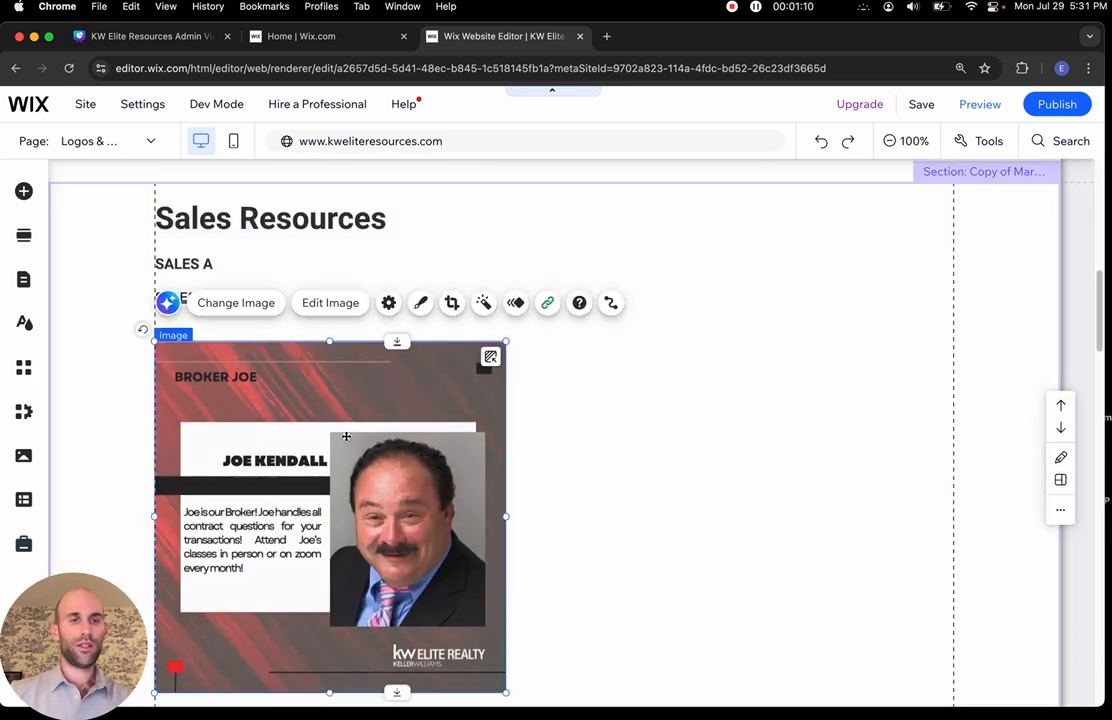
pyautogui.scroll(1, 725, 370)
pyautogui.click(725, 370)
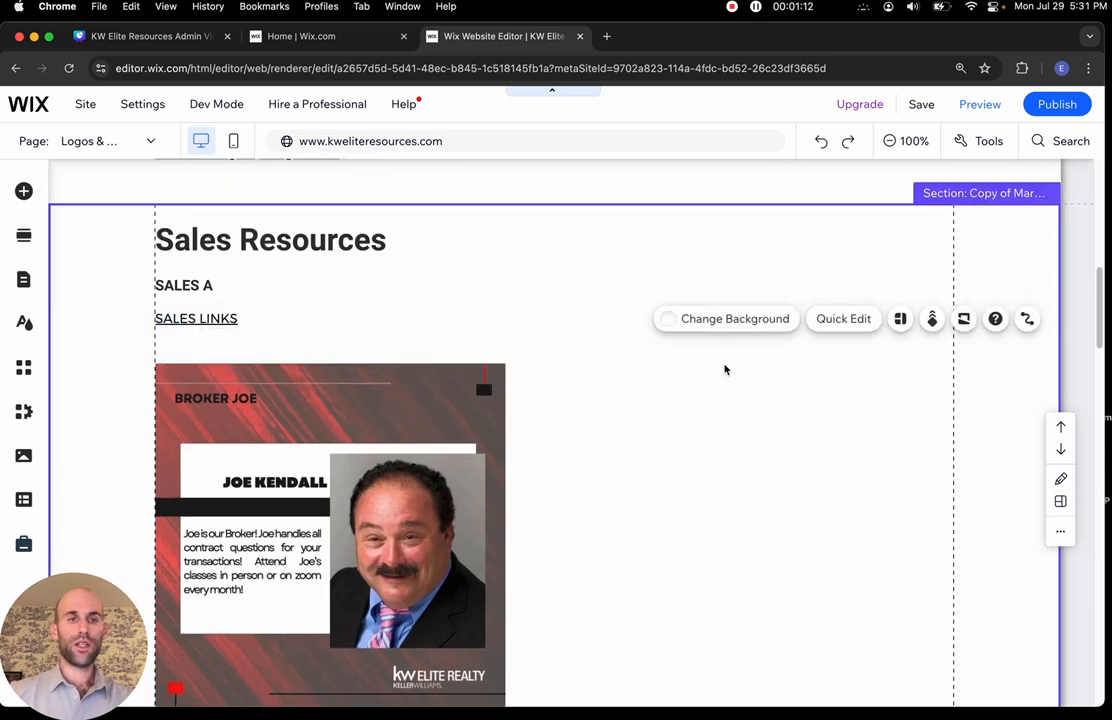
pyautogui.scroll(-5, 725, 370)
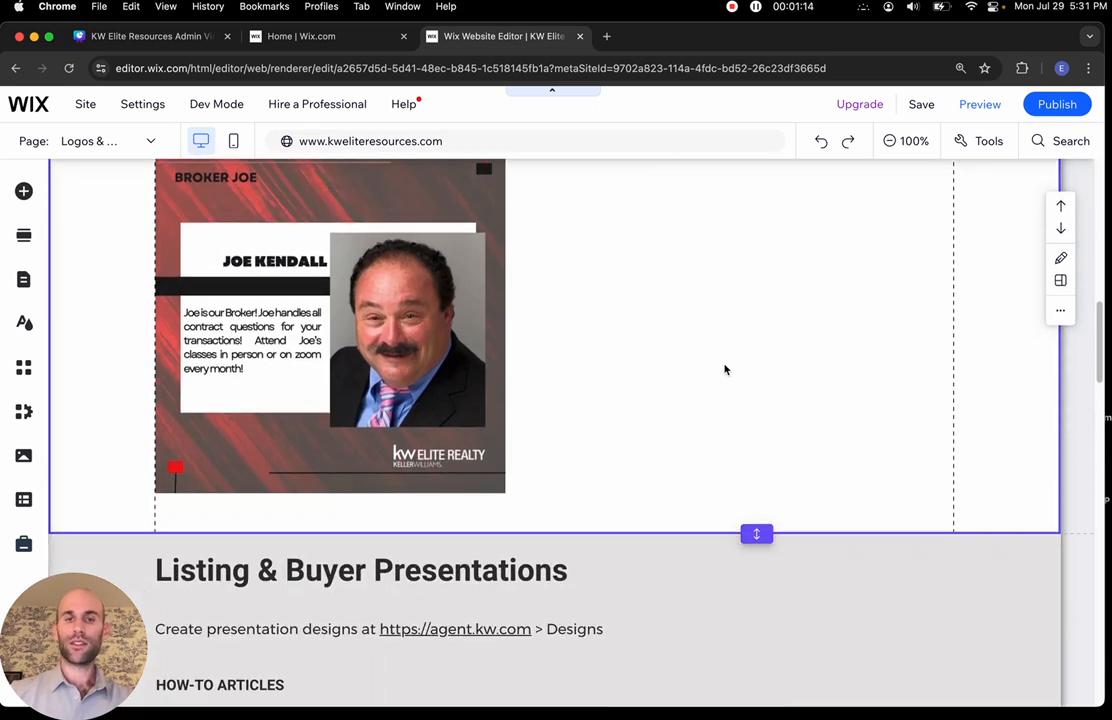
pyautogui.scroll(6, 725, 370)
pyautogui.scroll(-2, 774, 526)
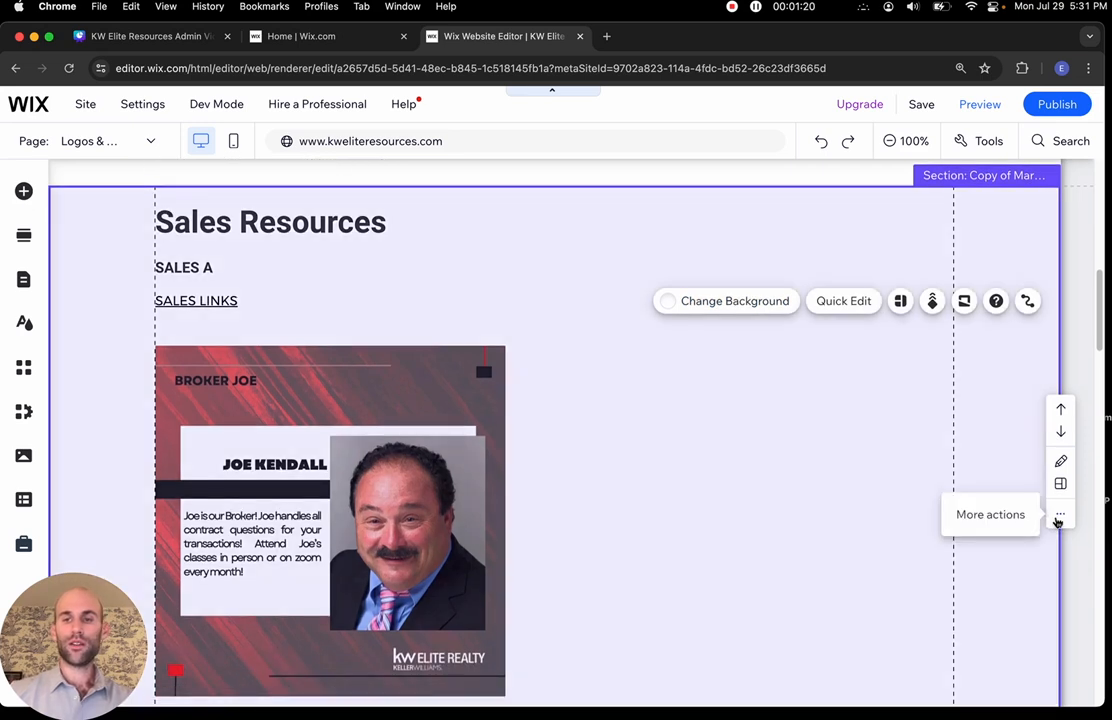
pyautogui.click(1058, 518)
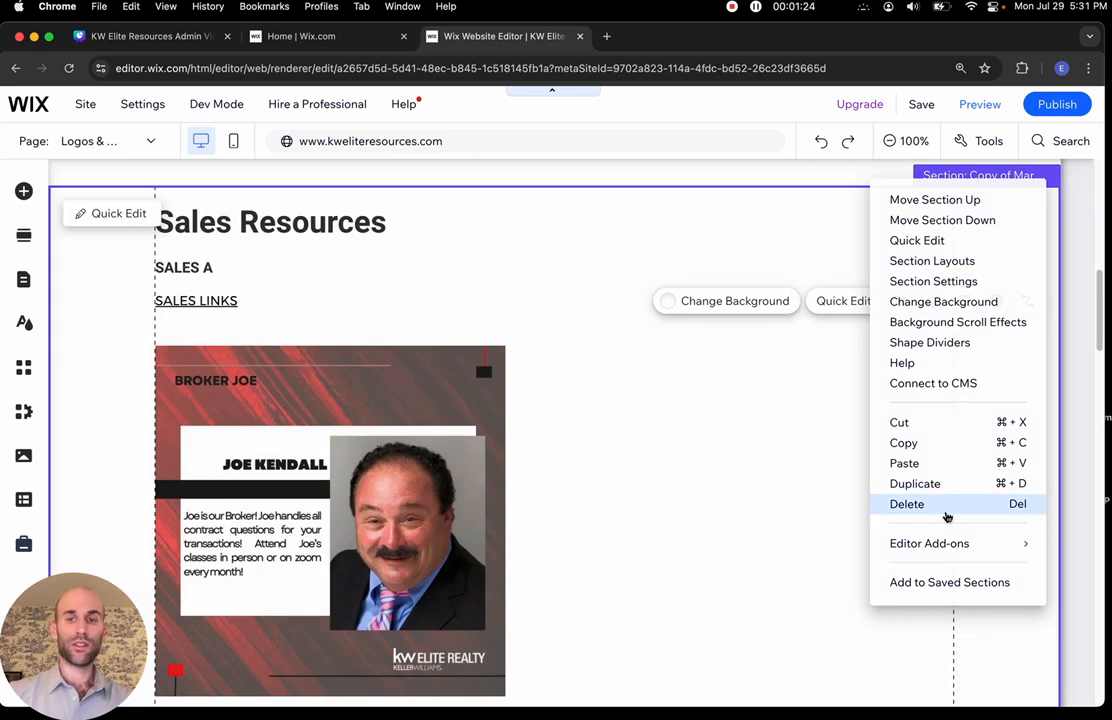
pyautogui.click(946, 516)
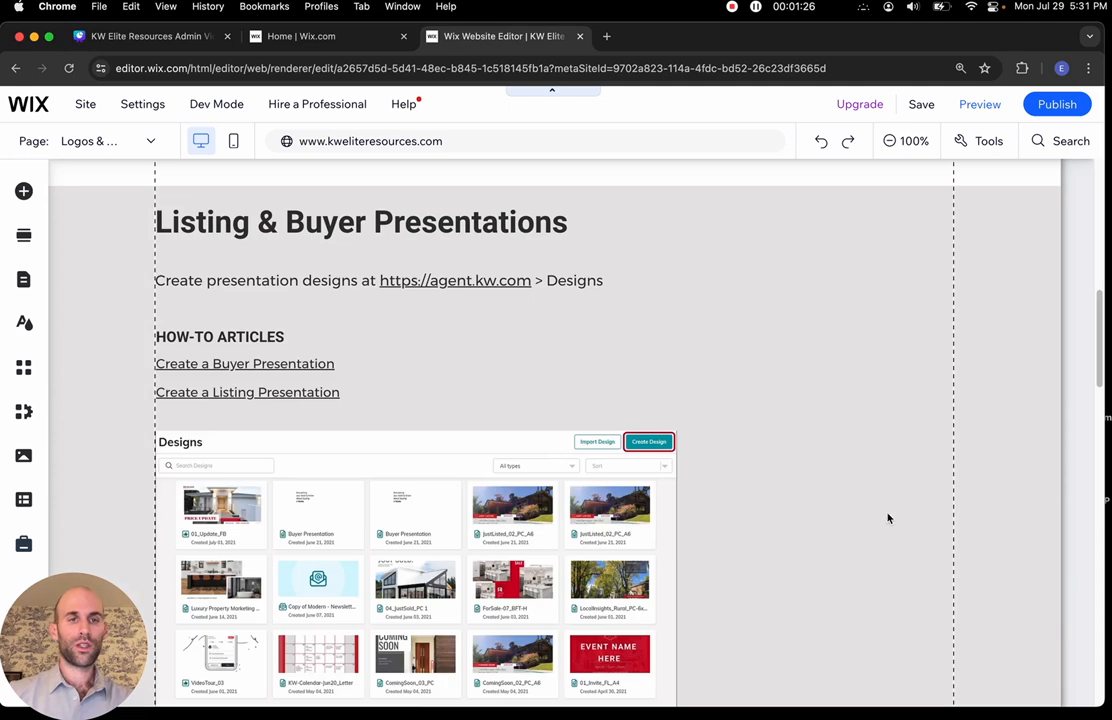
pyautogui.scroll(8, 800, 400)
pyautogui.scroll(3, 797, 397)
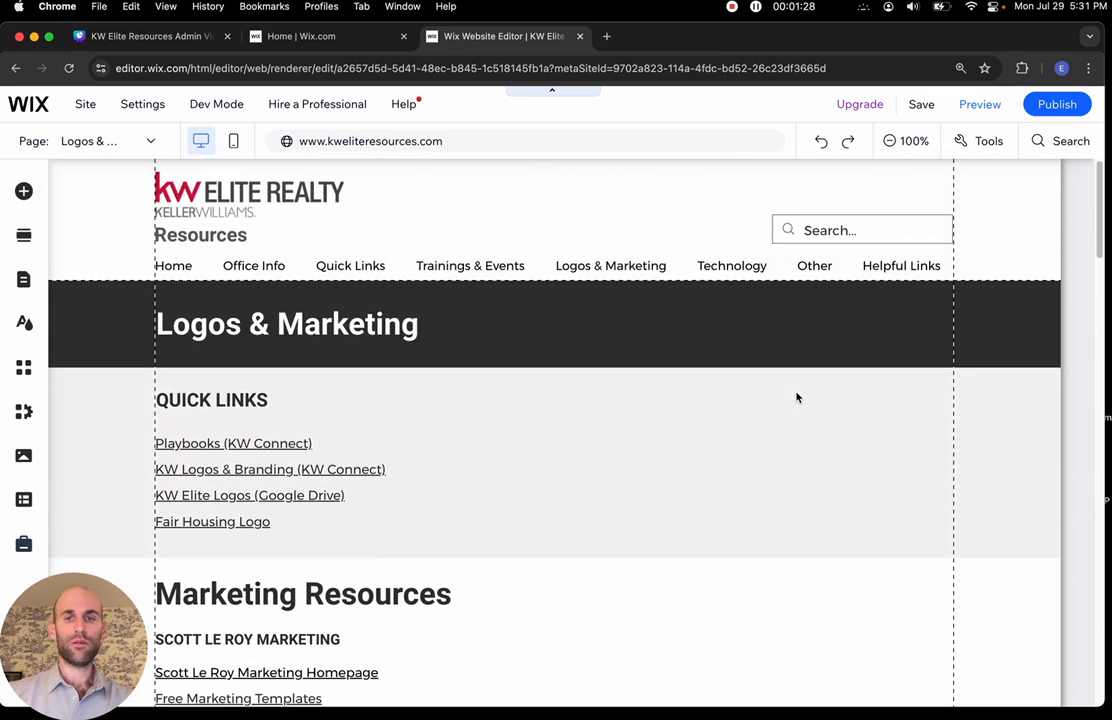
pyautogui.scroll(-12, 797, 397)
pyautogui.scroll(-15, 797, 397)
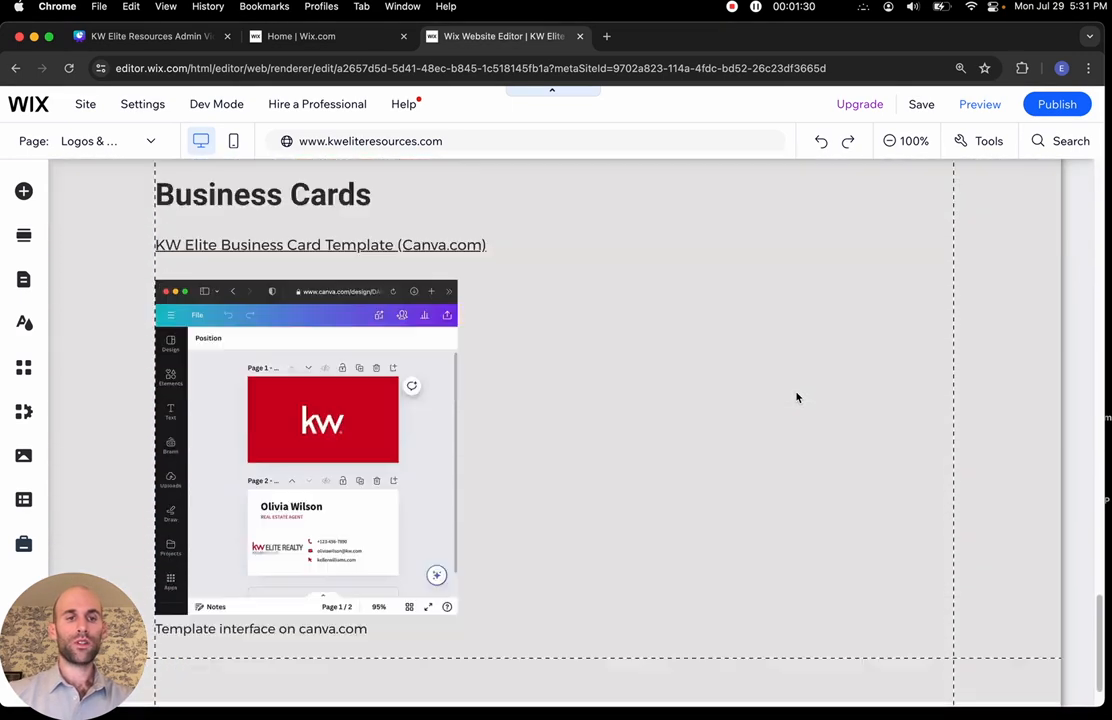
pyautogui.scroll(10, 797, 397)
pyautogui.scroll(15, 797, 397)
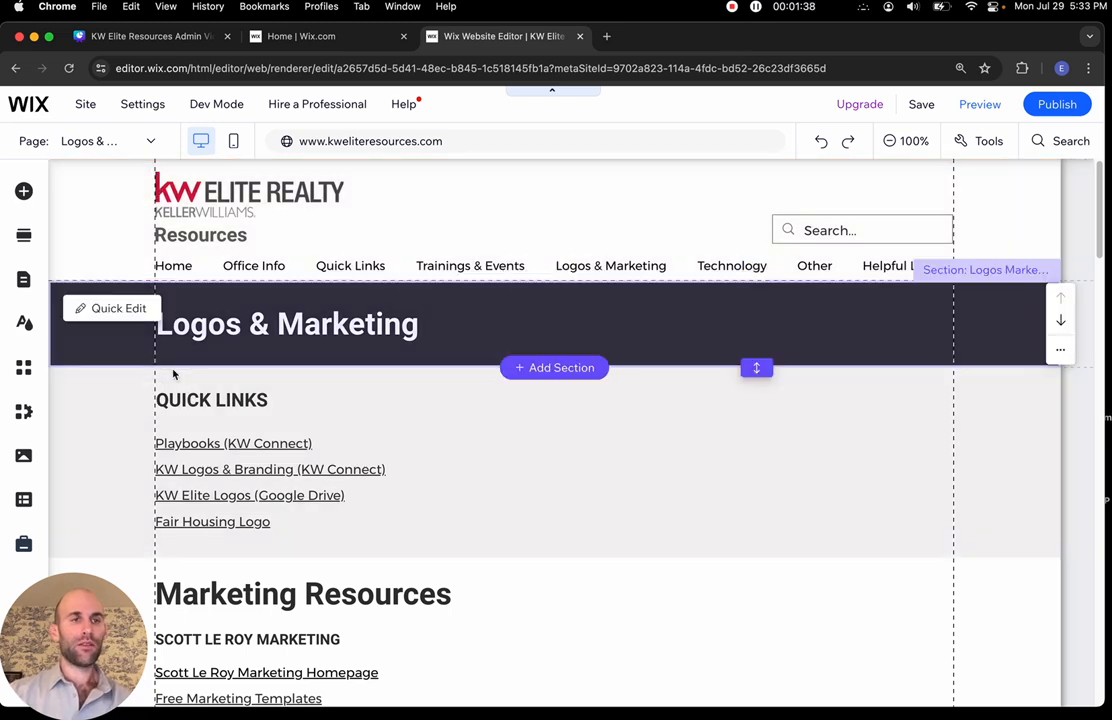
# Switch to the Office Info page and scroll through its staff cards
pyautogui.click(114, 143)
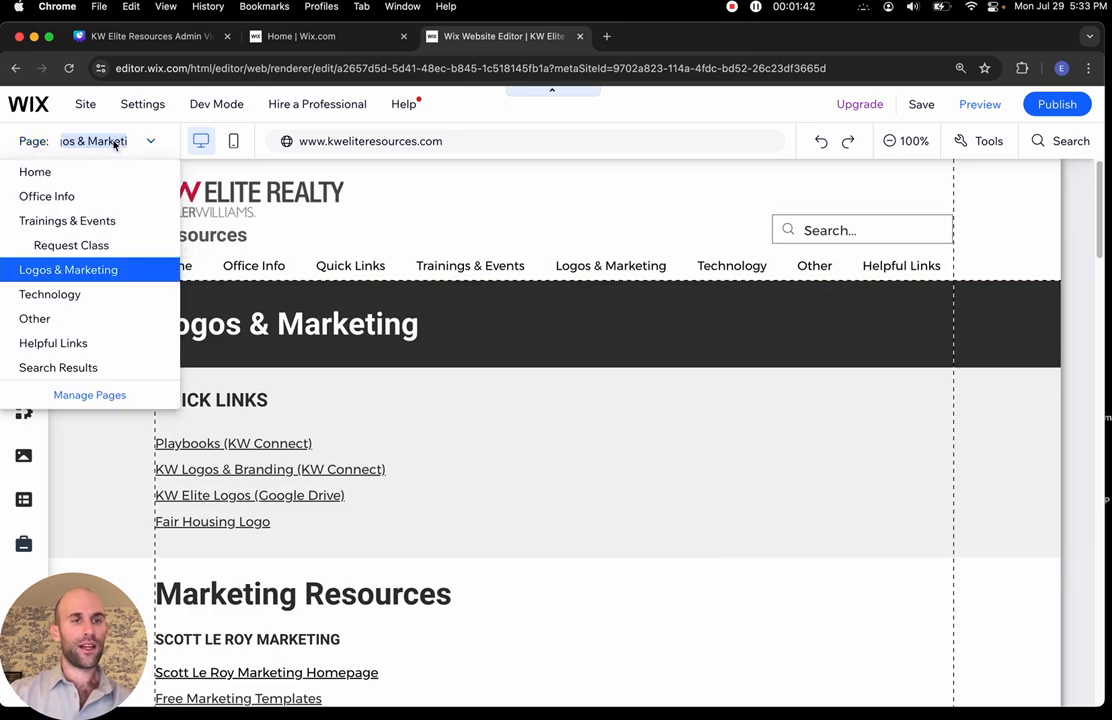
pyautogui.click(82, 199)
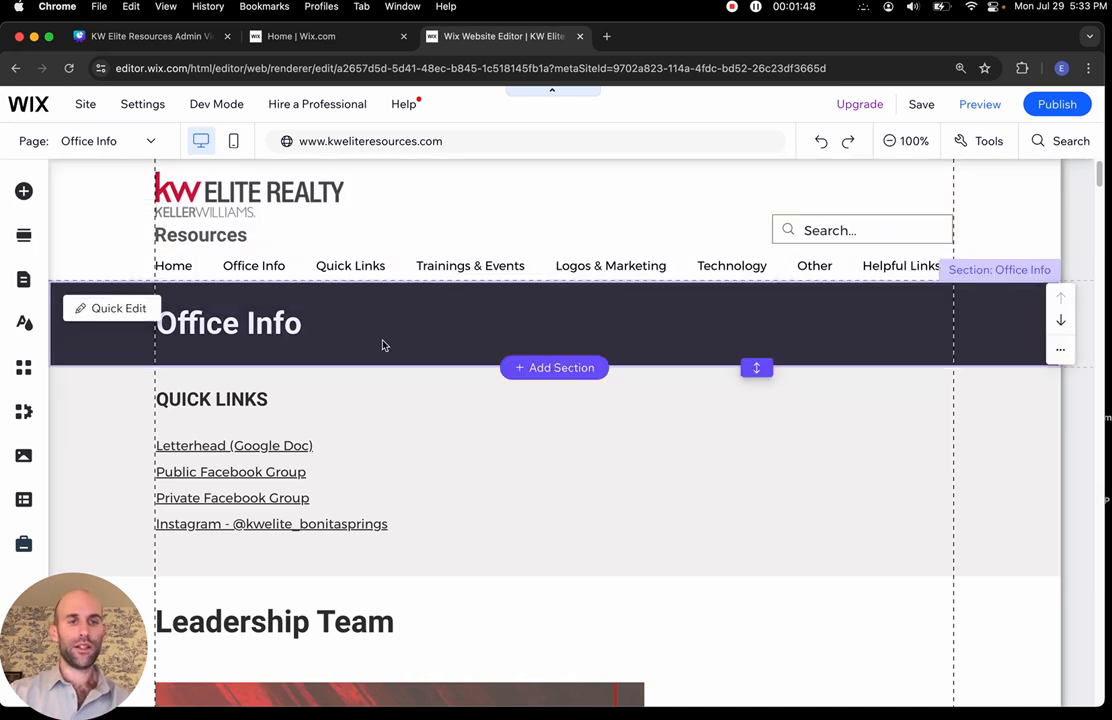
pyautogui.scroll(-10, 382, 345)
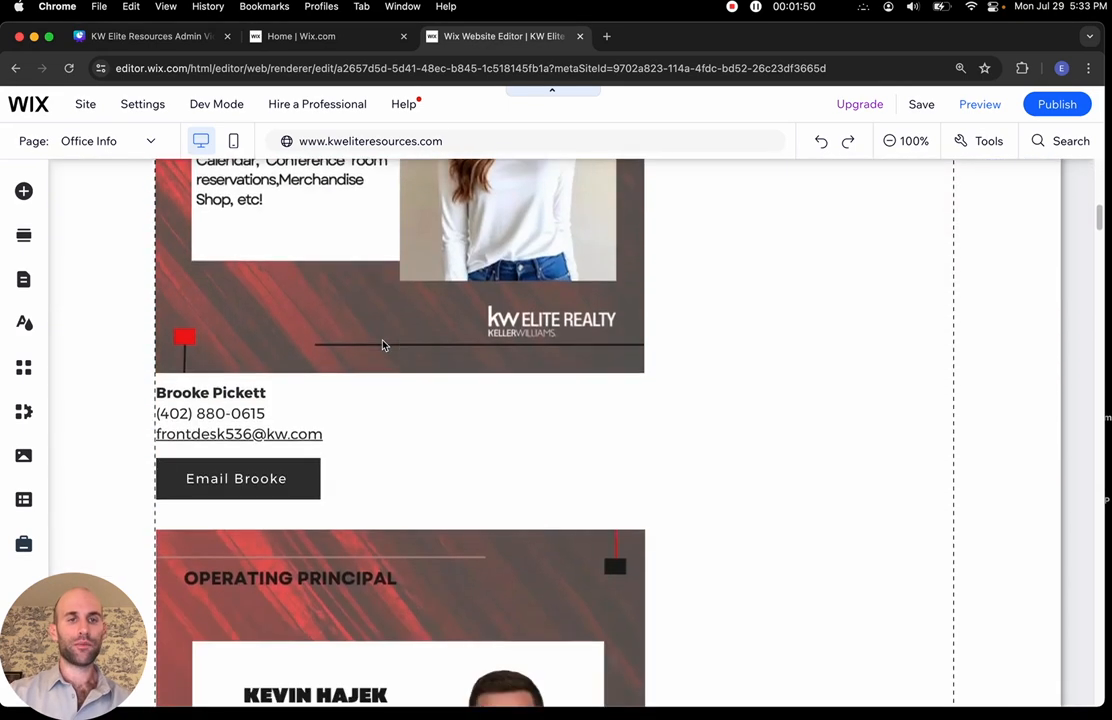
pyautogui.scroll(-15, 382, 345)
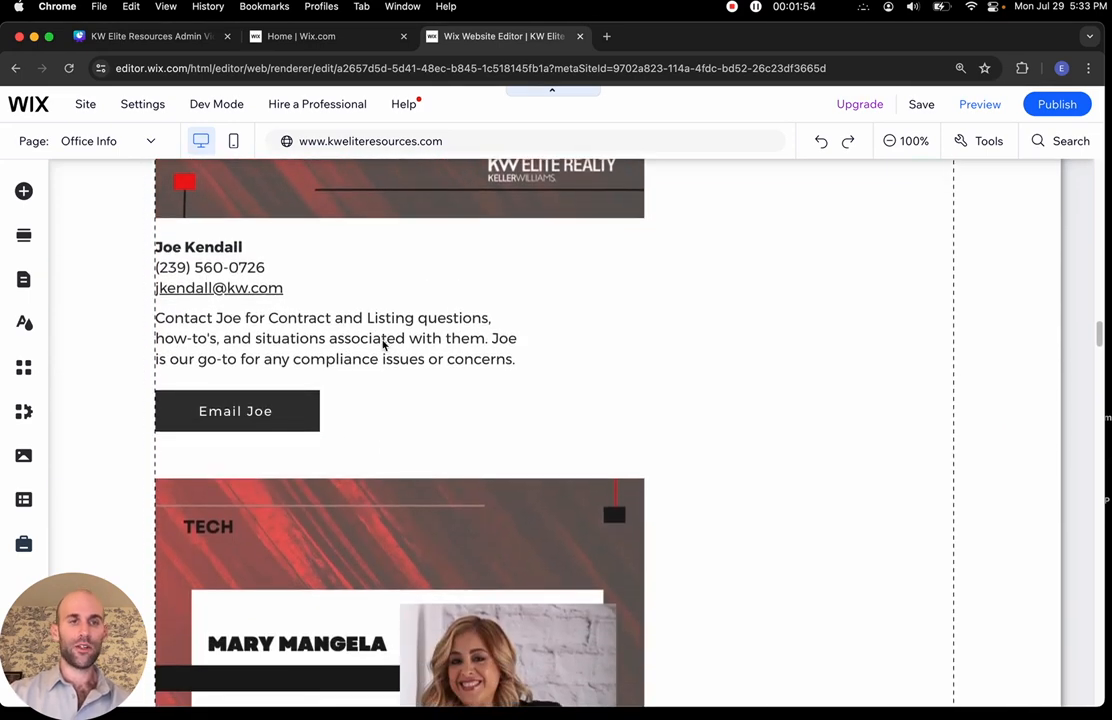
pyautogui.scroll(5, 382, 345)
pyautogui.scroll(5, 382, 345)
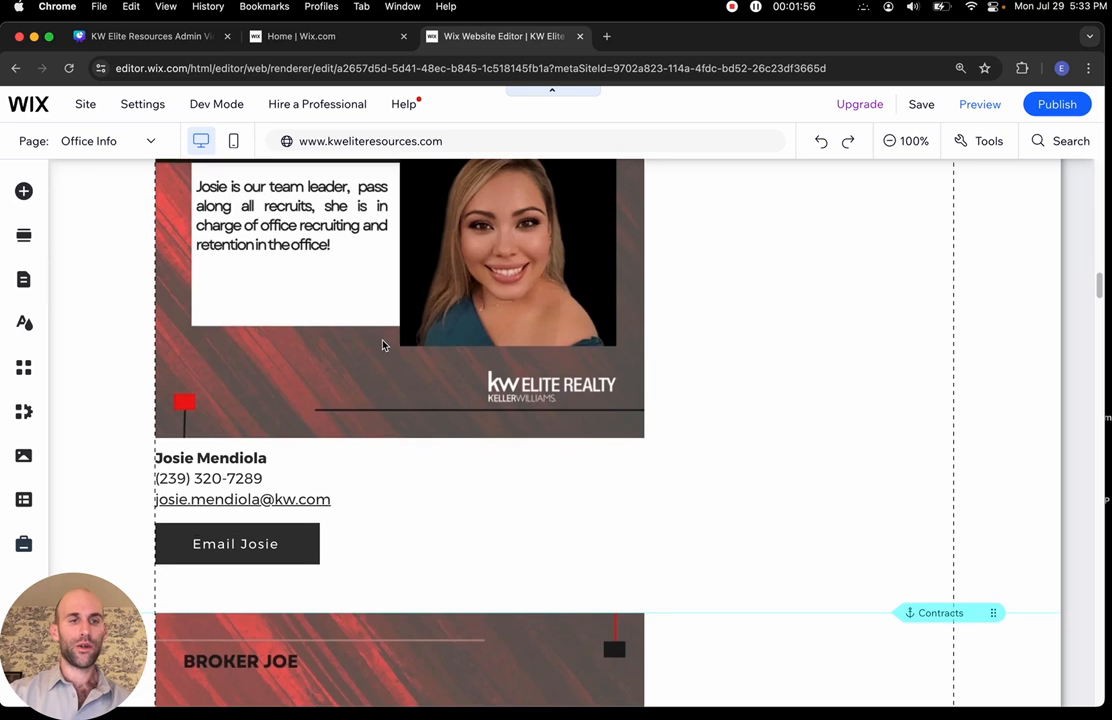
# Scroll back to a team member card and select its contact details text
pyautogui.scroll(8, 382, 345)
pyautogui.scroll(4, 382, 345)
pyautogui.scroll(-8, 382, 345)
pyautogui.scroll(-3, 382, 345)
pyautogui.scroll(-20, 382, 345)
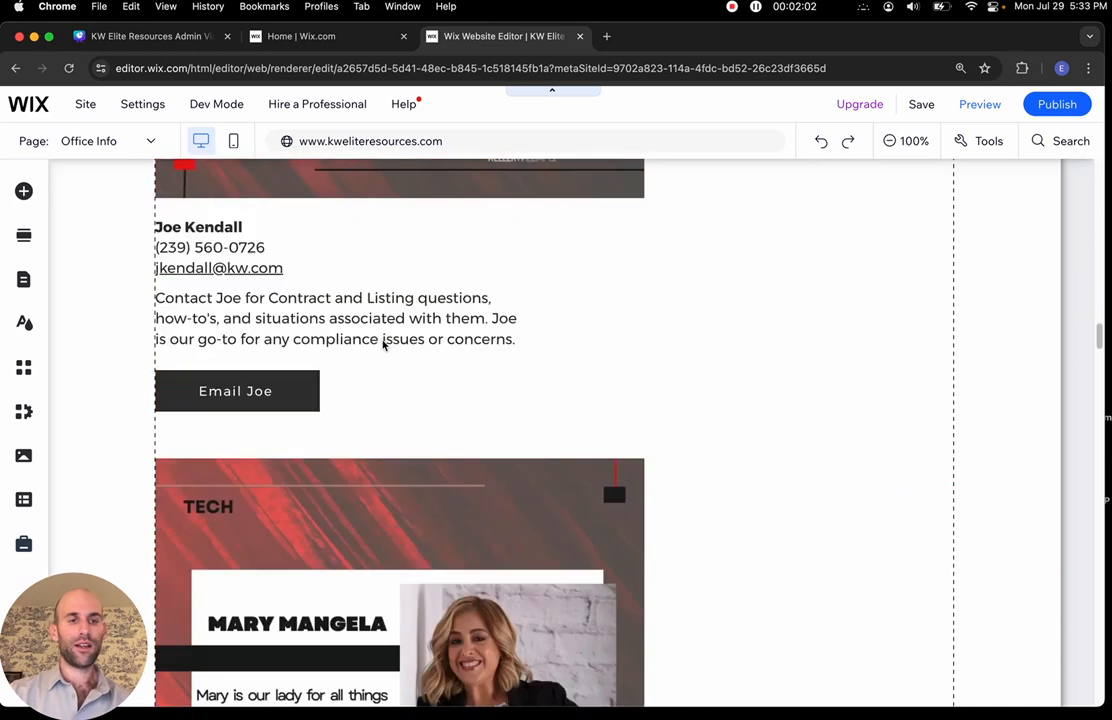
pyautogui.scroll(-12, 382, 345)
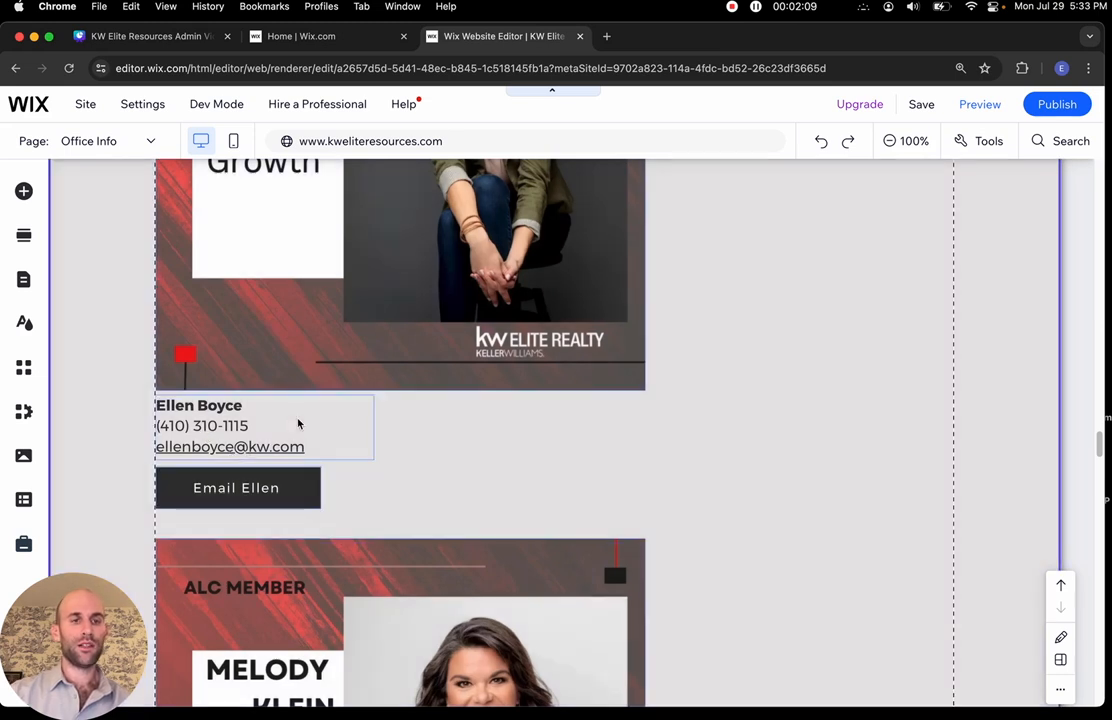
pyautogui.click(278, 415)
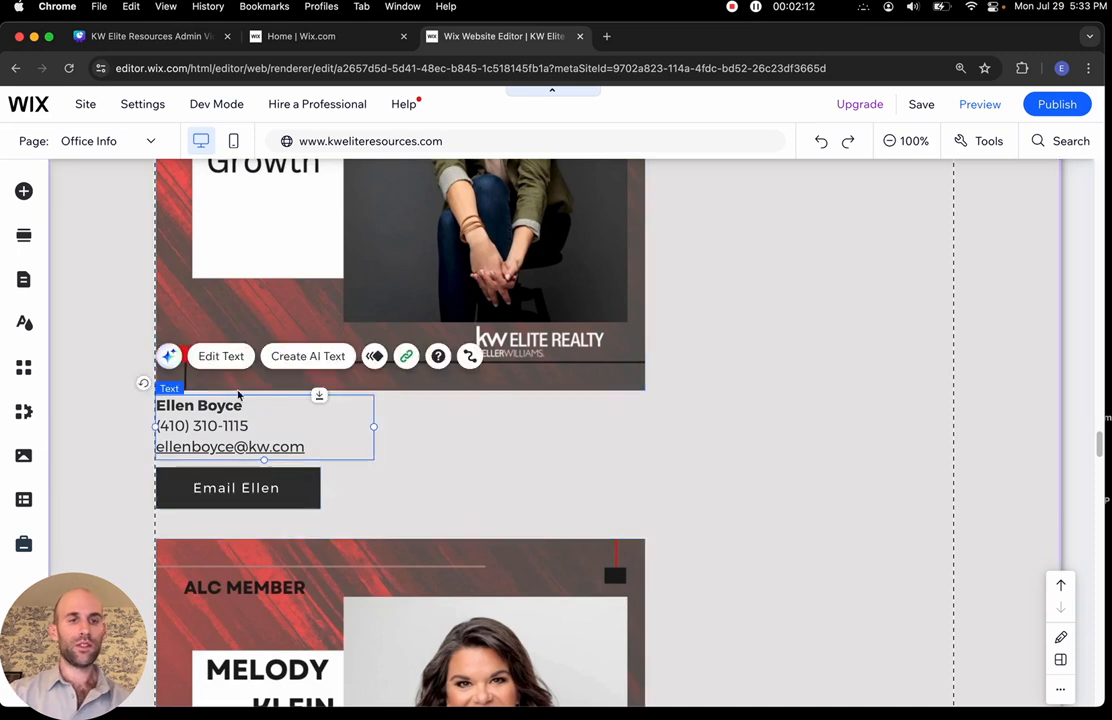
# Edit the ALC member's contact text and select the phone number line
pyautogui.click(221, 356)
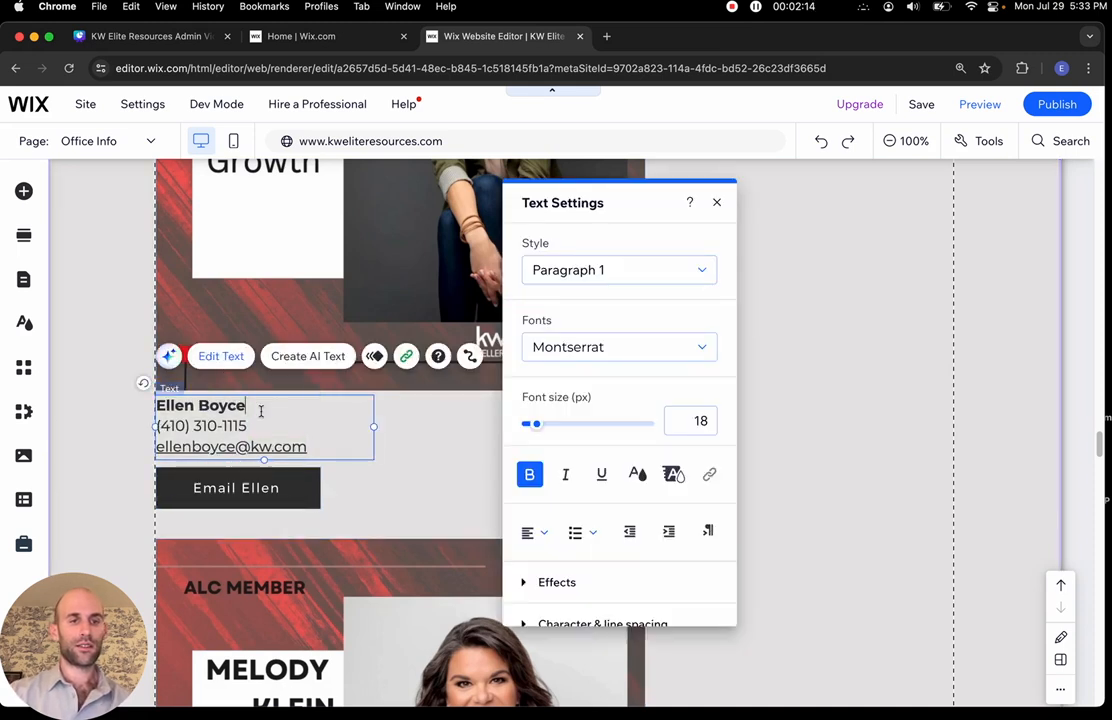
pyautogui.click(247, 425)
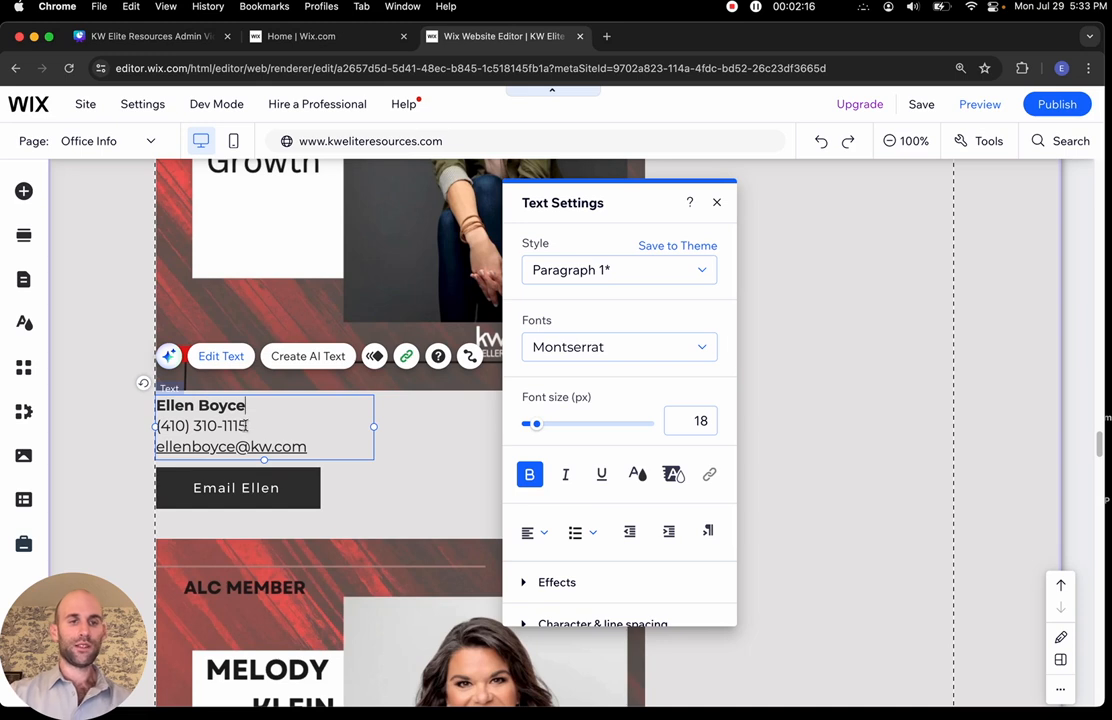
pyautogui.moveTo(247, 425); pyautogui.dragTo(153, 428)
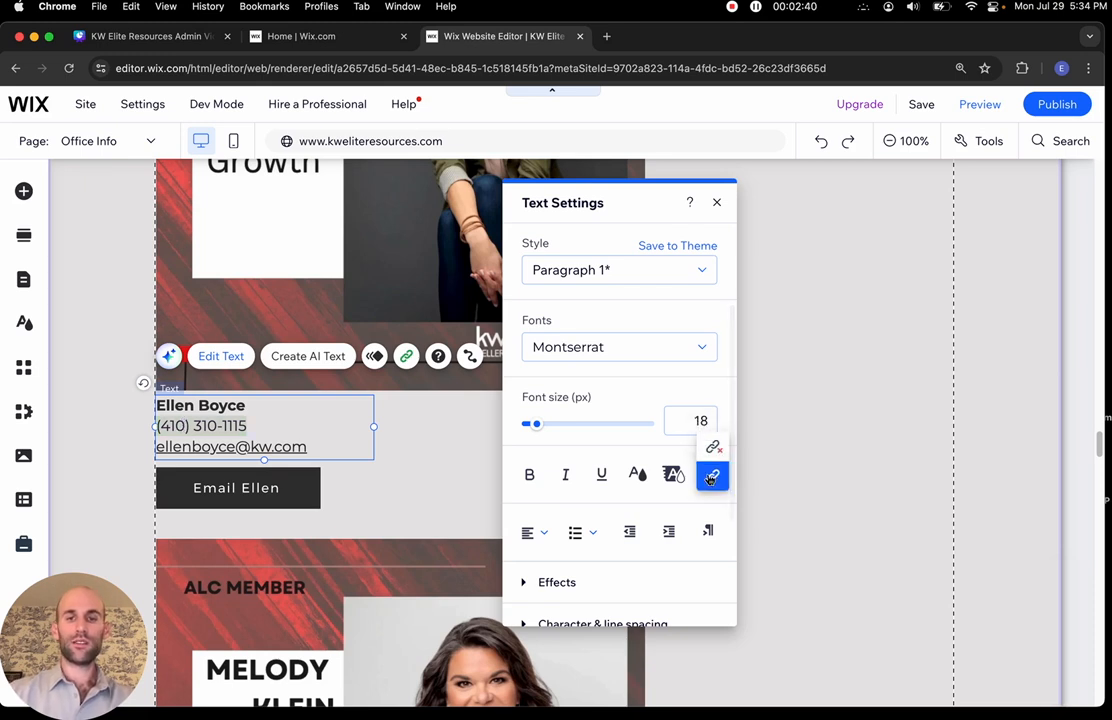
# Link the line as a phone number, ending the number in 5, then close Text Settings
pyautogui.click(709, 475)
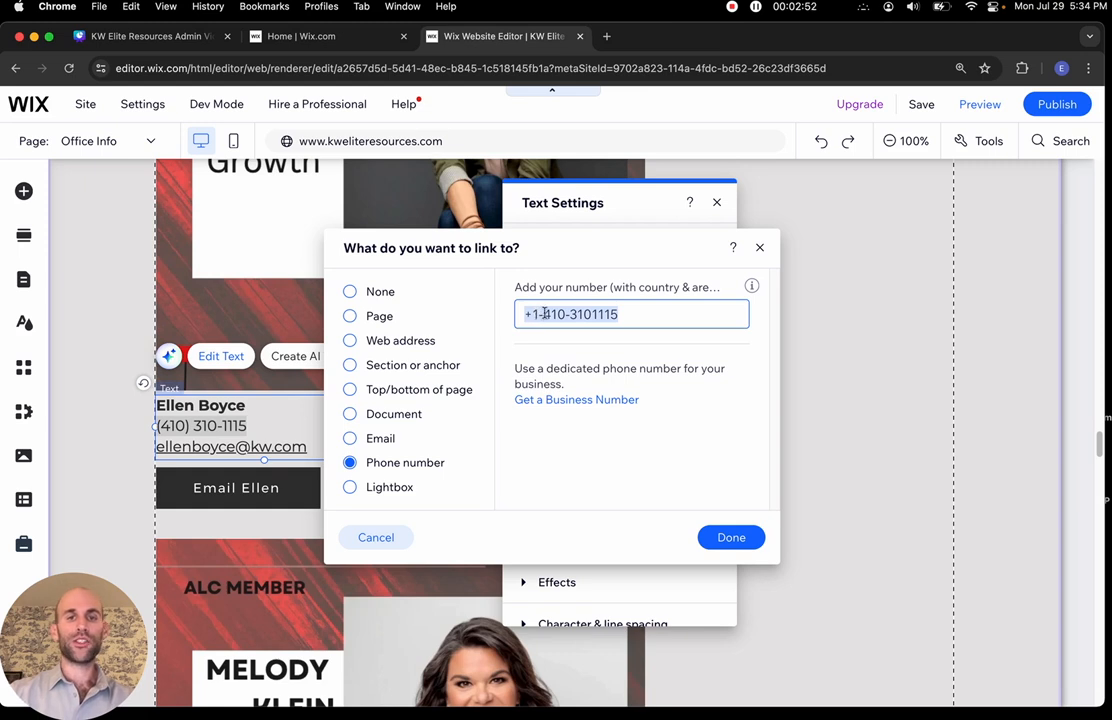
pyautogui.click(625, 314)
pyautogui.press('BackSpace')
pyautogui.write('5')
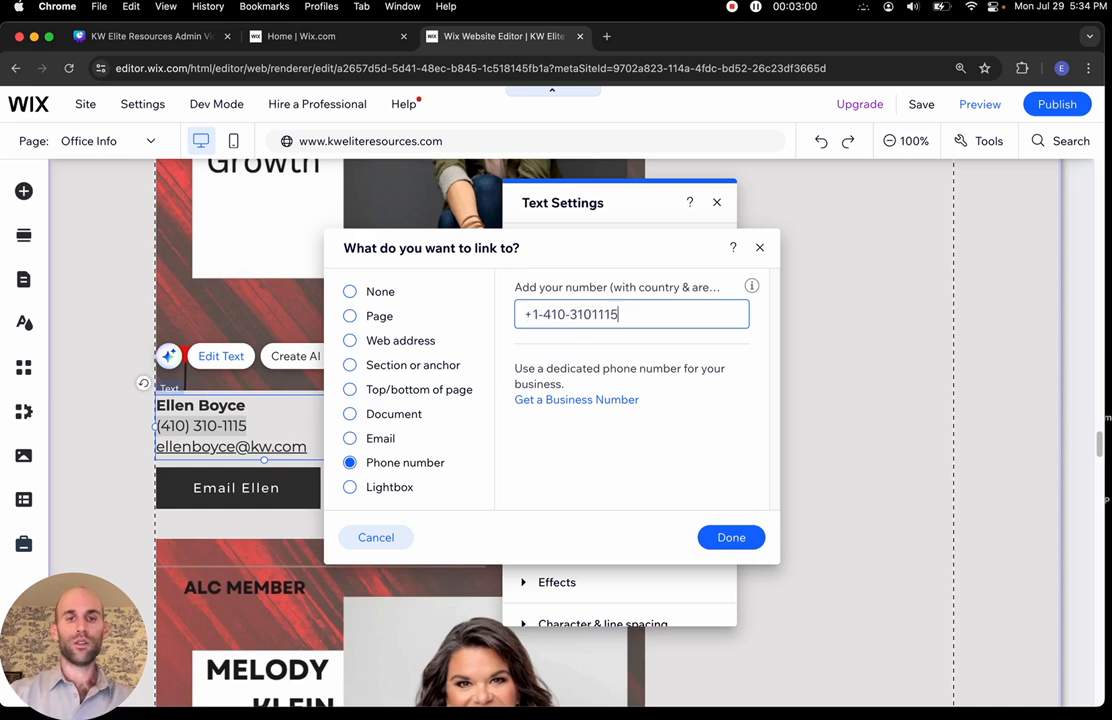
pyautogui.click(727, 536)
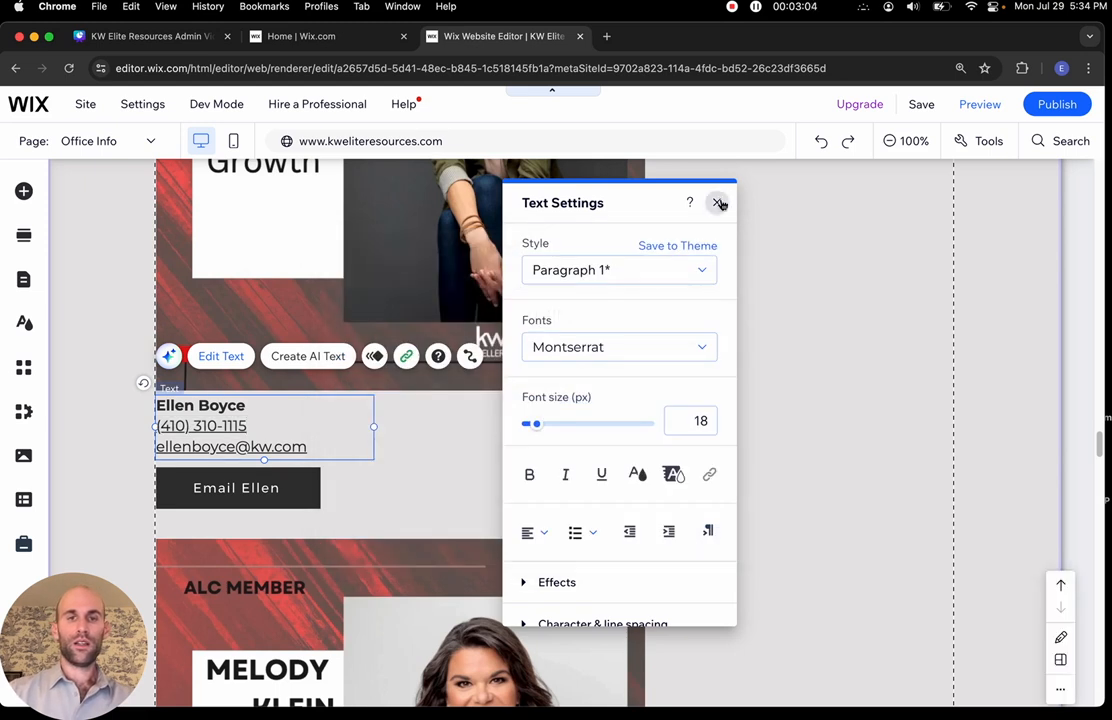
pyautogui.click(718, 203)
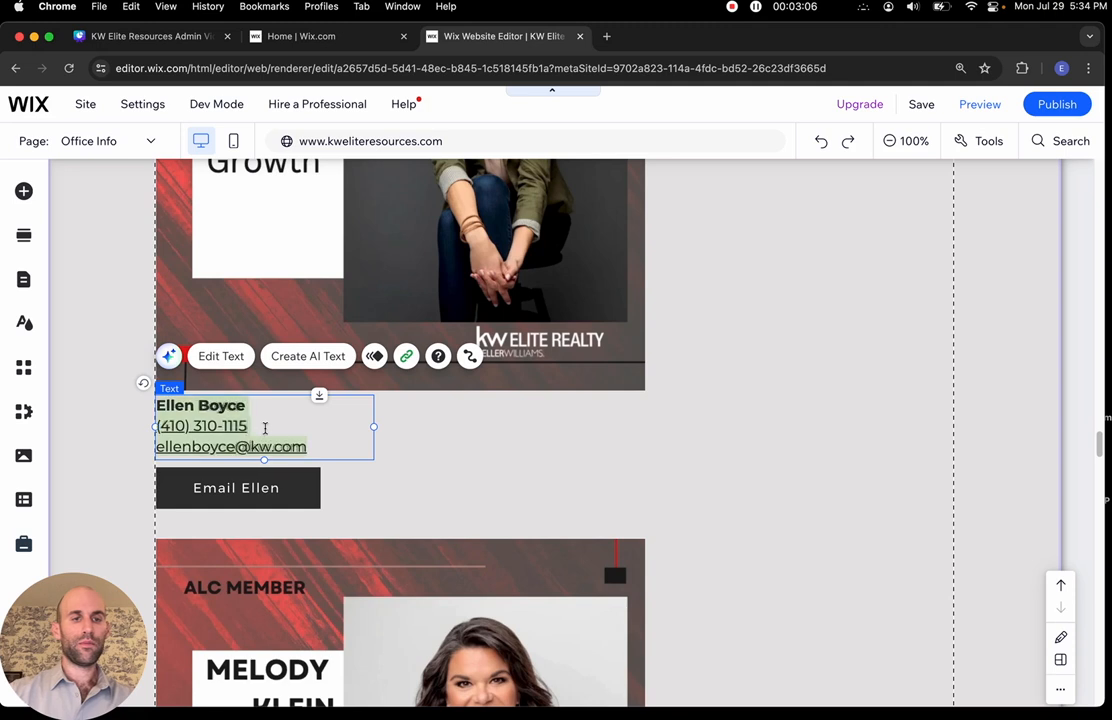
# Remove the underline from the ALC member's phone number line
pyautogui.doubleClick(265, 428)
pyautogui.moveTo(270, 427); pyautogui.dragTo(137, 425)
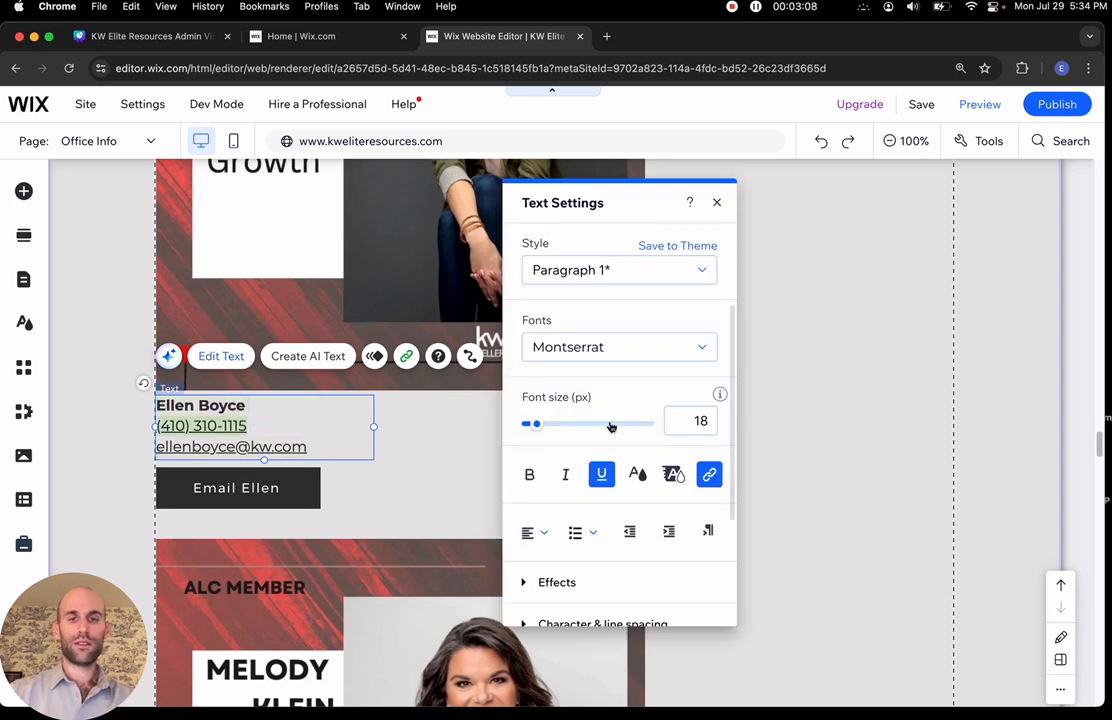
pyautogui.click(601, 474)
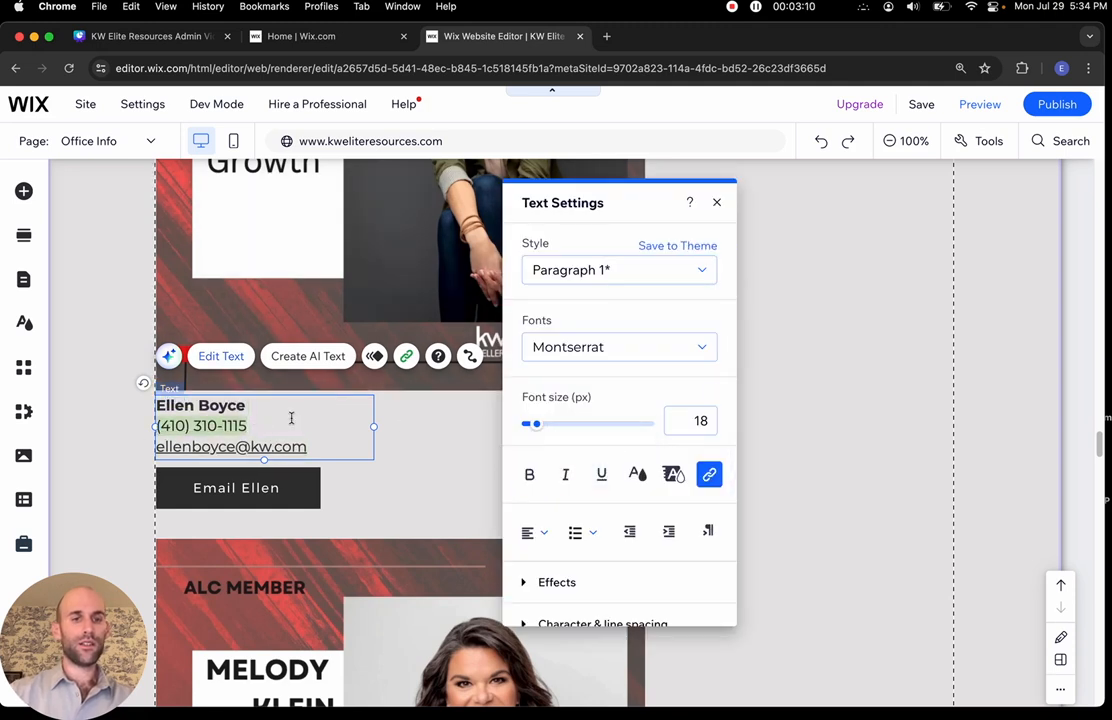
pyautogui.click(325, 445)
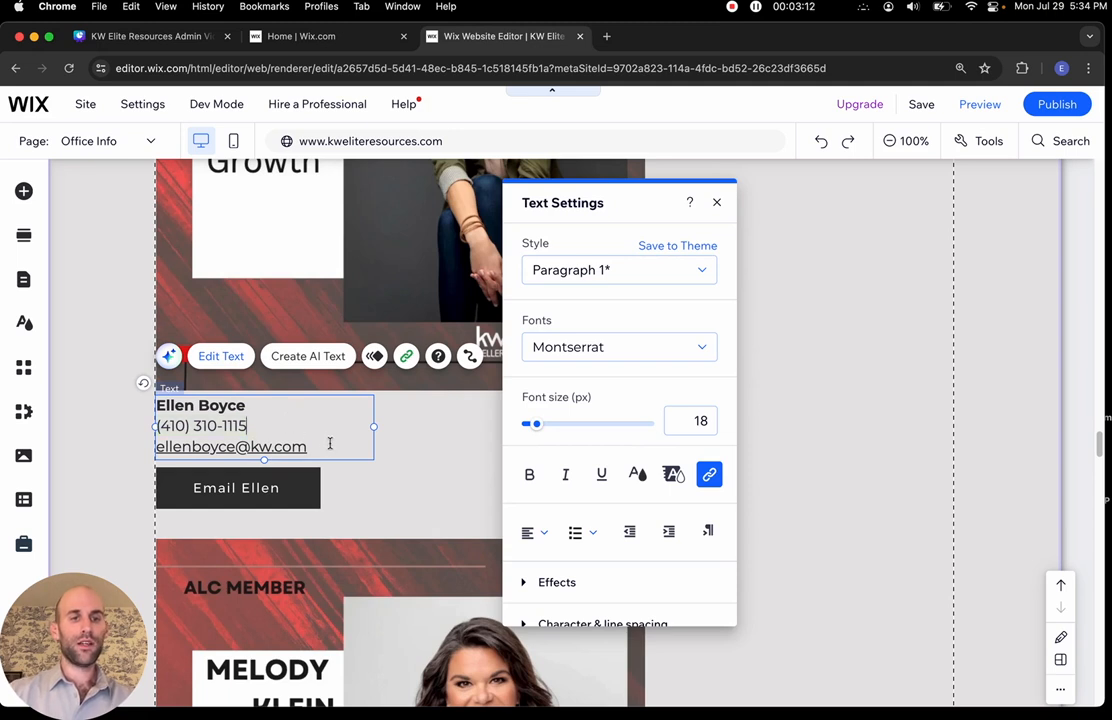
# Edit the displayed email address text, then select the whole email line
pyautogui.moveTo(319, 449); pyautogui.dragTo(150, 458)
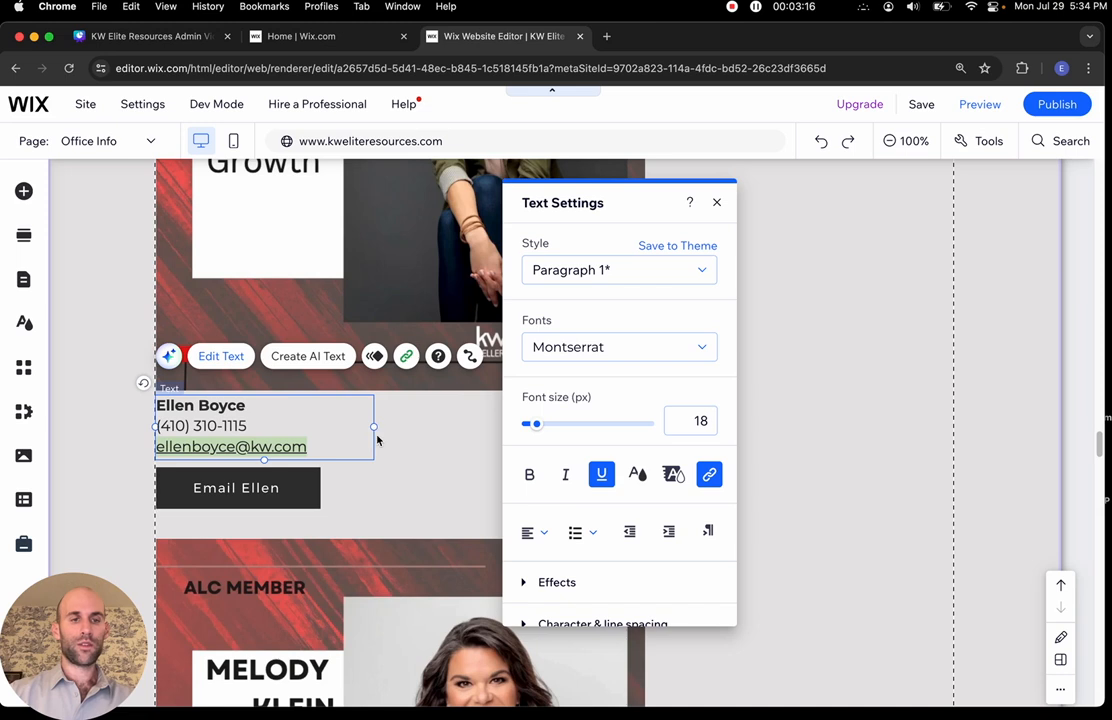
pyautogui.click(233, 447)
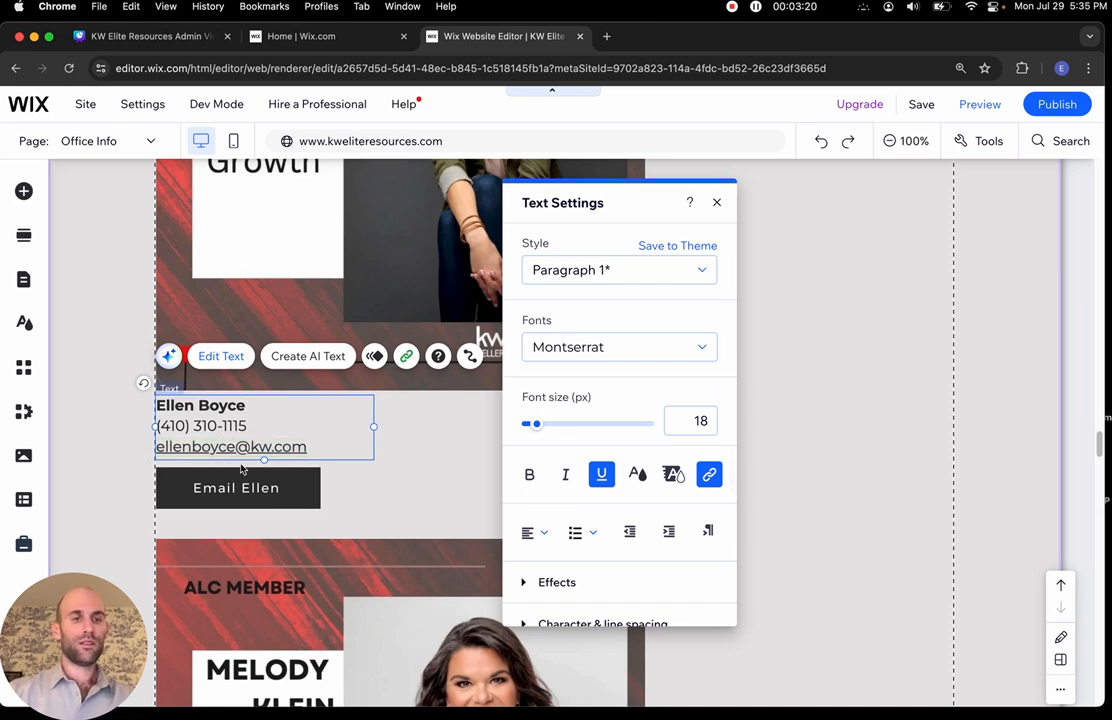
pyautogui.press('BackSpace')
pyautogui.press('BackSpace')
pyautogui.press('BackSpace')
pyautogui.press('BackSpace')
pyautogui.press('BackSpace')
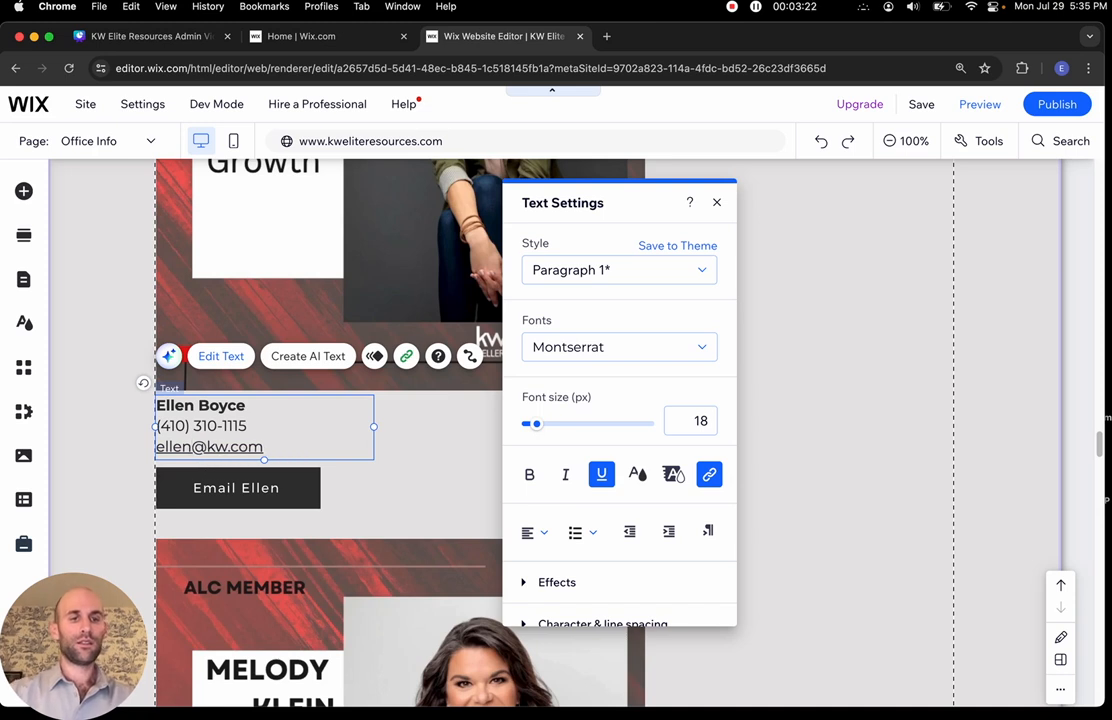
pyautogui.write('b')
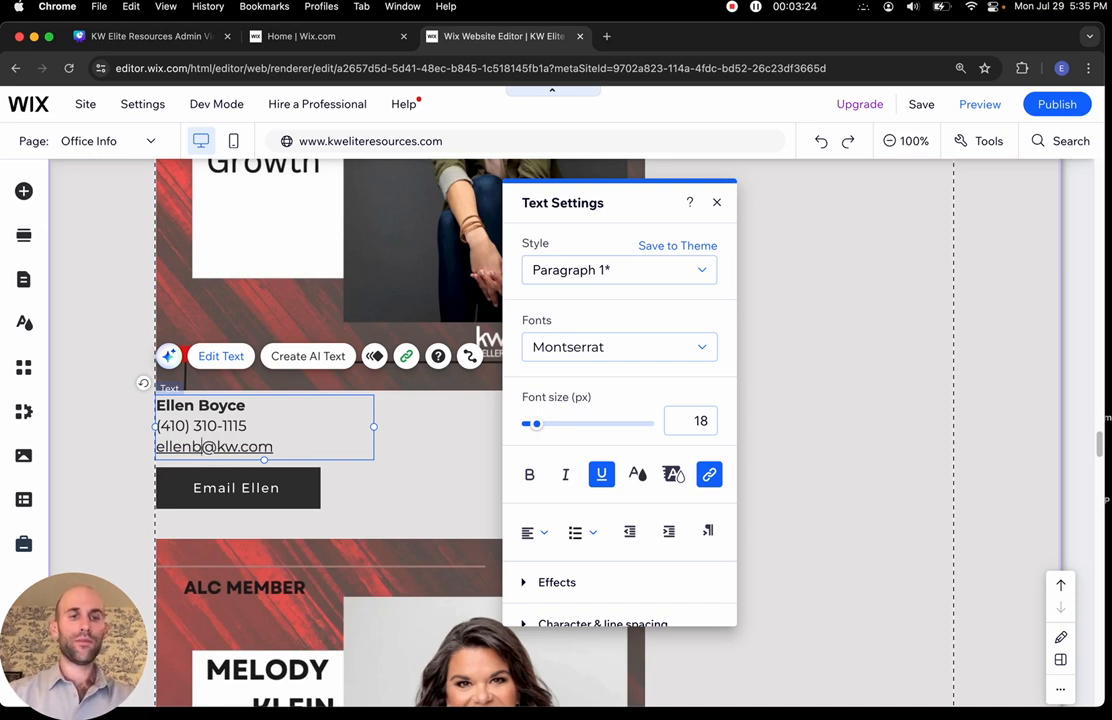
pyautogui.tripleClick(268, 446)
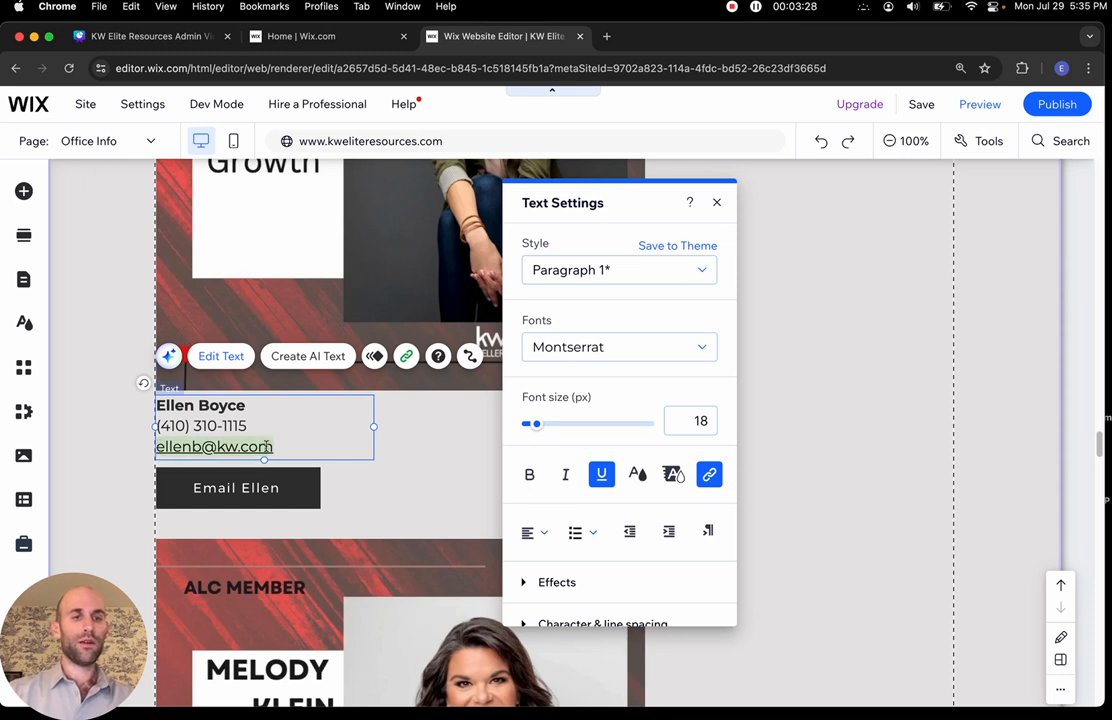
# Edit the email line's linked address in its link settings and confirm it
pyautogui.click(712, 477)
pyautogui.click(713, 477)
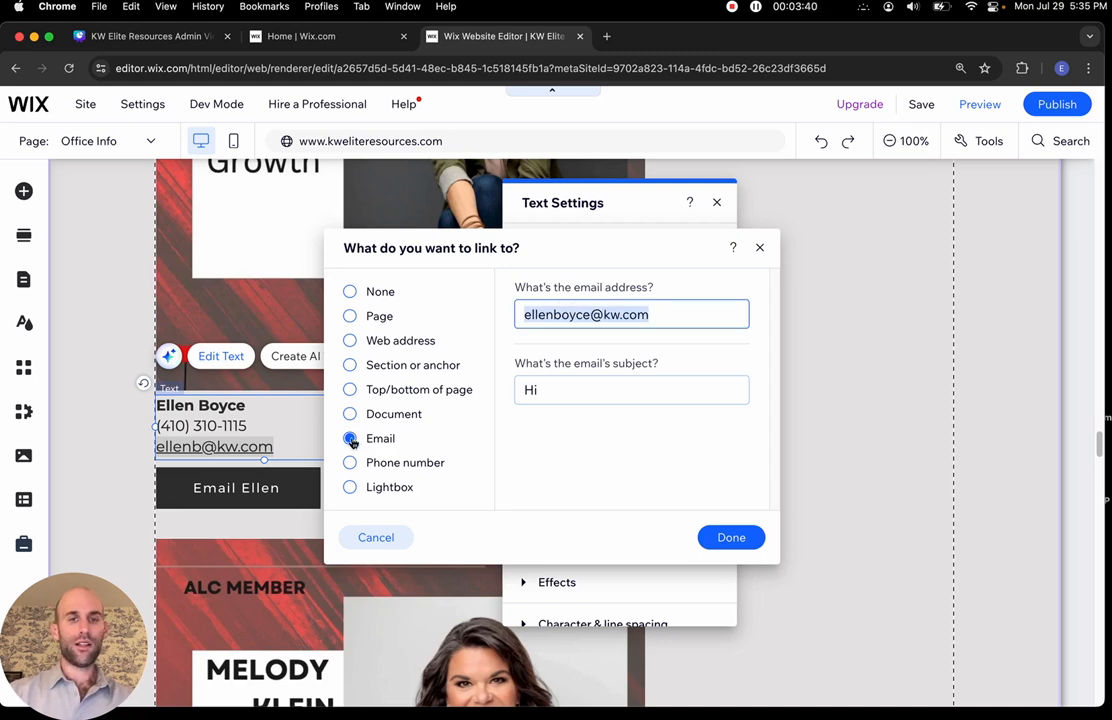
pyautogui.click(544, 315)
pyautogui.moveTo(563, 315); pyautogui.dragTo(588, 315)
pyautogui.press('BackSpace')
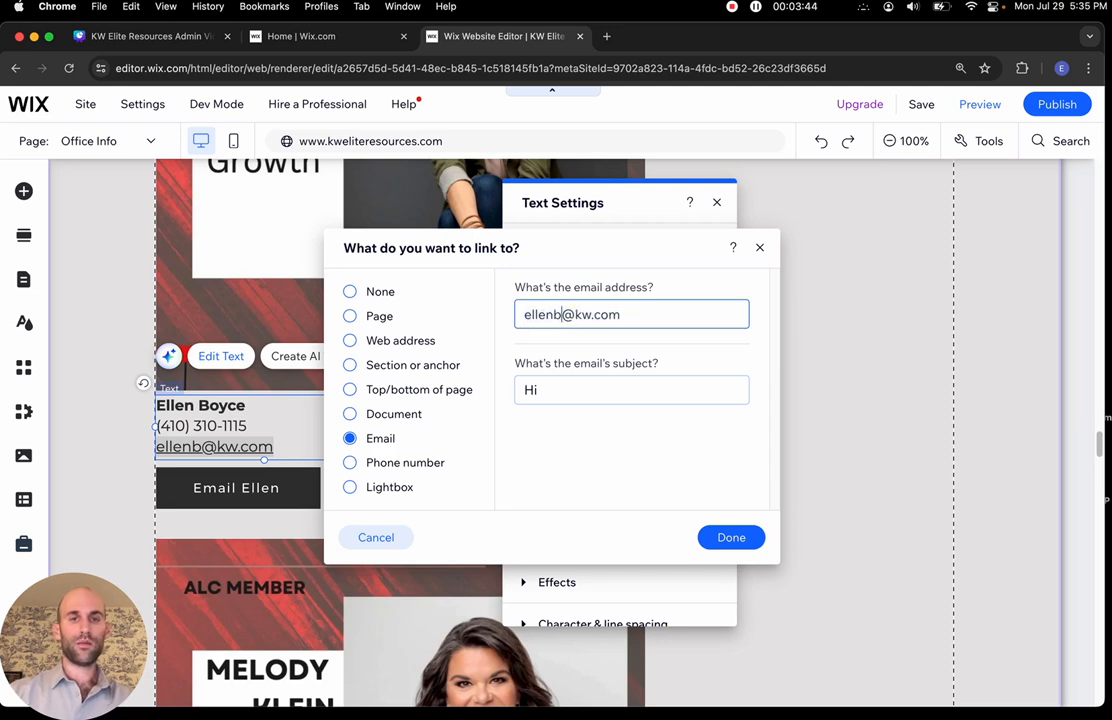
pyautogui.write('oyce')
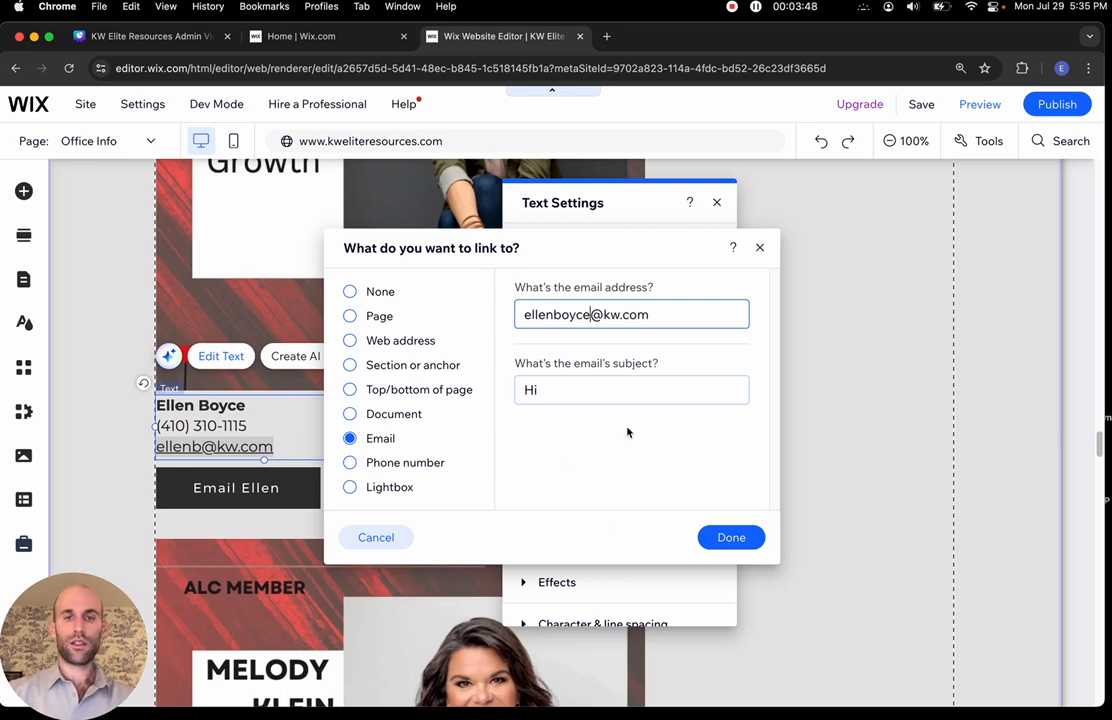
pyautogui.click(724, 537)
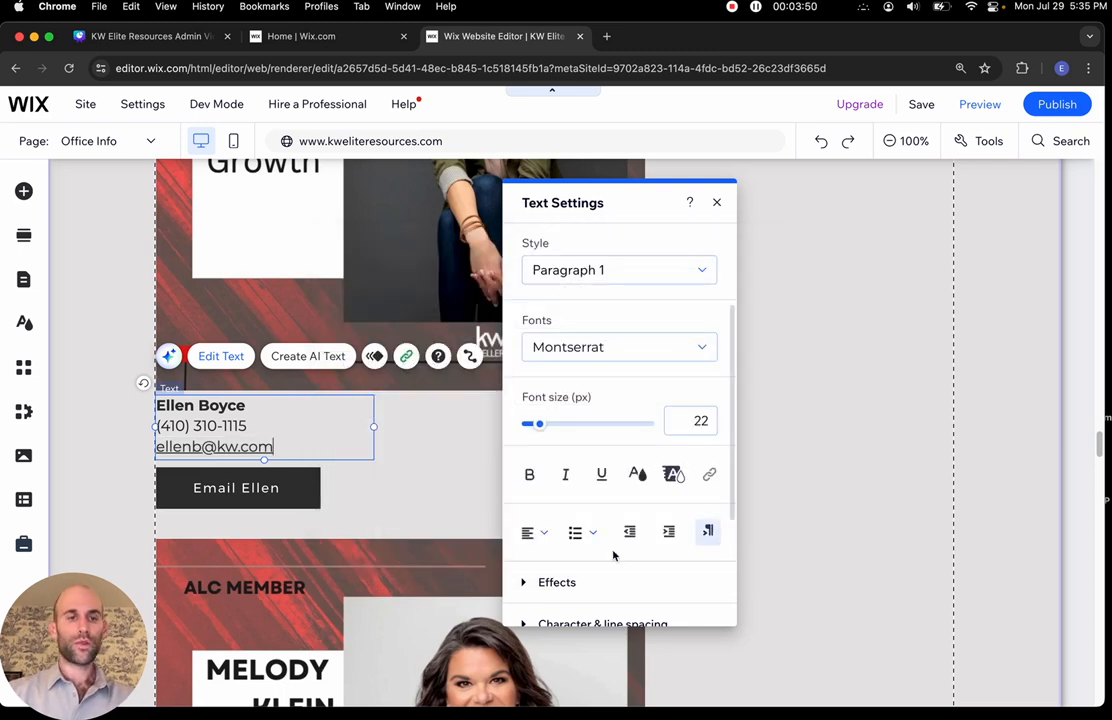
# Close Text Settings, undo the email text change, and deselect the text box
pyautogui.click(205, 447)
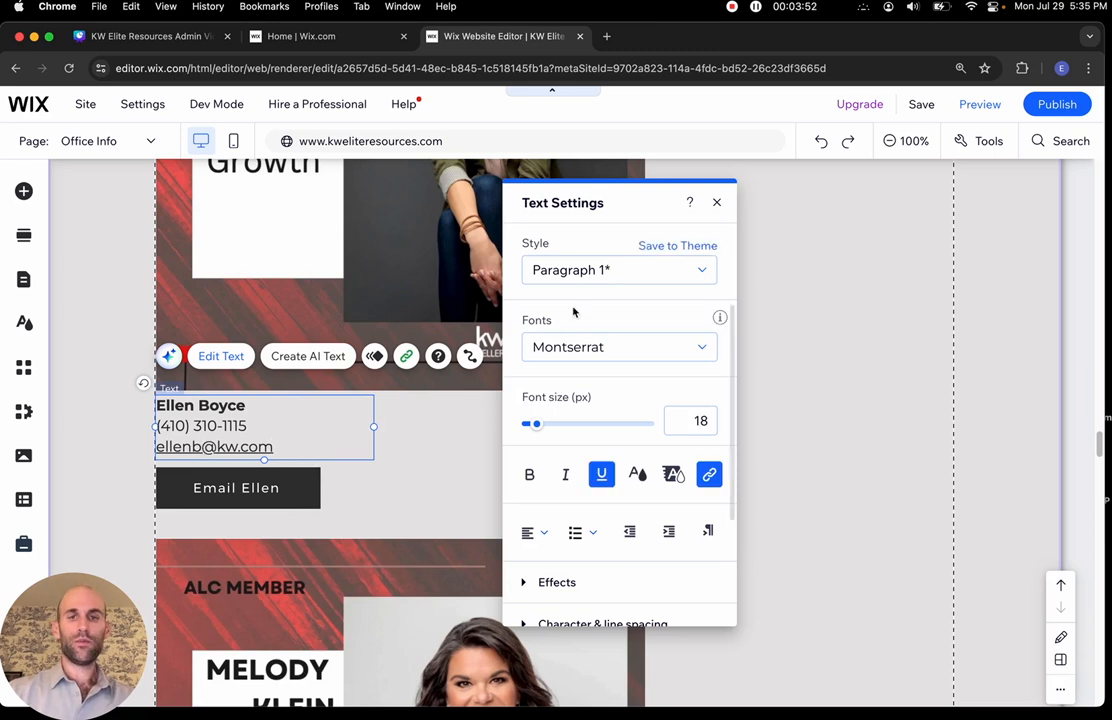
pyautogui.click(716, 203)
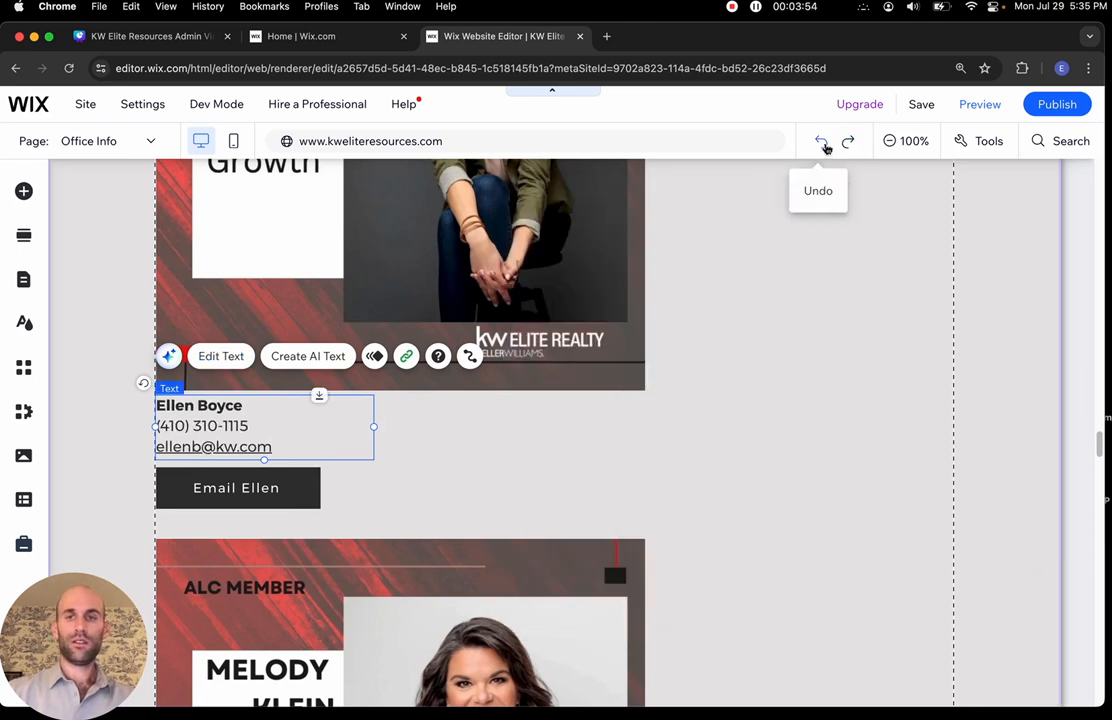
pyautogui.click(822, 143)
pyautogui.click(578, 478)
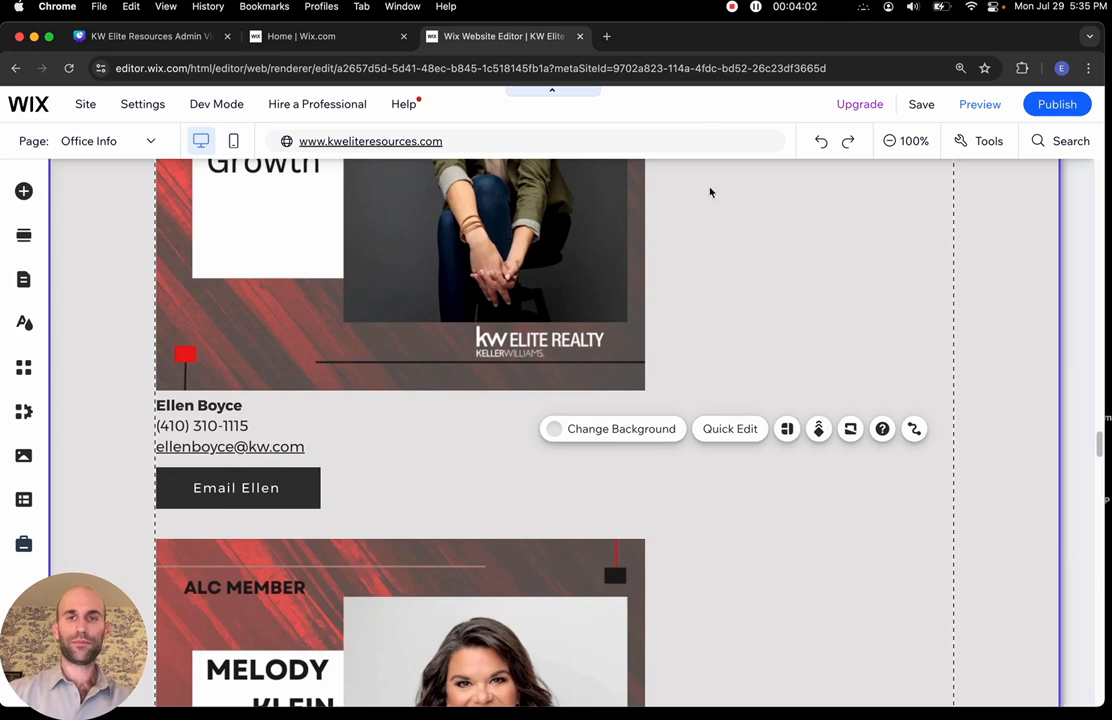
pyautogui.scroll(2, 709, 206)
pyautogui.scroll(-20, 709, 206)
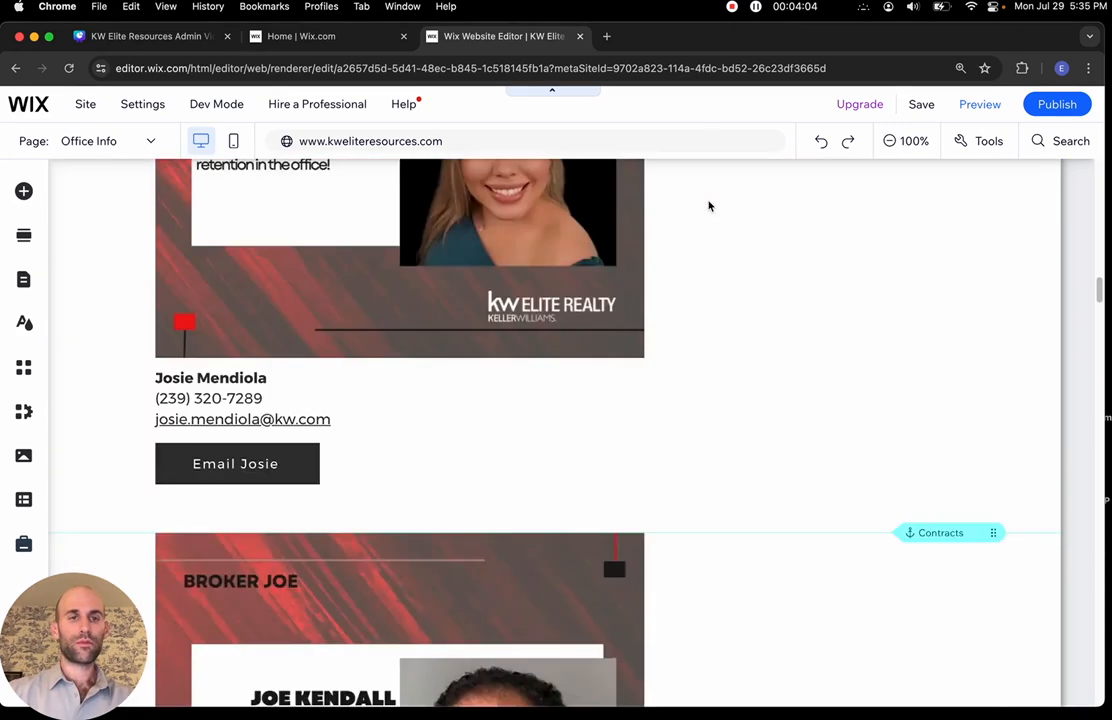
pyautogui.scroll(20, 709, 206)
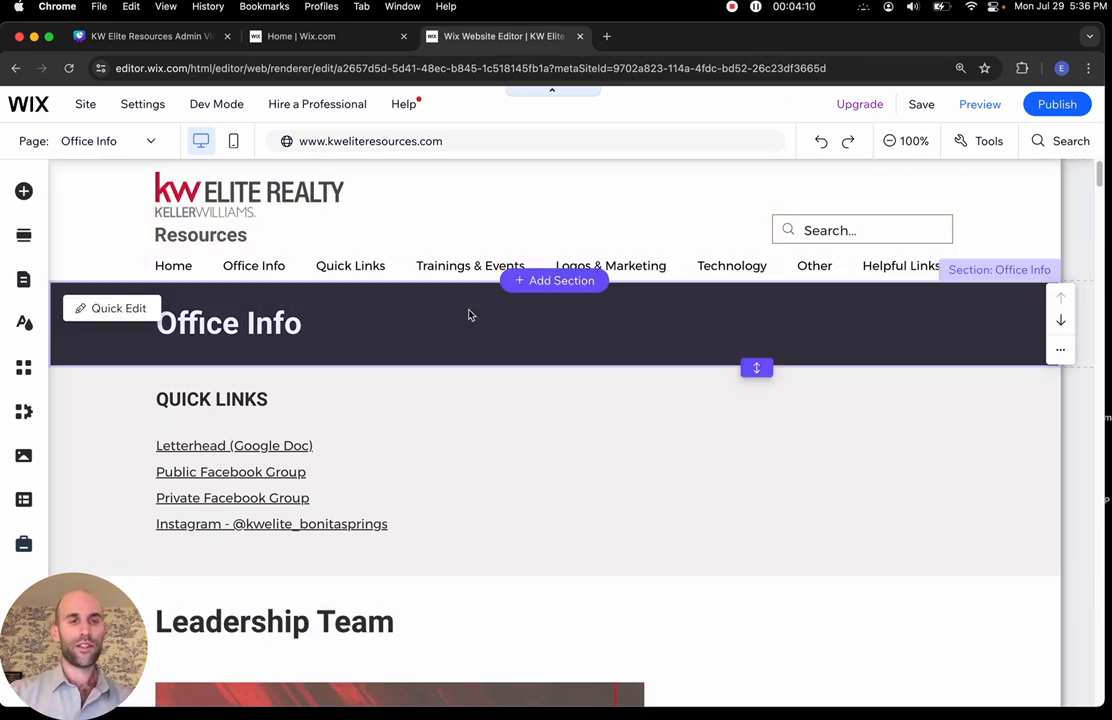
pyautogui.scroll(-8, 470, 315)
pyautogui.scroll(-6, 470, 315)
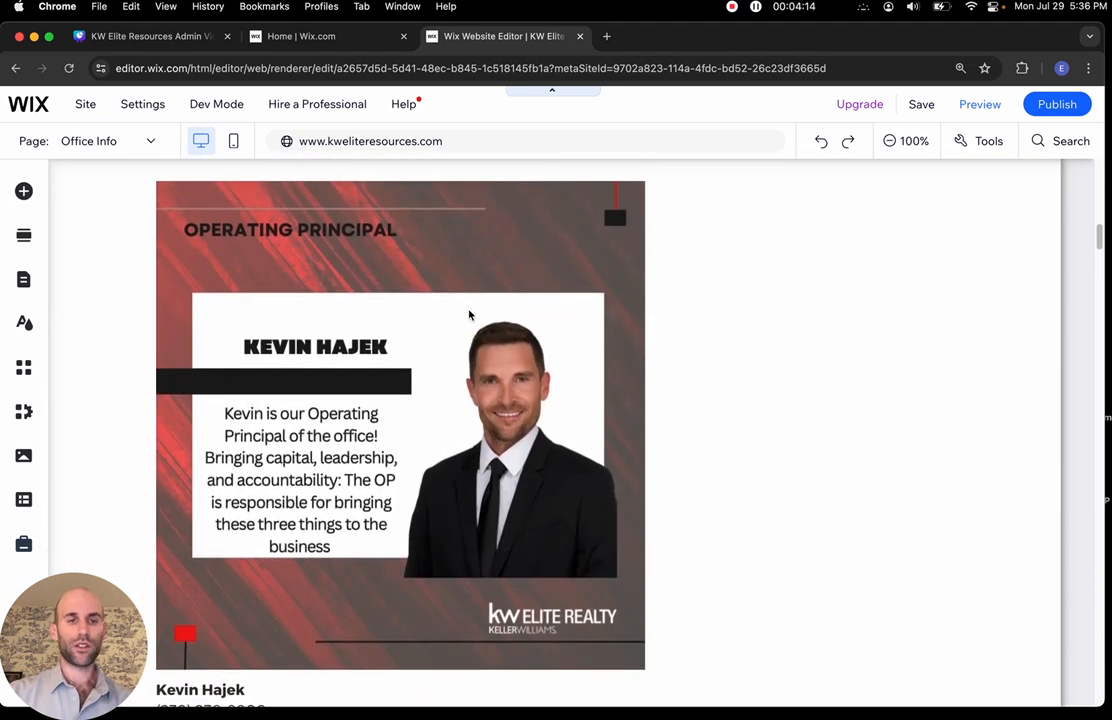
pyautogui.scroll(-10, 470, 315)
pyautogui.scroll(-12, 469, 315)
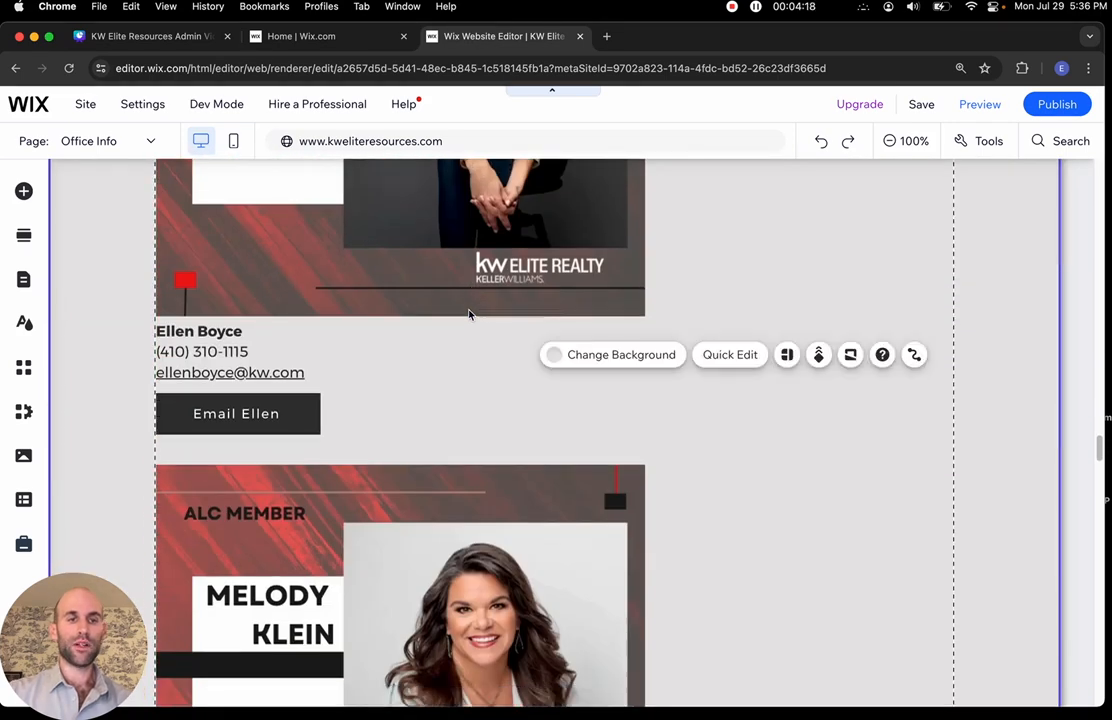
pyautogui.scroll(-5, 469, 315)
pyautogui.scroll(7, 469, 315)
pyautogui.scroll(3, 469, 315)
pyautogui.scroll(-9, 469, 315)
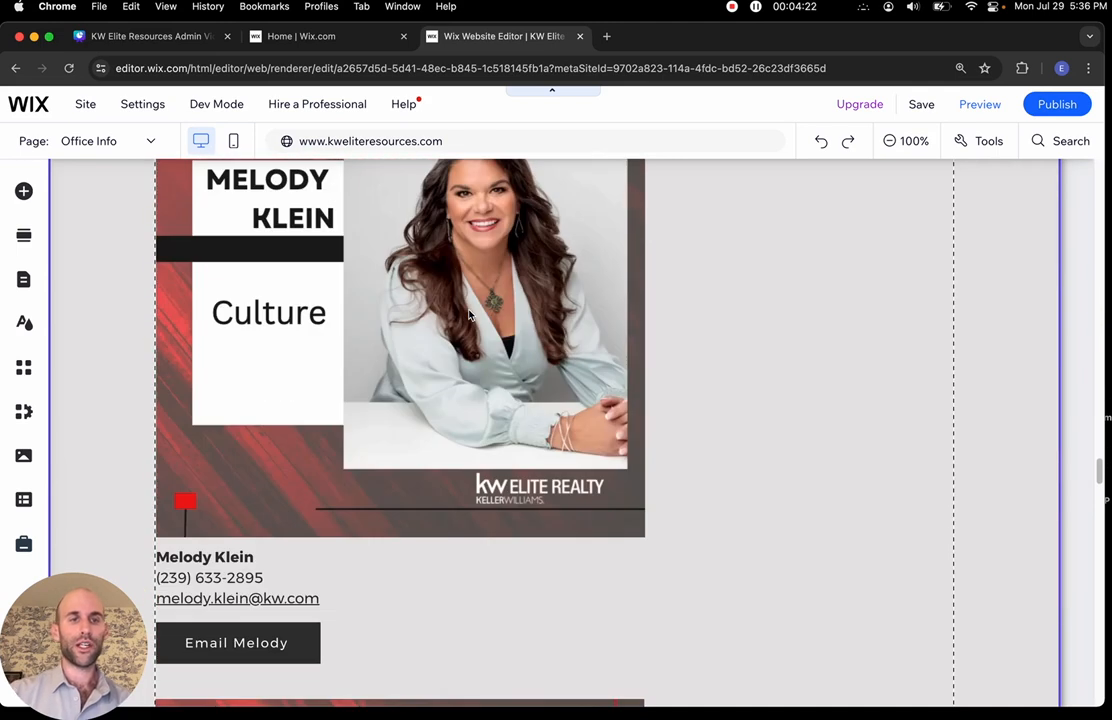
pyautogui.scroll(2, 469, 315)
pyautogui.scroll(-10, 469, 315)
pyautogui.scroll(-2, 469, 315)
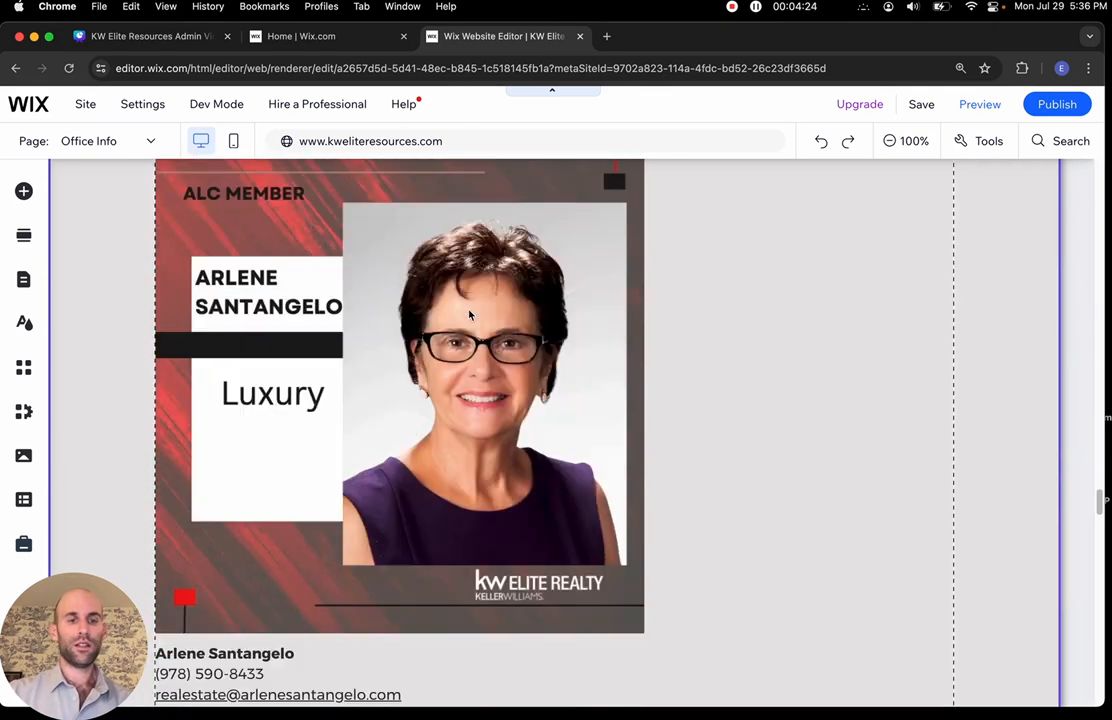
pyautogui.scroll(-12, 439, 476)
pyautogui.scroll(-10, 439, 478)
# Select the Education ALC card image and dismiss the image picker without choosing
pyautogui.scroll(3, 439, 478)
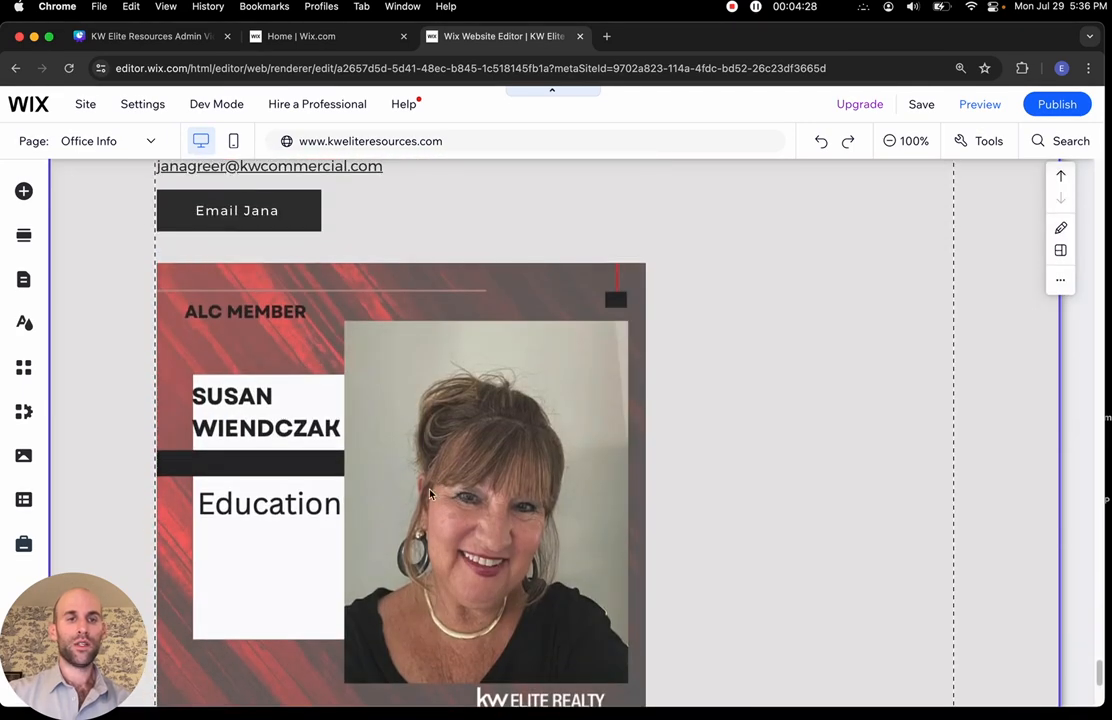
pyautogui.click(345, 505)
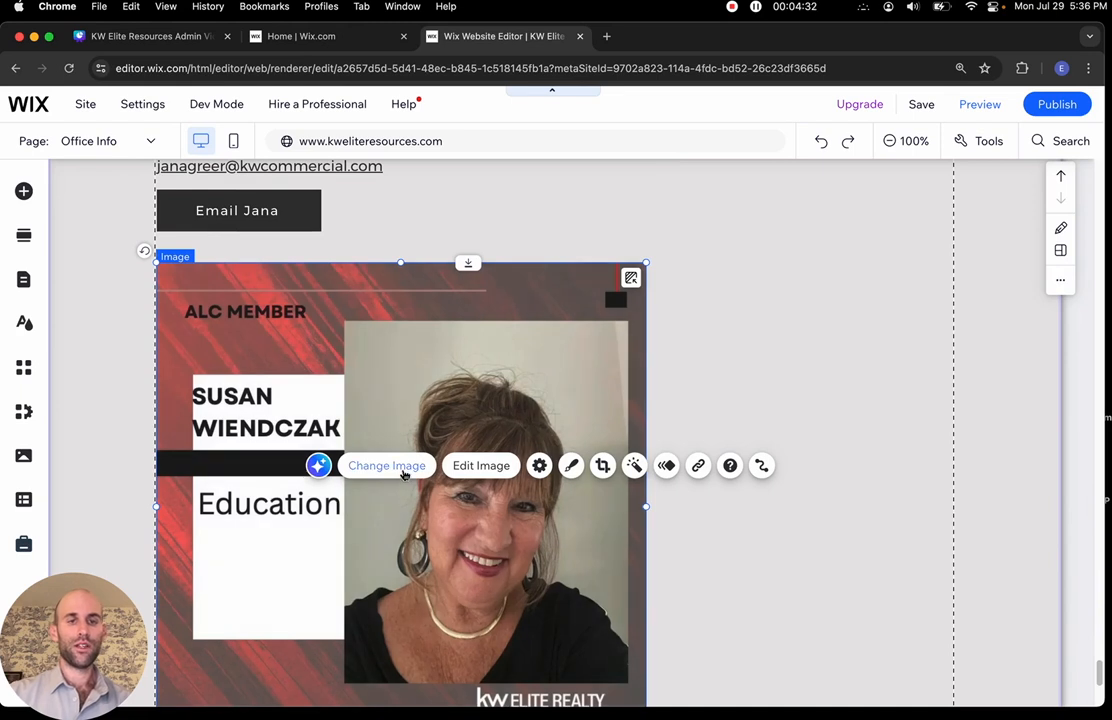
pyautogui.click(404, 474)
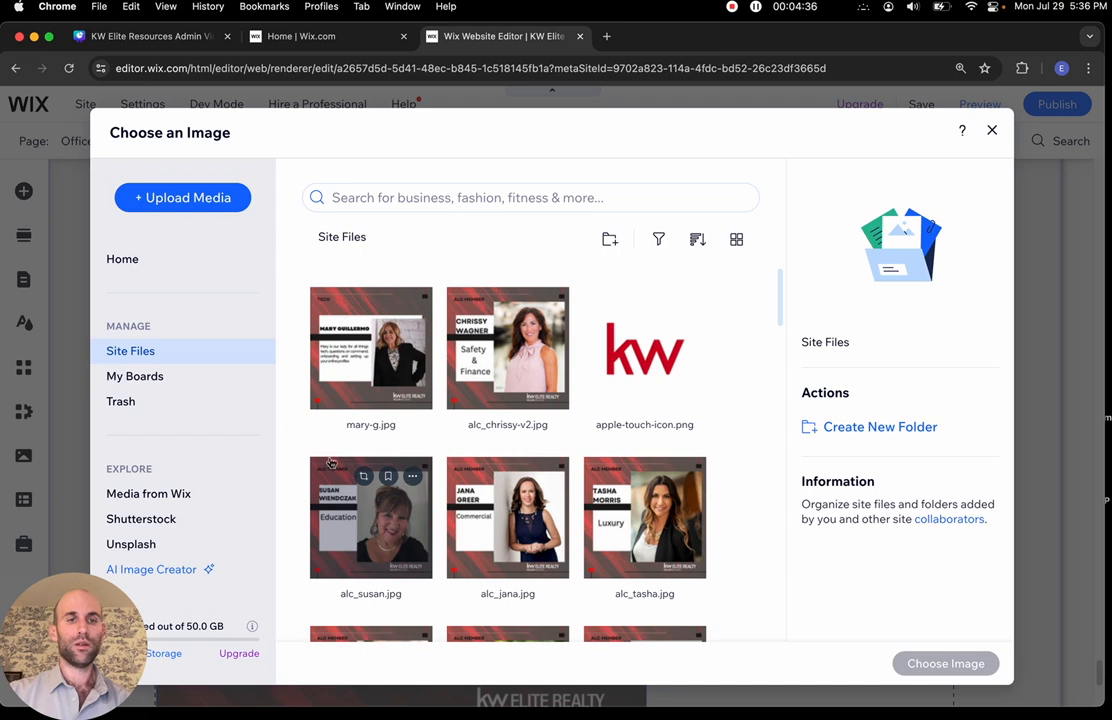
pyautogui.click(992, 130)
# Scroll up to the Tech staff card and select its image
pyautogui.scroll(3, 251, 427)
pyautogui.scroll(15, 251, 427)
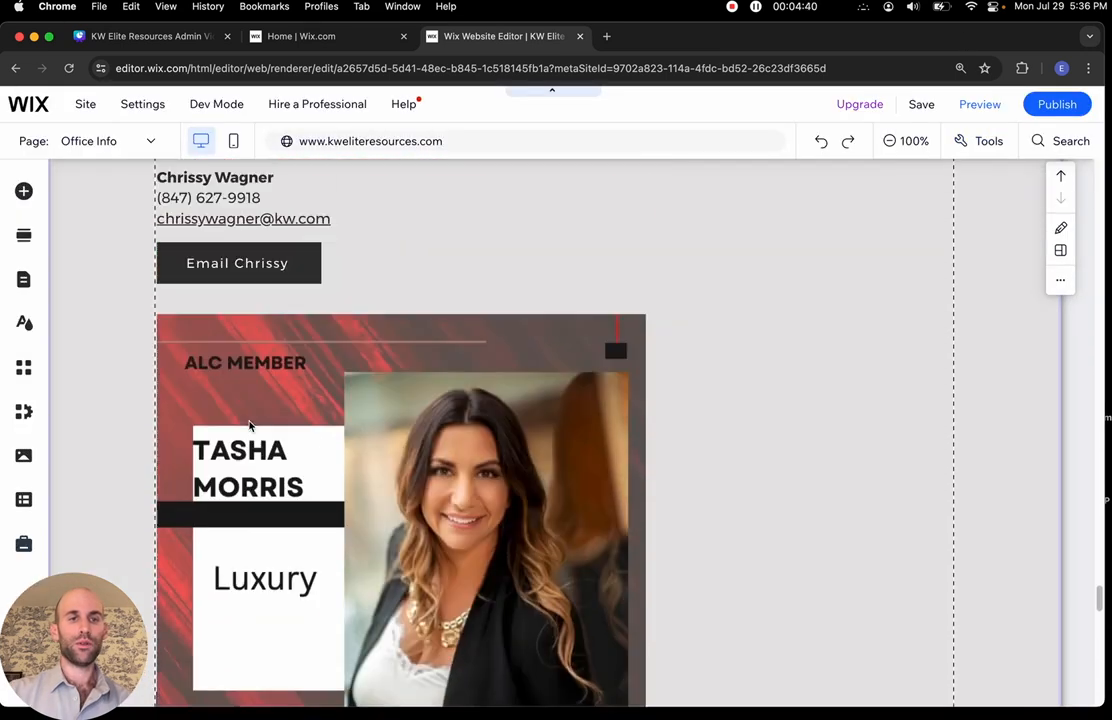
pyautogui.scroll(15, 251, 427)
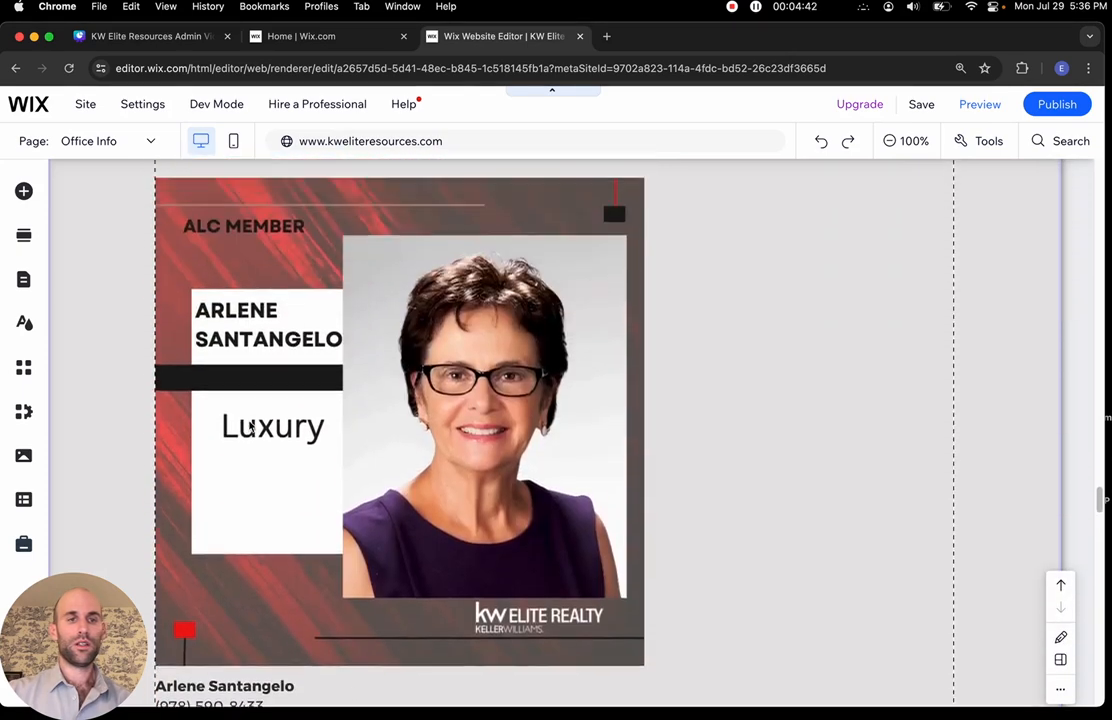
pyautogui.scroll(15, 251, 427)
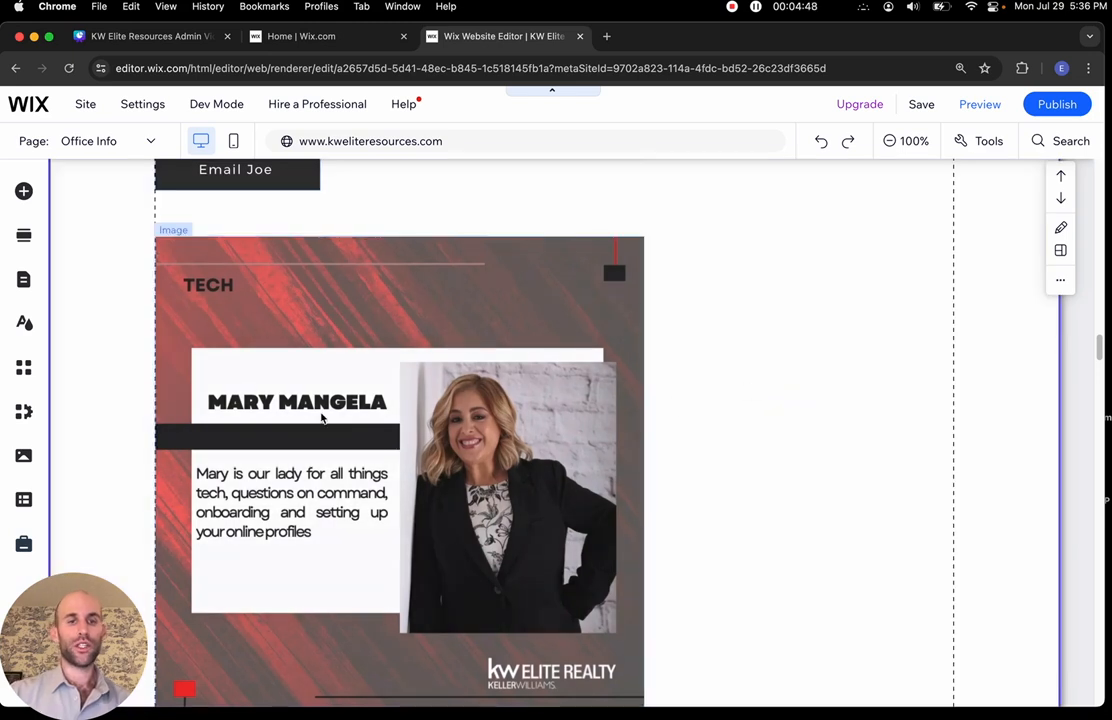
pyautogui.scroll(-2, 322, 418)
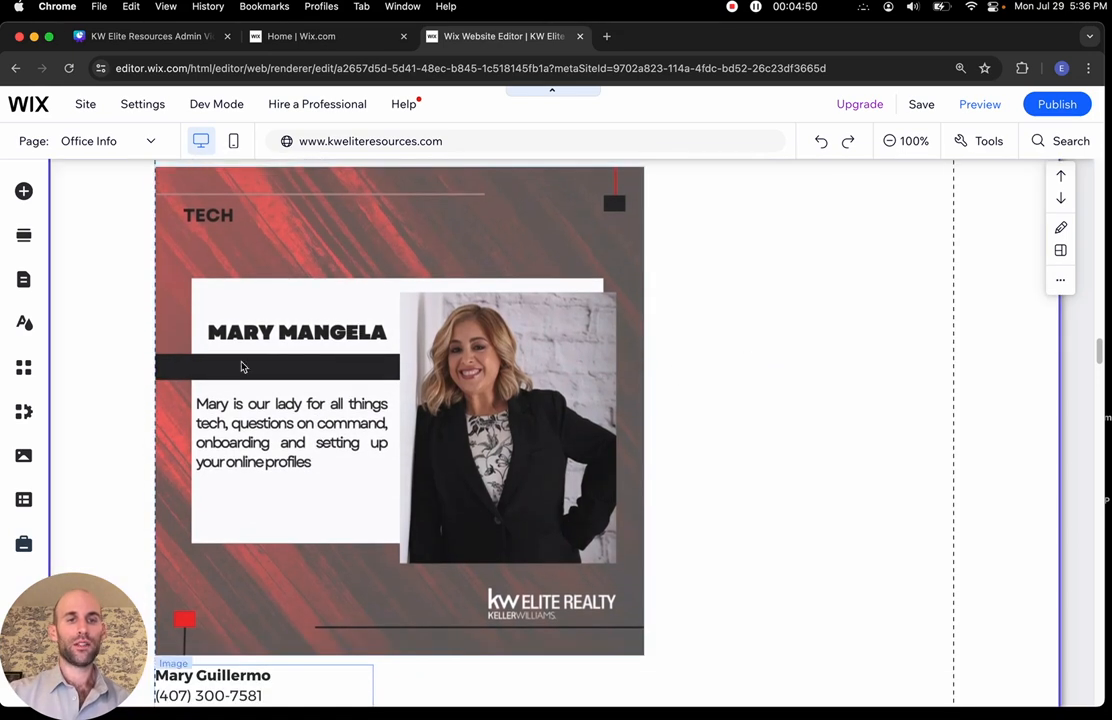
pyautogui.scroll(-2, 268, 576)
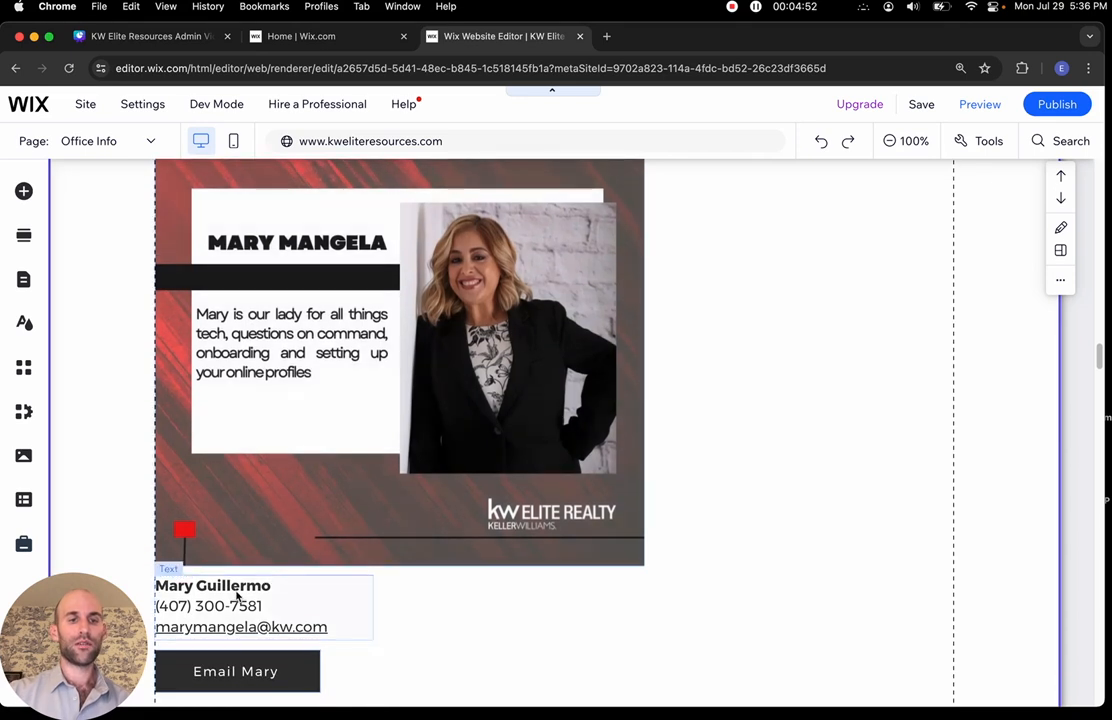
pyautogui.scroll(1, 323, 316)
pyautogui.click(322, 310)
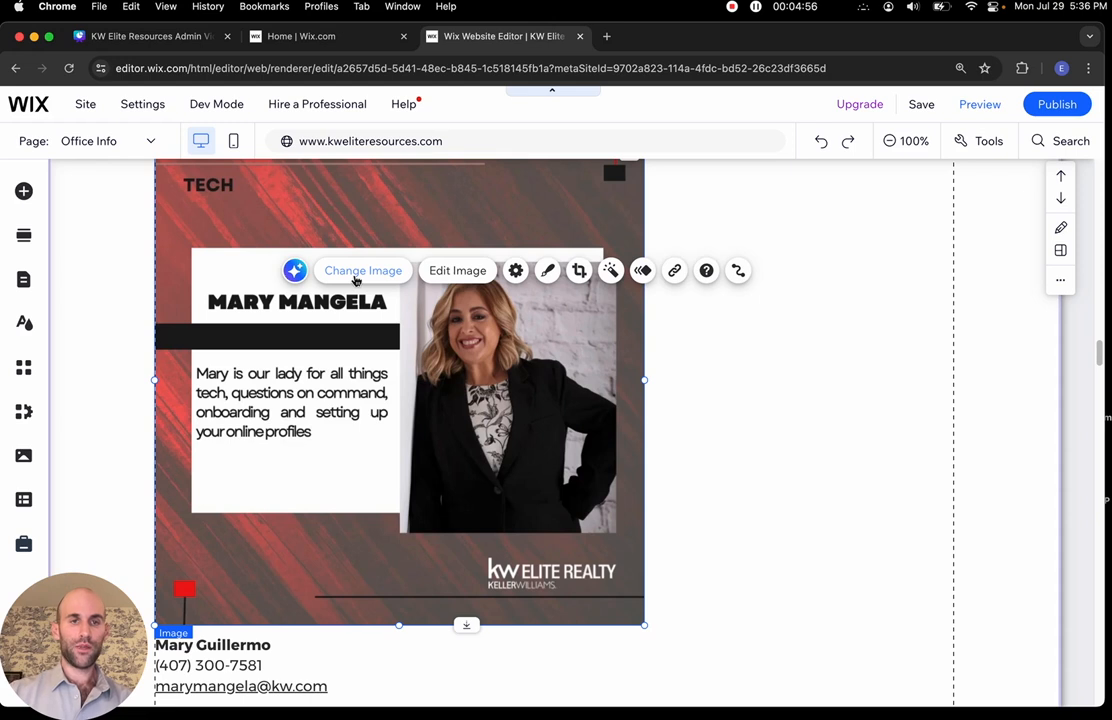
# Swap the Tech card picture for mary-g.jpg from Site Files
pyautogui.click(355, 280)
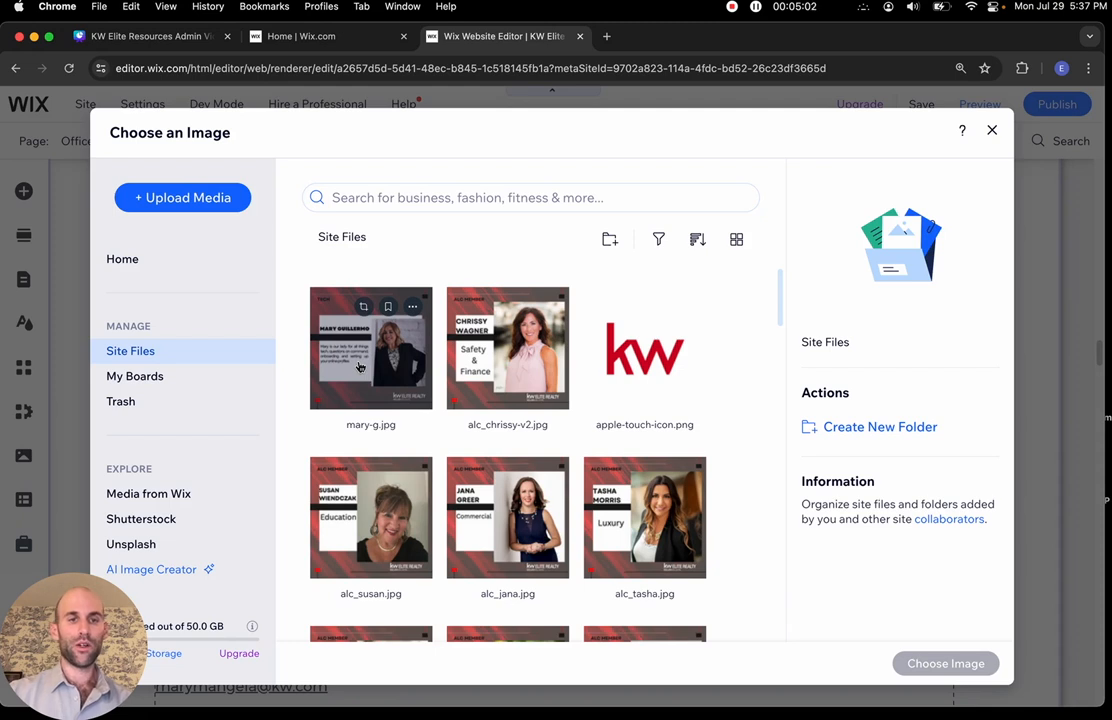
pyautogui.click(359, 367)
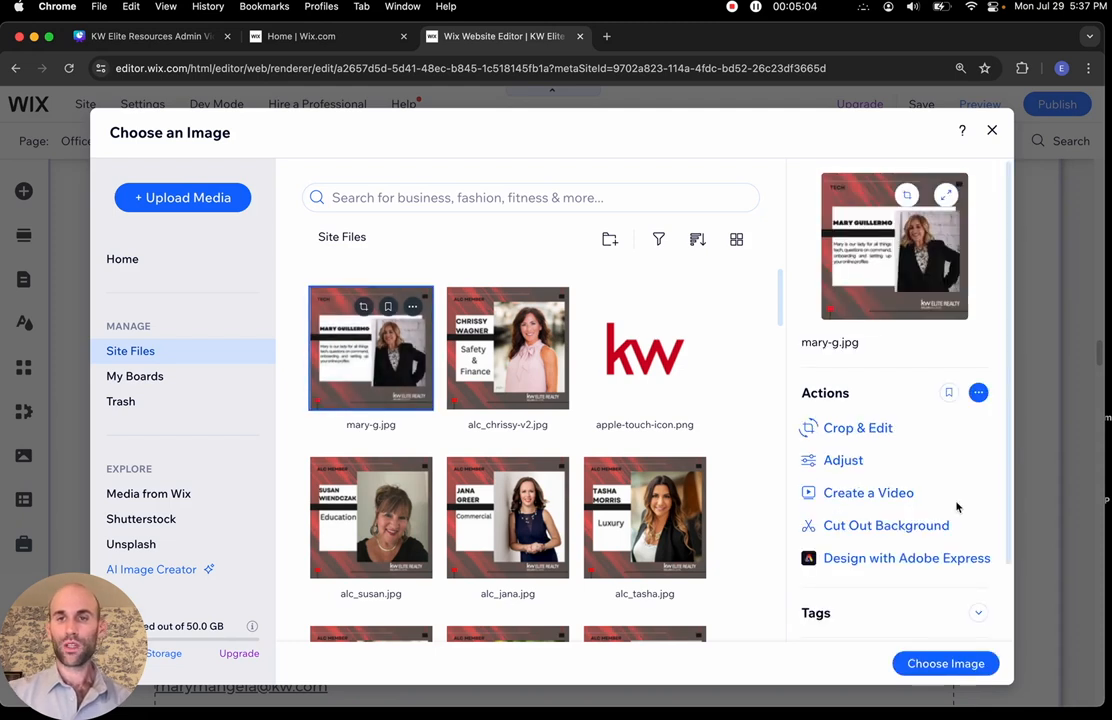
pyautogui.click(944, 664)
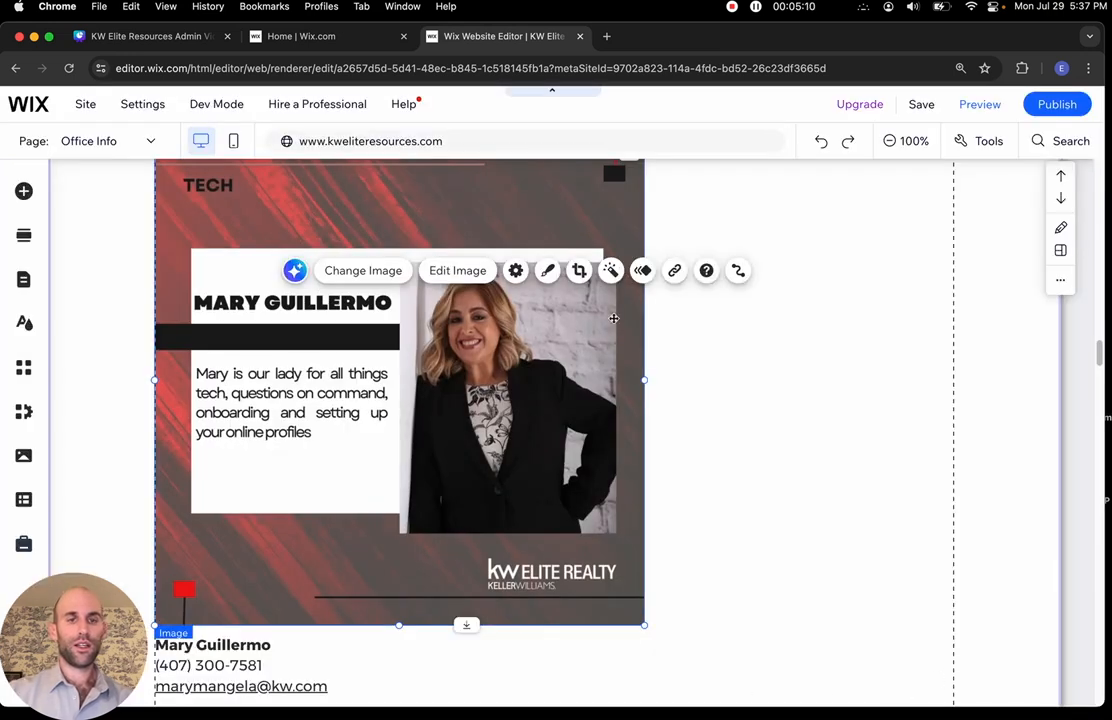
pyautogui.scroll(2, 387, 358)
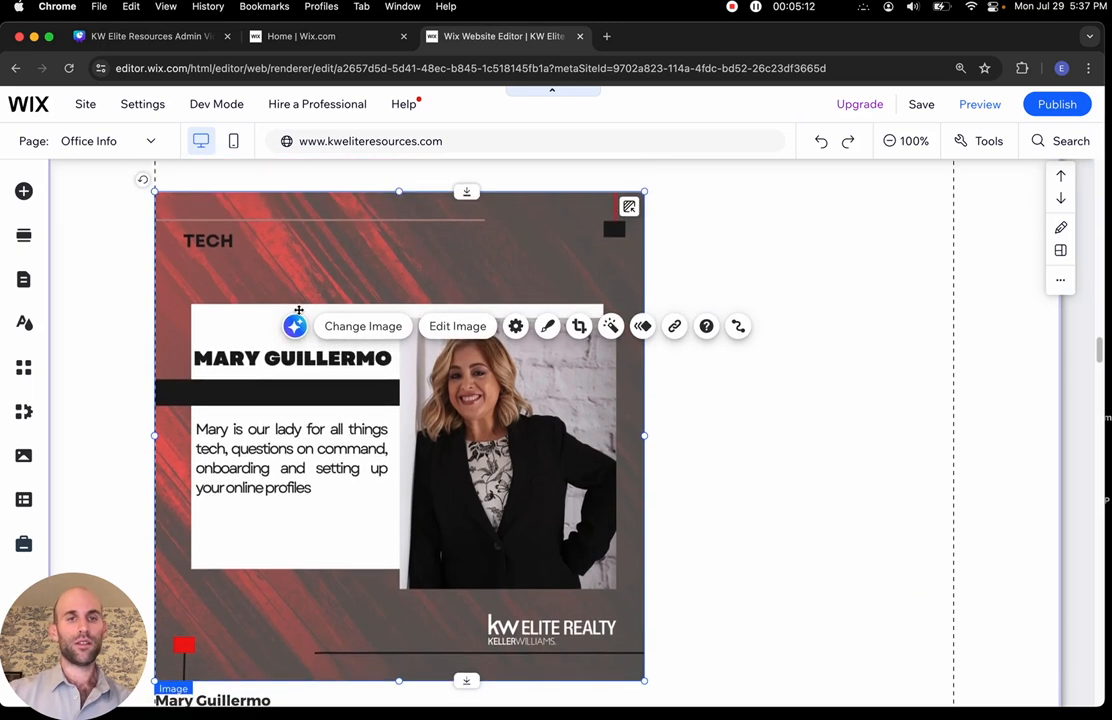
pyautogui.click(750, 462)
pyautogui.scroll(-4, 750, 462)
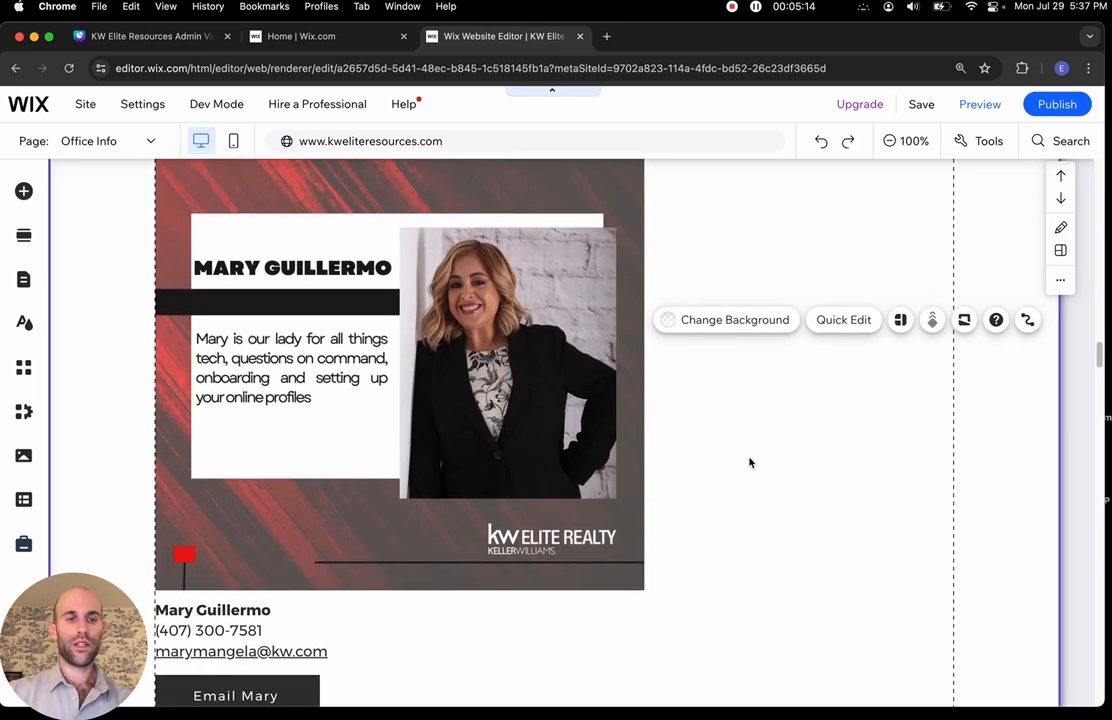
pyautogui.scroll(-3, 750, 462)
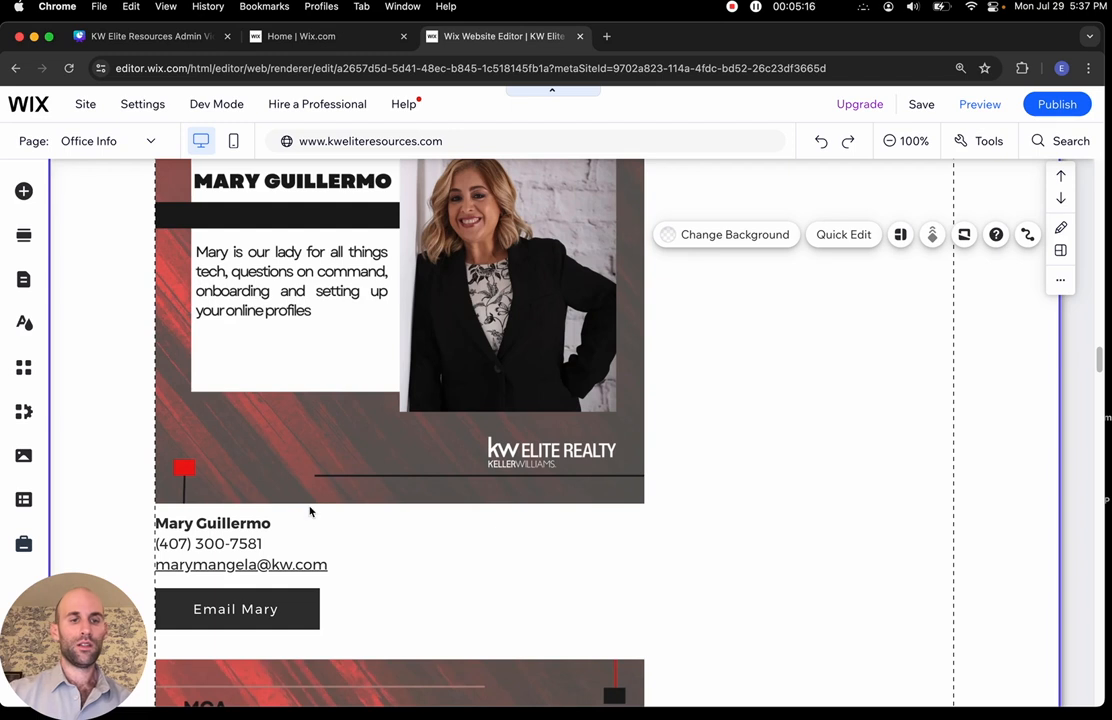
pyautogui.click(218, 524)
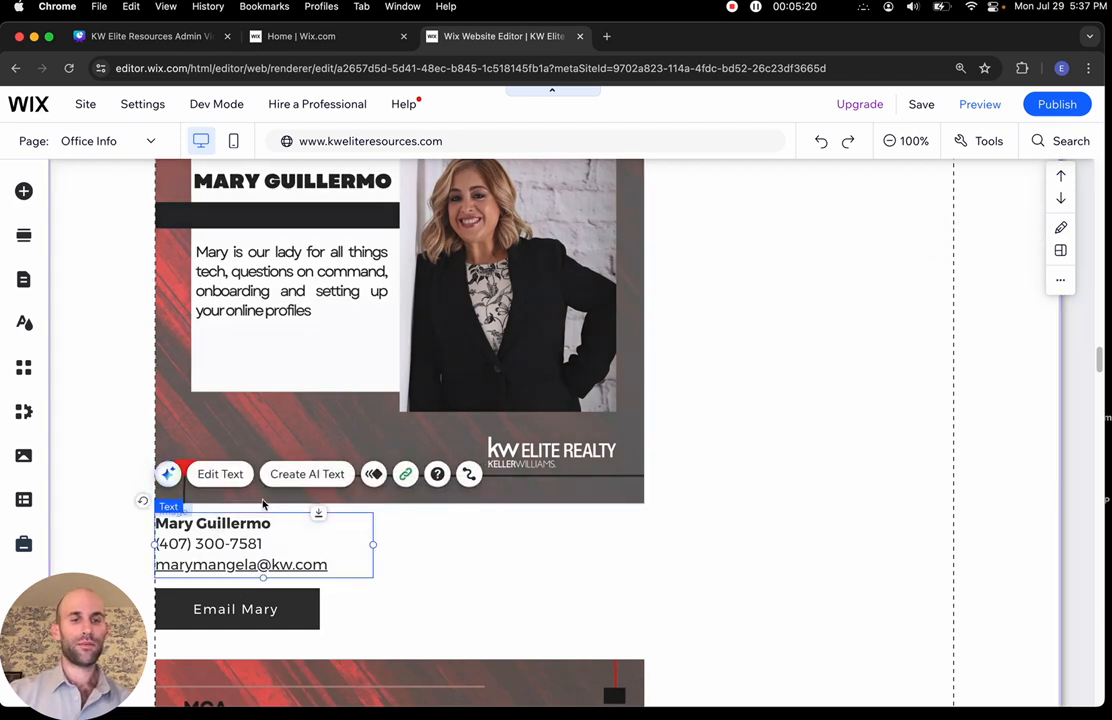
pyautogui.click(258, 618)
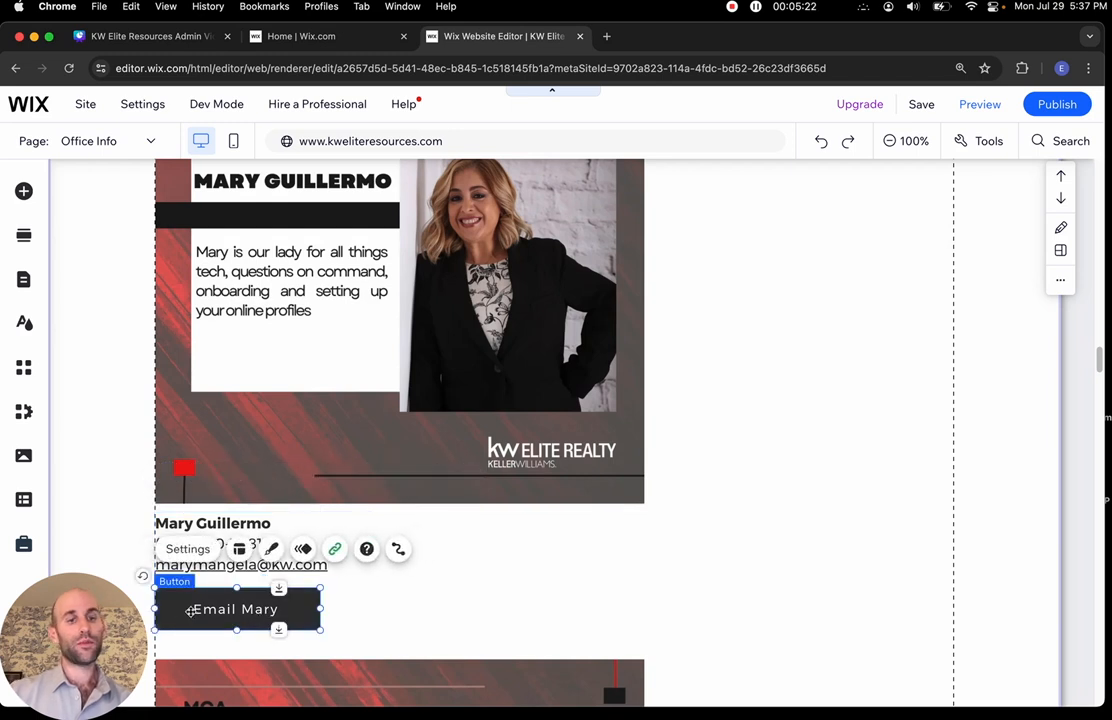
pyautogui.click(336, 549)
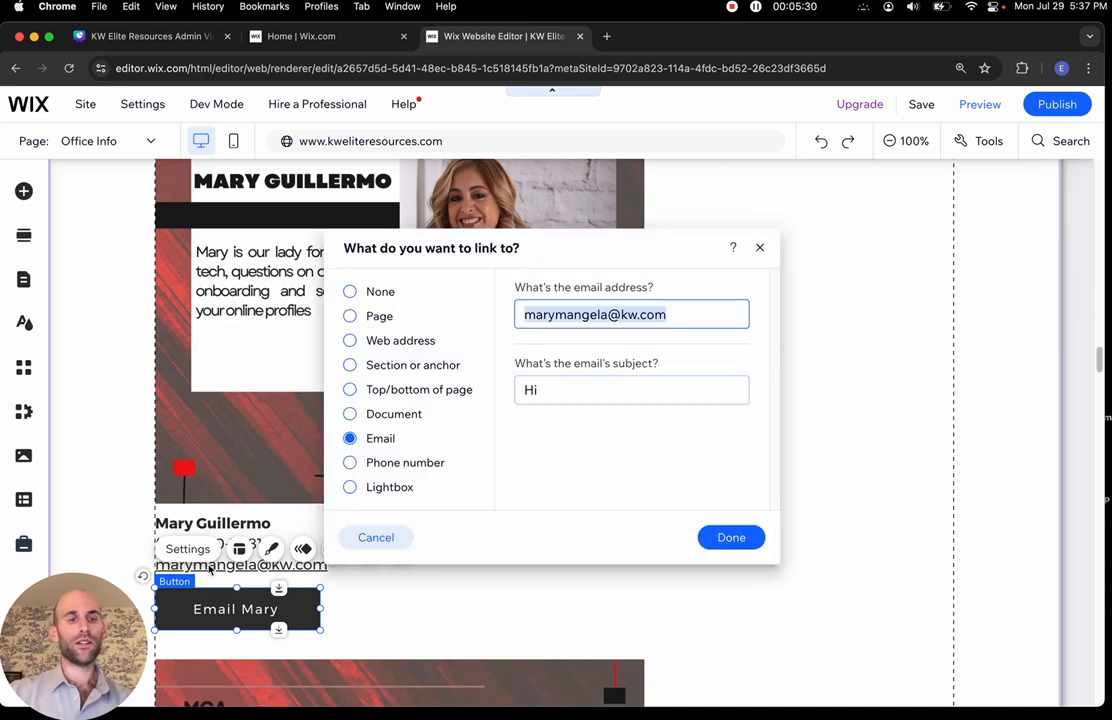
pyautogui.click(350, 441)
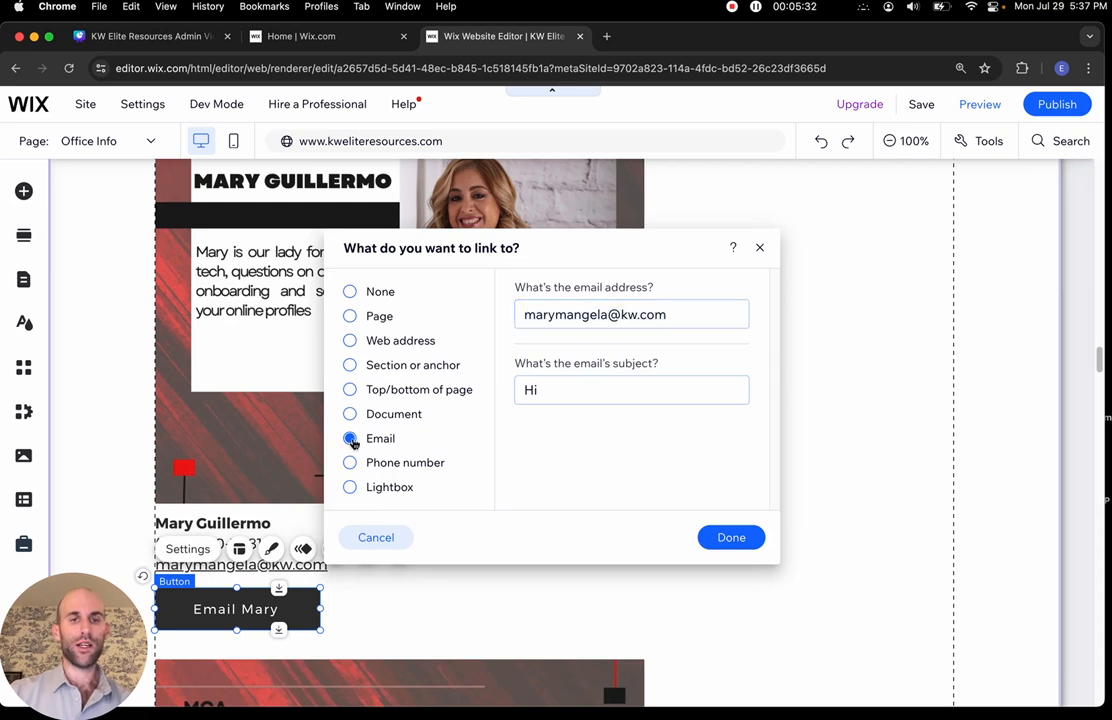
pyautogui.click(599, 315)
pyautogui.click(728, 541)
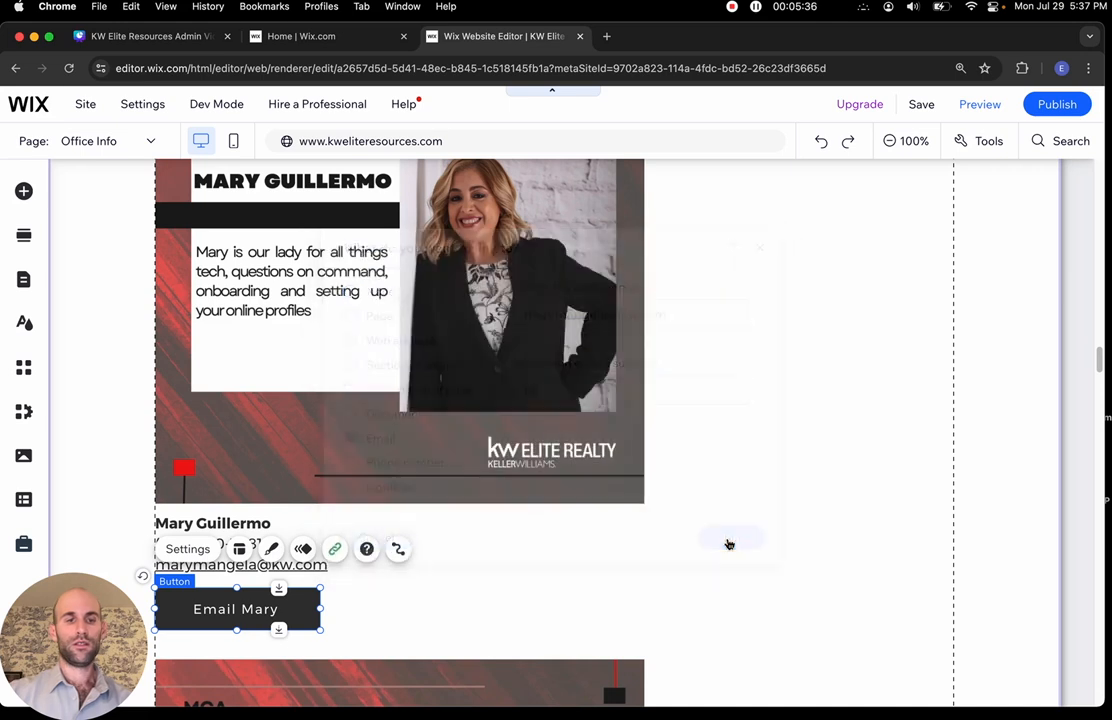
pyautogui.scroll(3, 711, 492)
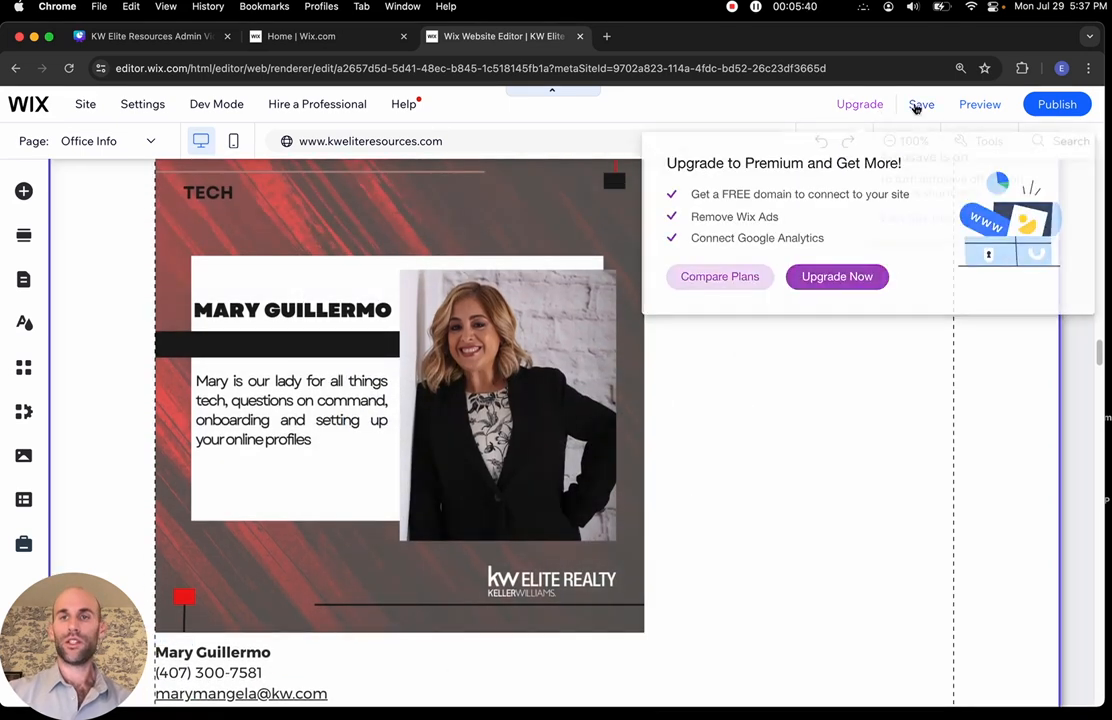
# Save the site, dismiss the saved confirmation, and scroll back to the page top
pyautogui.click(919, 107)
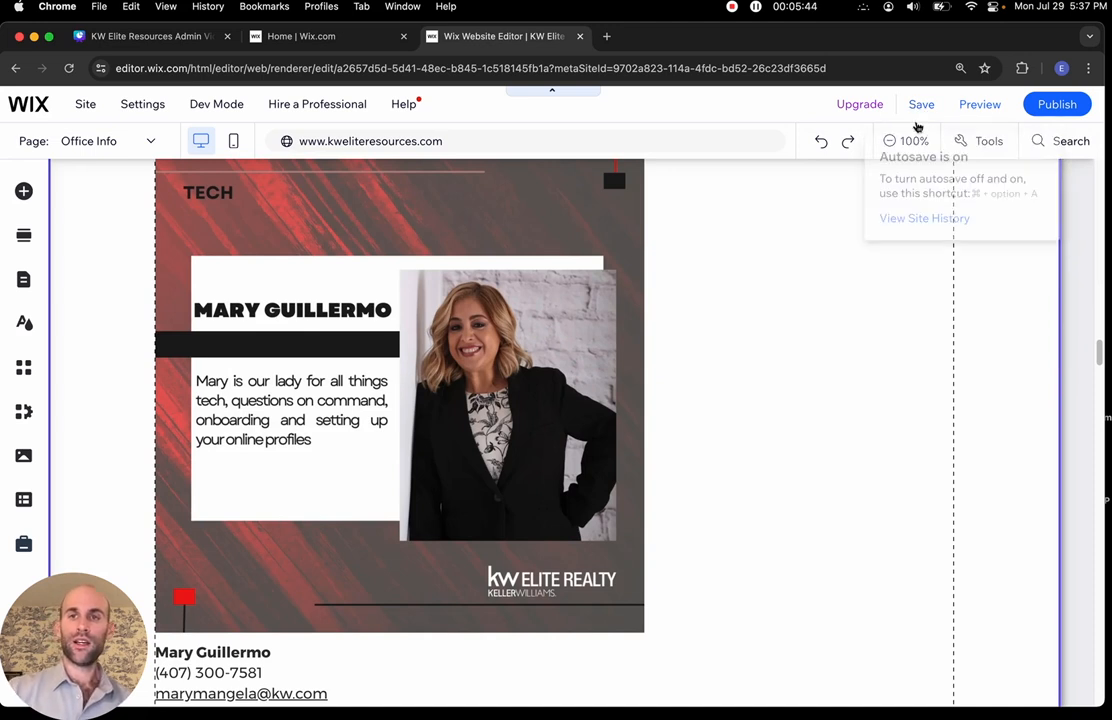
pyautogui.click(922, 108)
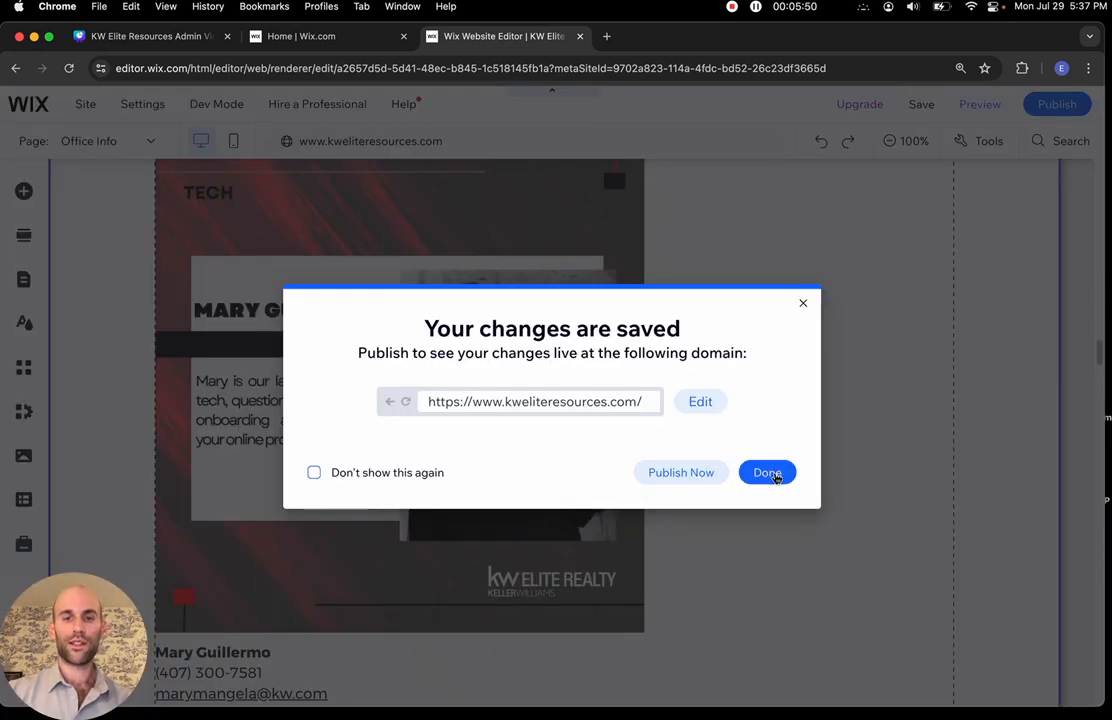
pyautogui.click(767, 473)
pyautogui.scroll(1, 775, 480)
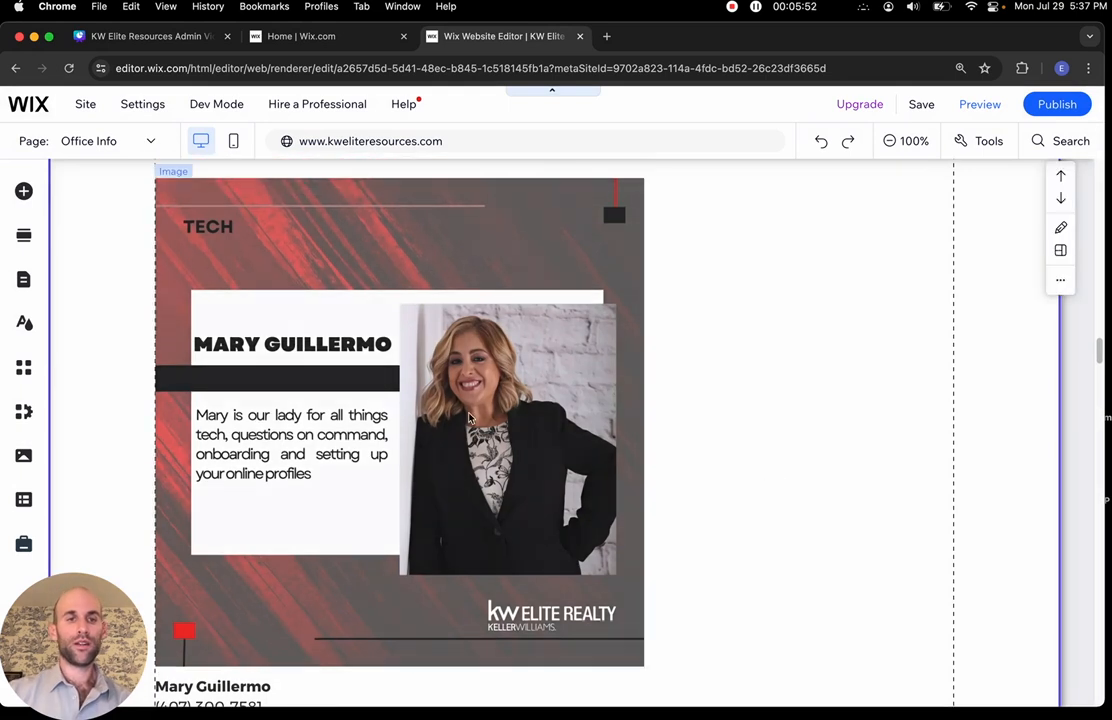
pyautogui.scroll(20, 745, 311)
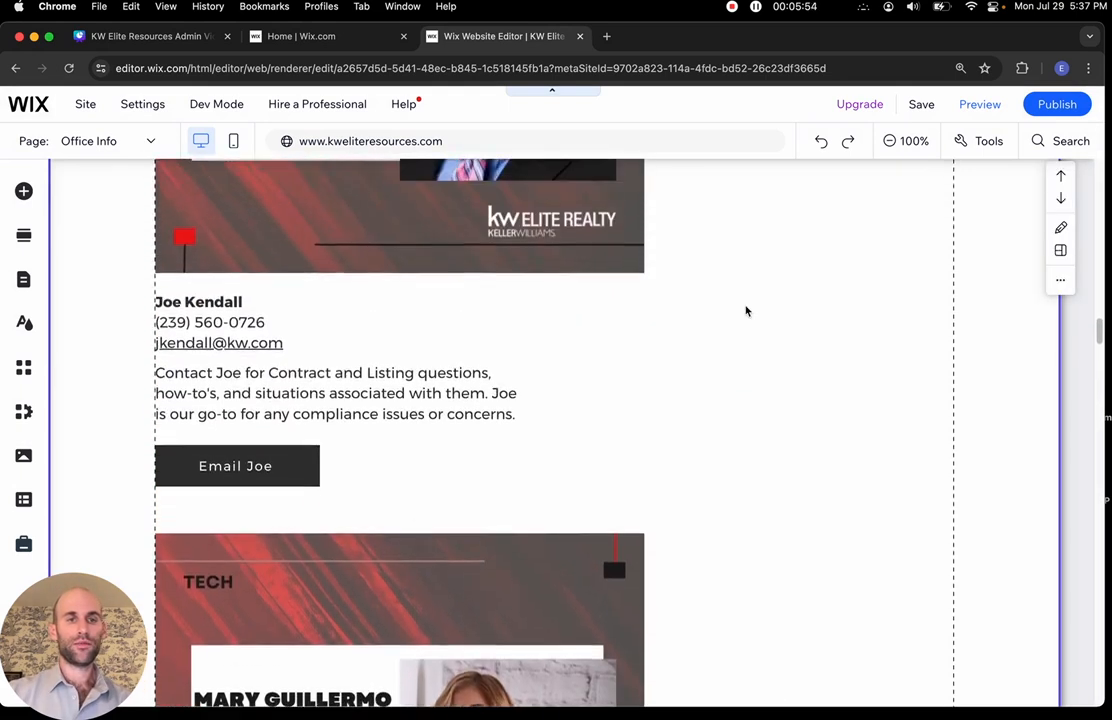
pyautogui.scroll(15, 745, 311)
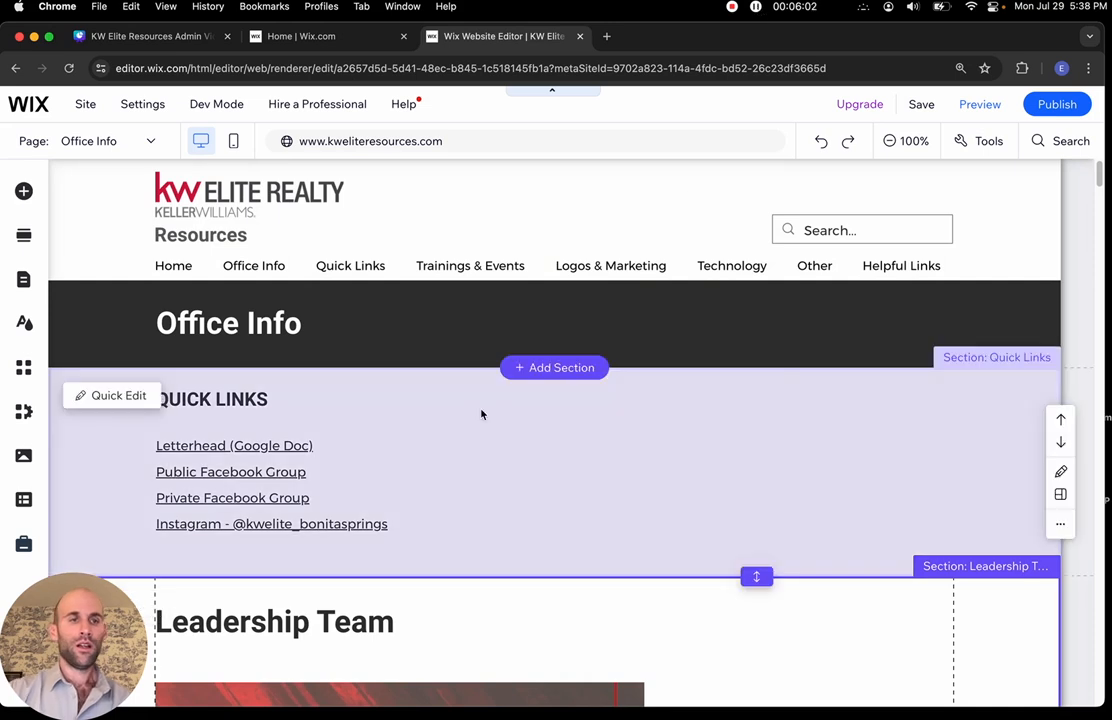
pyautogui.click(175, 38)
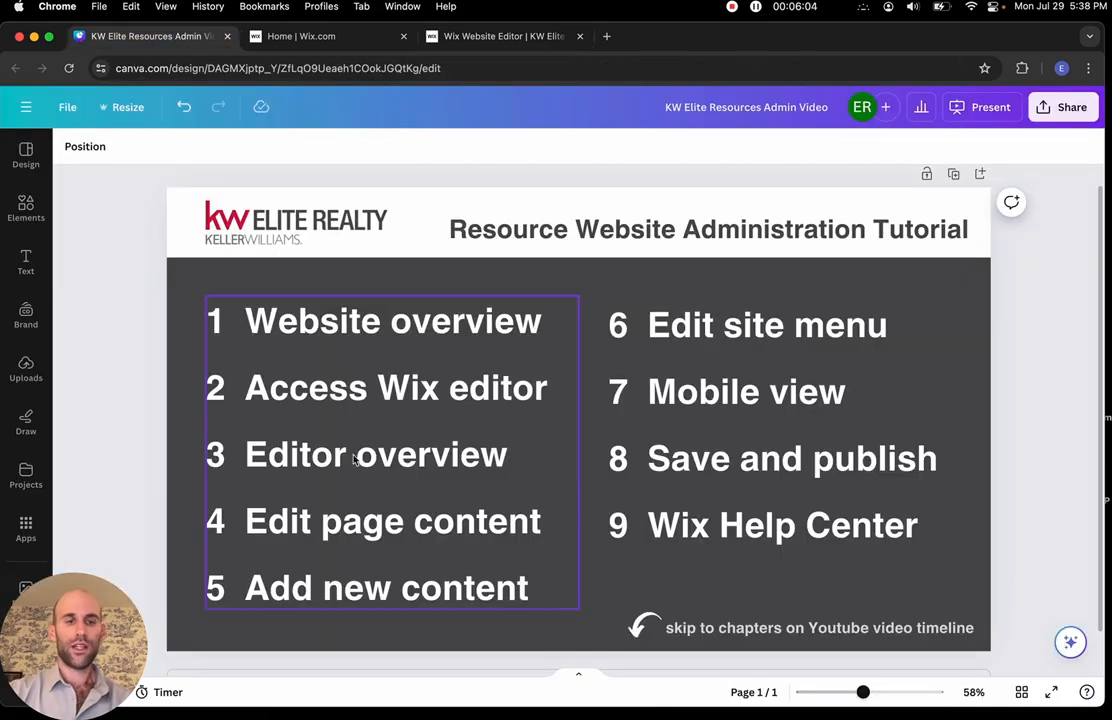
pyautogui.tripleClick(678, 327)
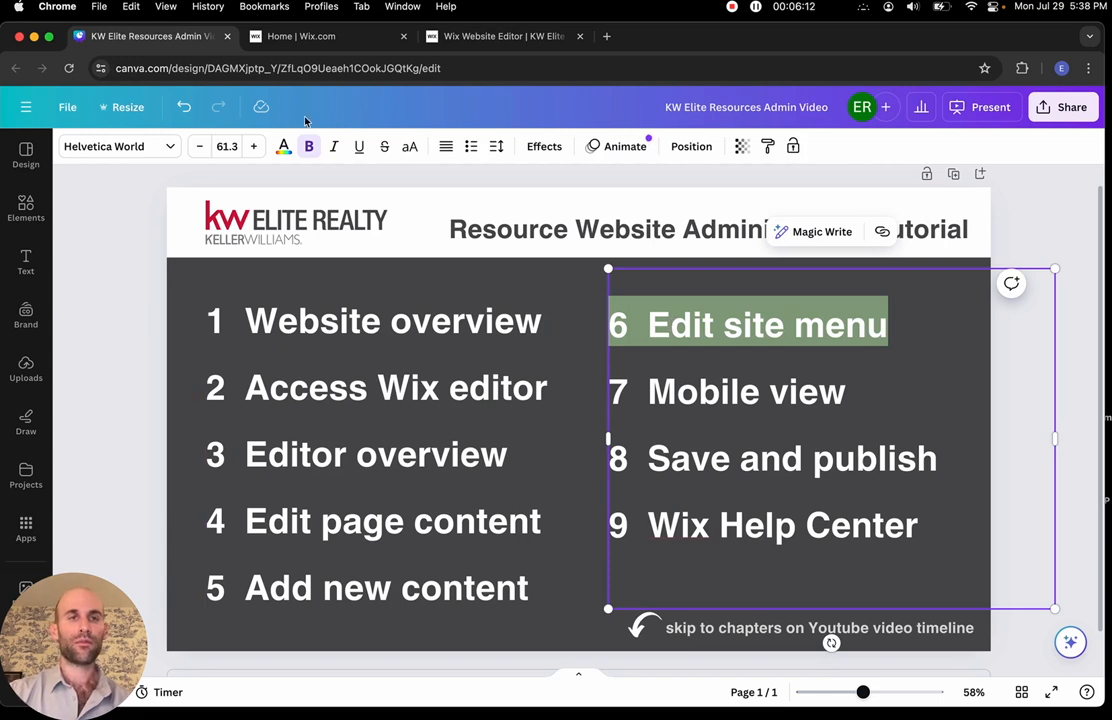
pyautogui.click(478, 38)
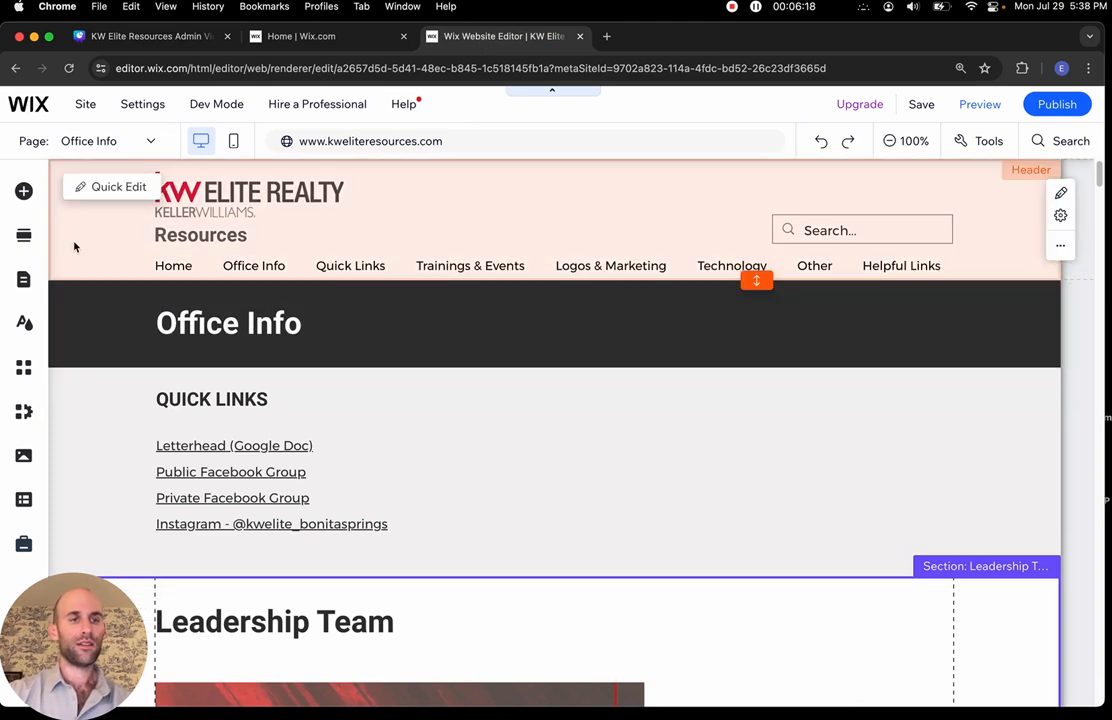
# Open Site Pages and Menu and browse the Site Menu list around Office Info
pyautogui.click(25, 283)
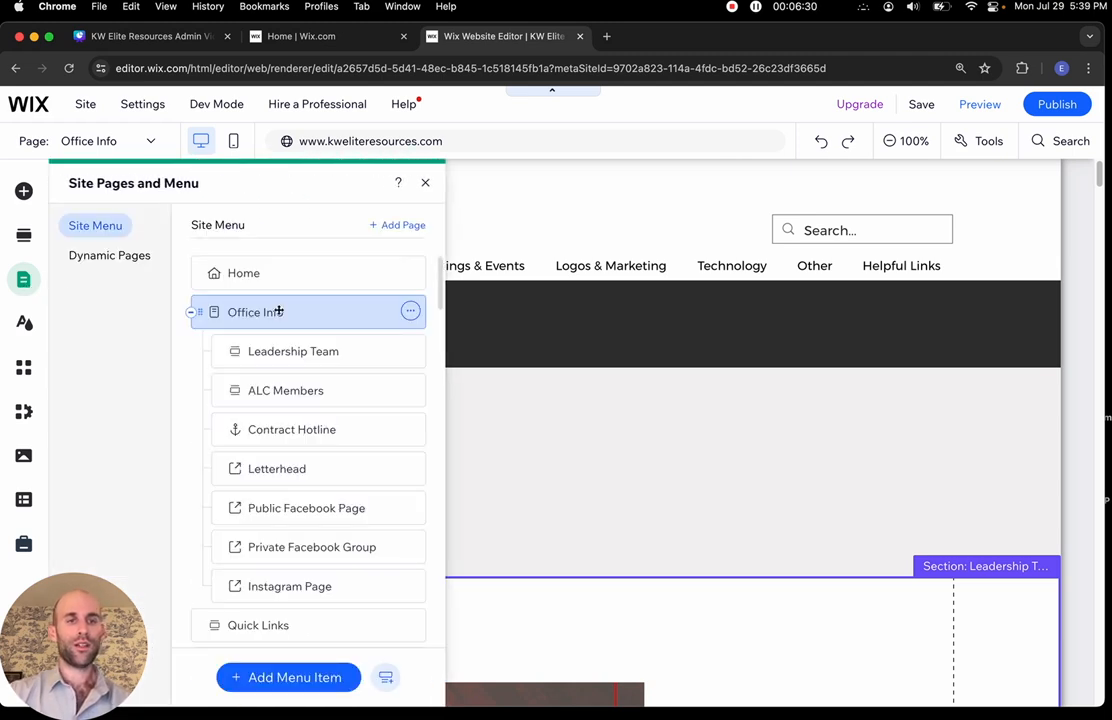
pyautogui.moveTo(279, 312); pyautogui.dragTo(280, 313)
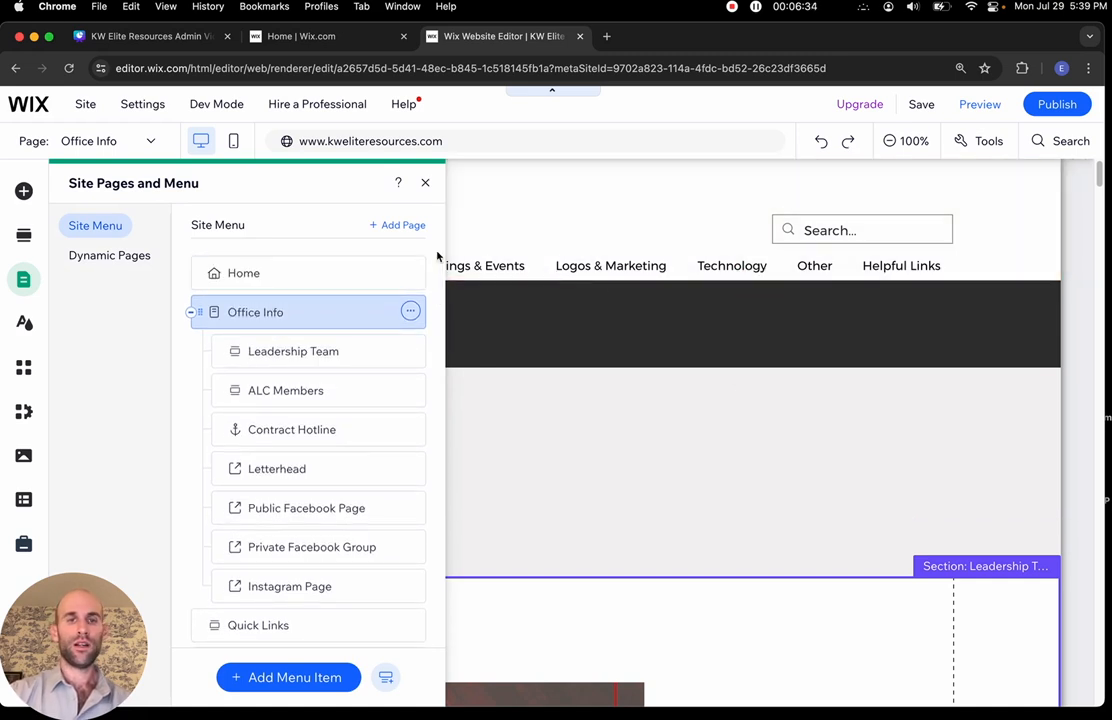
pyautogui.scroll(-15, 249, 372)
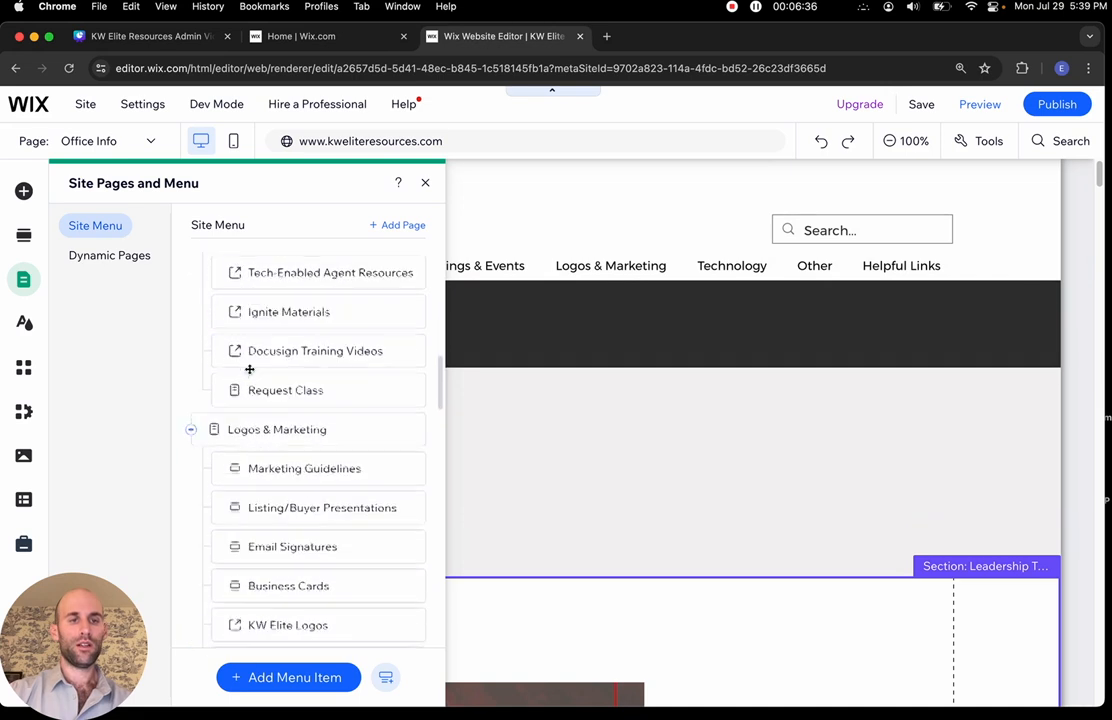
pyautogui.scroll(-20, 249, 370)
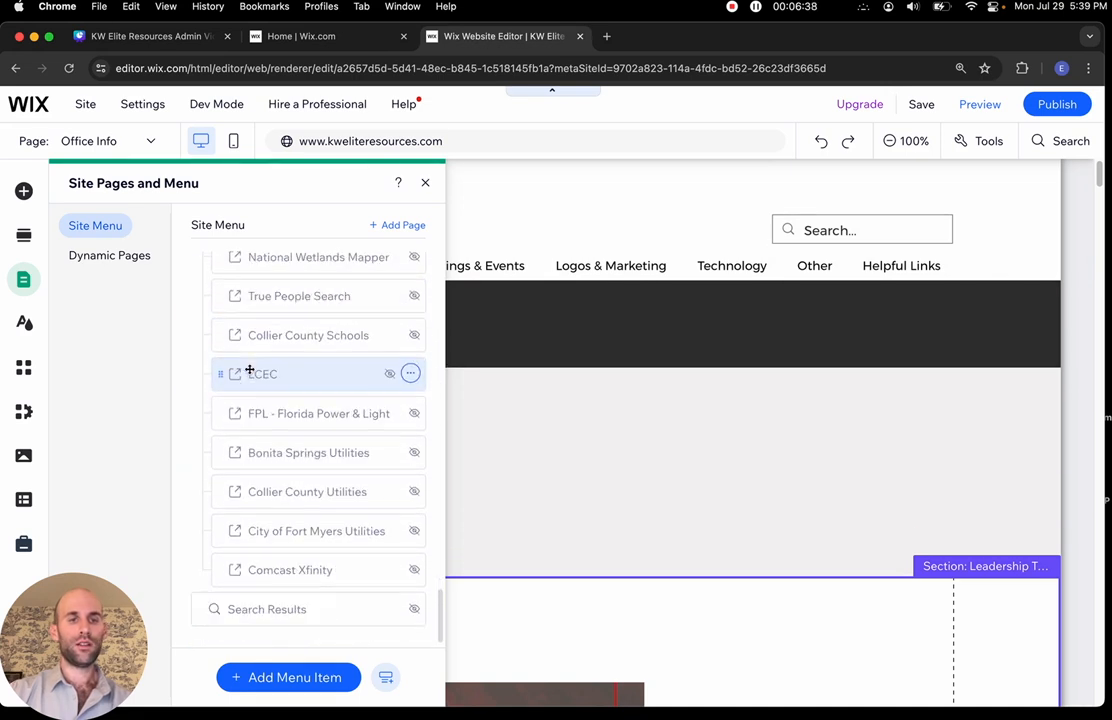
pyautogui.scroll(5, 249, 369)
pyautogui.scroll(20, 249, 369)
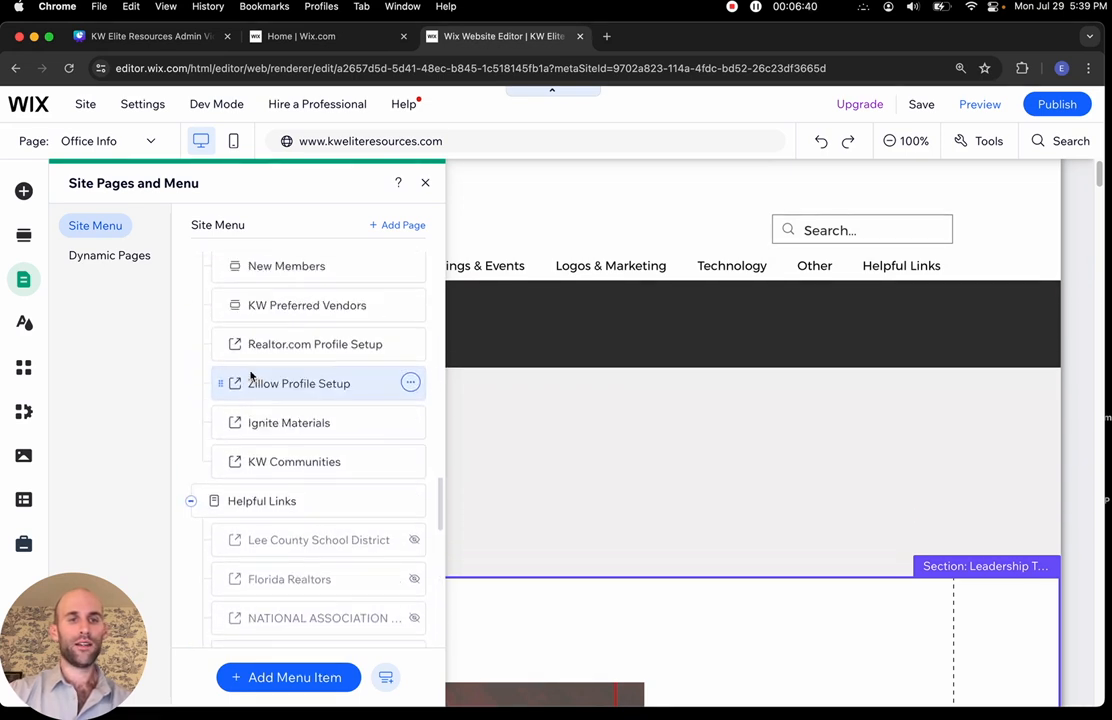
pyautogui.scroll(15, 249, 369)
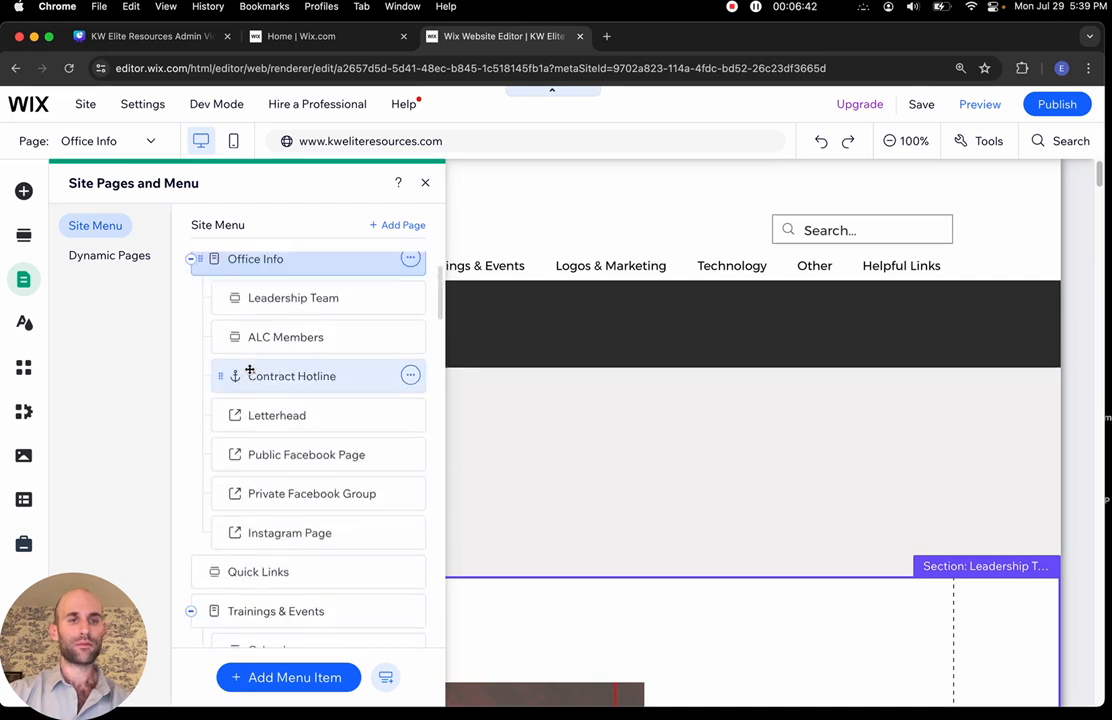
# Scroll down the Site Menu list and bring up the Add Menu Item choices
pyautogui.scroll(-5, 250, 375)
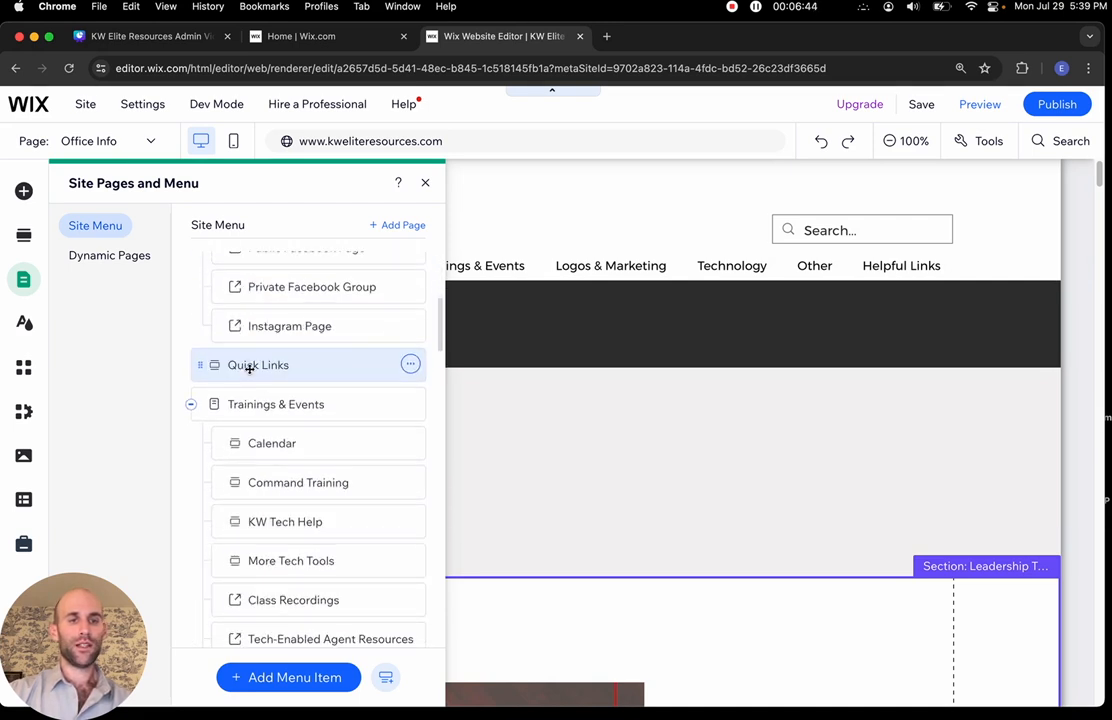
pyautogui.scroll(-6, 249, 368)
pyautogui.scroll(-10, 249, 368)
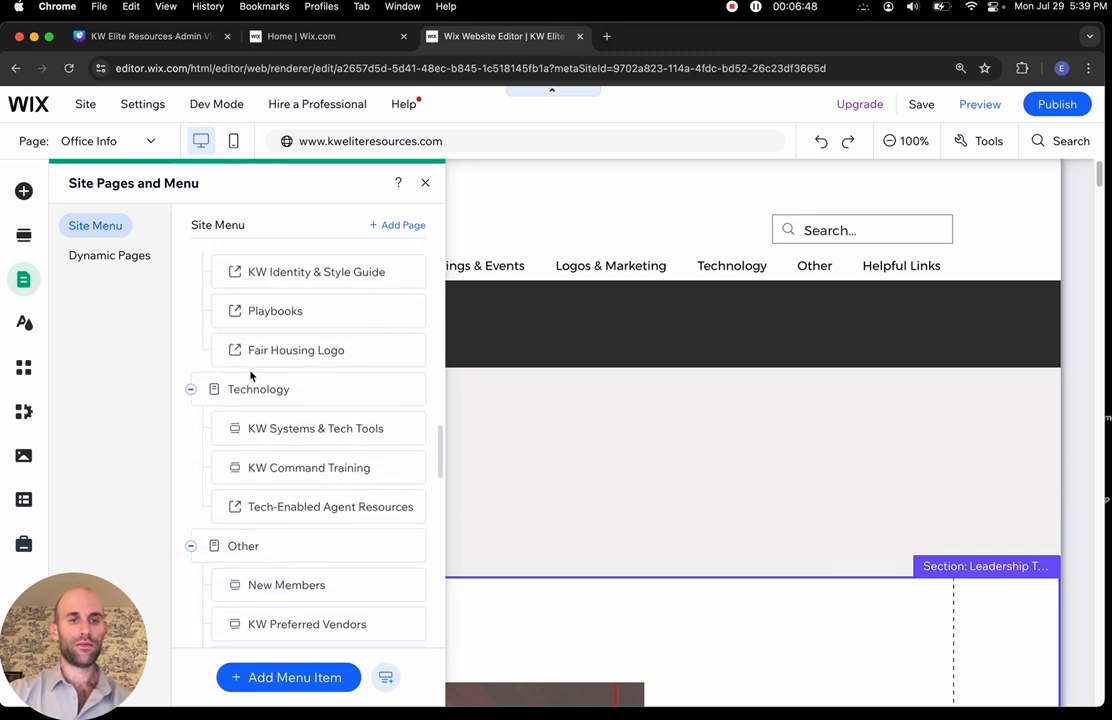
pyautogui.scroll(11, 250, 373)
pyautogui.scroll(3, 249, 370)
pyautogui.scroll(-2, 248, 367)
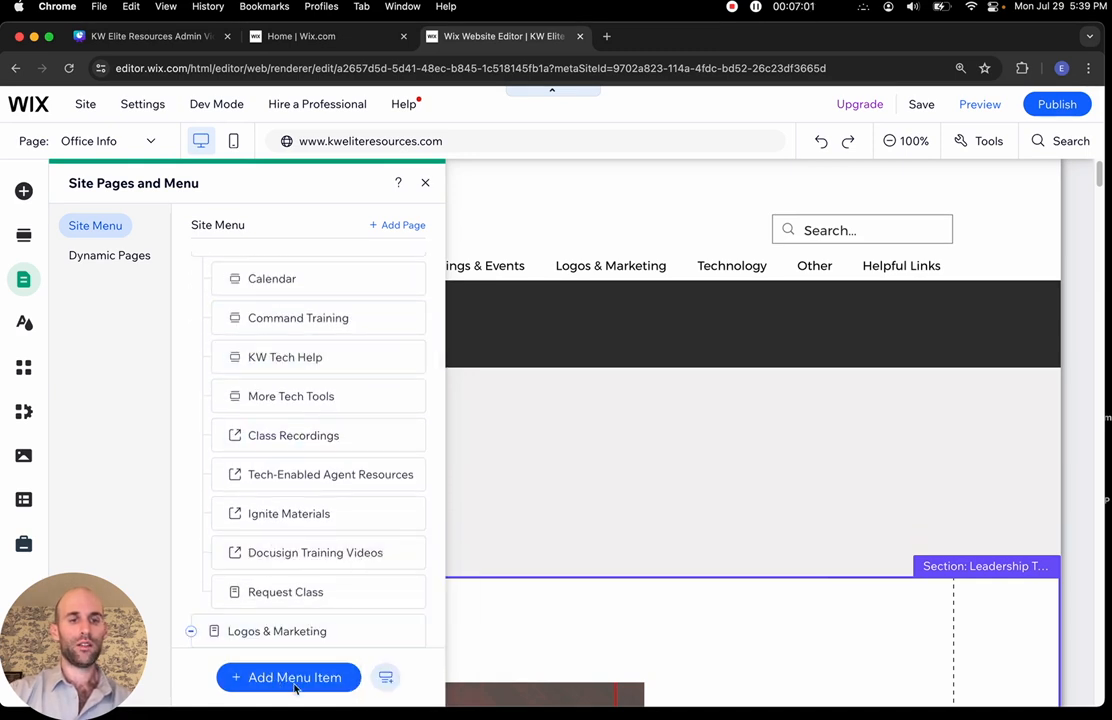
pyautogui.click(296, 680)
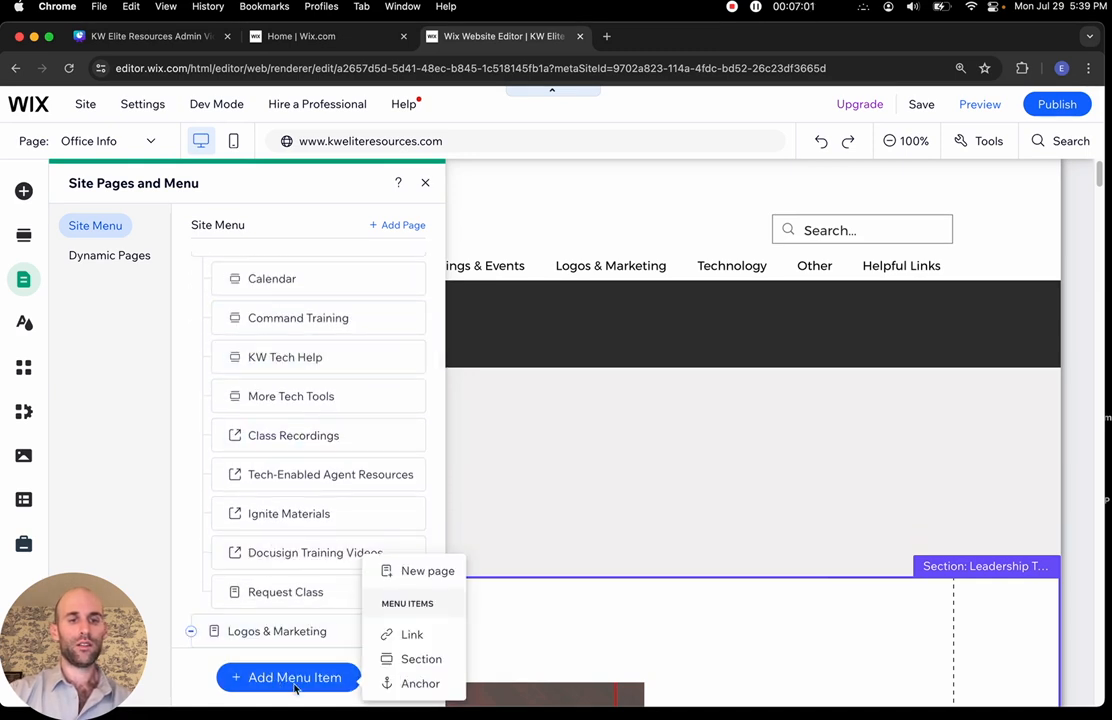
# Add a Section menu item anchored to KW Tech Help on the Trainings & Events page
pyautogui.click(398, 660)
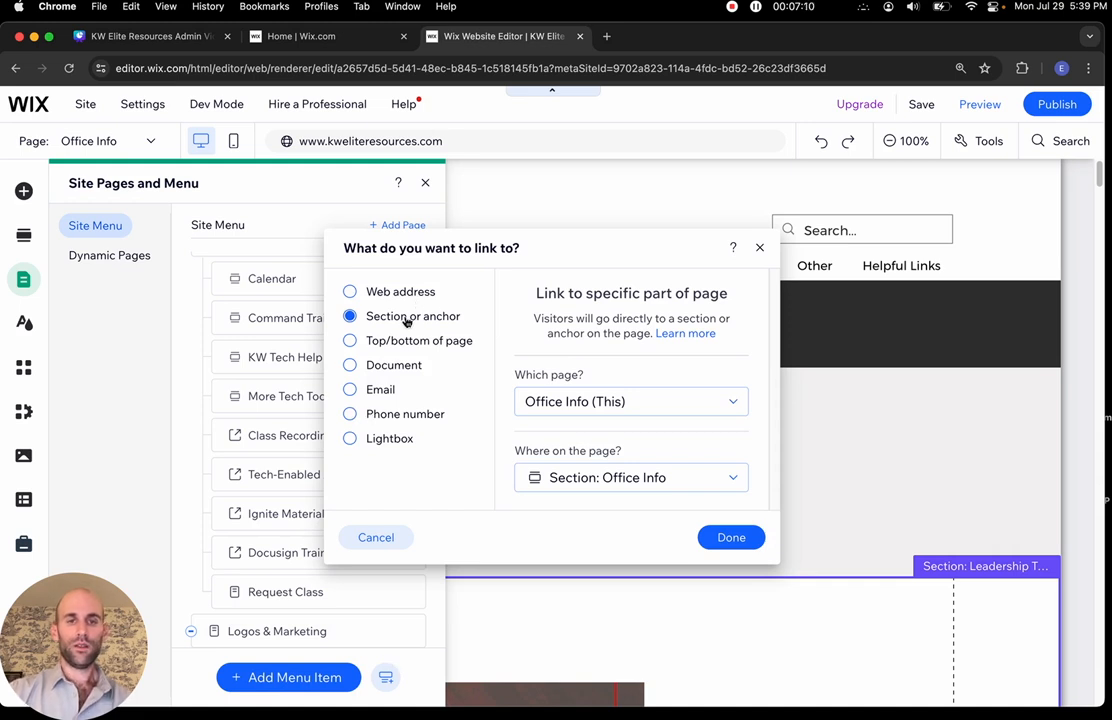
pyautogui.click(625, 403)
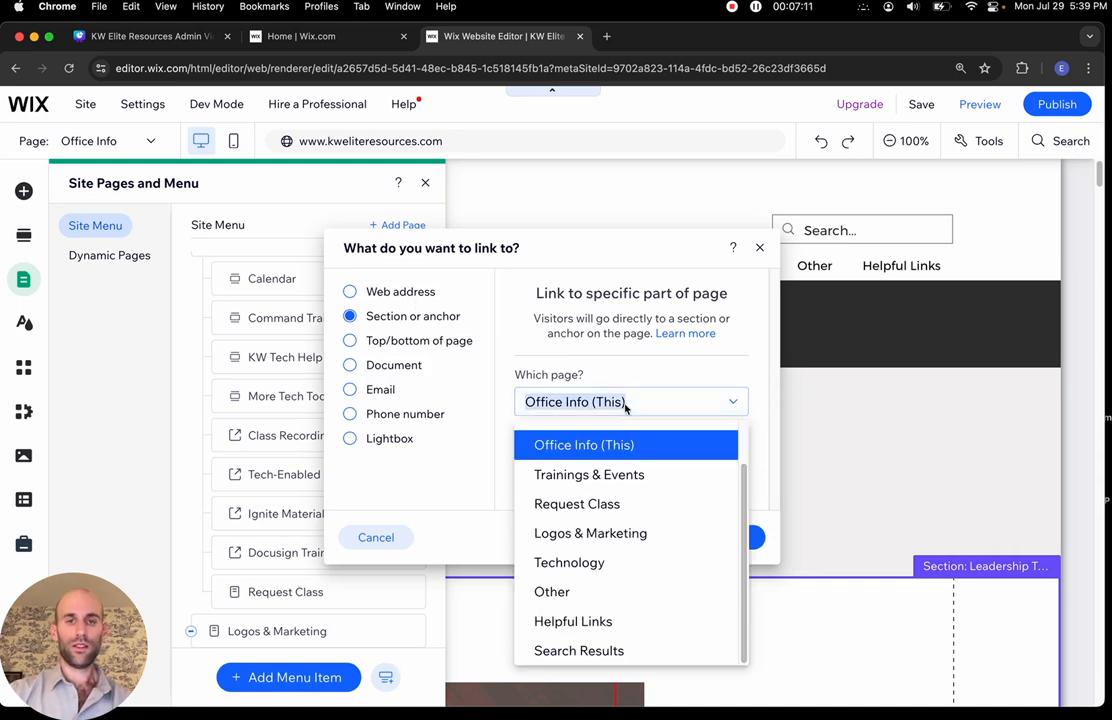
pyautogui.click(605, 474)
pyautogui.click(600, 480)
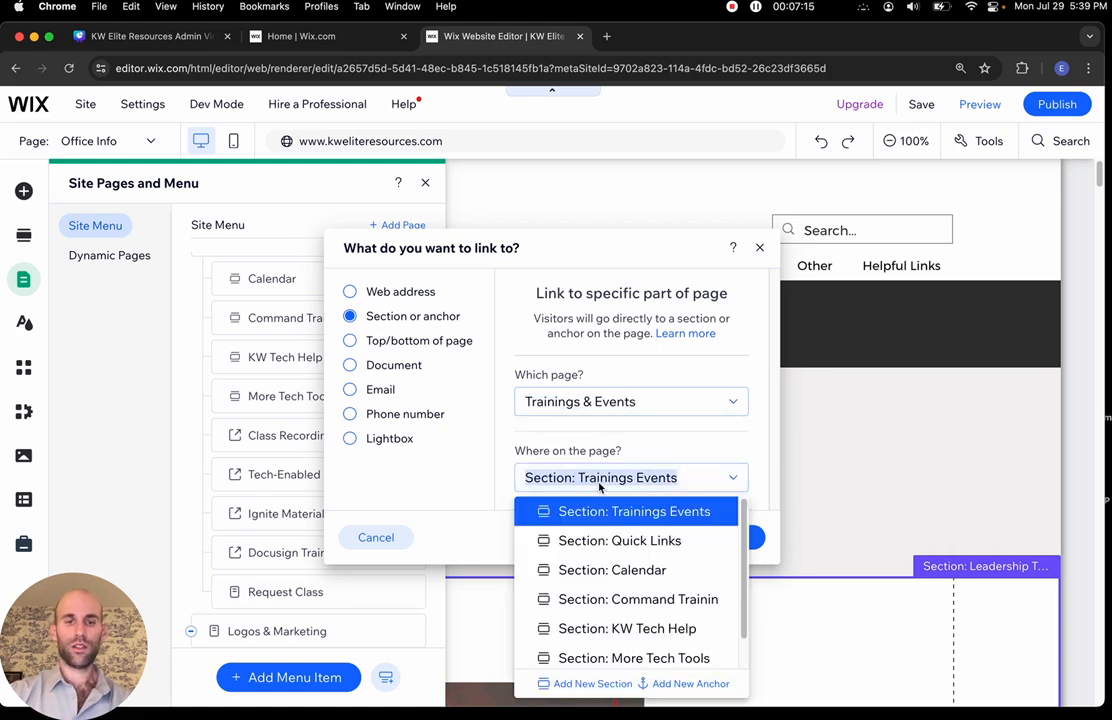
pyautogui.scroll(-1, 607, 583)
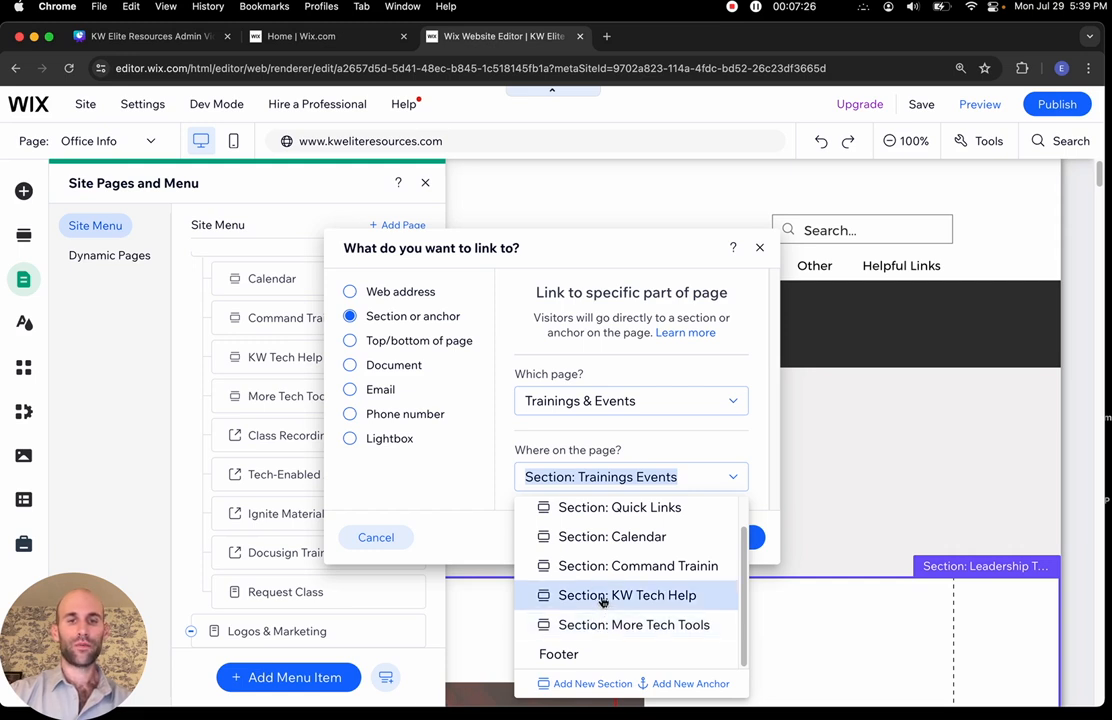
pyautogui.click(603, 597)
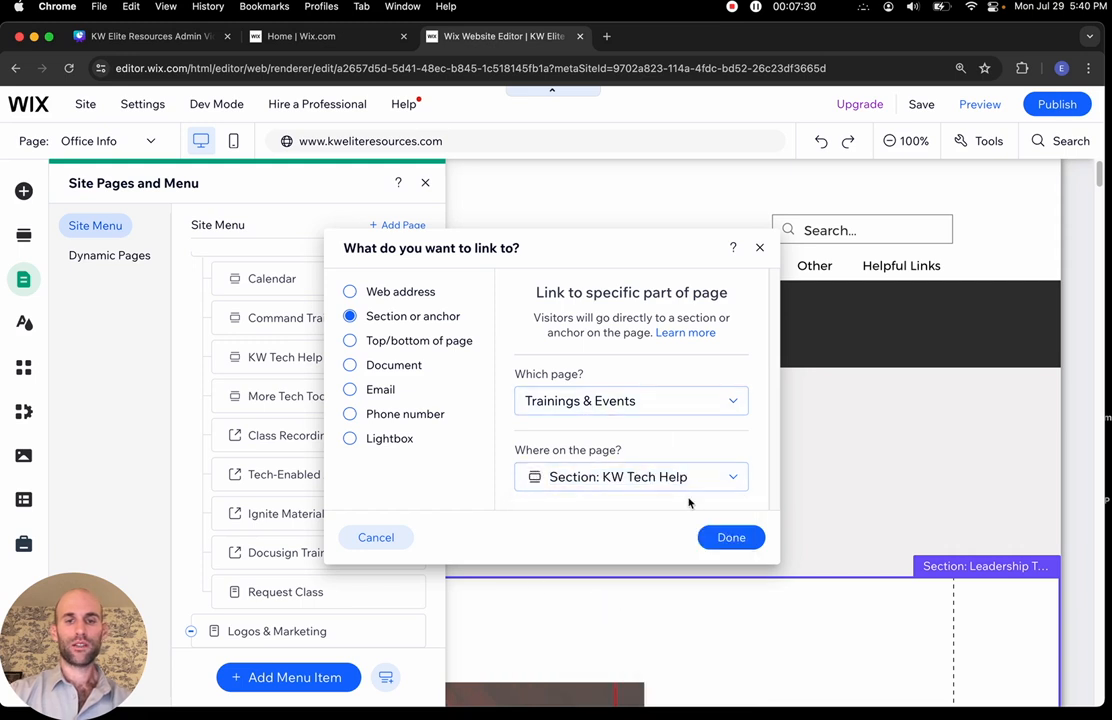
pyautogui.click(727, 537)
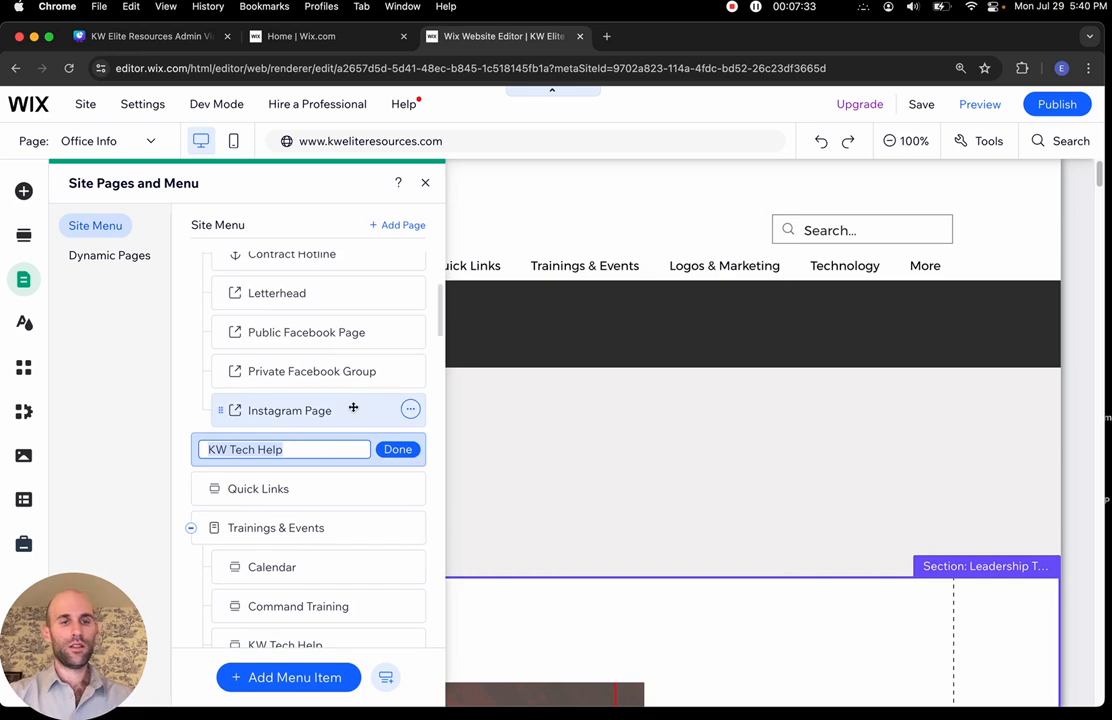
pyautogui.click(317, 449)
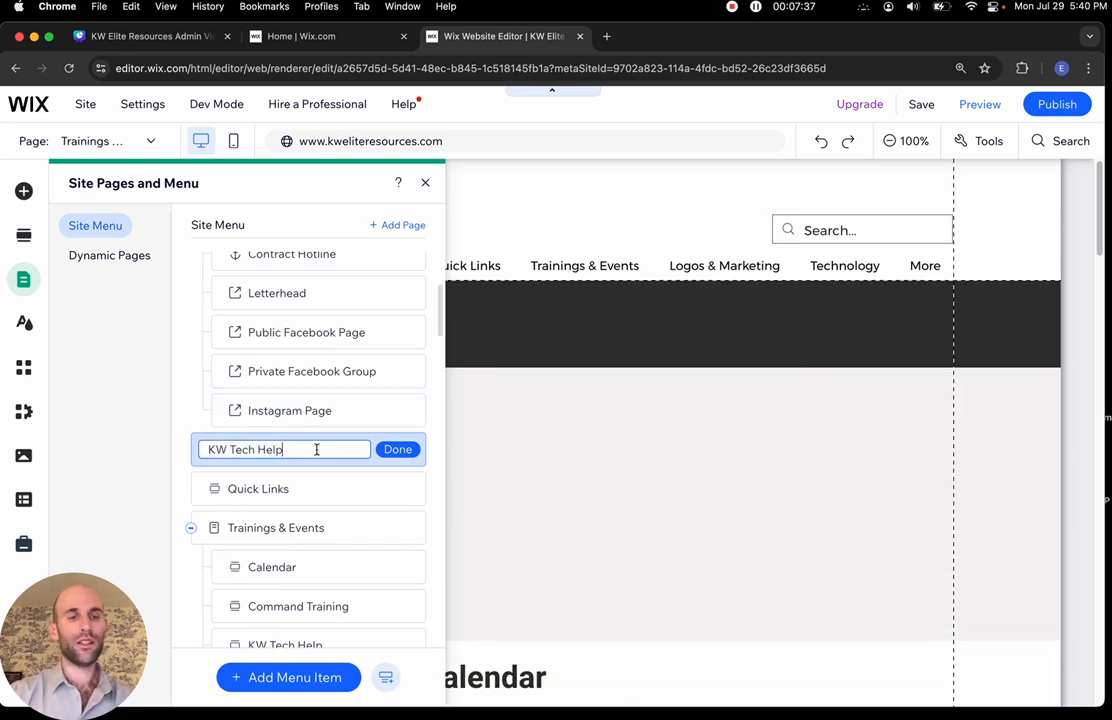
# Name the item KW Tech Help 2 and drag it up among the Office Info items
pyautogui.write('2')
pyautogui.click(397, 449)
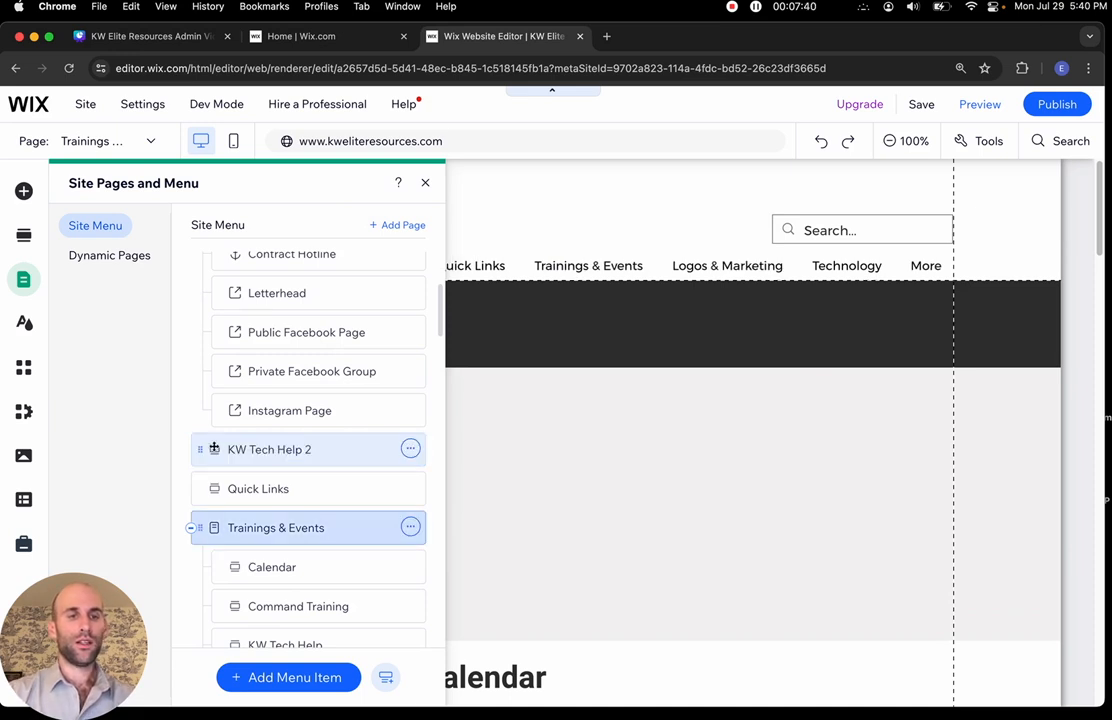
pyautogui.moveTo(204, 453); pyautogui.dragTo(269, 367)
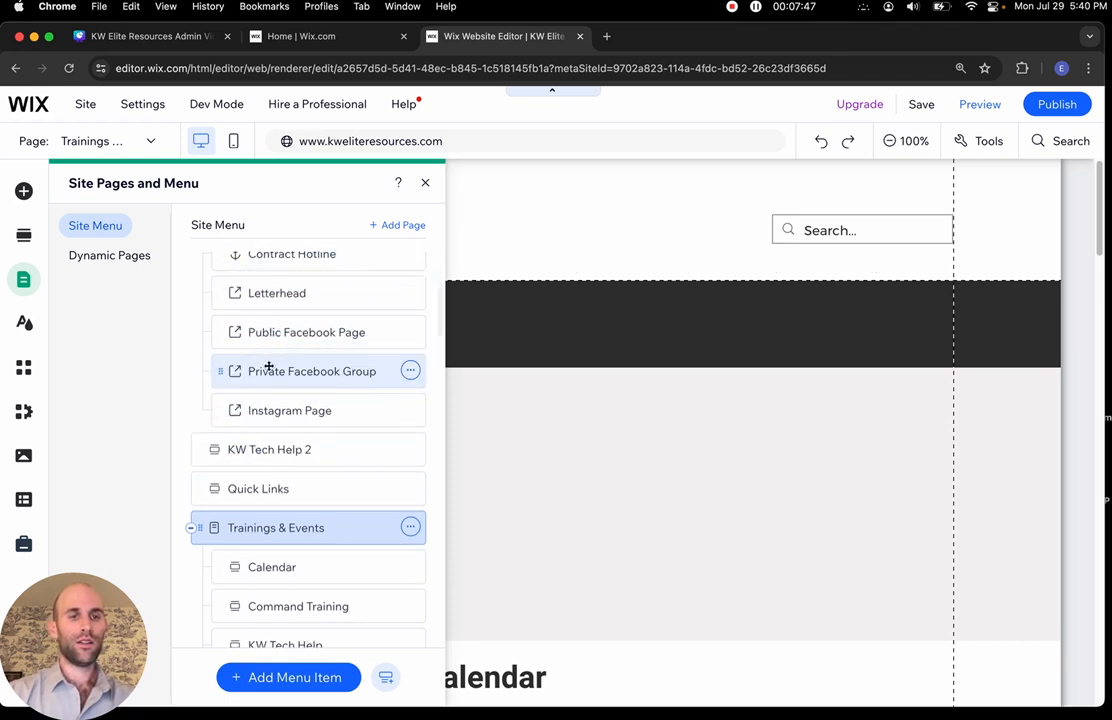
pyautogui.scroll(2, 269, 367)
pyautogui.scroll(-1, 269, 367)
pyautogui.scroll(-2, 269, 367)
pyautogui.scroll(1, 269, 367)
pyautogui.scroll(-2, 269, 367)
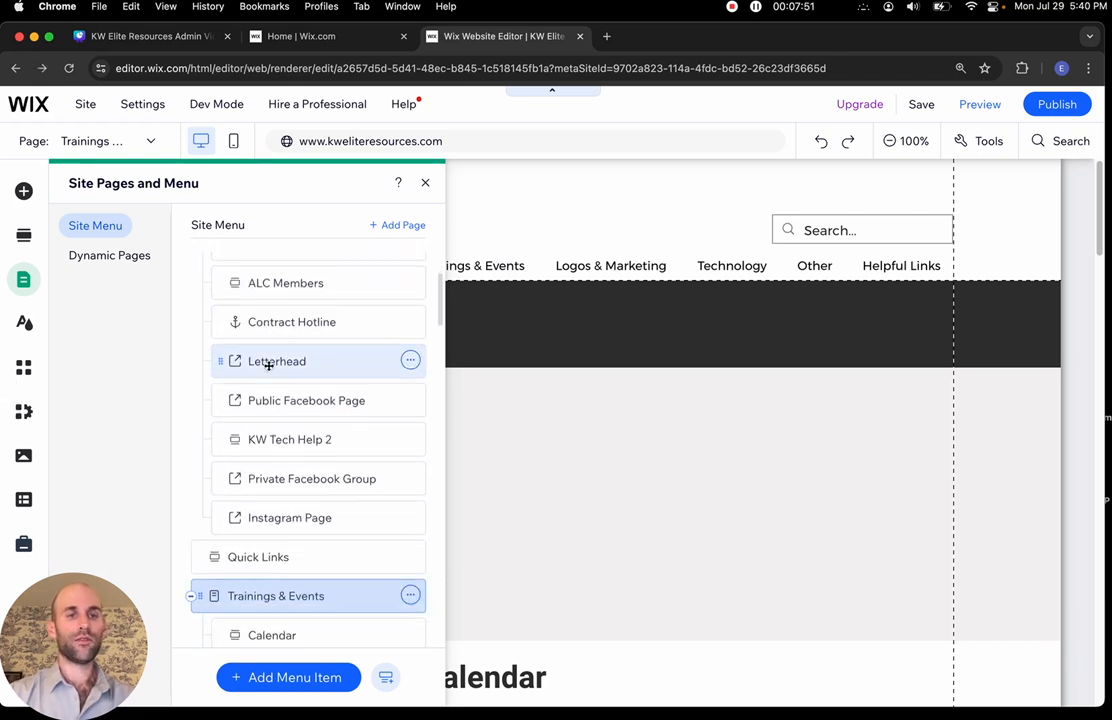
pyautogui.scroll(-1, 266, 362)
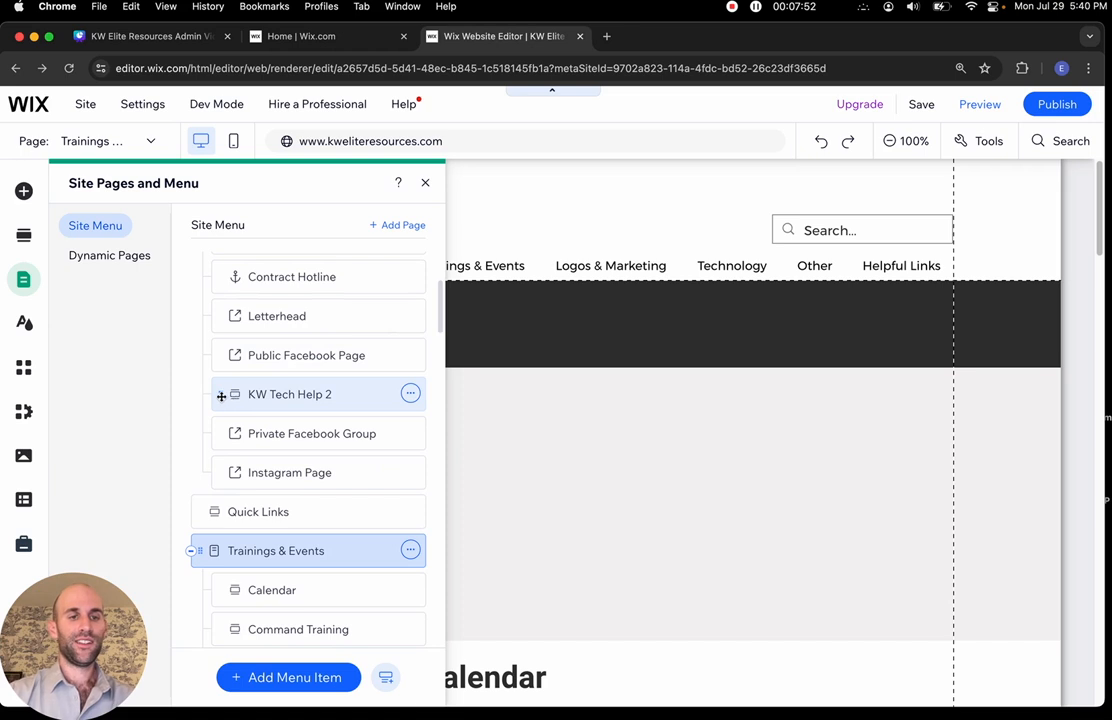
# Drag KW Tech Help 2 under Trainings & Events after Calendar and close the menu panel
pyautogui.moveTo(221, 396); pyautogui.dragTo(239, 590)
pyautogui.scroll(-6, 239, 586)
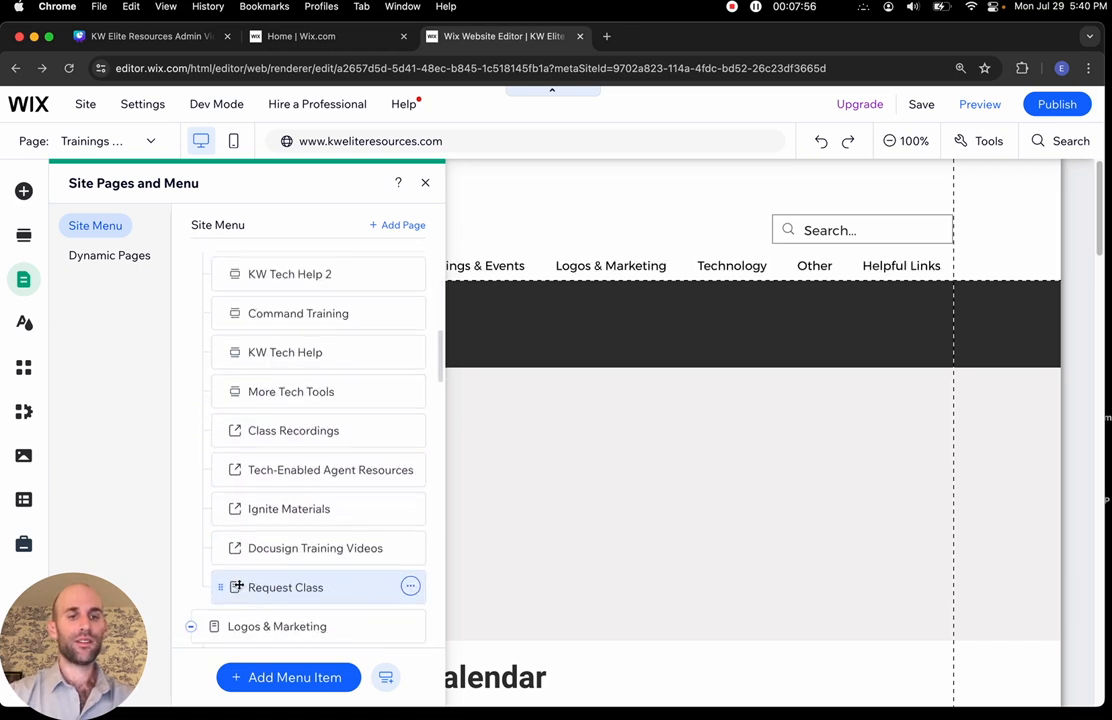
pyautogui.scroll(3, 239, 586)
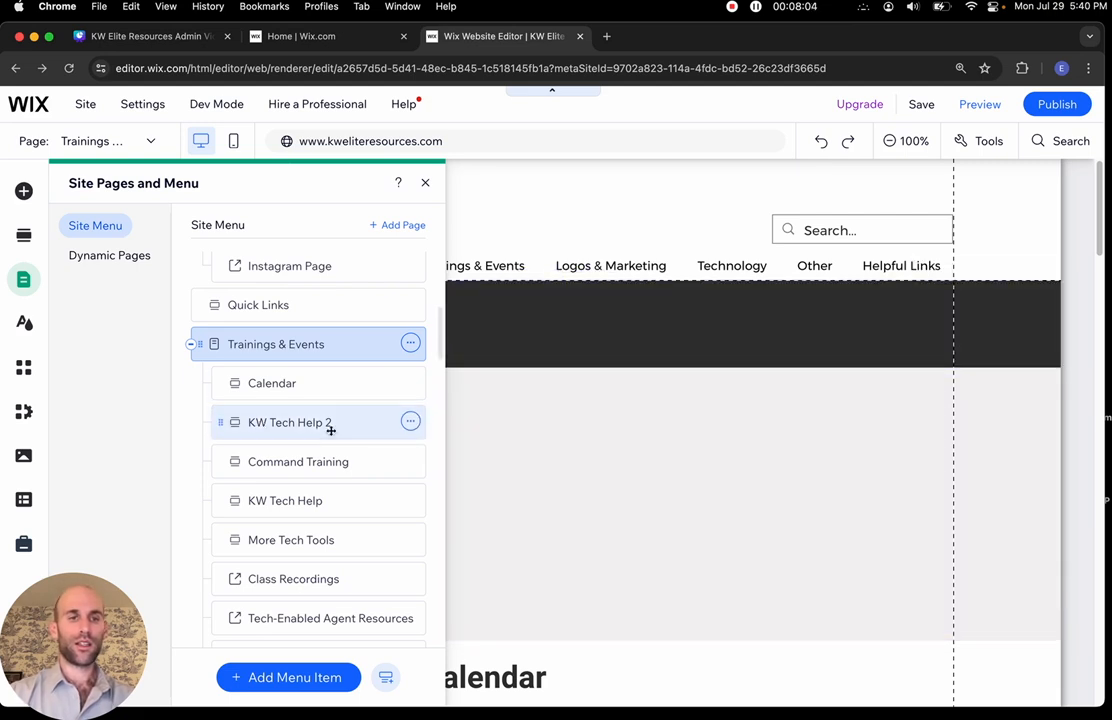
pyautogui.click(652, 374)
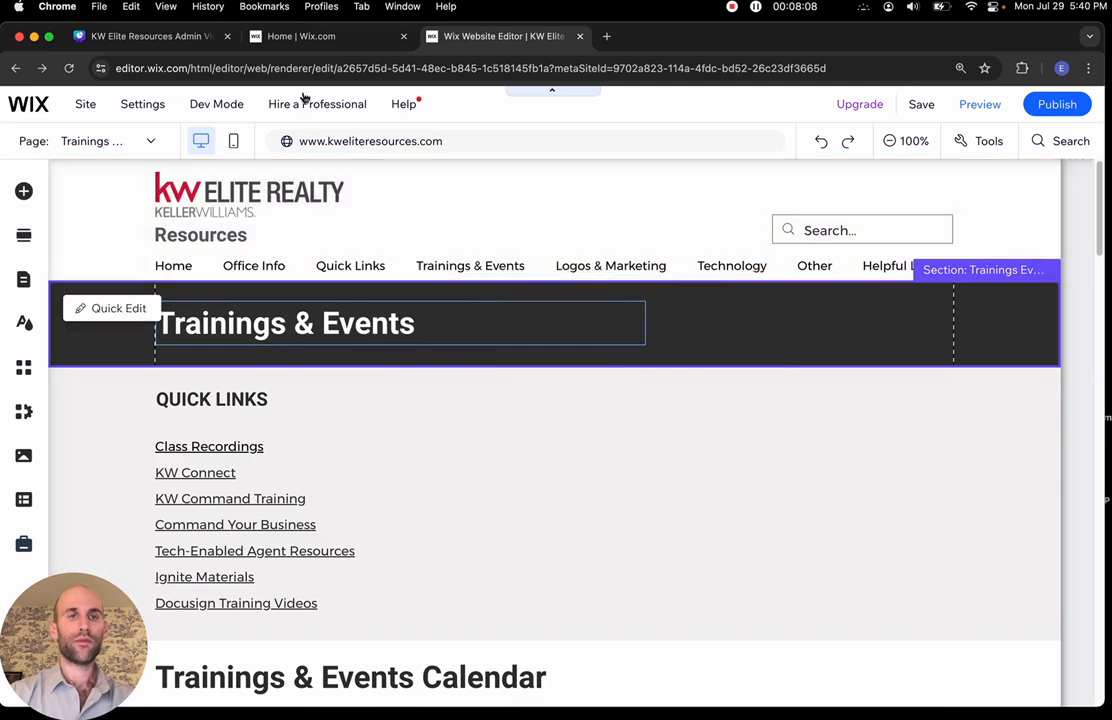
pyautogui.click(606, 38)
pyautogui.write('kw')
pyautogui.press('Return')
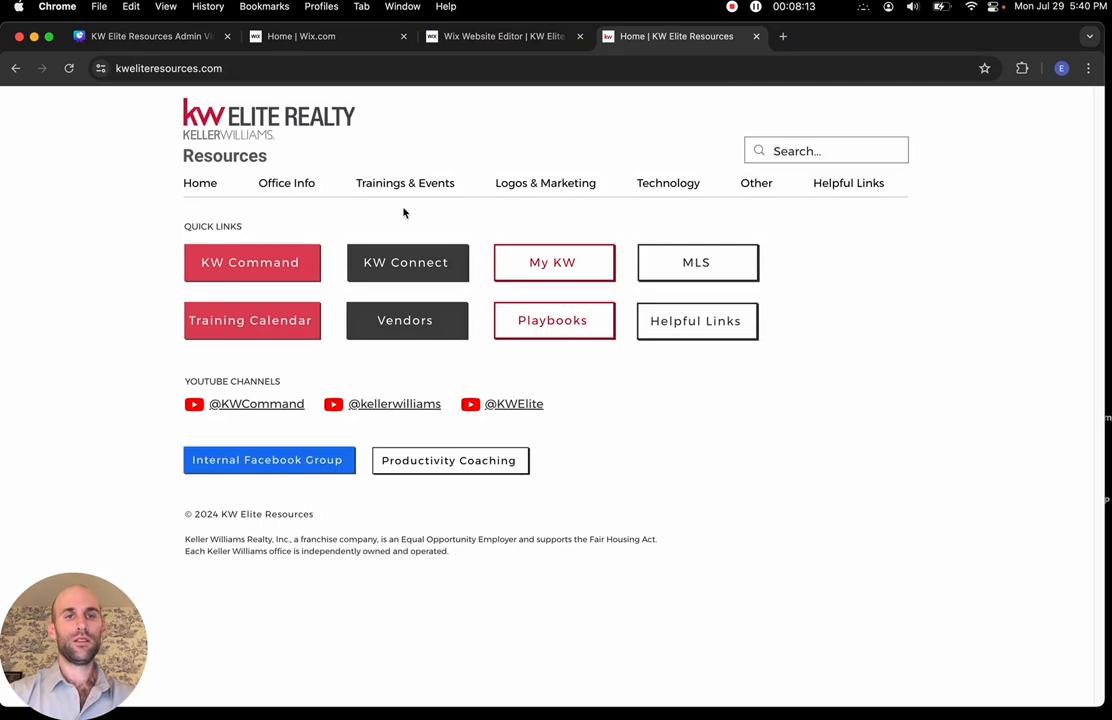
pyautogui.moveTo(402, 181)
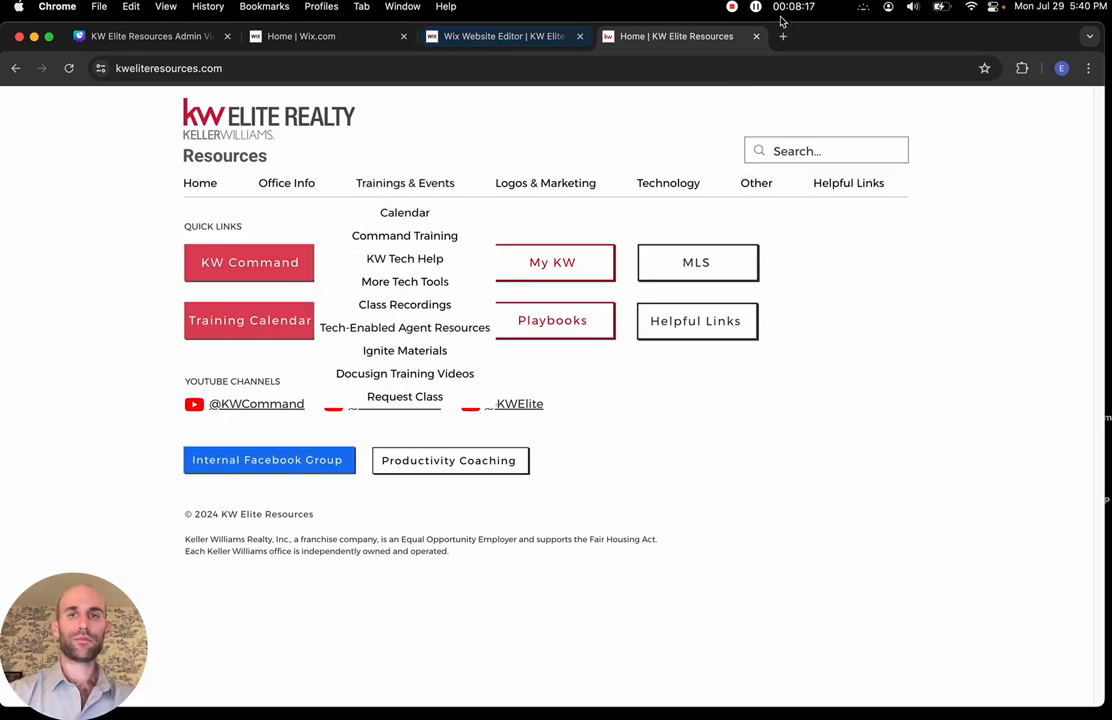
pyautogui.click(756, 36)
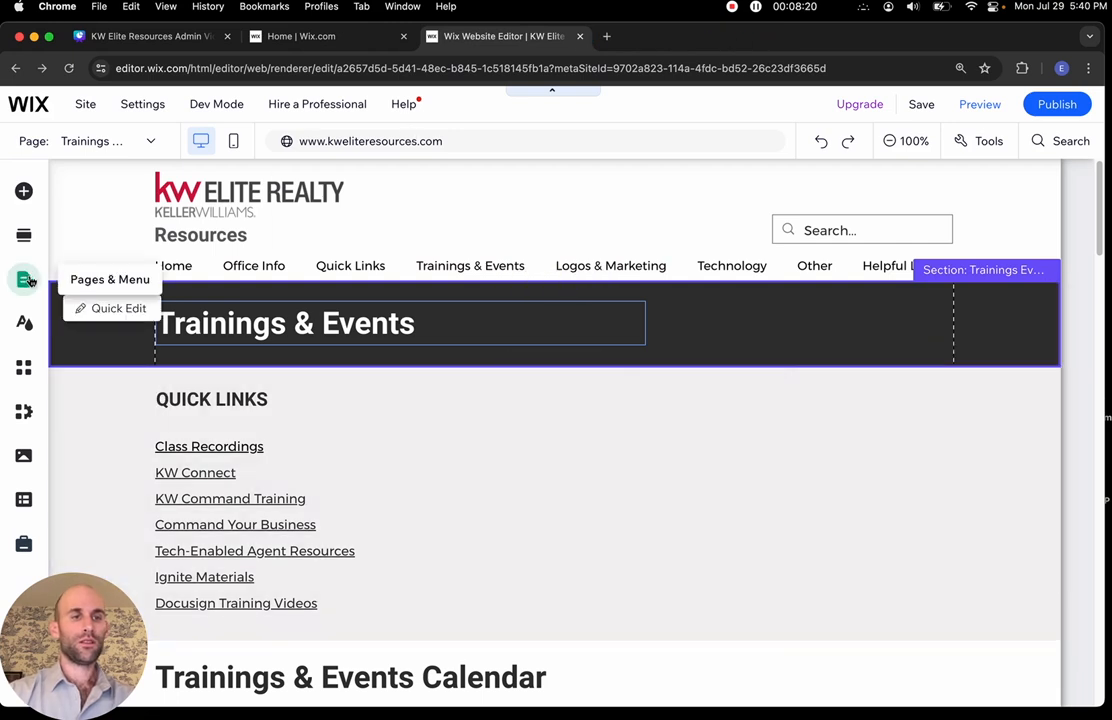
# Delete the KW Tech Help 2 item from the site menu
pyautogui.click(30, 281)
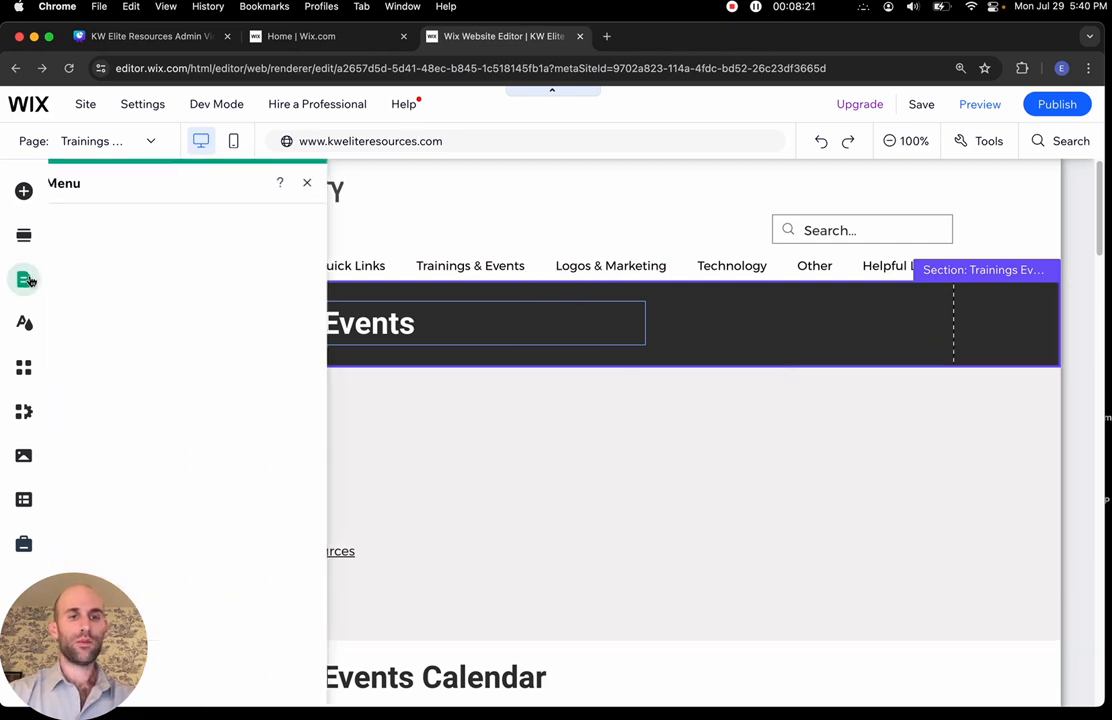
pyautogui.scroll(-8, 360, 495)
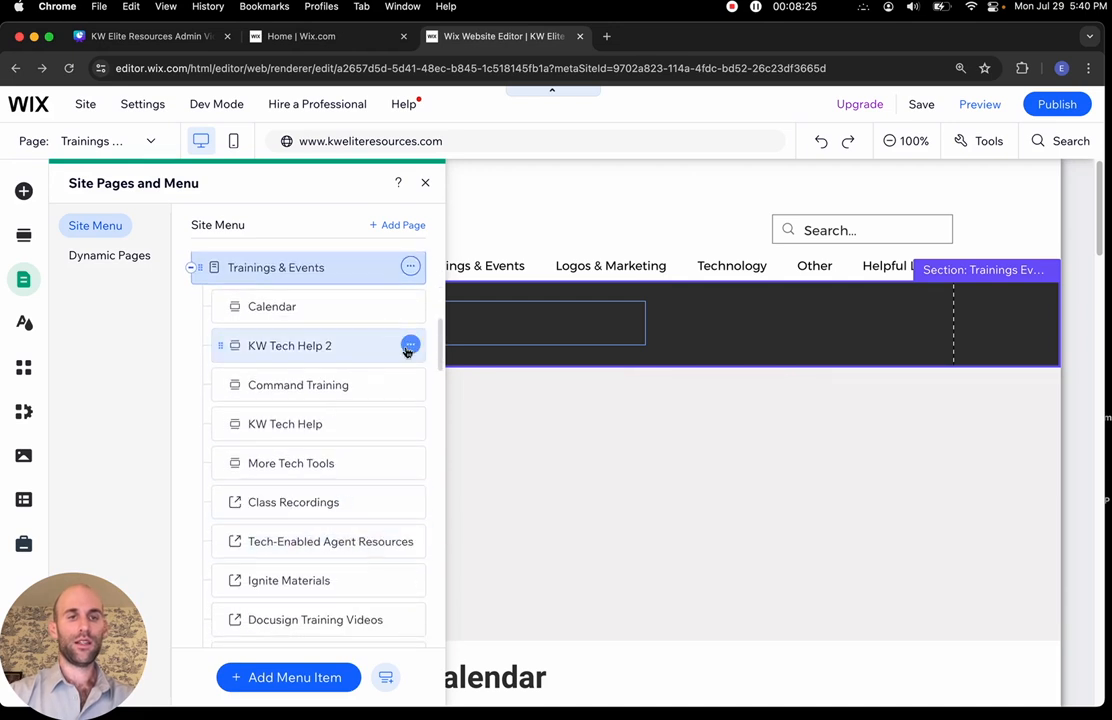
pyautogui.click(409, 346)
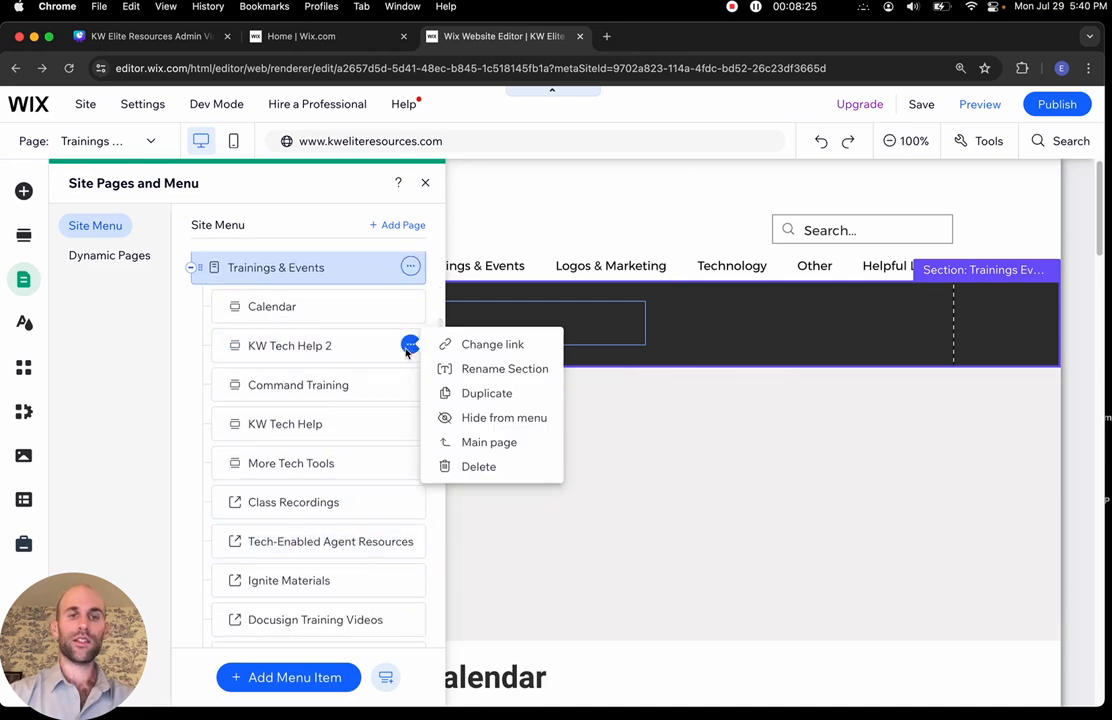
pyautogui.click(470, 466)
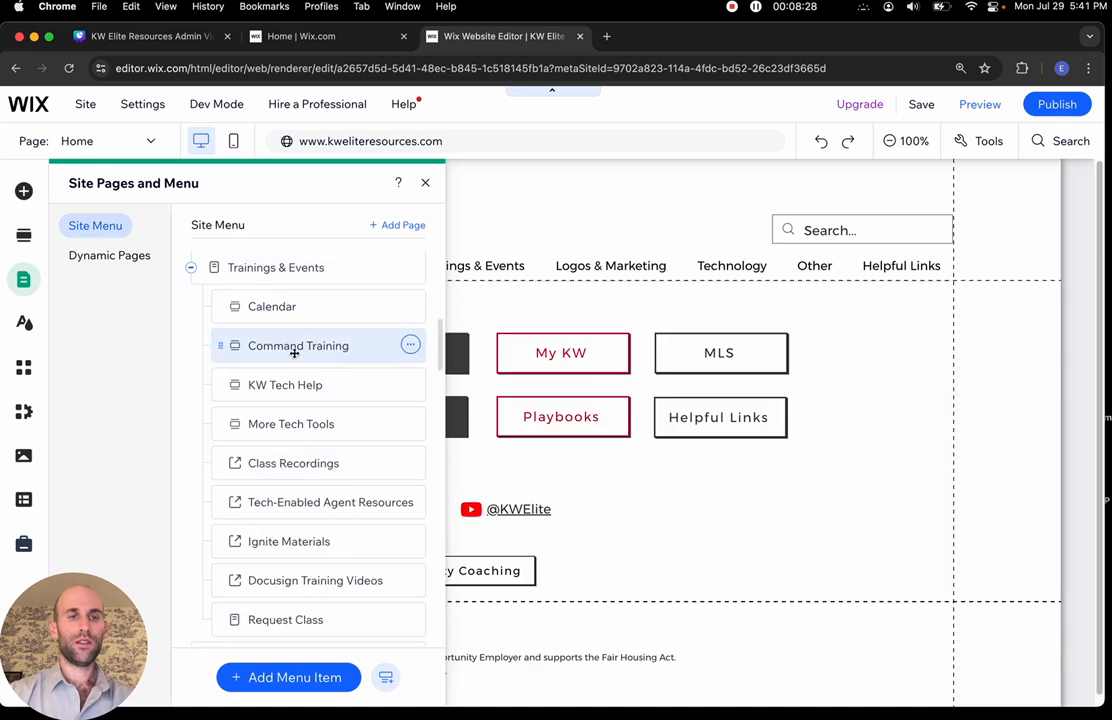
# Rename the Command Training menu item to KW Command Training
pyautogui.click(411, 346)
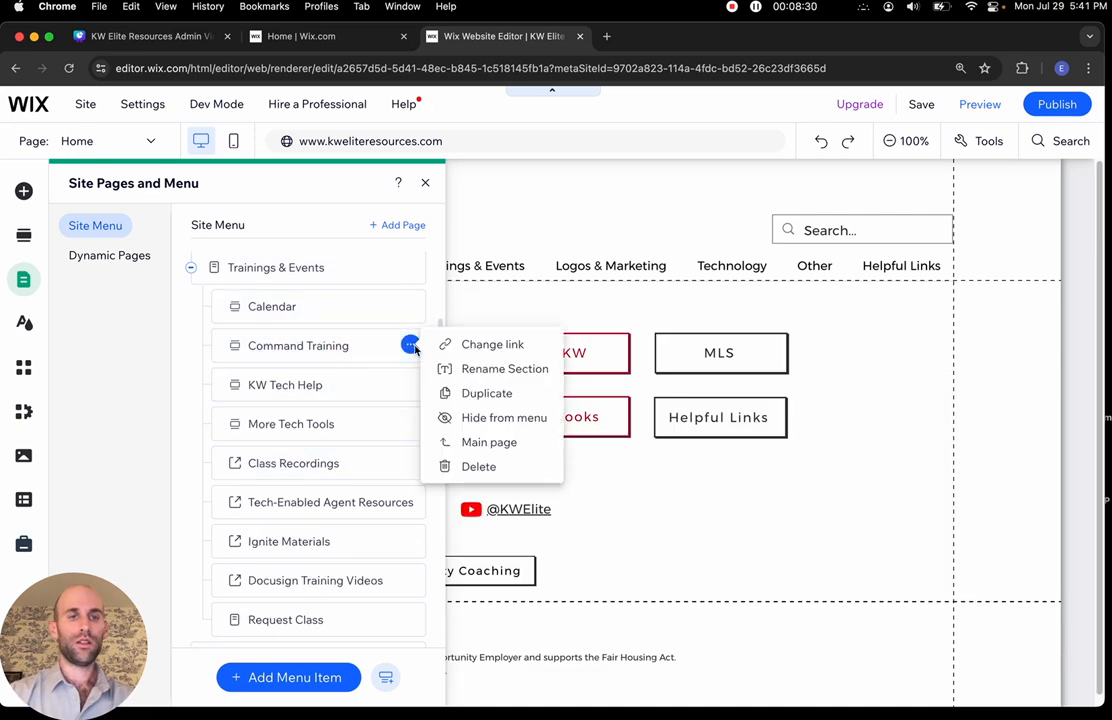
pyautogui.click(475, 368)
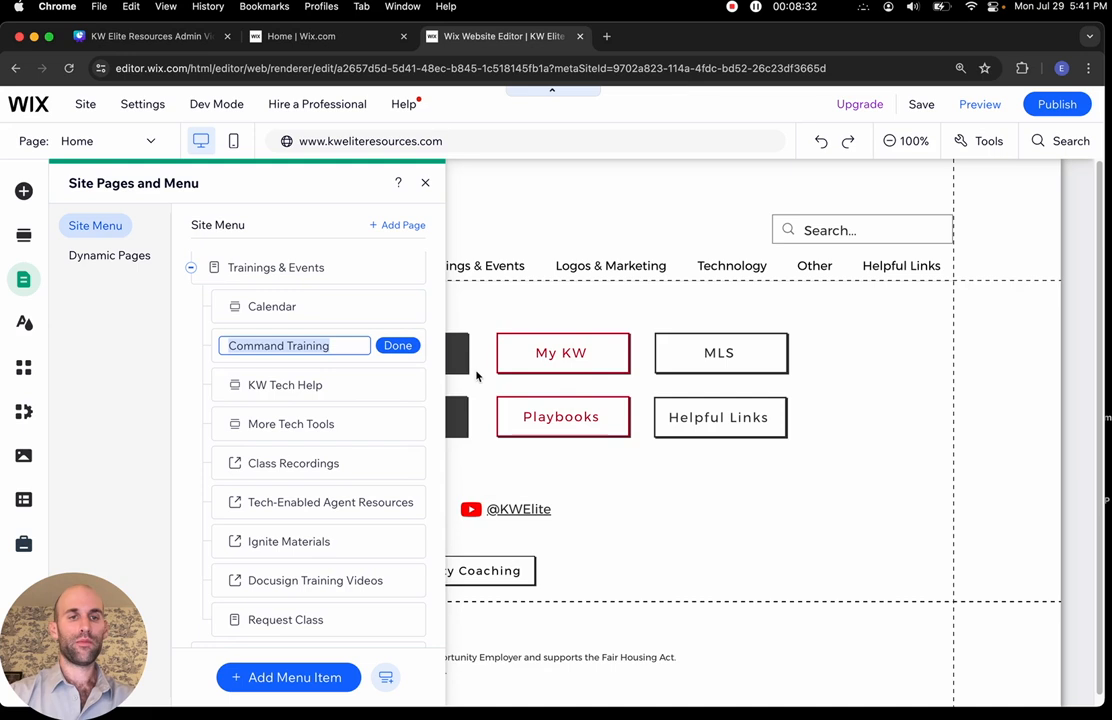
pyautogui.click(225, 347)
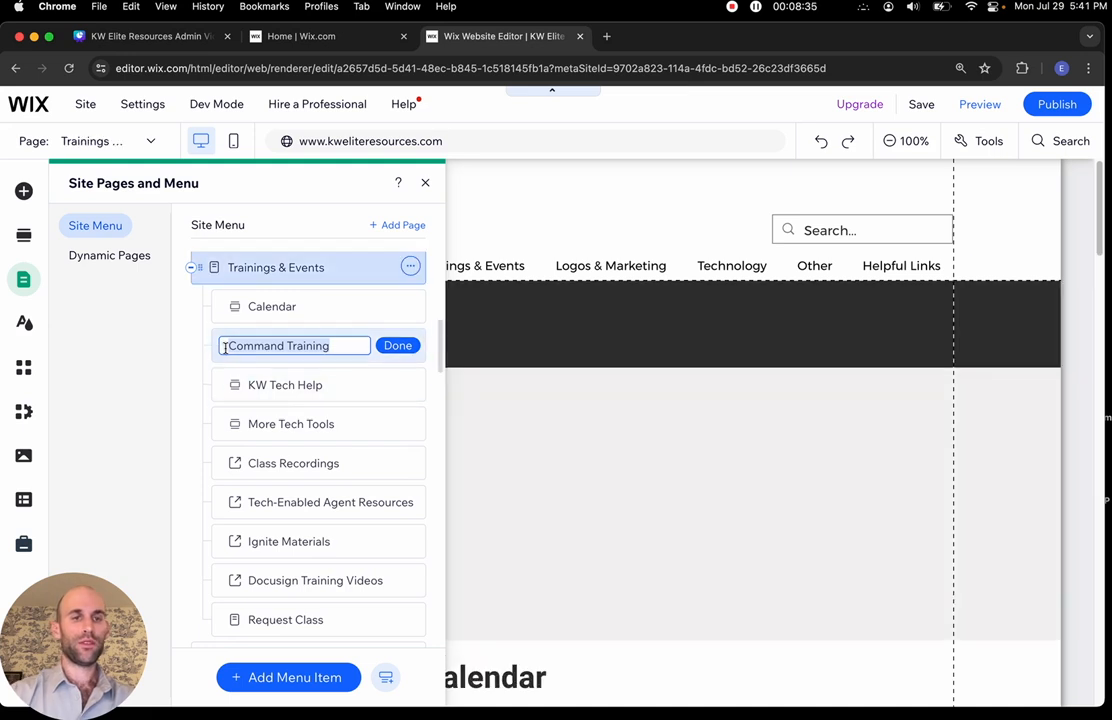
pyautogui.write('K')
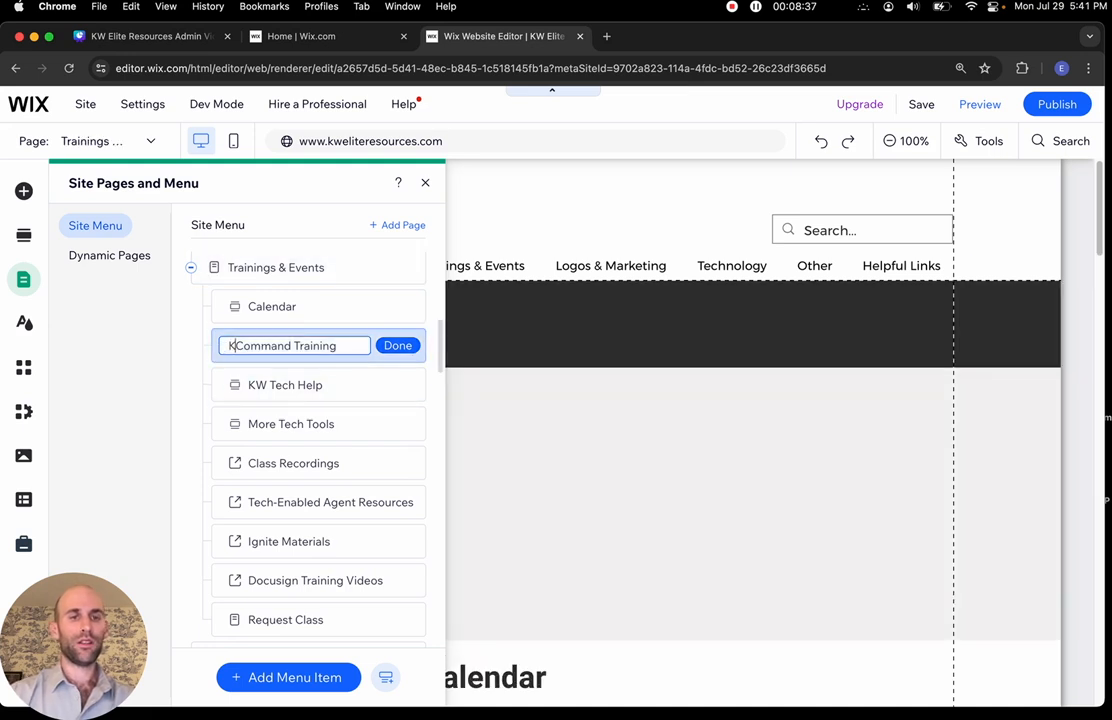
pyautogui.write('W')
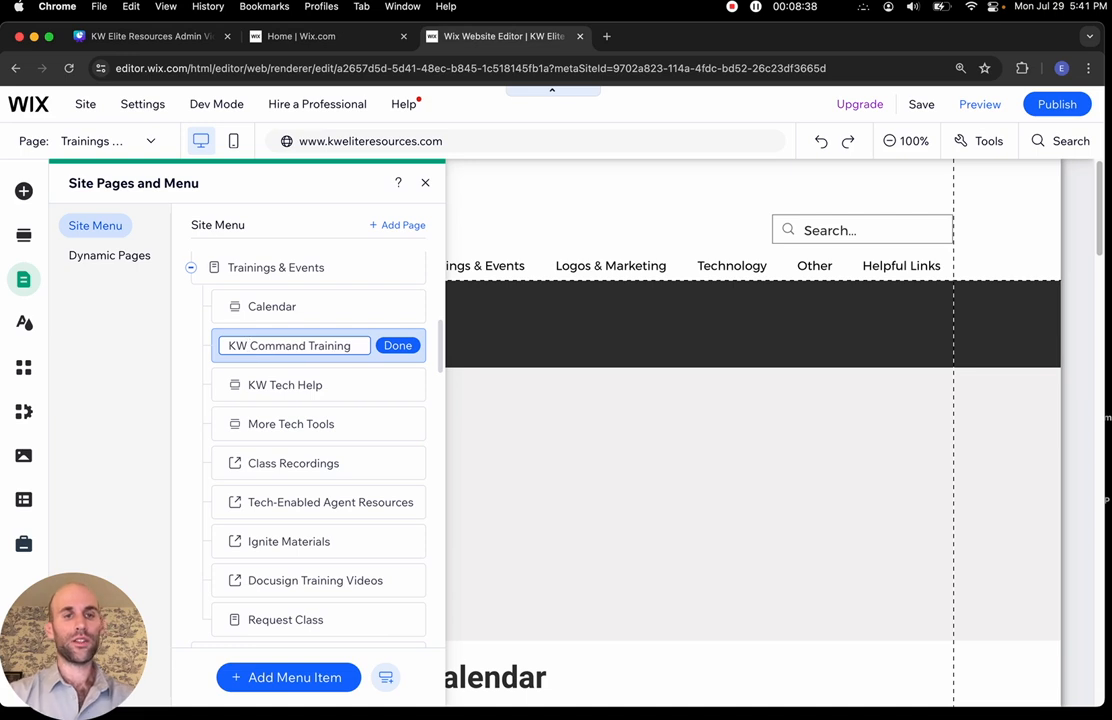
pyautogui.click(397, 345)
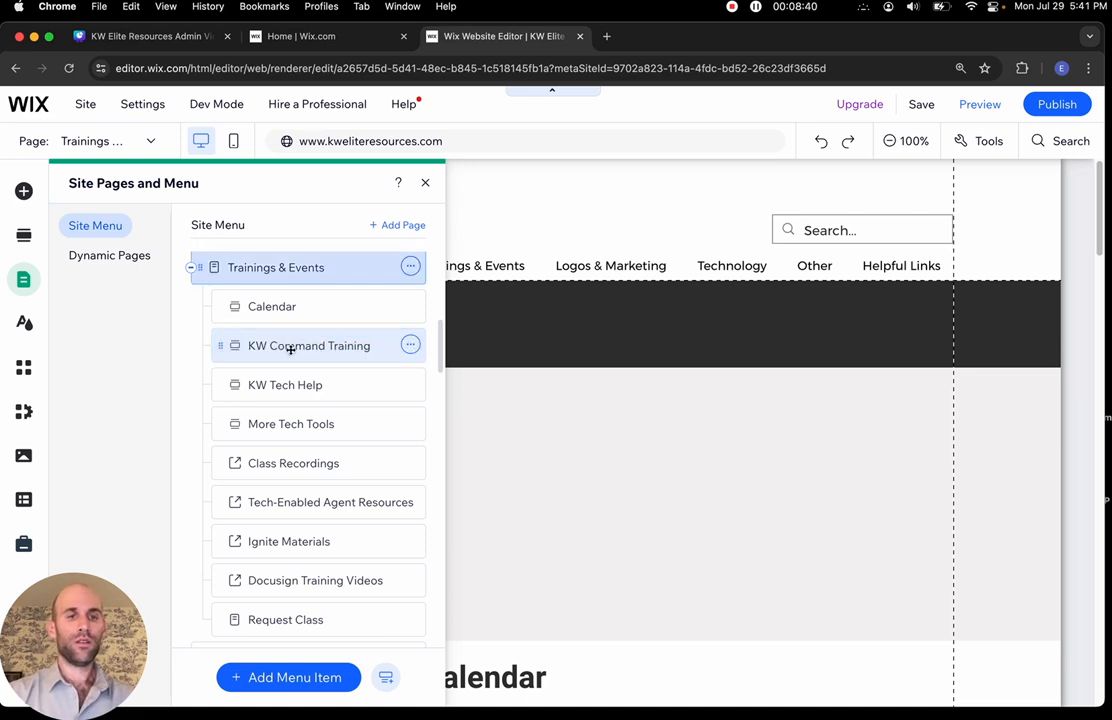
# Rename it again, removing the KW prefix so it reads Command Training
pyautogui.click(410, 345)
pyautogui.click(486, 370)
pyautogui.click(287, 348)
pyautogui.click(253, 345)
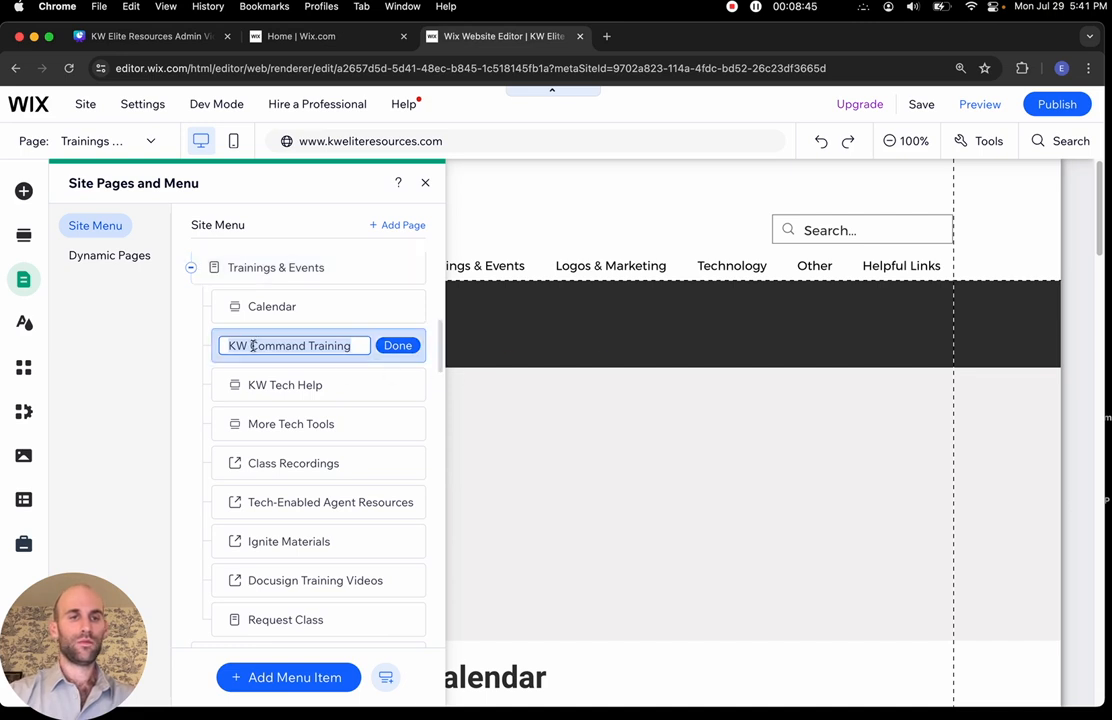
pyautogui.press('BackSpace')
pyautogui.press('BackSpace')
pyautogui.press('BackSpace')
pyautogui.click(397, 345)
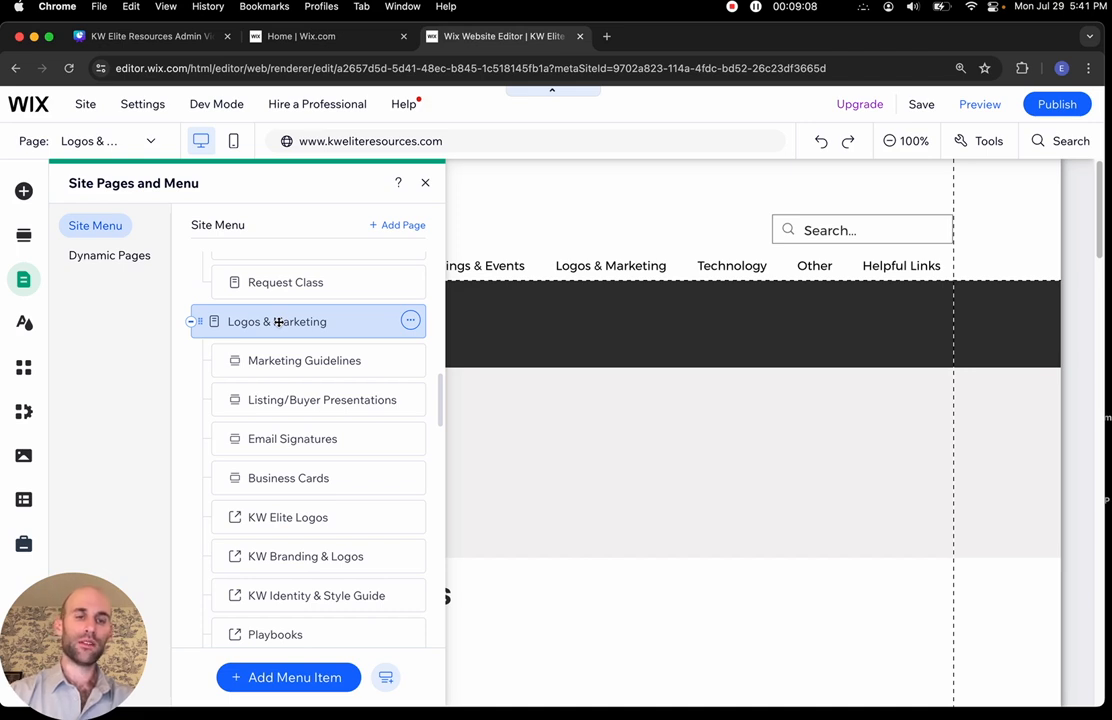
# Scroll through the Site Menu list, then close the Site Pages and Menu panel
pyautogui.scroll(10, 278, 321)
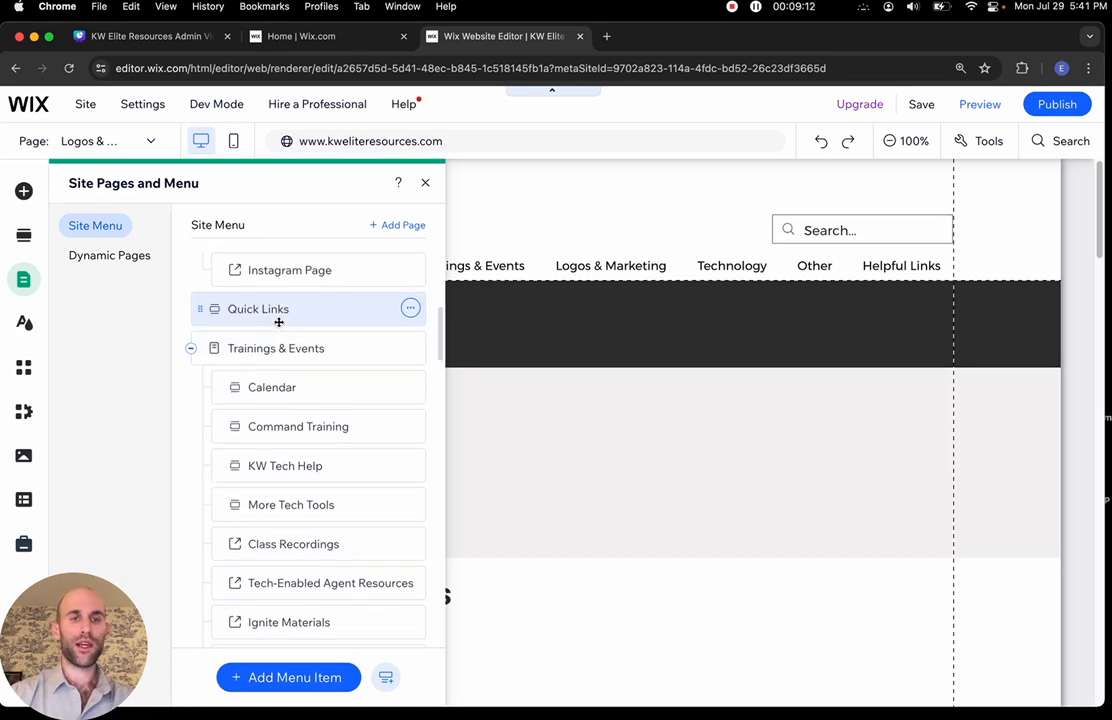
pyautogui.scroll(5, 278, 321)
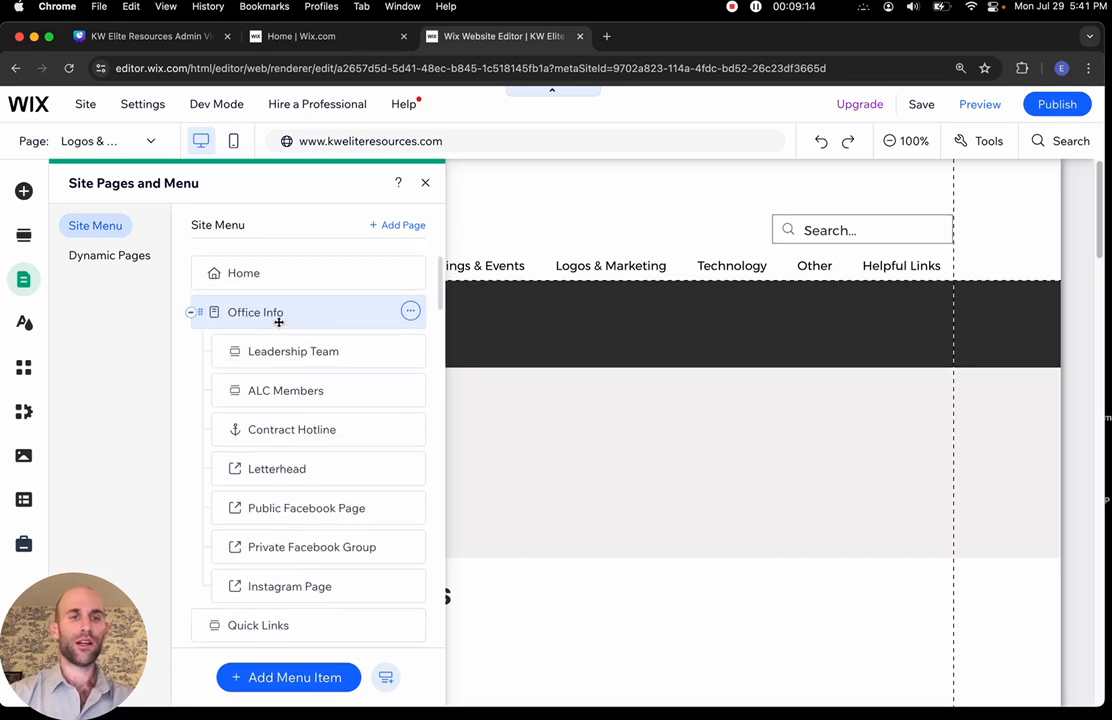
pyautogui.scroll(-15, 278, 321)
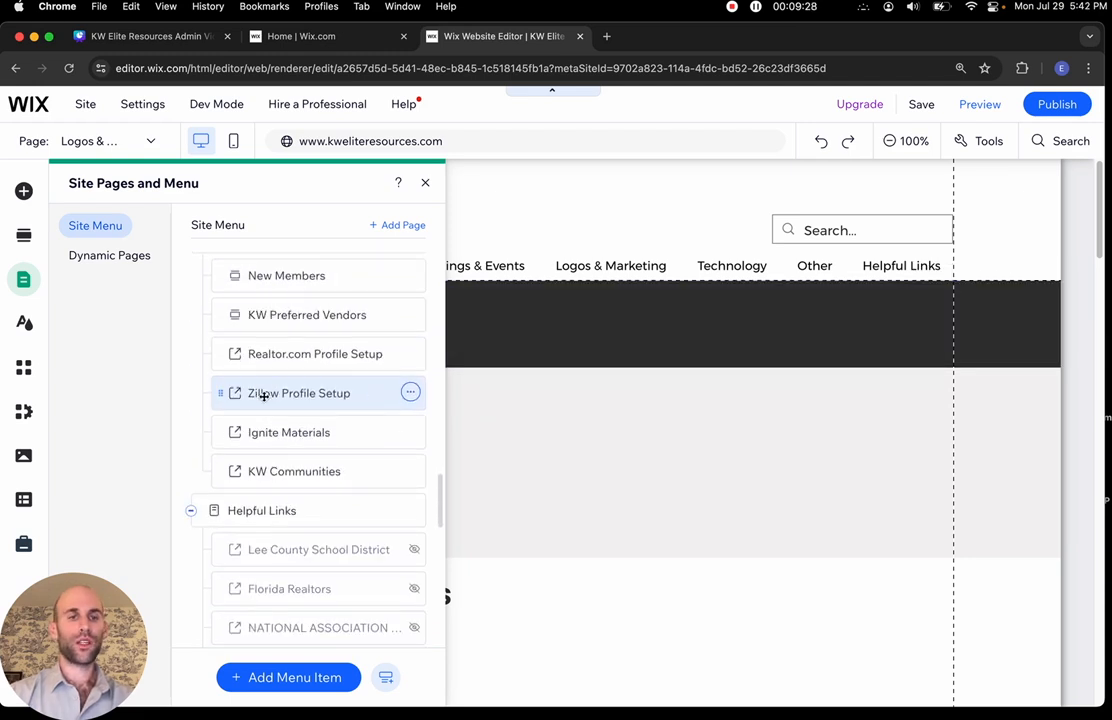
pyautogui.scroll(10, 263, 395)
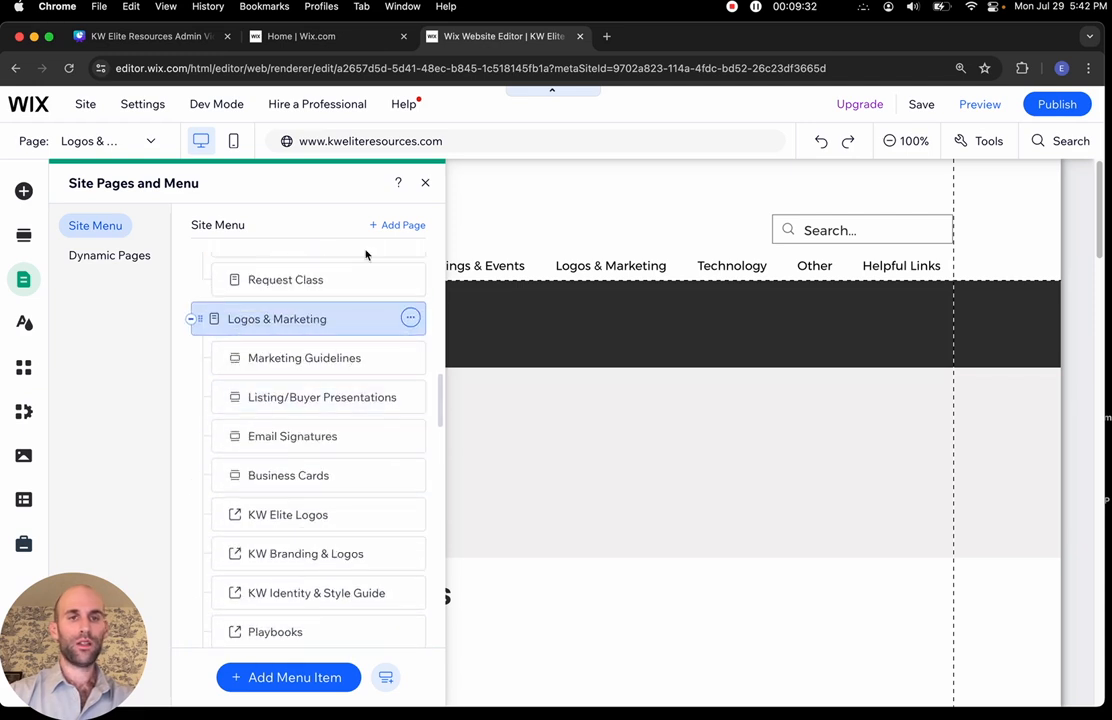
pyautogui.click(24, 279)
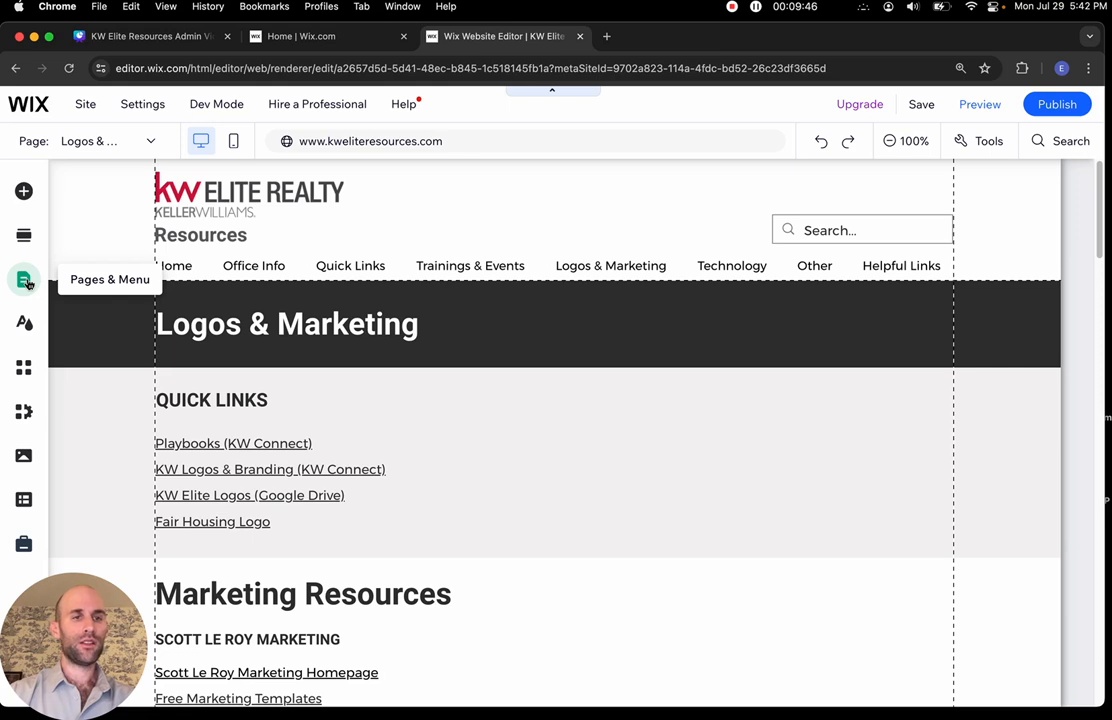
# Reopen the Site Pages and Menu panel, review the list, and close it again
pyautogui.click(27, 283)
pyautogui.scroll(-3, 339, 299)
pyautogui.scroll(10, 339, 301)
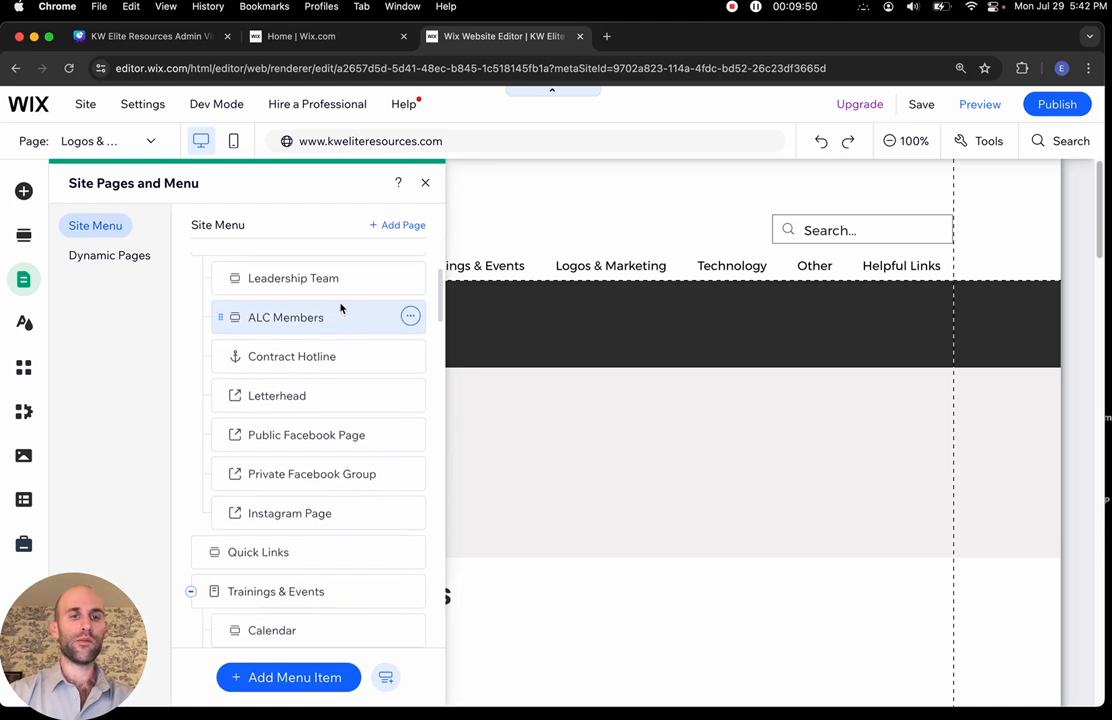
pyautogui.scroll(2, 339, 301)
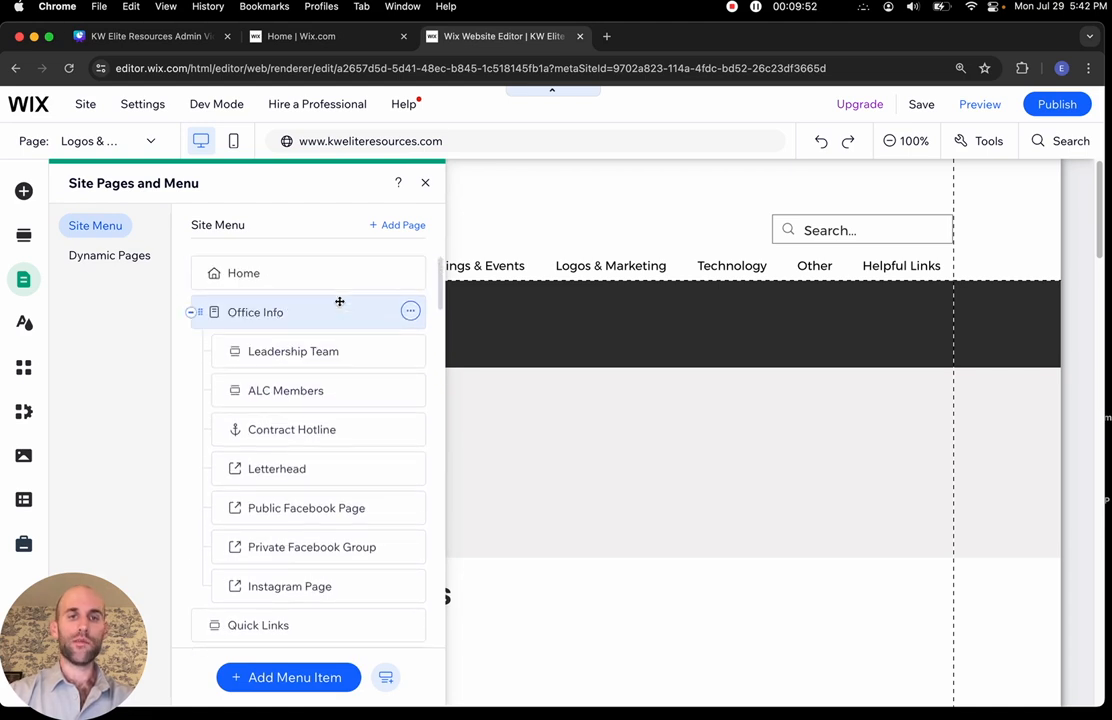
pyautogui.click(425, 184)
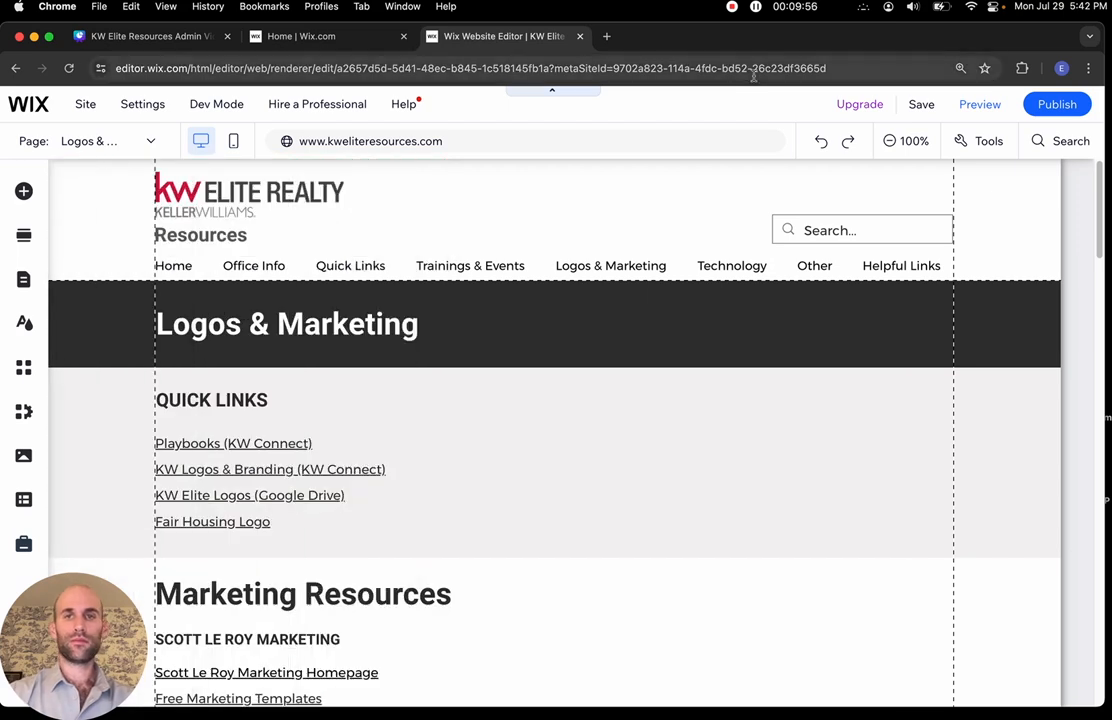
# Select the Quick Links text box on the Logos & Marketing page
pyautogui.click(757, 9)
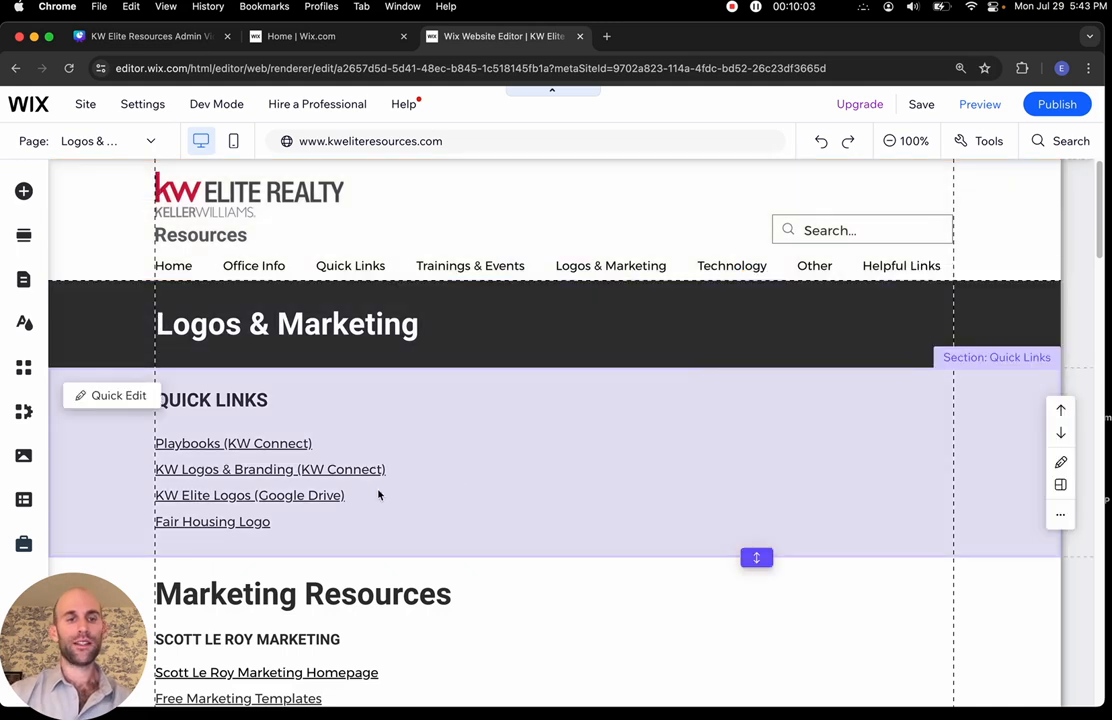
pyautogui.scroll(-2, 390, 480)
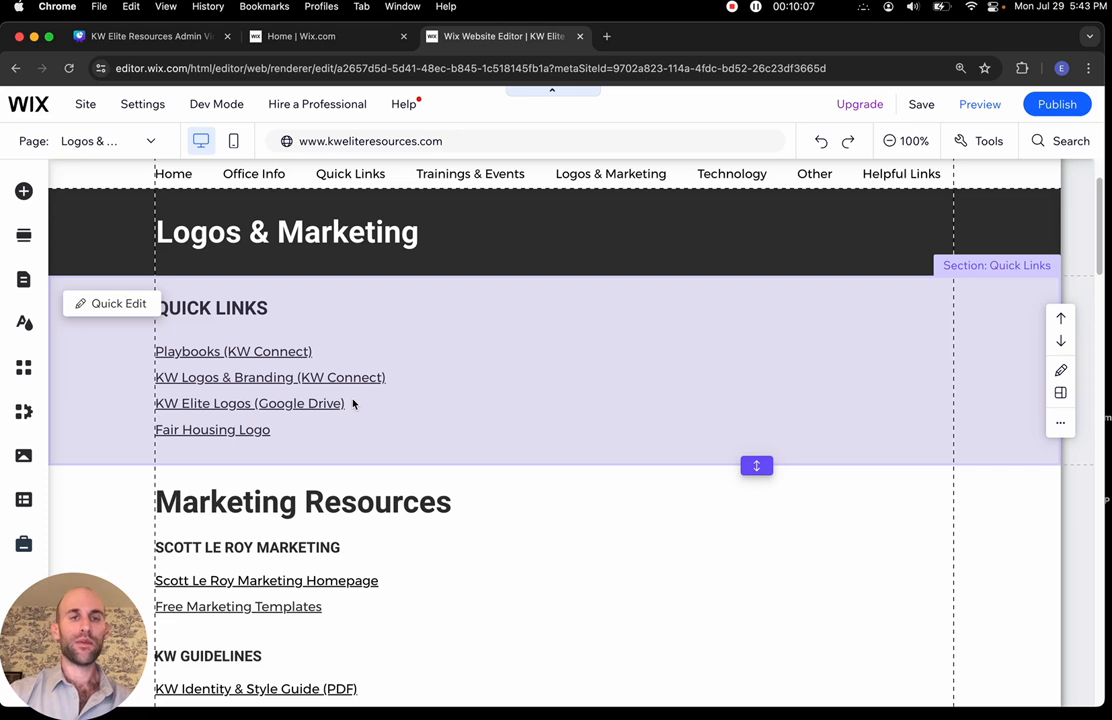
pyautogui.scroll(1, 358, 259)
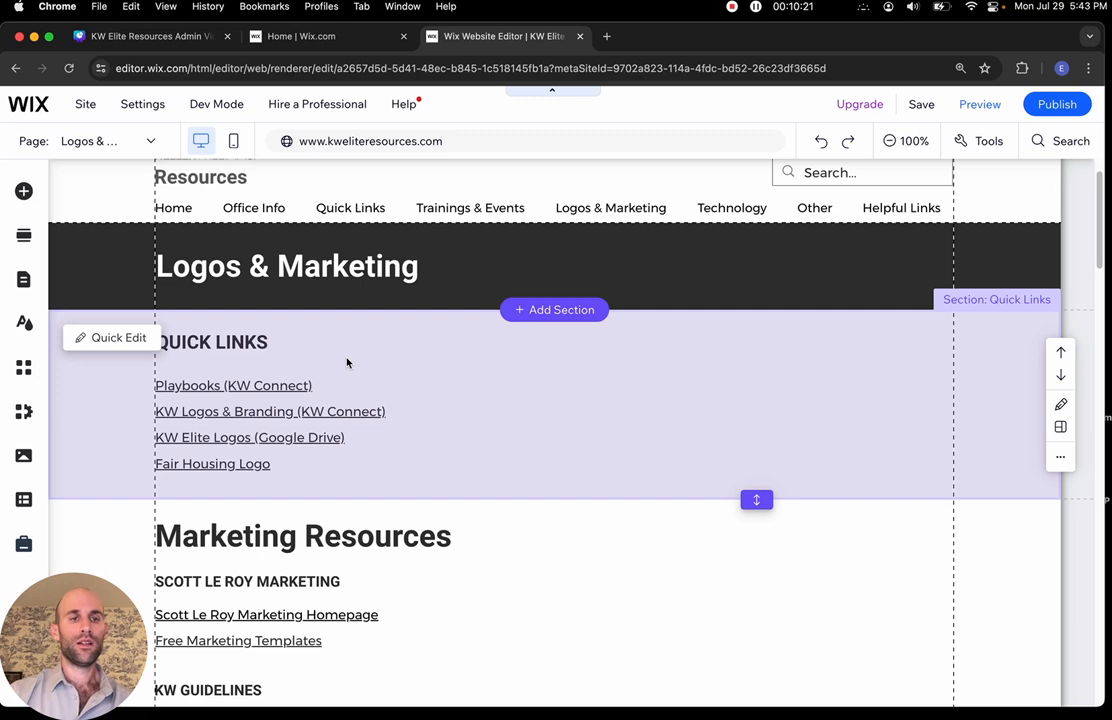
pyautogui.click(362, 408)
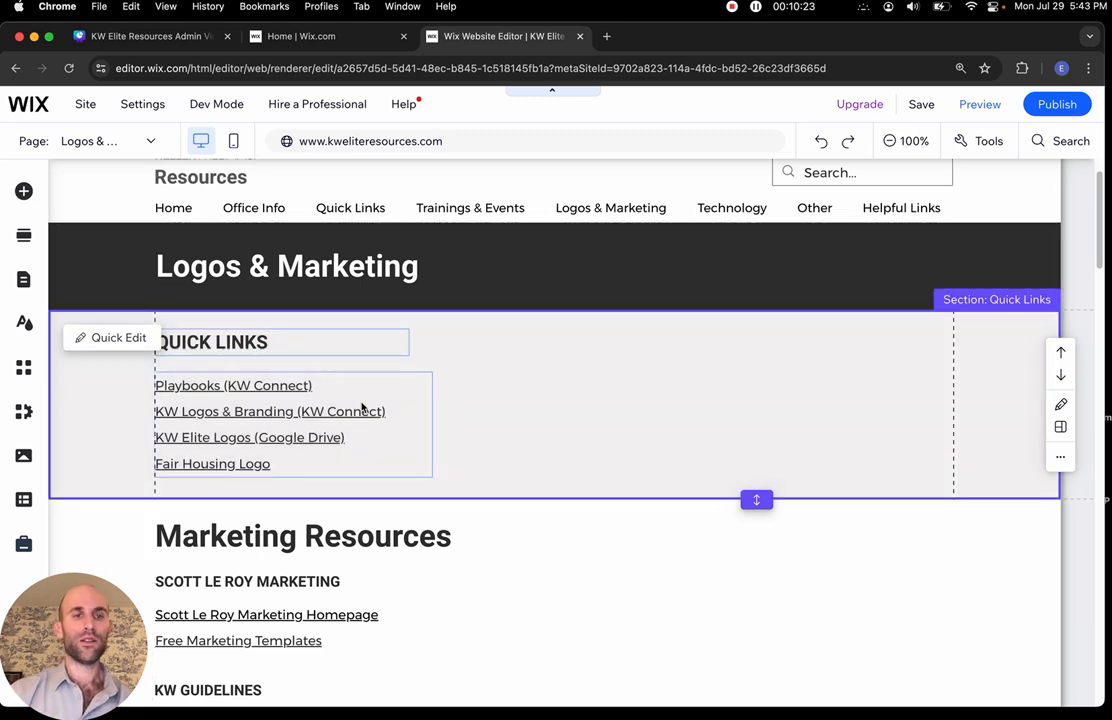
pyautogui.scroll(1, 362, 406)
pyautogui.scroll(-1, 372, 400)
pyautogui.click(376, 393)
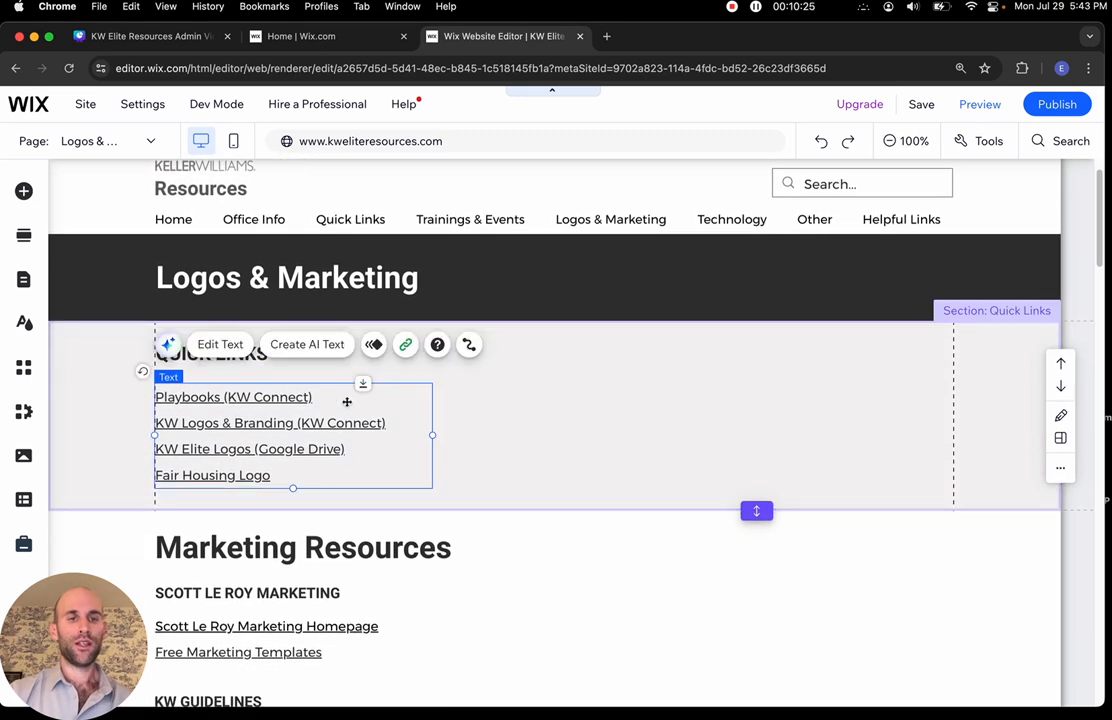
# Set the Quick Links font size to 25 and widen the box so each link fits one line
pyautogui.click(220, 345)
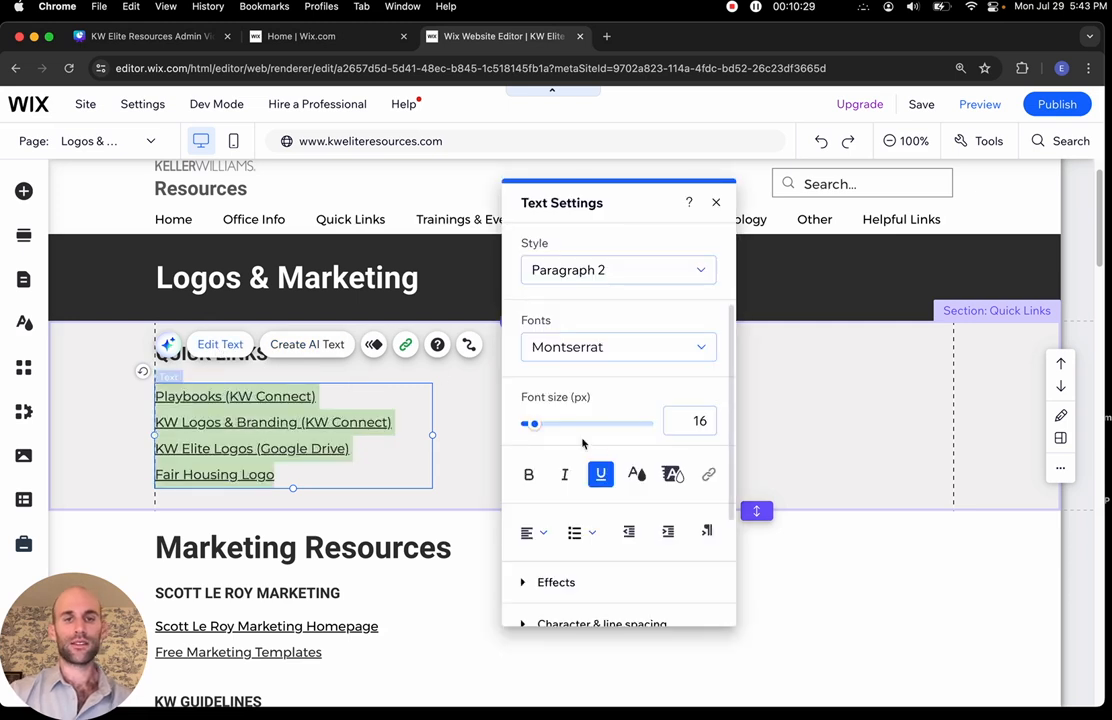
pyautogui.moveTo(535, 424)
pyautogui.mouseDown()
pyautogui.moveTo(551, 424)
pyautogui.moveTo(540, 424)
pyautogui.mouseUp()
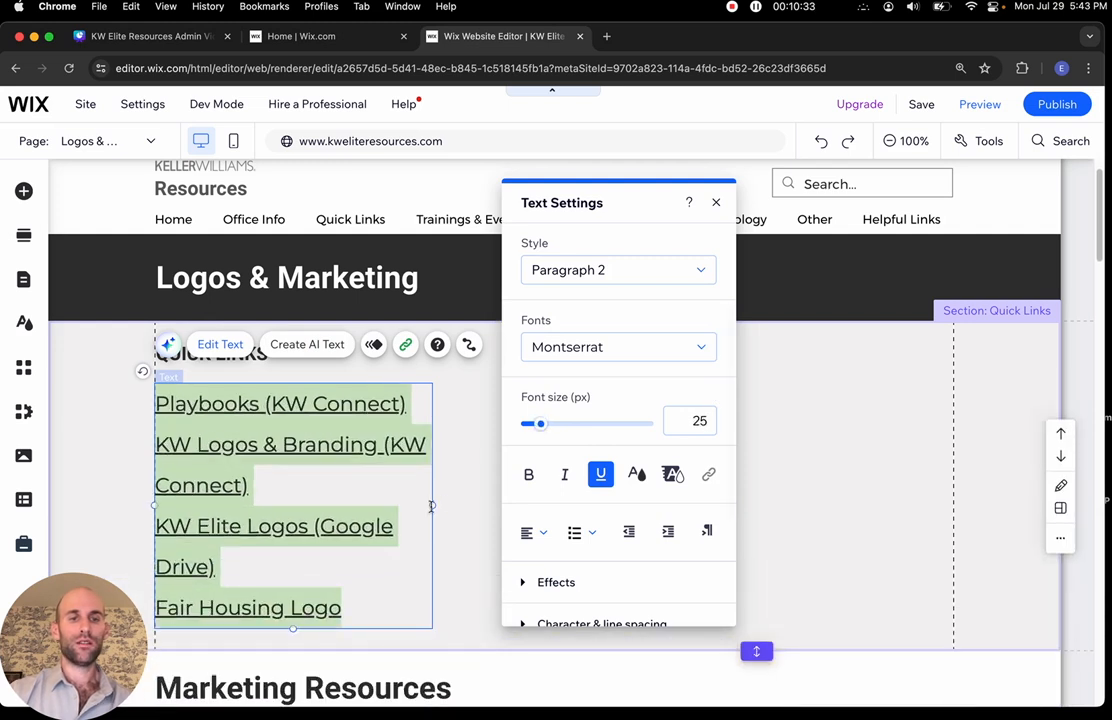
pyautogui.moveTo(433, 505); pyautogui.dragTo(670, 519)
pyautogui.click(606, 362)
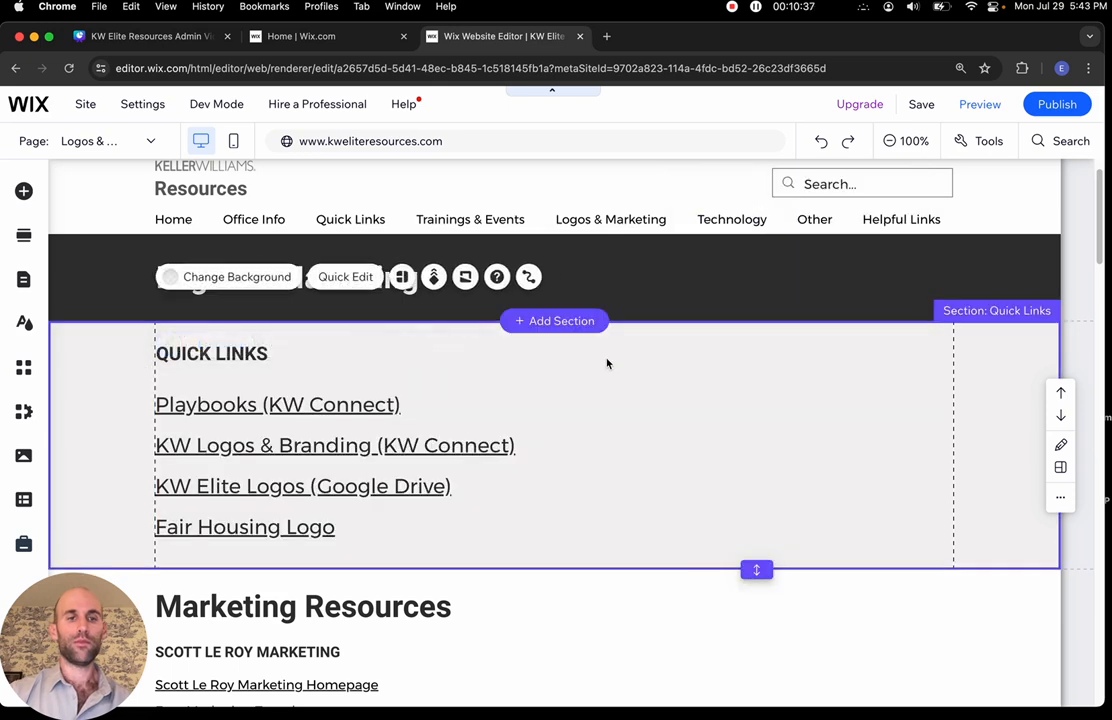
# Switch to the mobile layout and select the Quick Links text box
pyautogui.click(235, 142)
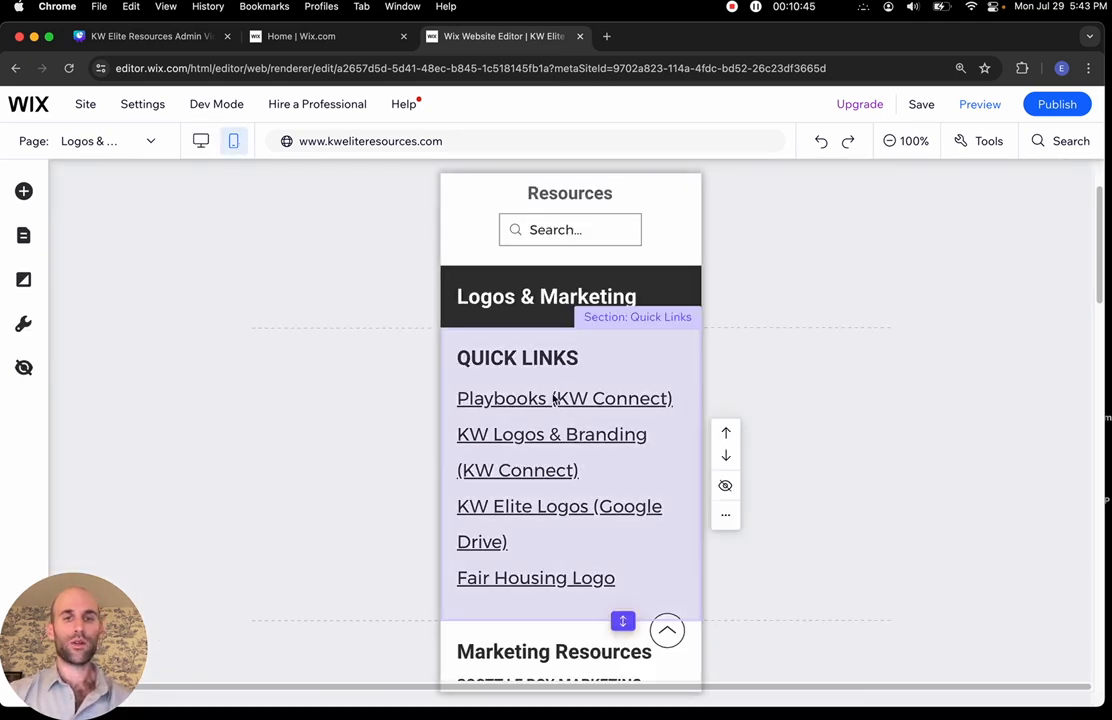
pyautogui.scroll(-3, 508, 401)
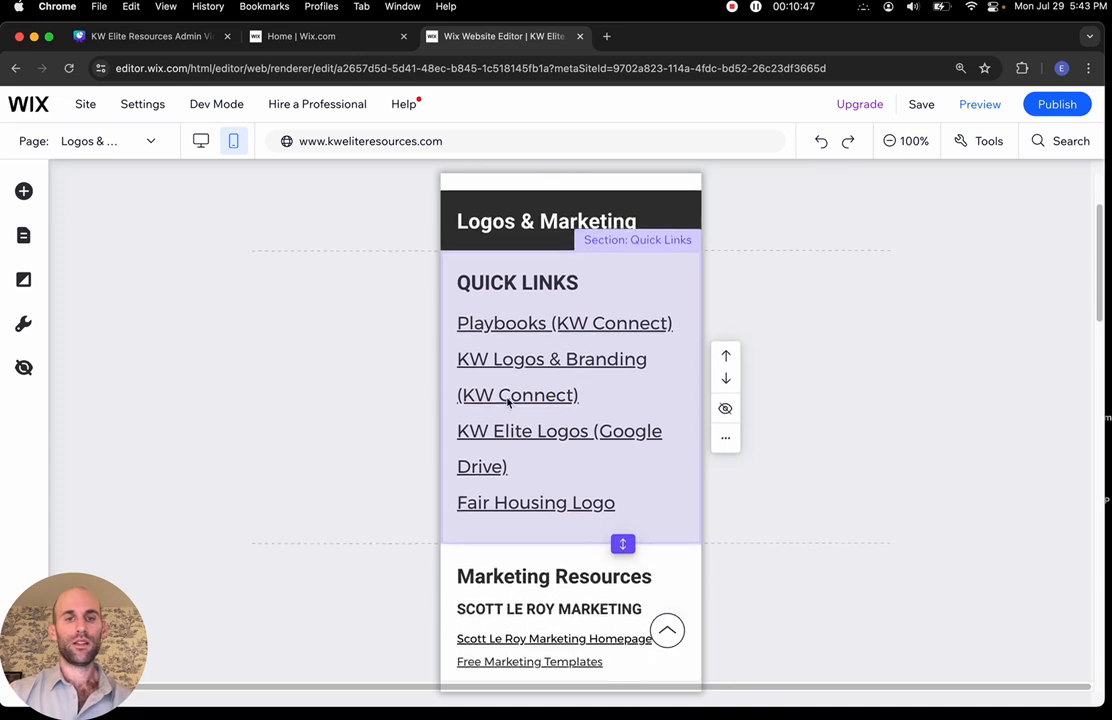
pyautogui.scroll(1, 530, 350)
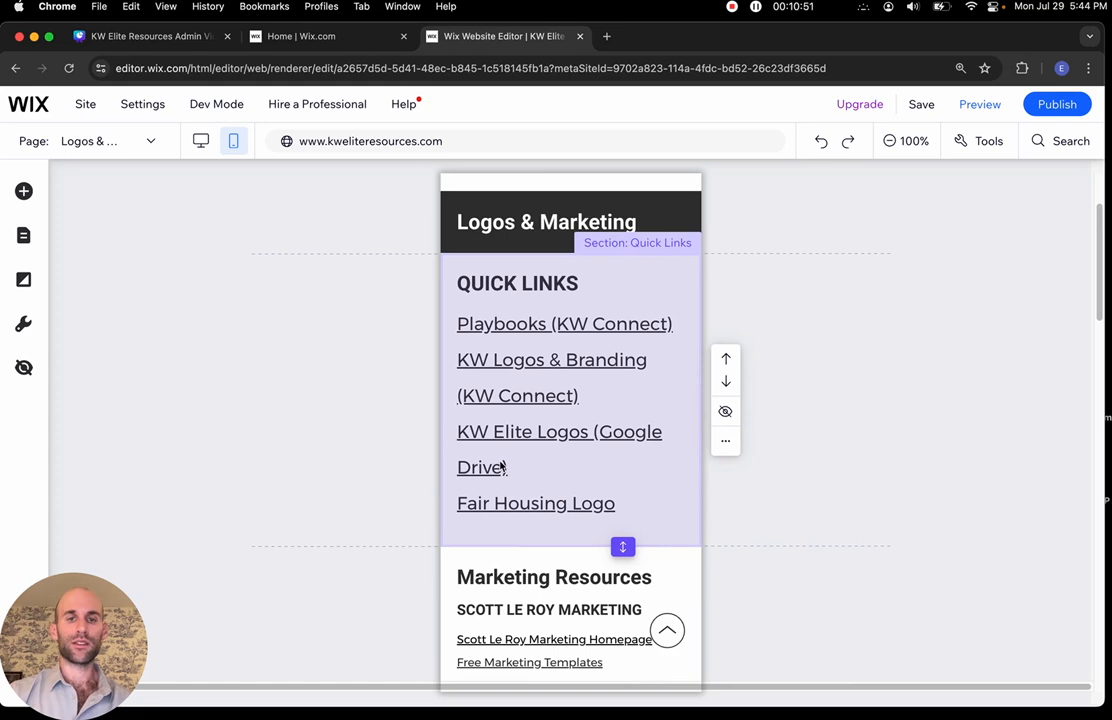
pyautogui.scroll(1, 548, 325)
pyautogui.scroll(-1, 541, 335)
pyautogui.click(511, 357)
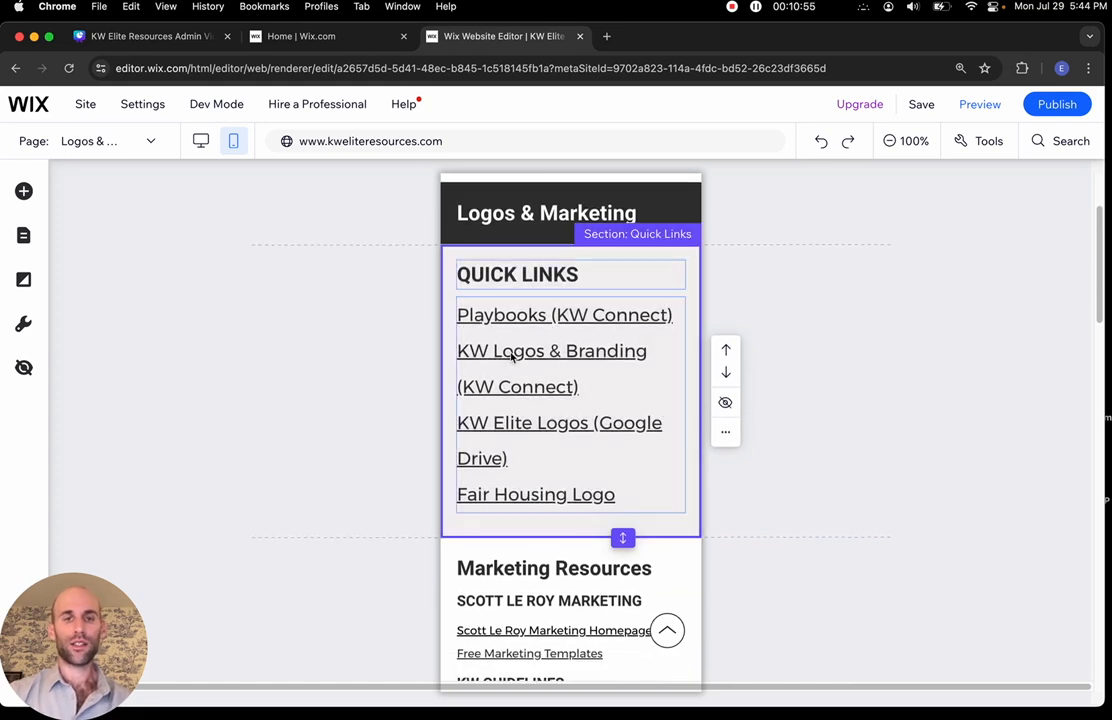
pyautogui.click(490, 335)
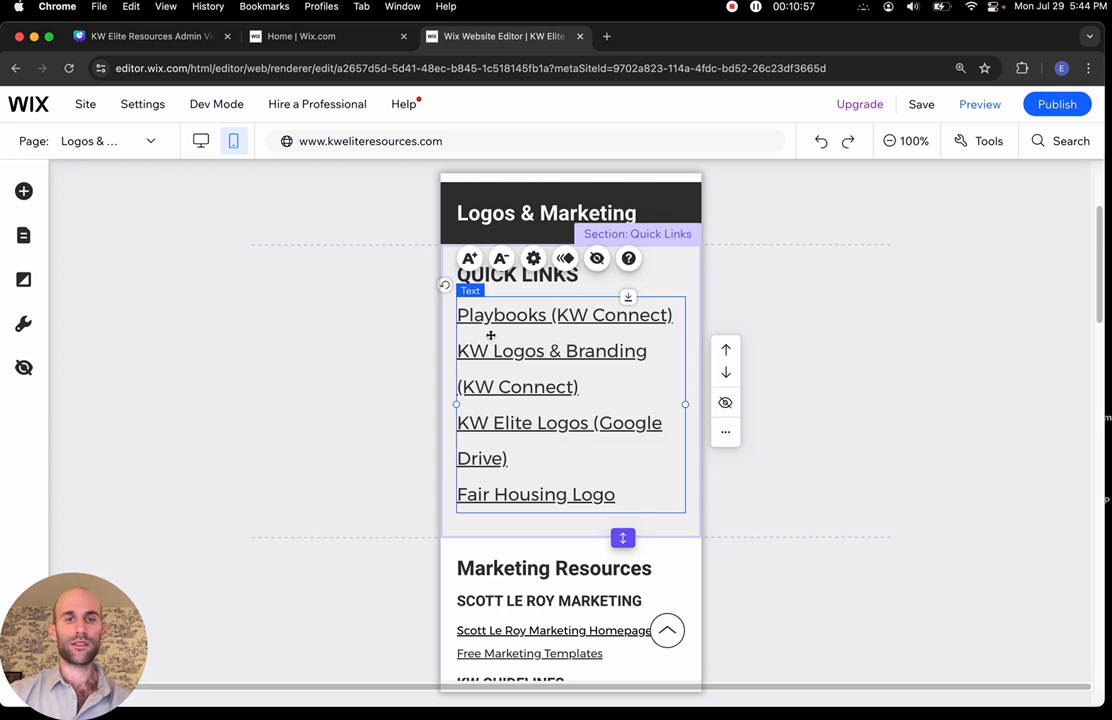
# Shrink the mobile Quick Links text step by step down to 15px
pyautogui.click(503, 261)
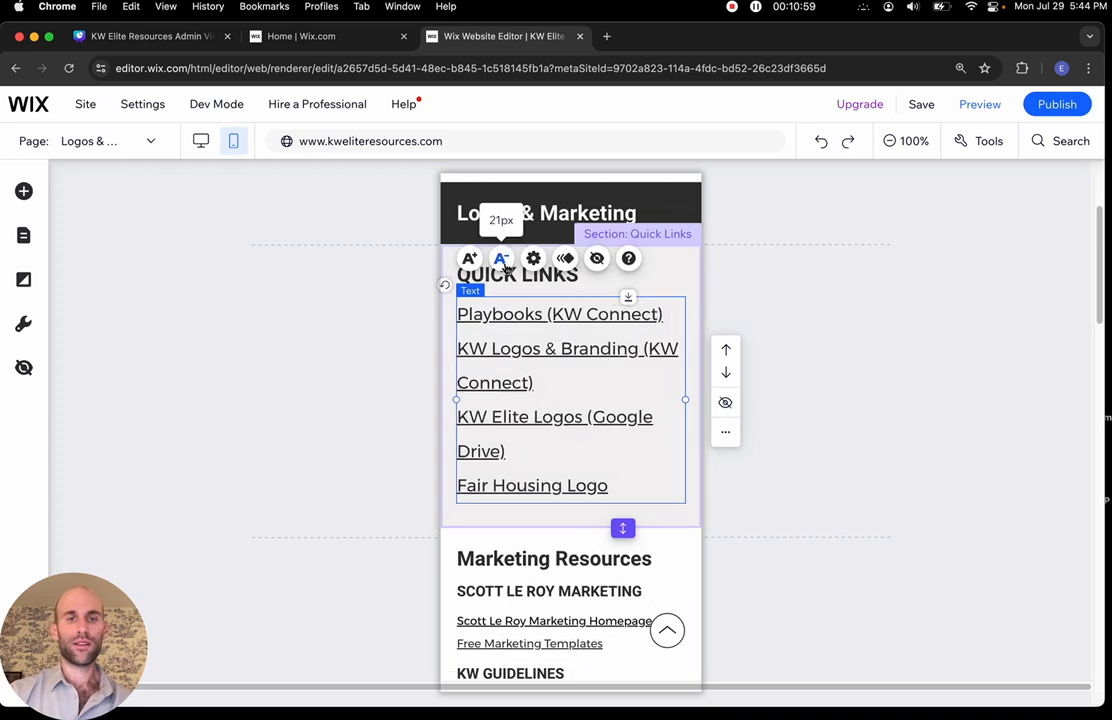
pyautogui.click(503, 261)
pyautogui.click(503, 261)
pyautogui.click(503, 261)
pyautogui.click(503, 261)
pyautogui.click(503, 261)
pyautogui.click(503, 261)
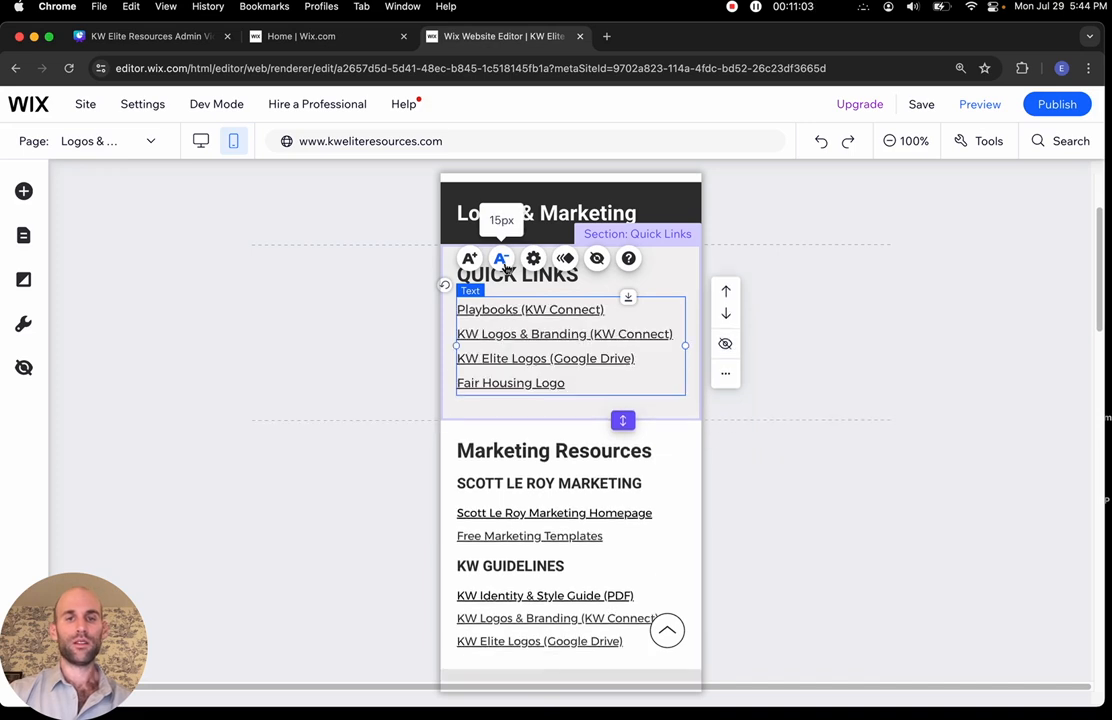
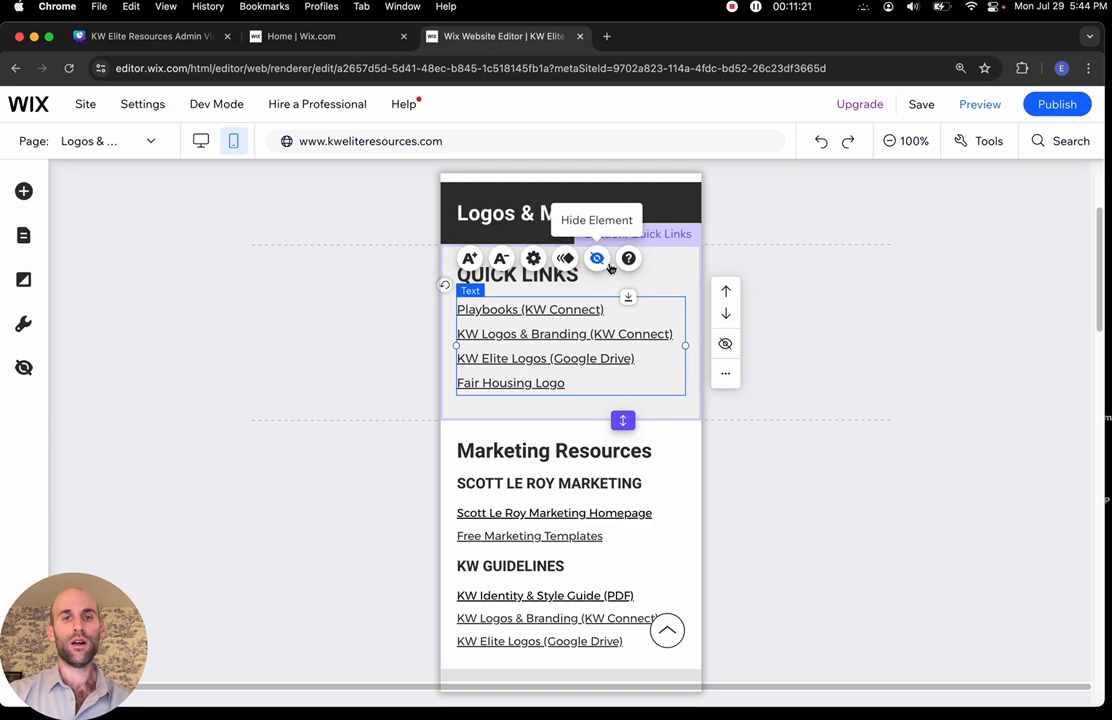
# Hide the Canva template image under Business Cards on the mobile layout, then open the page list
pyautogui.scroll(-5, 577, 528)
pyautogui.scroll(-15, 577, 528)
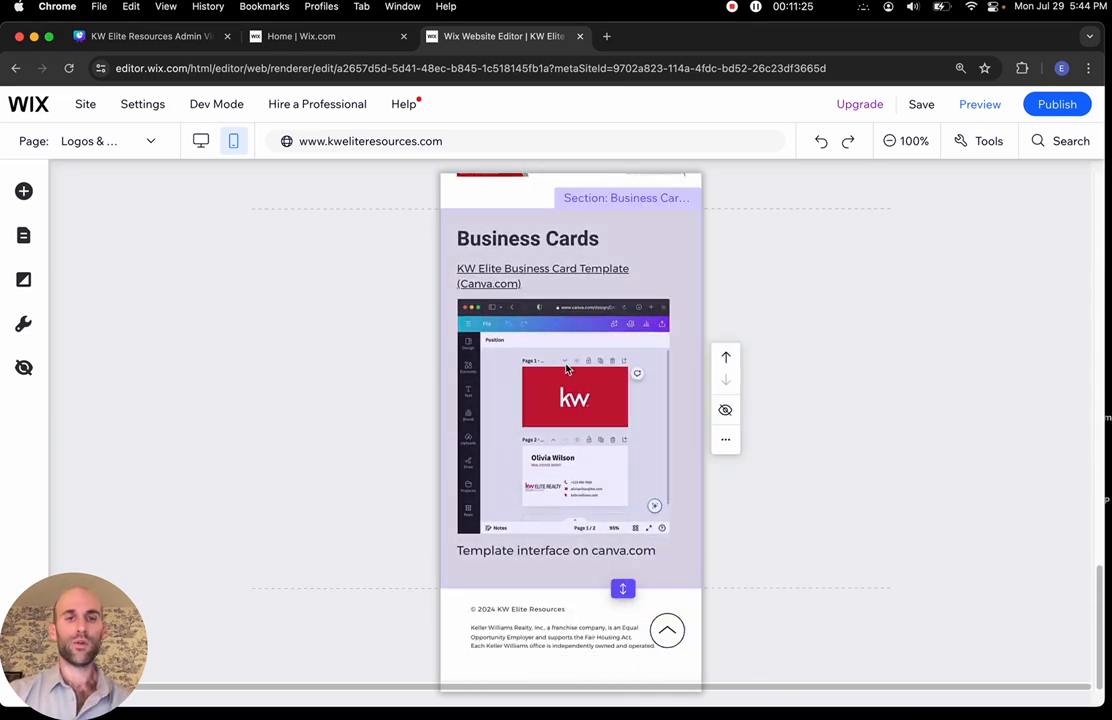
pyautogui.click(541, 382)
pyautogui.click(540, 383)
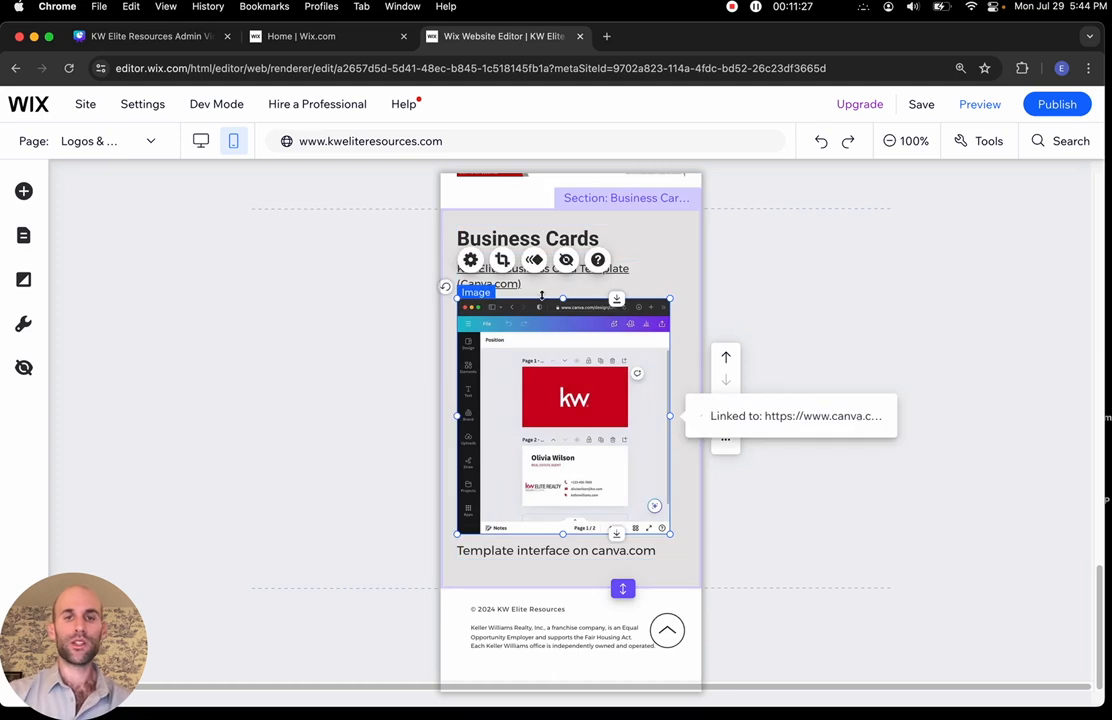
pyautogui.click(567, 261)
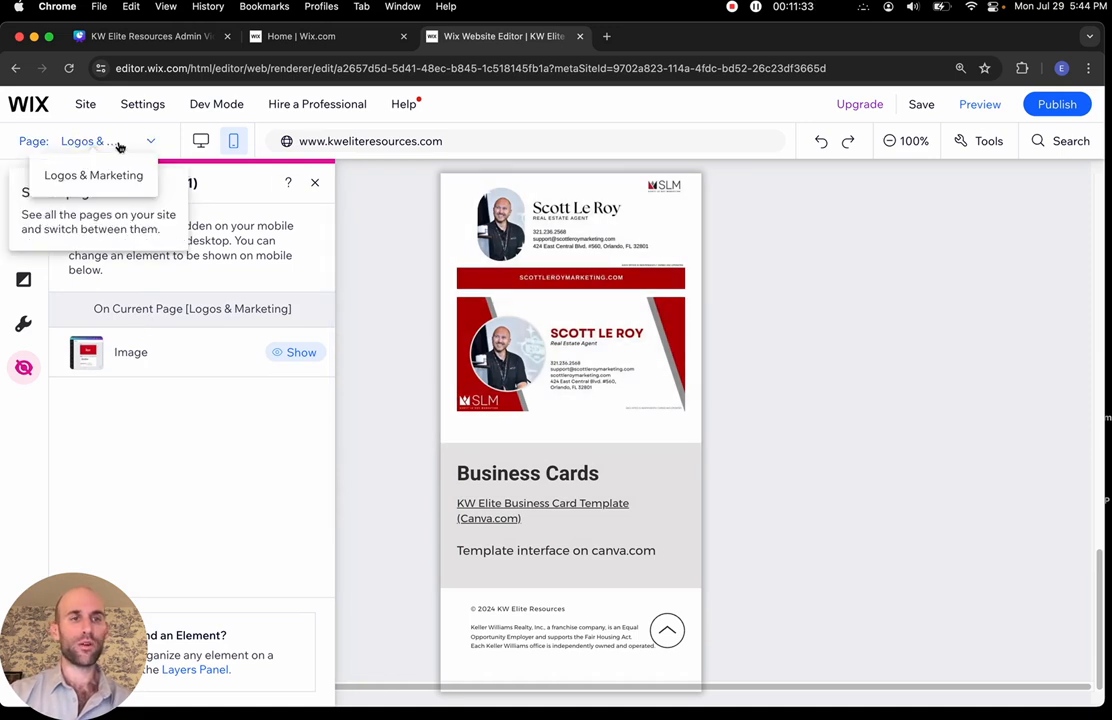
pyautogui.click(118, 147)
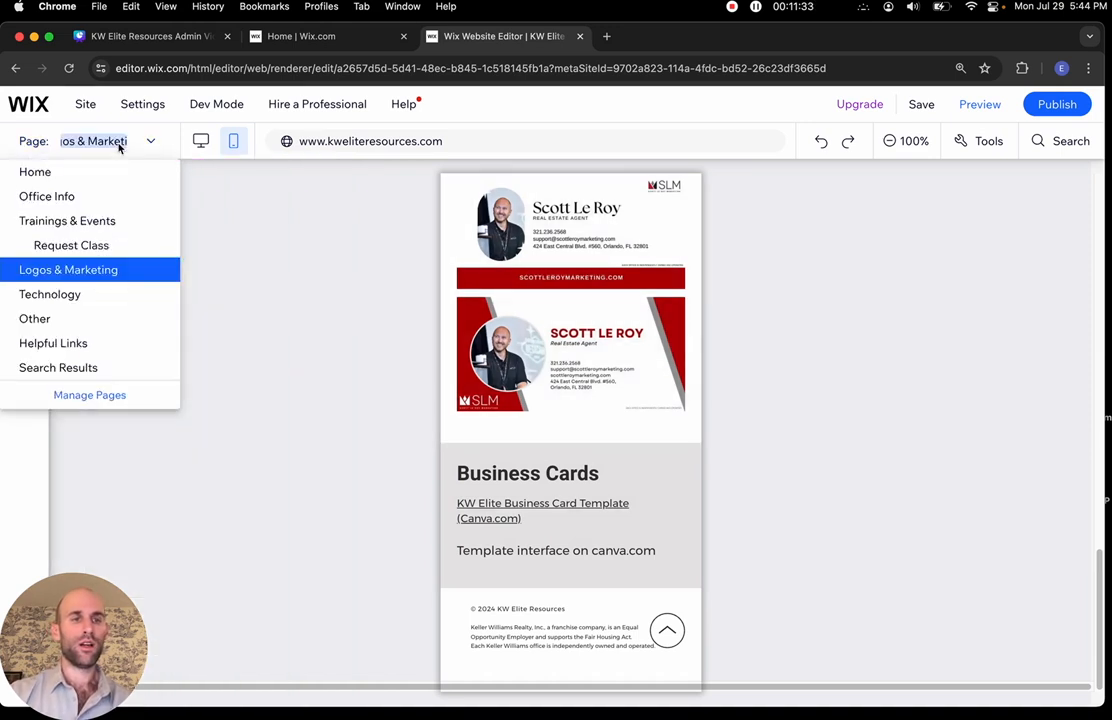
# Go to the Trainings & Events page and scroll through its mobile layout
pyautogui.click(88, 221)
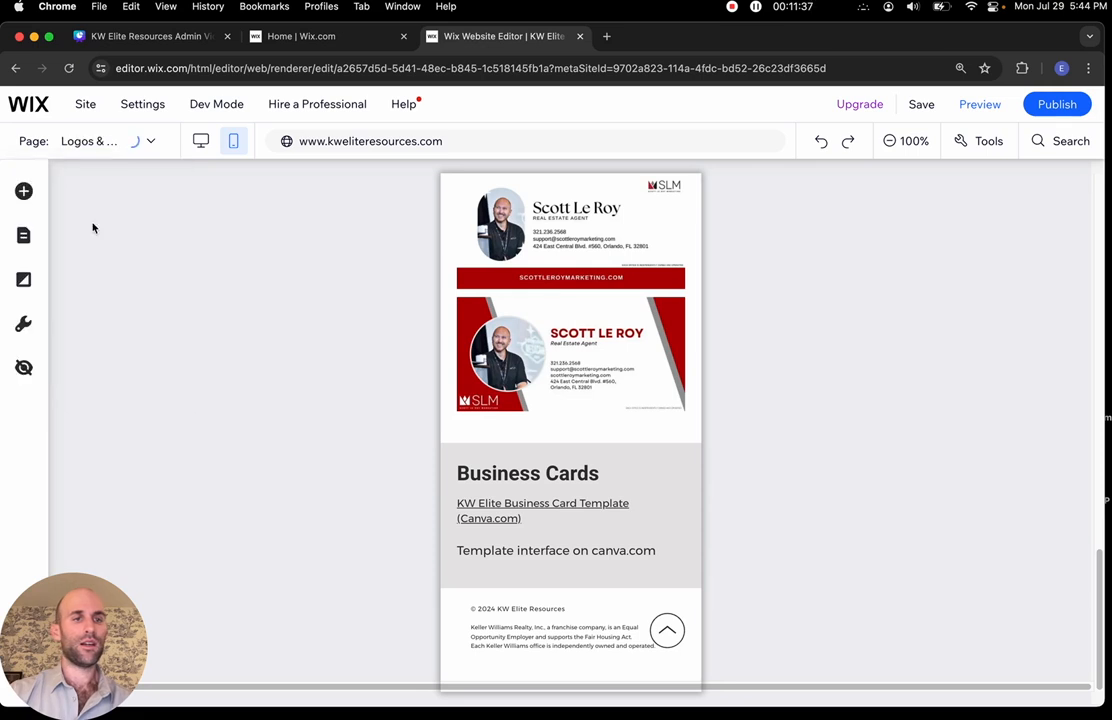
pyautogui.scroll(-10, 506, 417)
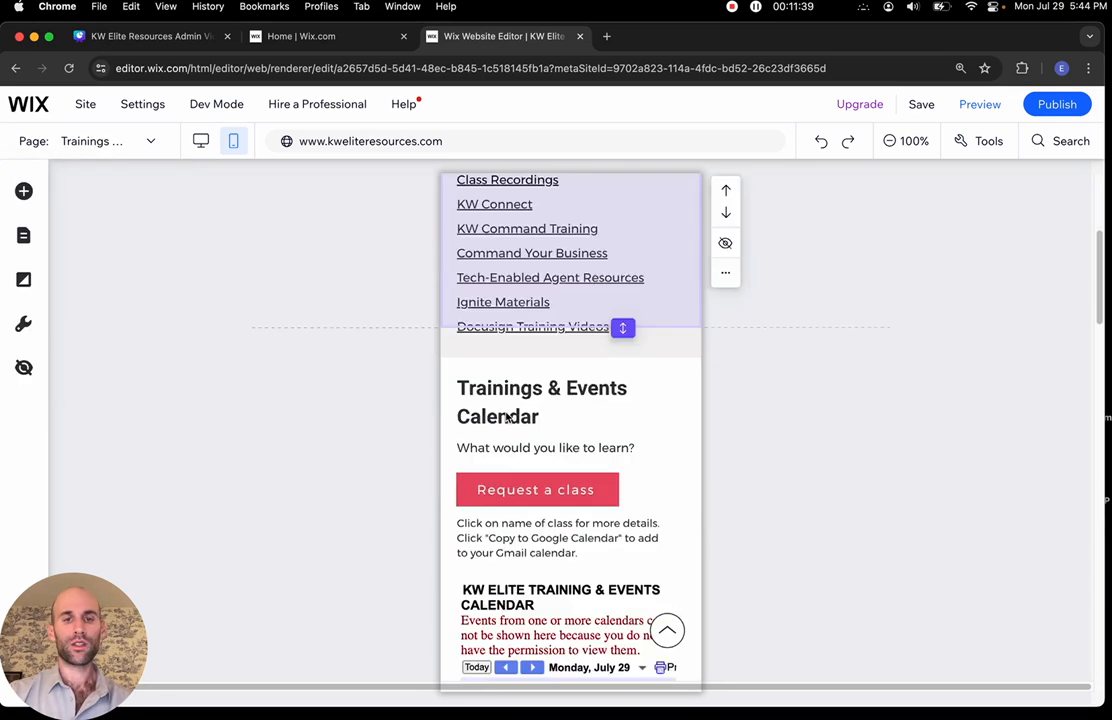
pyautogui.scroll(10, 506, 417)
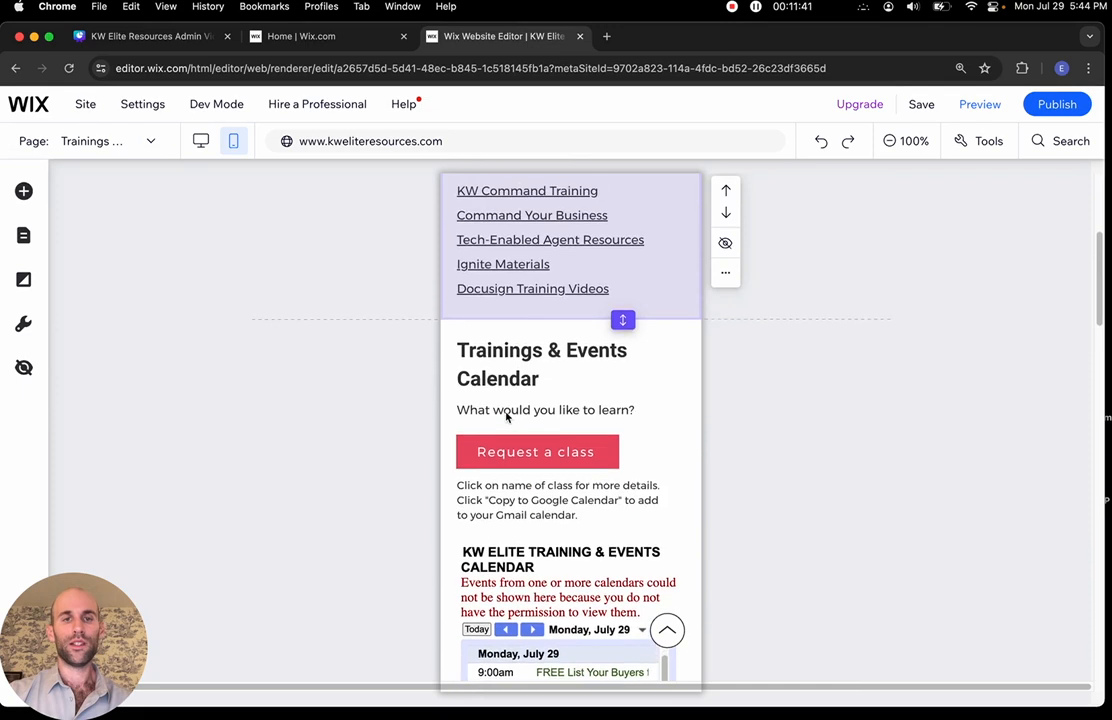
pyautogui.scroll(-2, 506, 417)
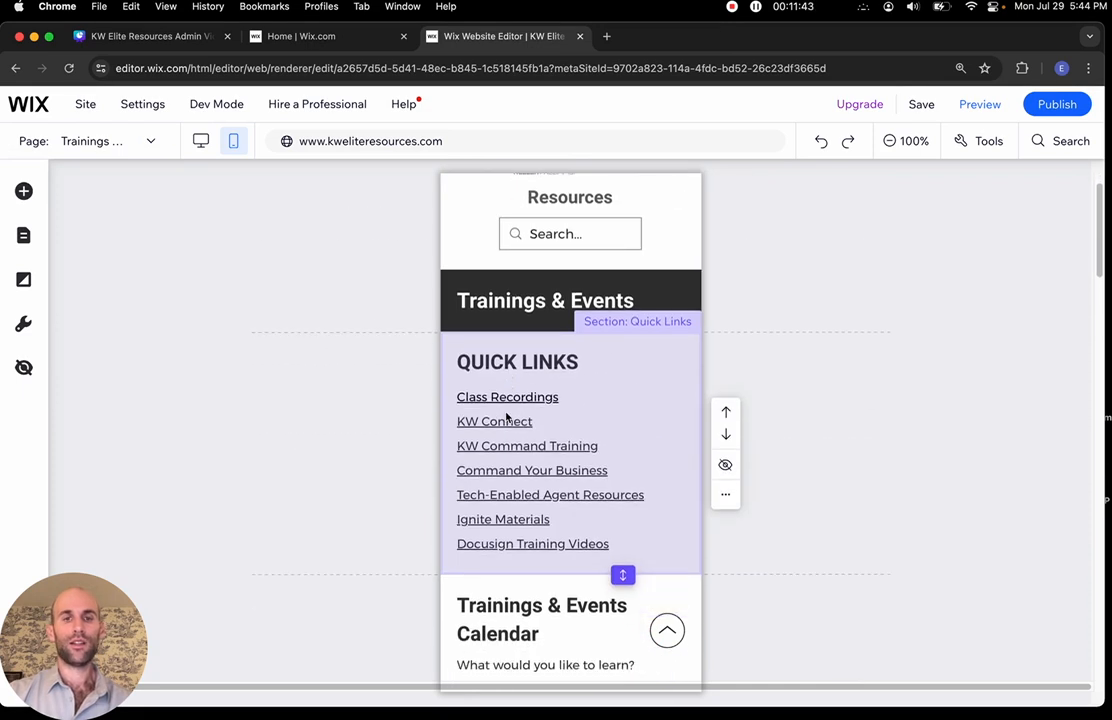
pyautogui.scroll(-10, 506, 417)
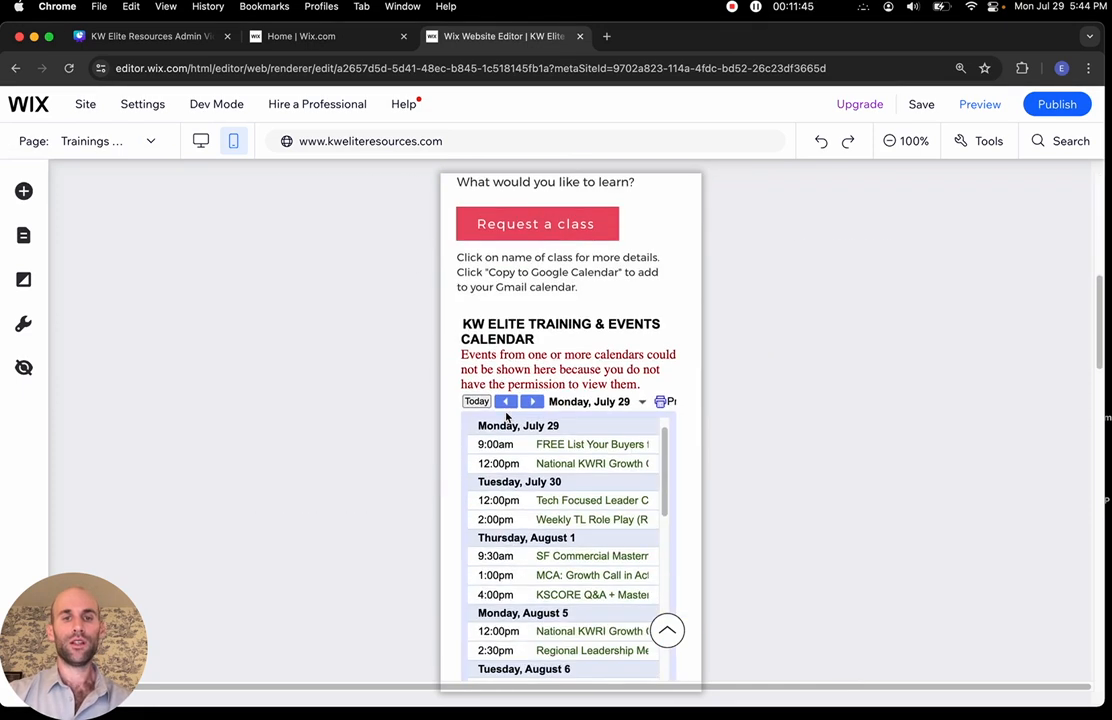
pyautogui.scroll(-6, 506, 417)
pyautogui.scroll(6, 506, 417)
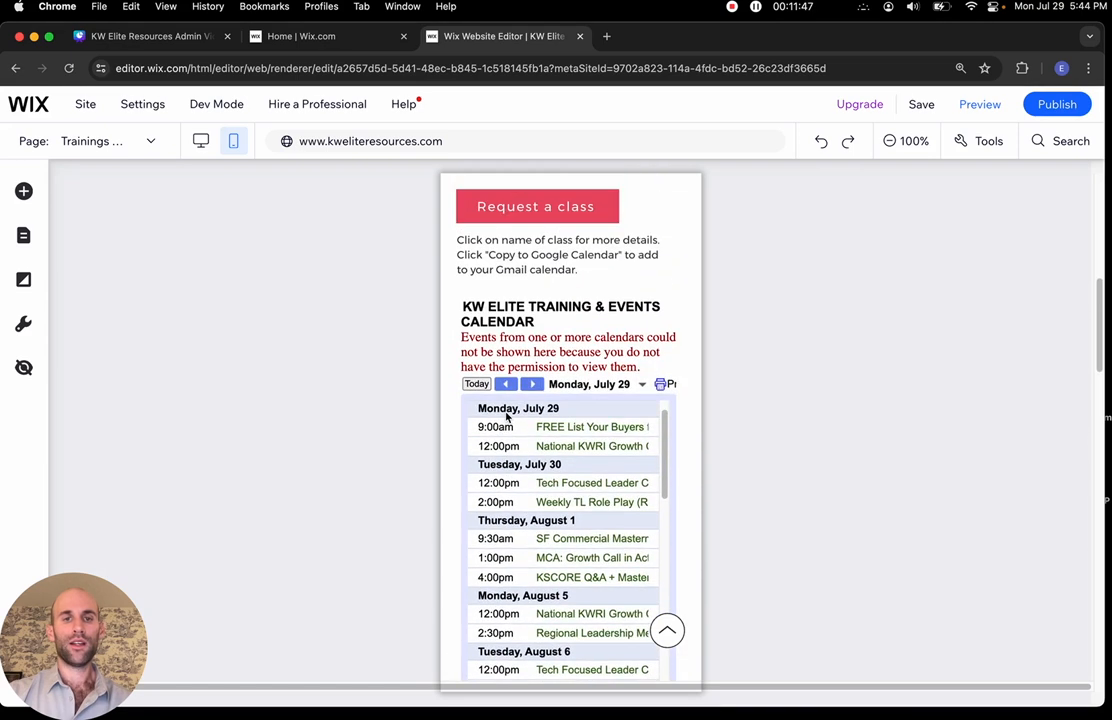
# Select the embedded events calendar and list the three elements hidden on mobile
pyautogui.click(490, 327)
pyautogui.click(538, 287)
pyautogui.click(548, 334)
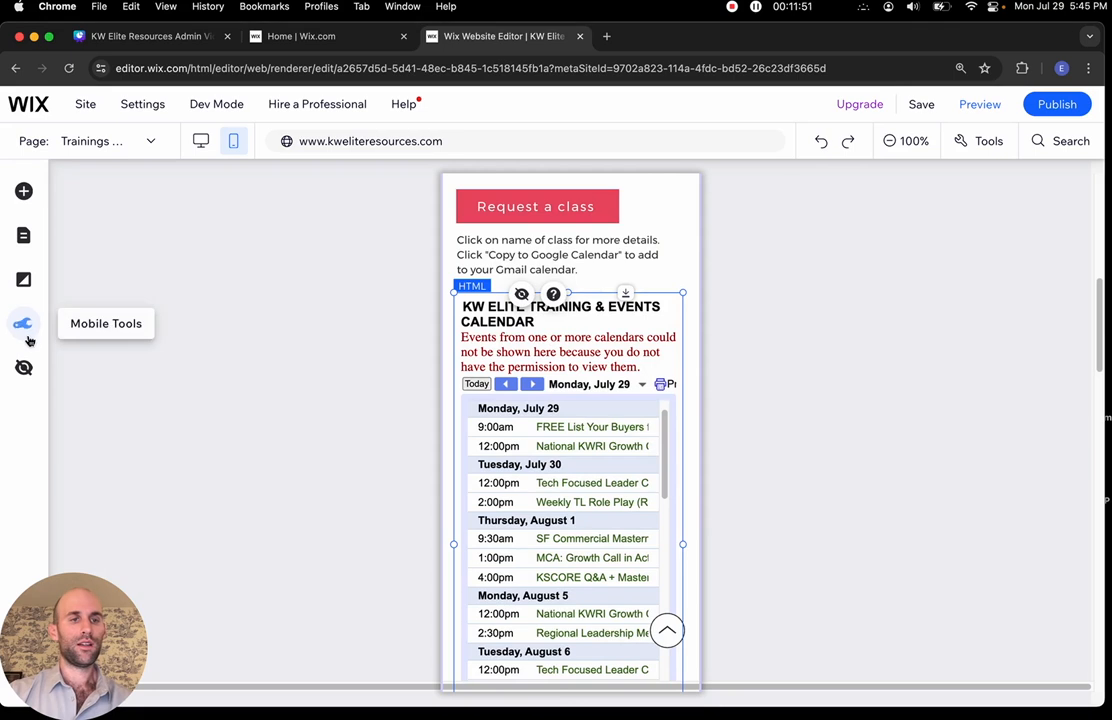
pyautogui.click(24, 369)
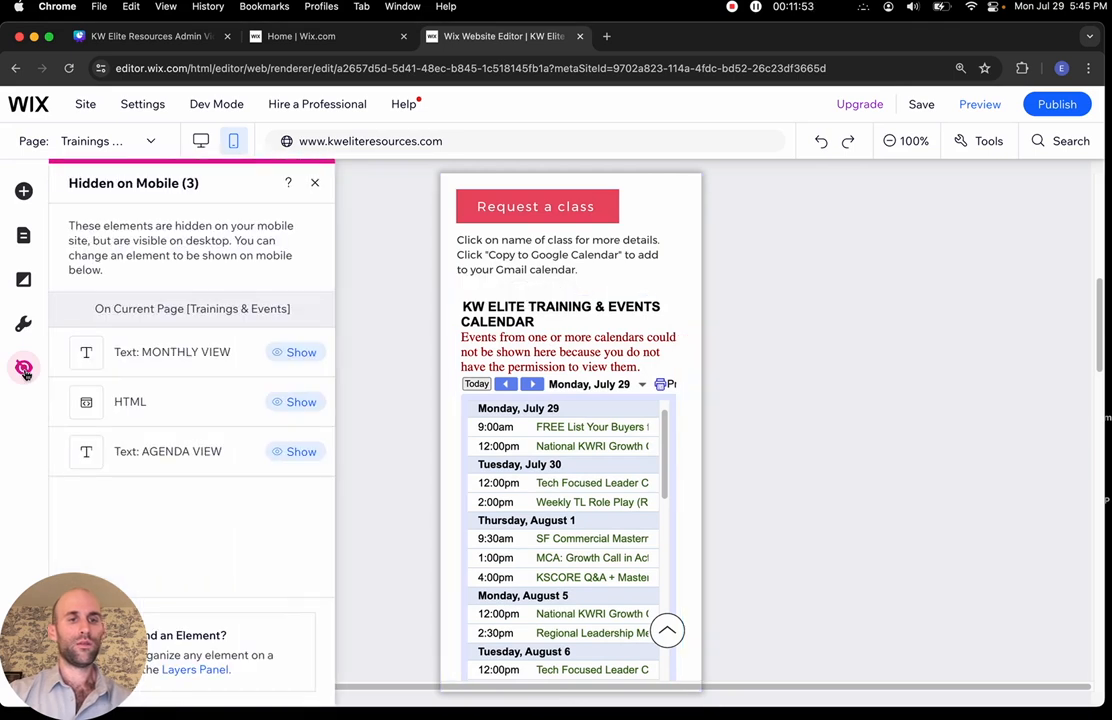
# View the desktop layout of Trainings & Events to compare its monthly calendar
pyautogui.click(200, 141)
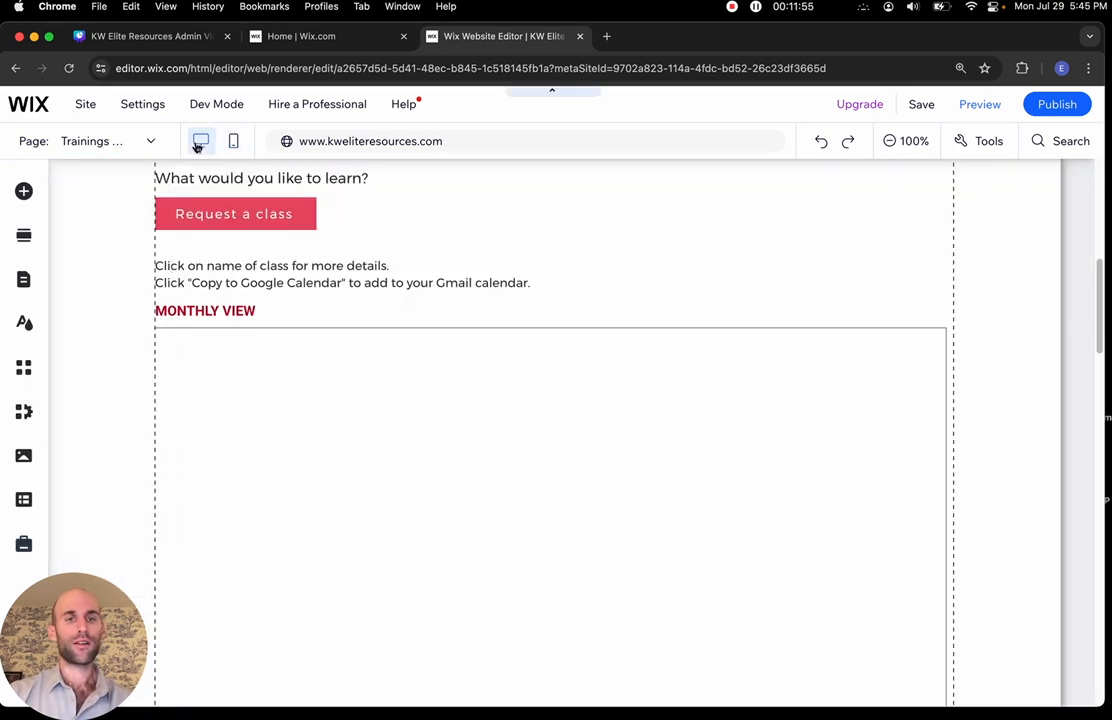
pyautogui.scroll(-3, 345, 300)
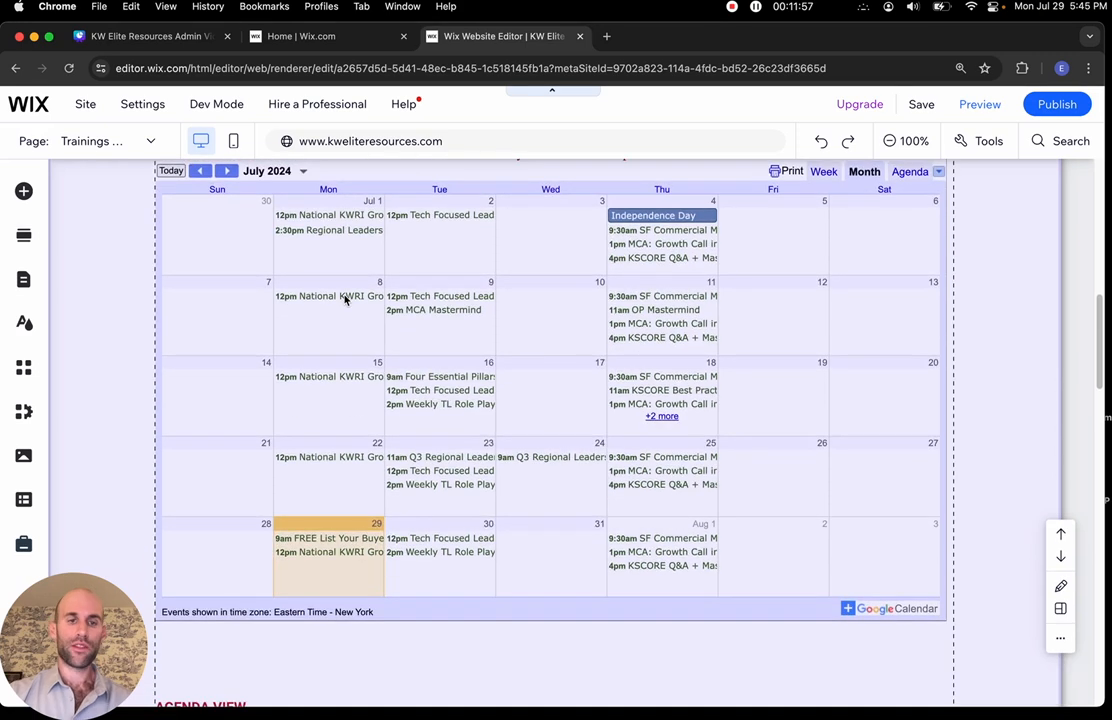
pyautogui.scroll(-5, 345, 300)
pyautogui.scroll(6, 345, 300)
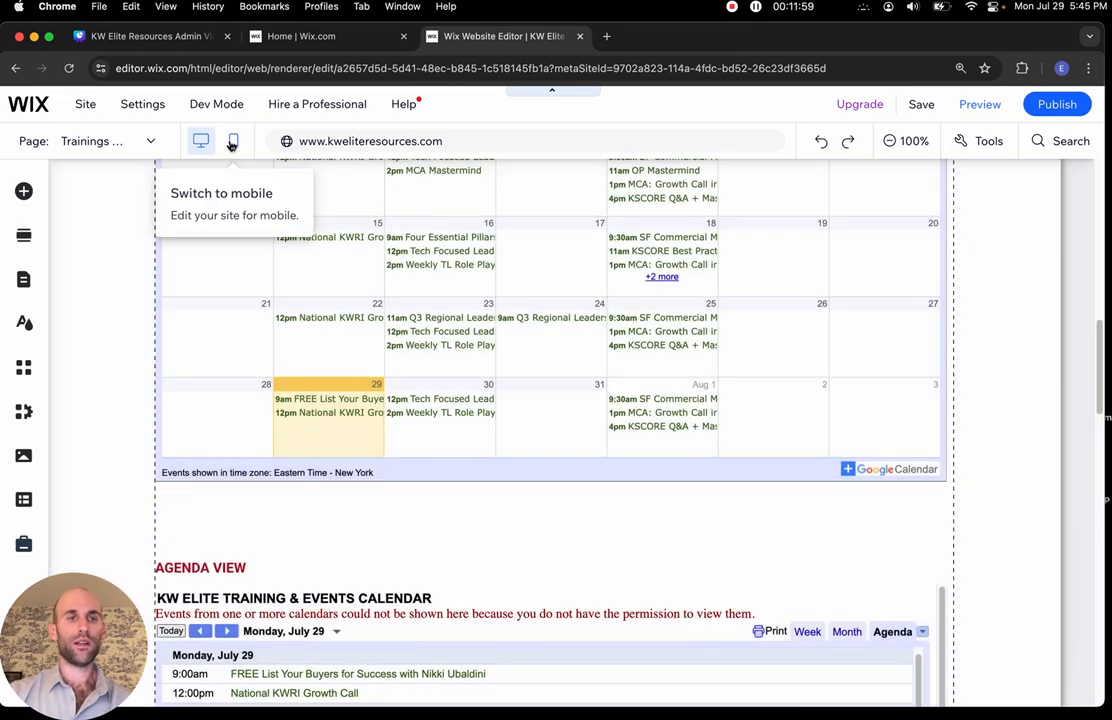
# Back on mobile, select the agenda calendar, check the hidden-elements list, and return to the top
pyautogui.click(232, 143)
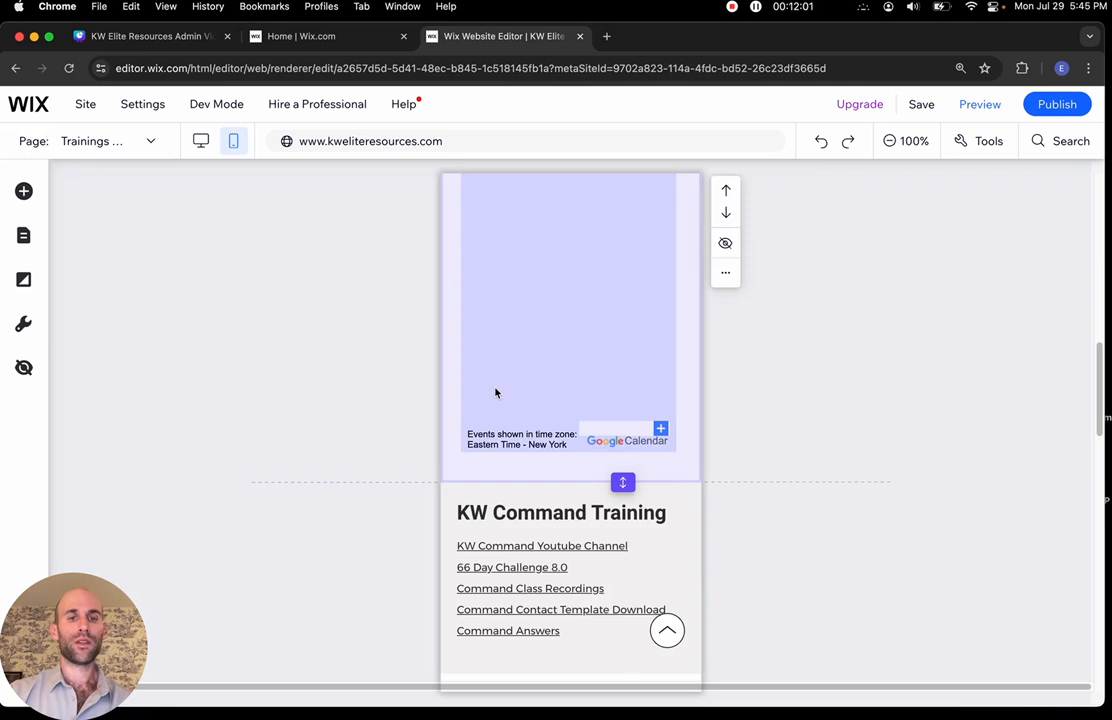
pyautogui.scroll(5, 496, 392)
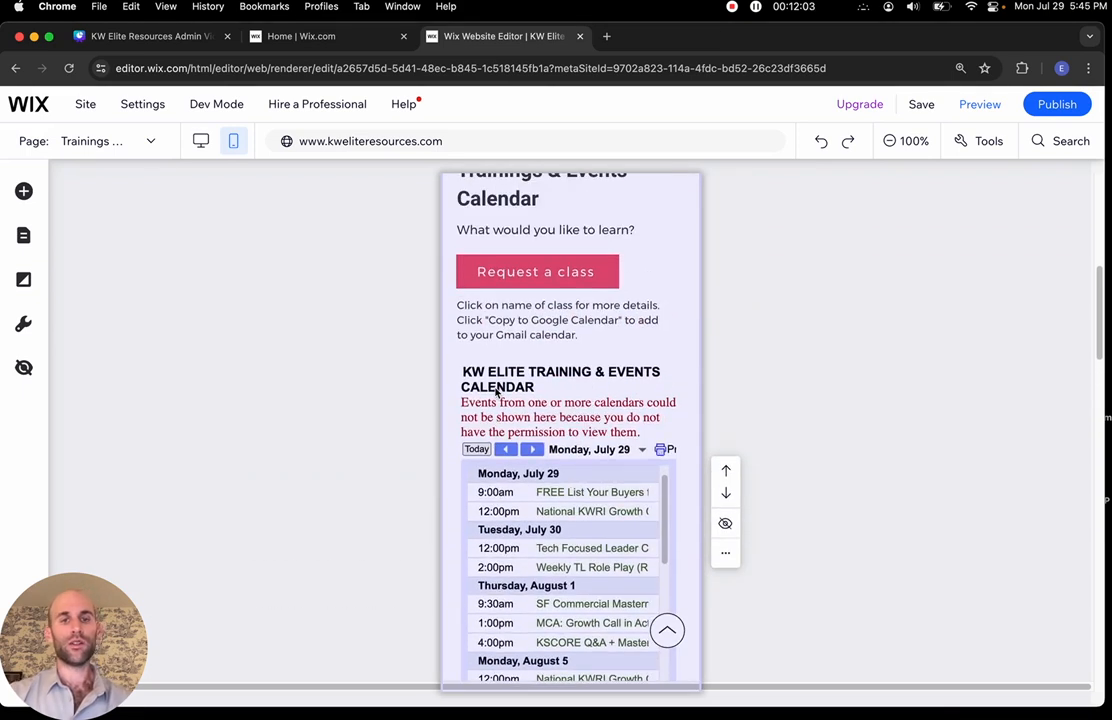
pyautogui.scroll(-2, 514, 594)
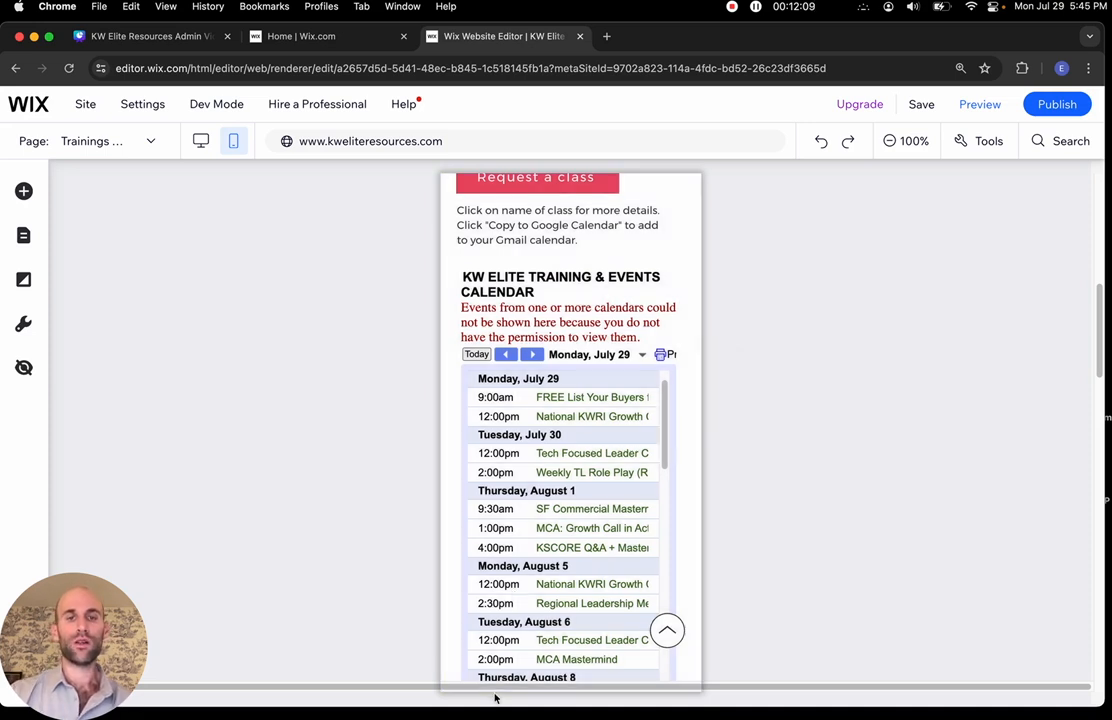
pyautogui.scroll(-2, 580, 393)
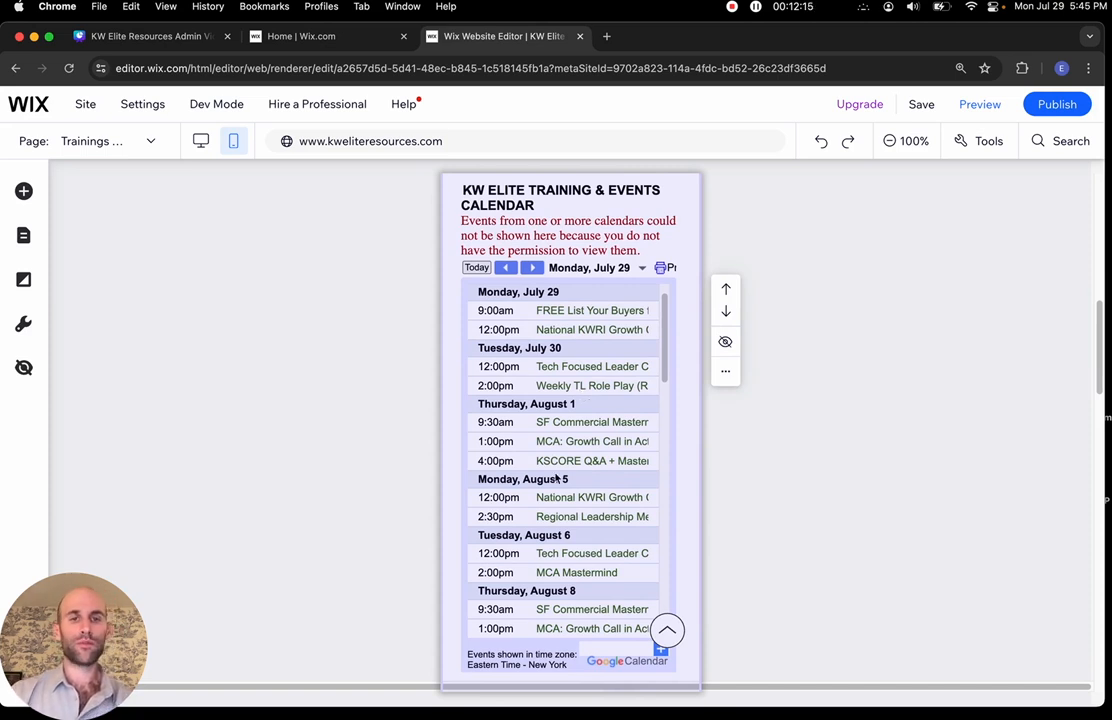
pyautogui.click(545, 403)
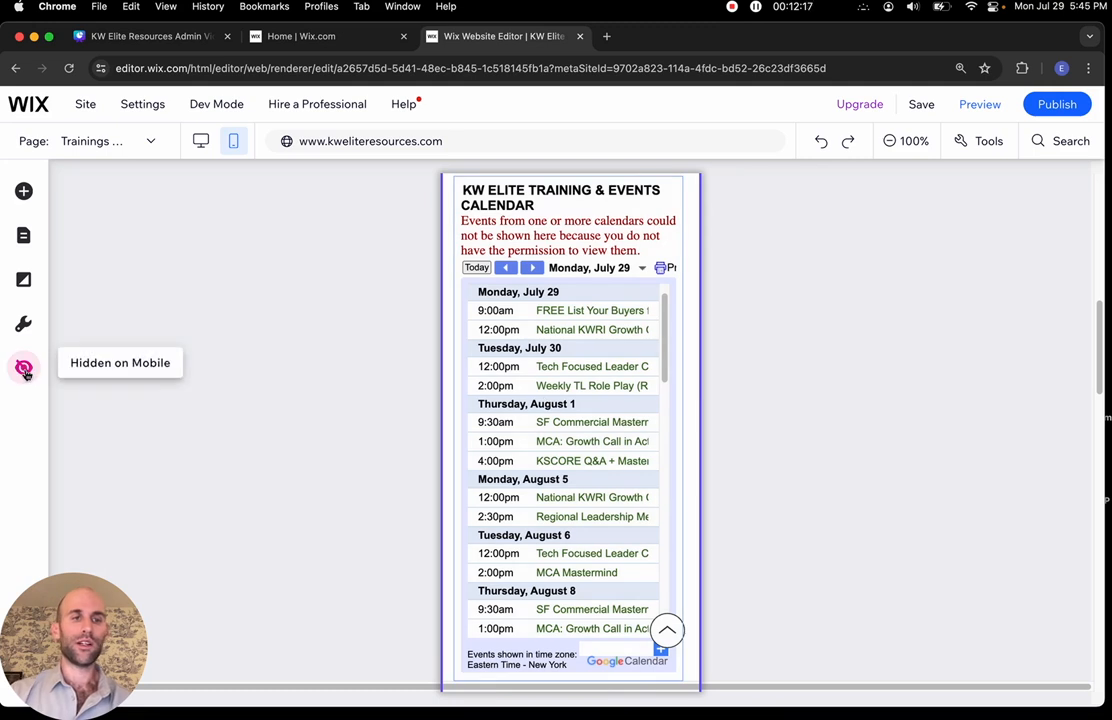
pyautogui.click(23, 367)
pyautogui.moveTo(141, 354)
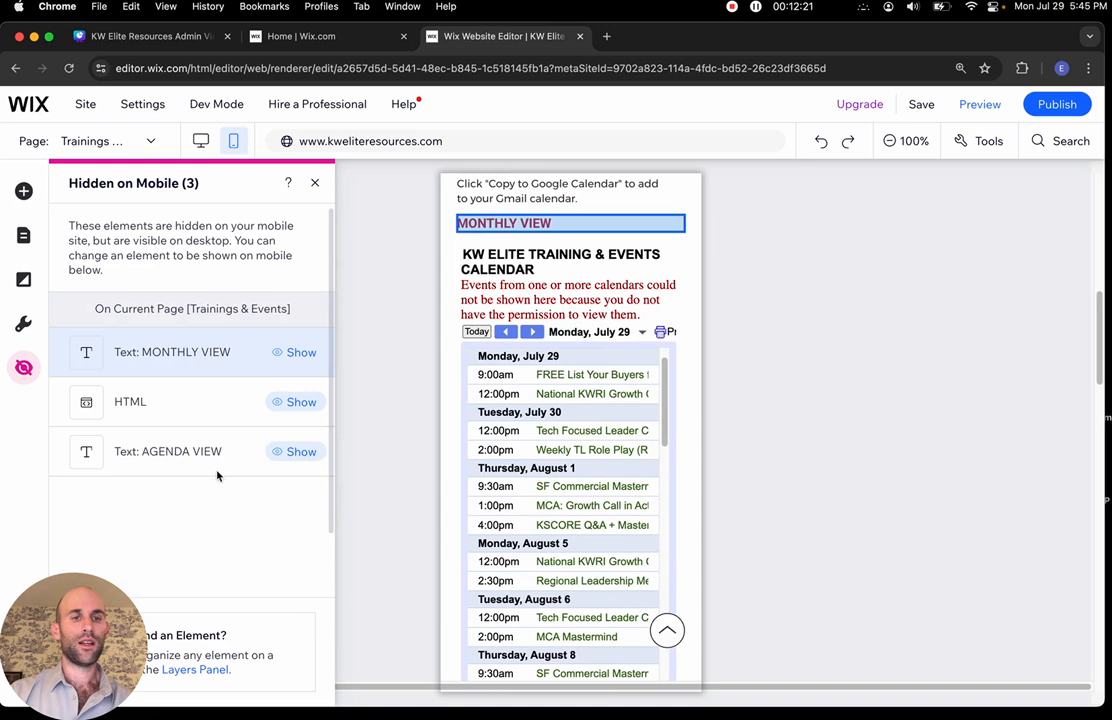
pyautogui.click(314, 185)
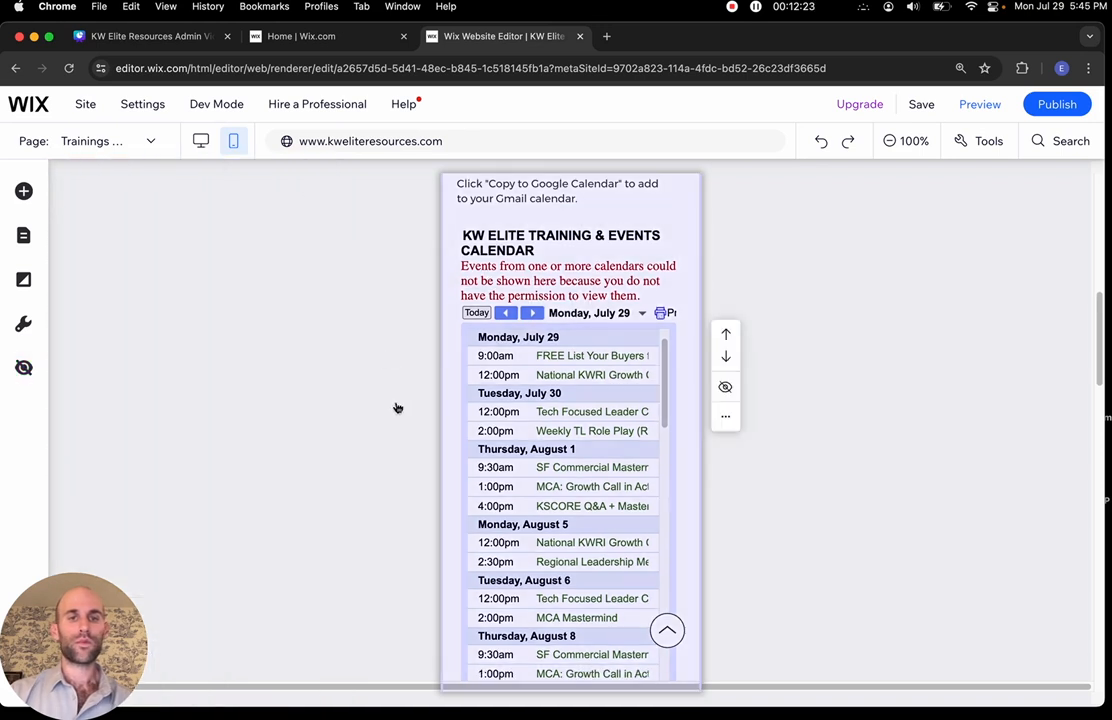
pyautogui.scroll(5, 395, 407)
pyautogui.scroll(2, 612, 500)
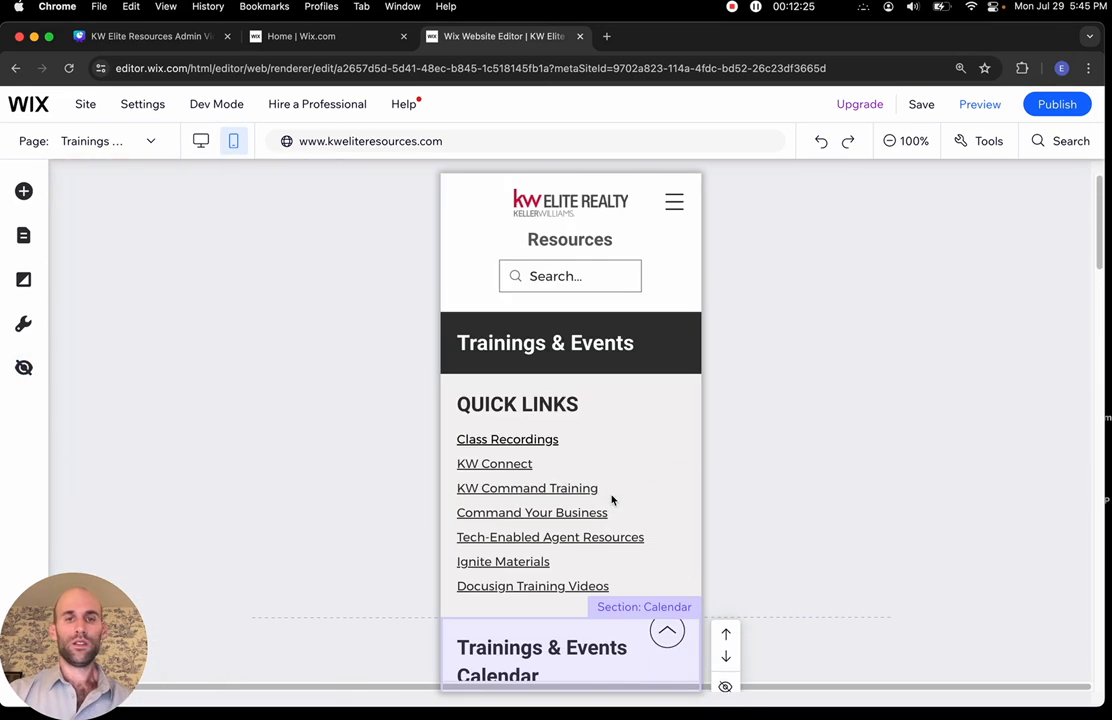
# Switch from mobile to desktop editing
pyautogui.click(123, 140)
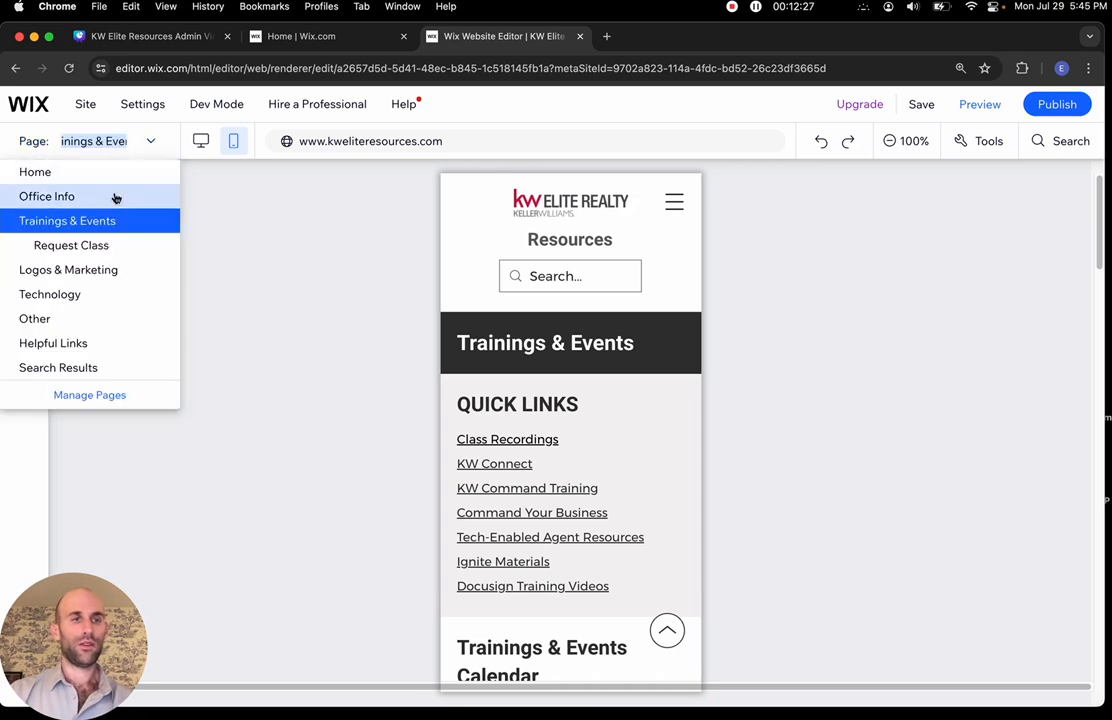
pyautogui.click(104, 280)
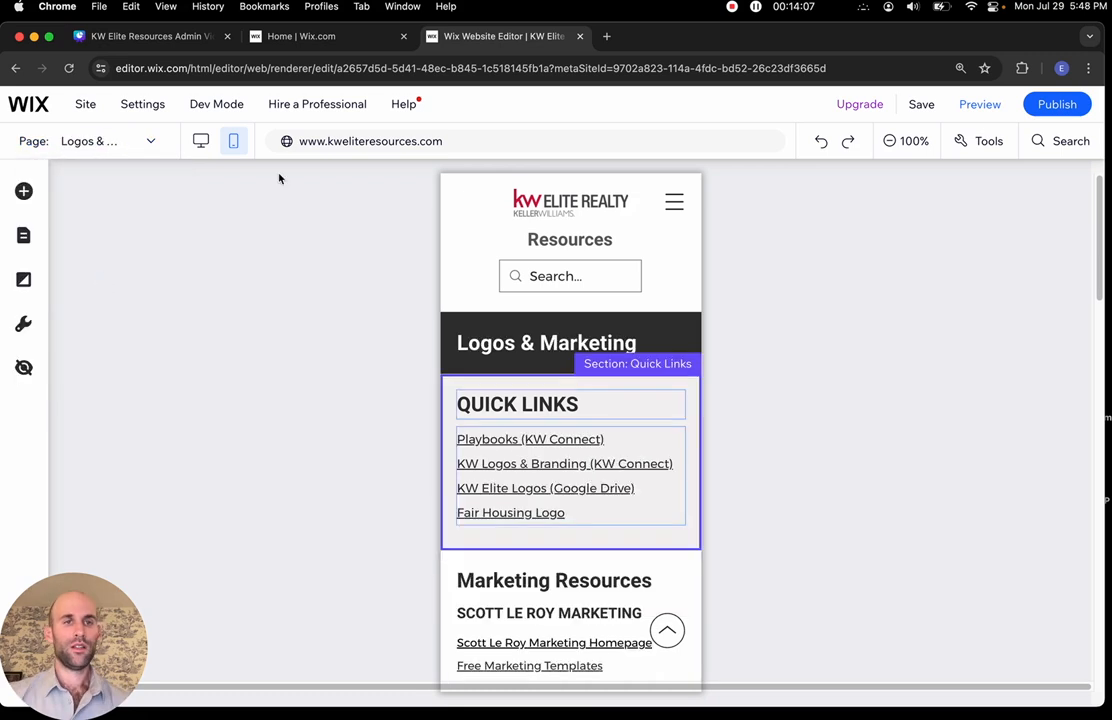
pyautogui.click(201, 141)
pyautogui.scroll(-20, 720, 458)
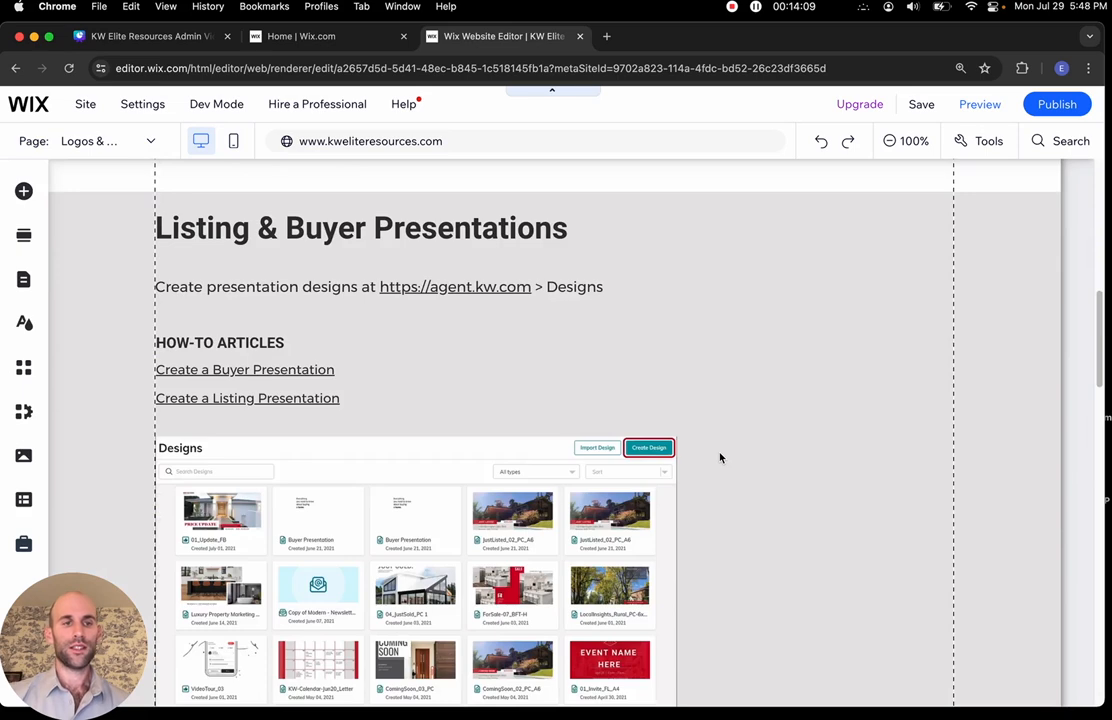
pyautogui.scroll(20, 720, 458)
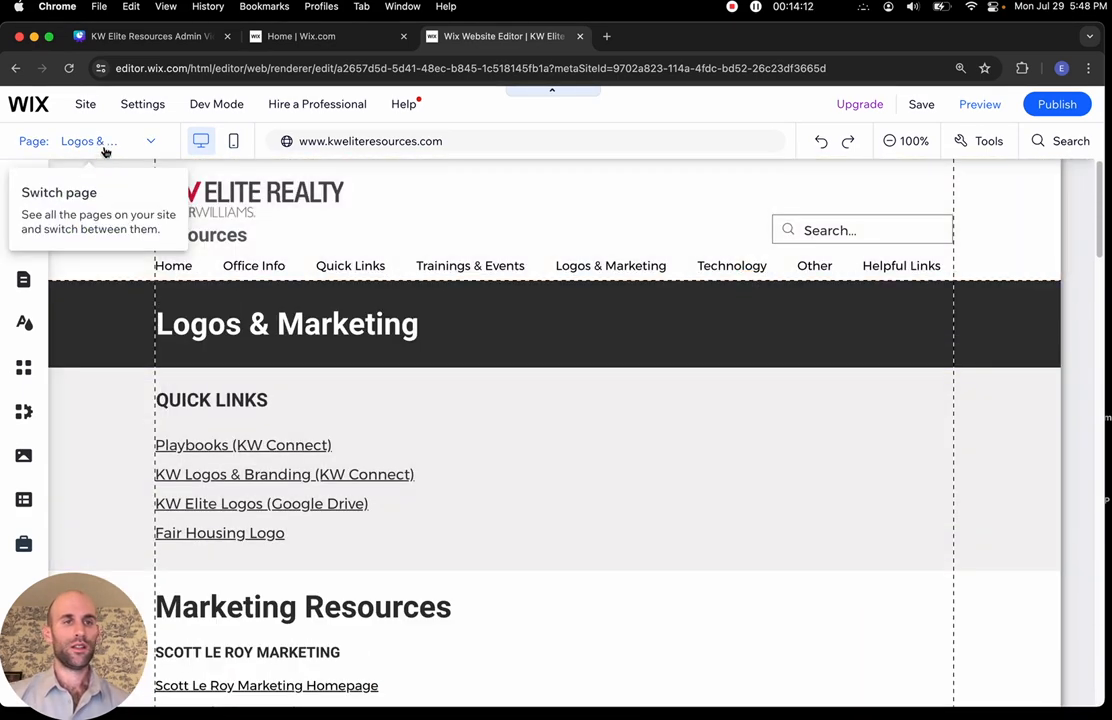
# Go to the Home page, then to the Office Info page
pyautogui.click(105, 150)
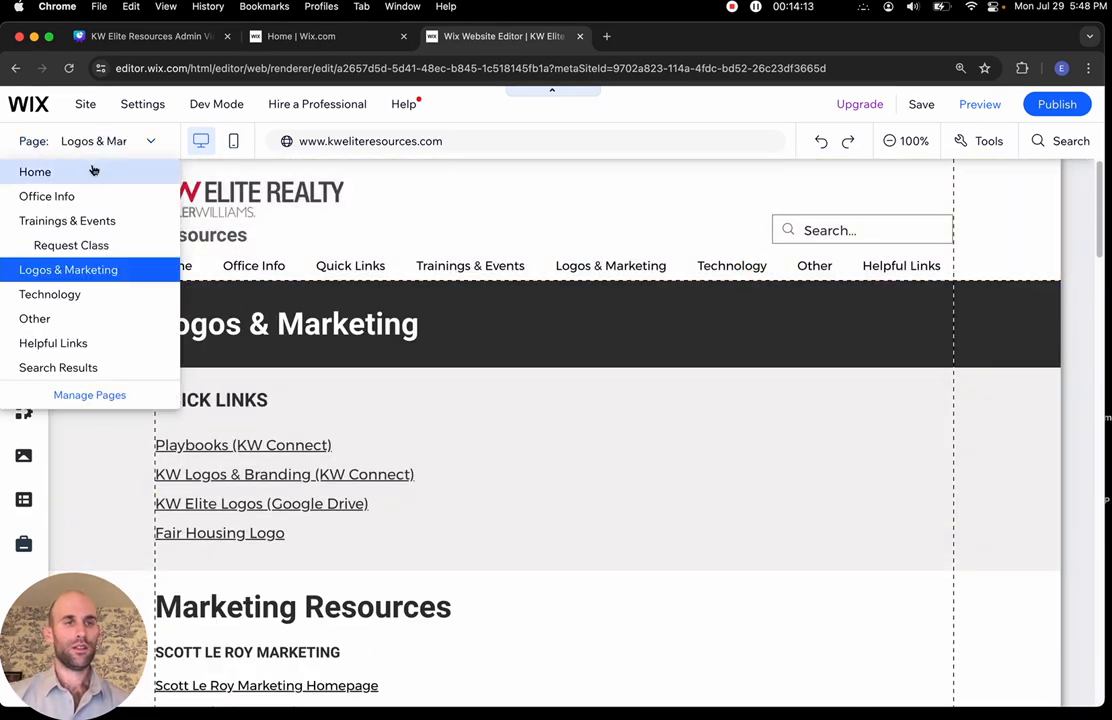
pyautogui.click(45, 171)
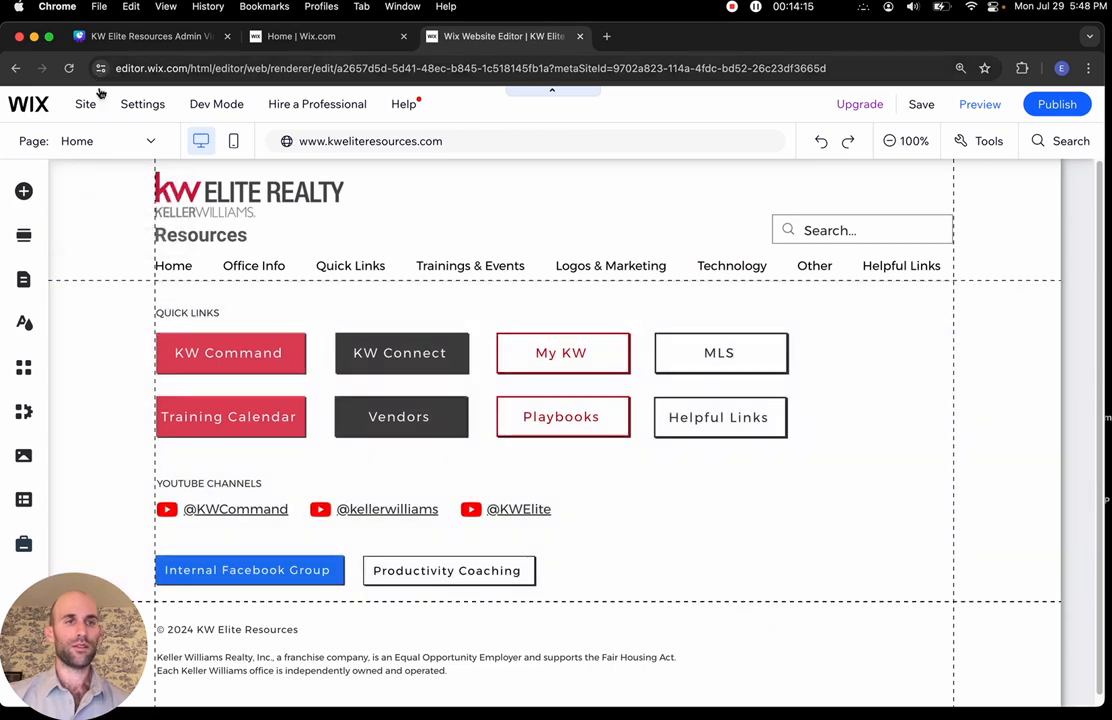
pyautogui.click(106, 143)
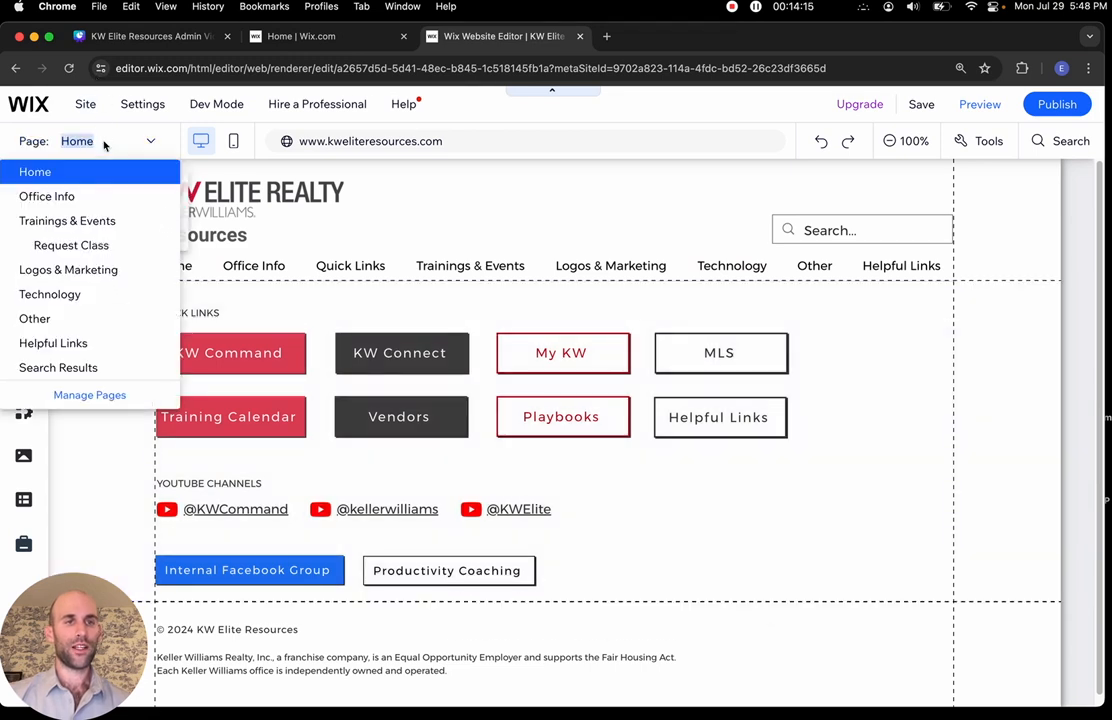
pyautogui.click(103, 205)
# Scroll through the Office Info Leadership Team profile cards
pyautogui.scroll(-5, 404, 412)
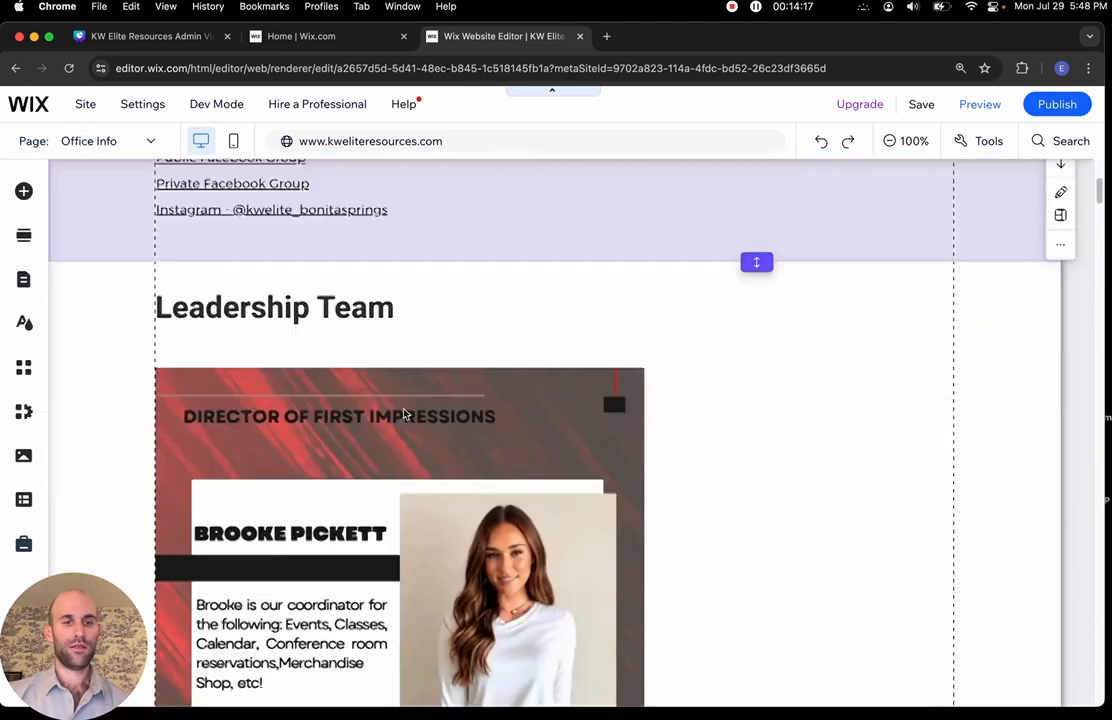
pyautogui.scroll(2, 404, 413)
pyautogui.scroll(-20, 404, 412)
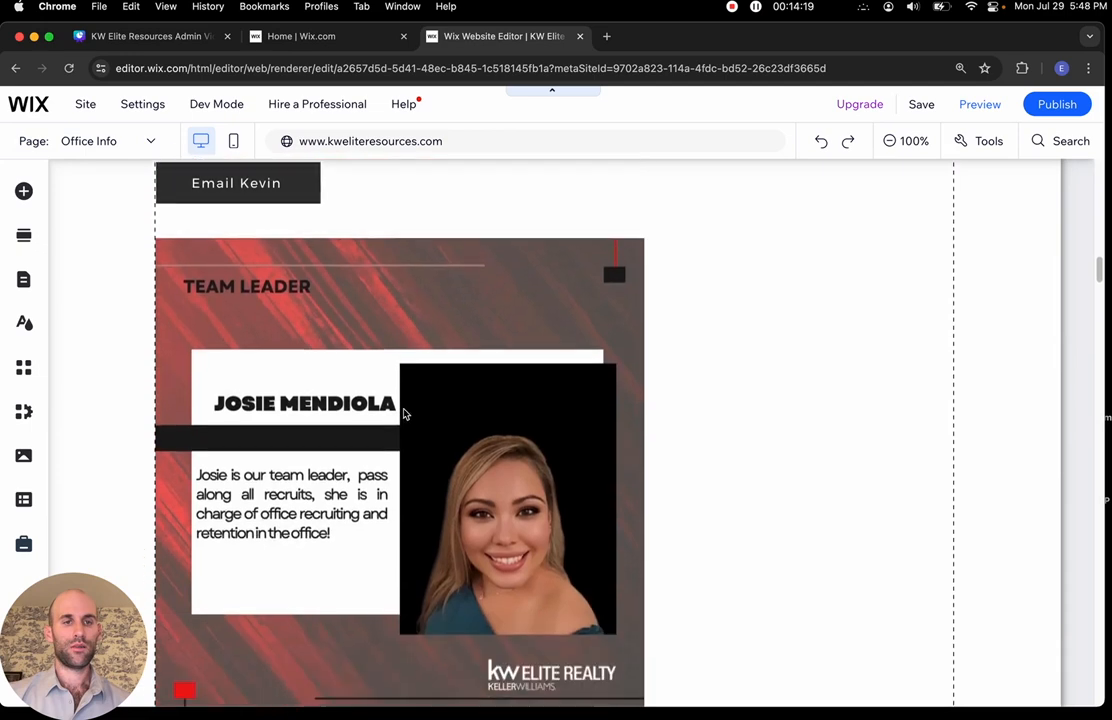
pyautogui.scroll(-20, 404, 413)
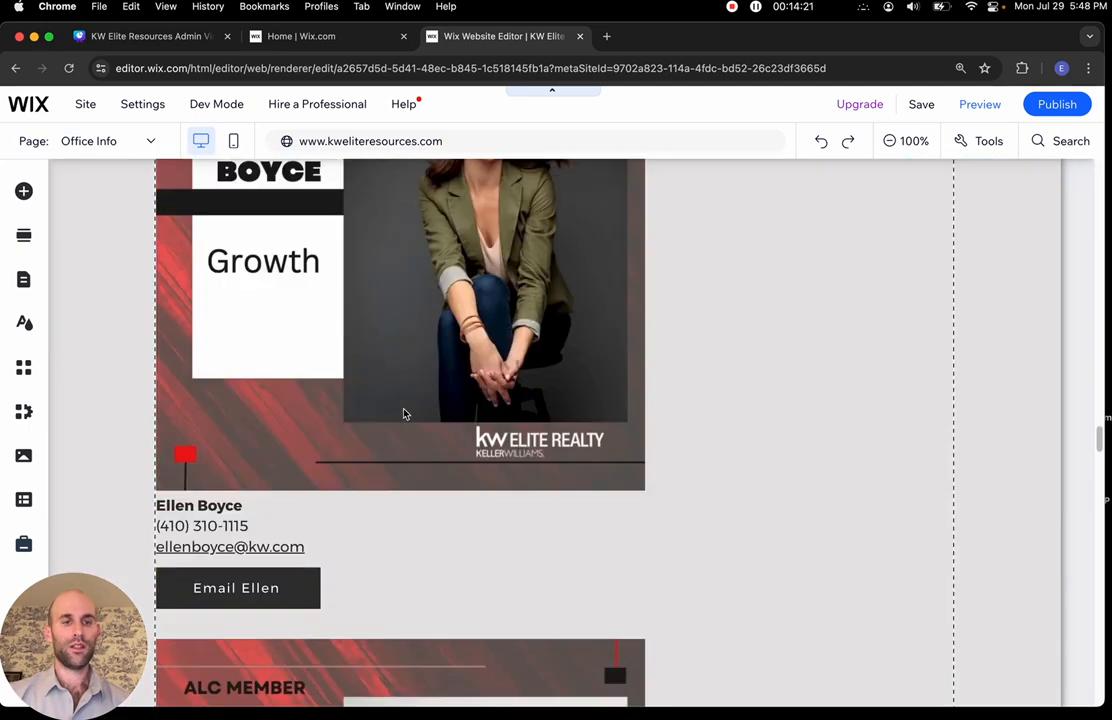
pyautogui.scroll(-15, 404, 413)
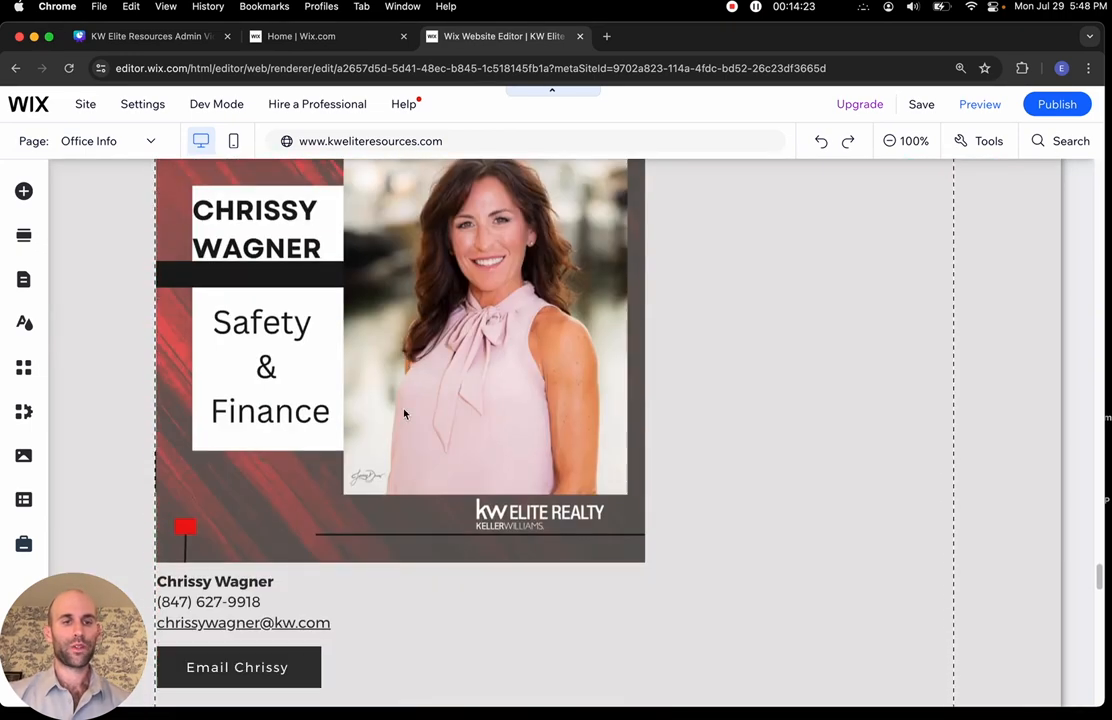
pyautogui.scroll(5, 404, 413)
pyautogui.scroll(20, 404, 413)
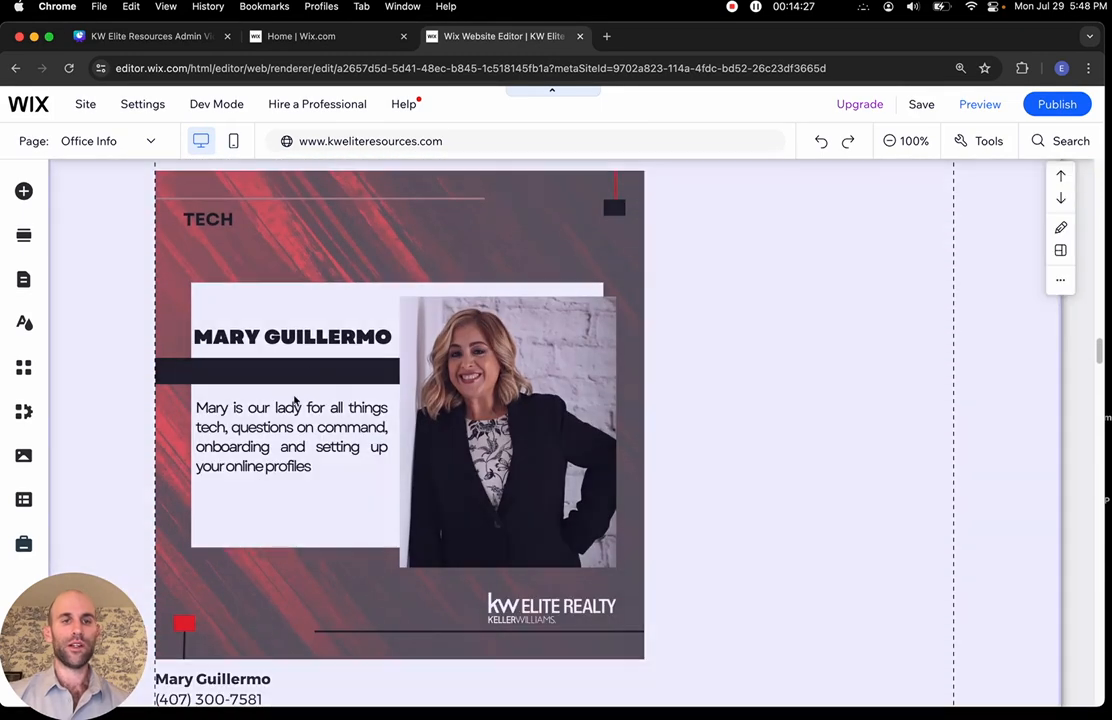
pyautogui.scroll(-1, 345, 487)
pyautogui.scroll(3, 345, 487)
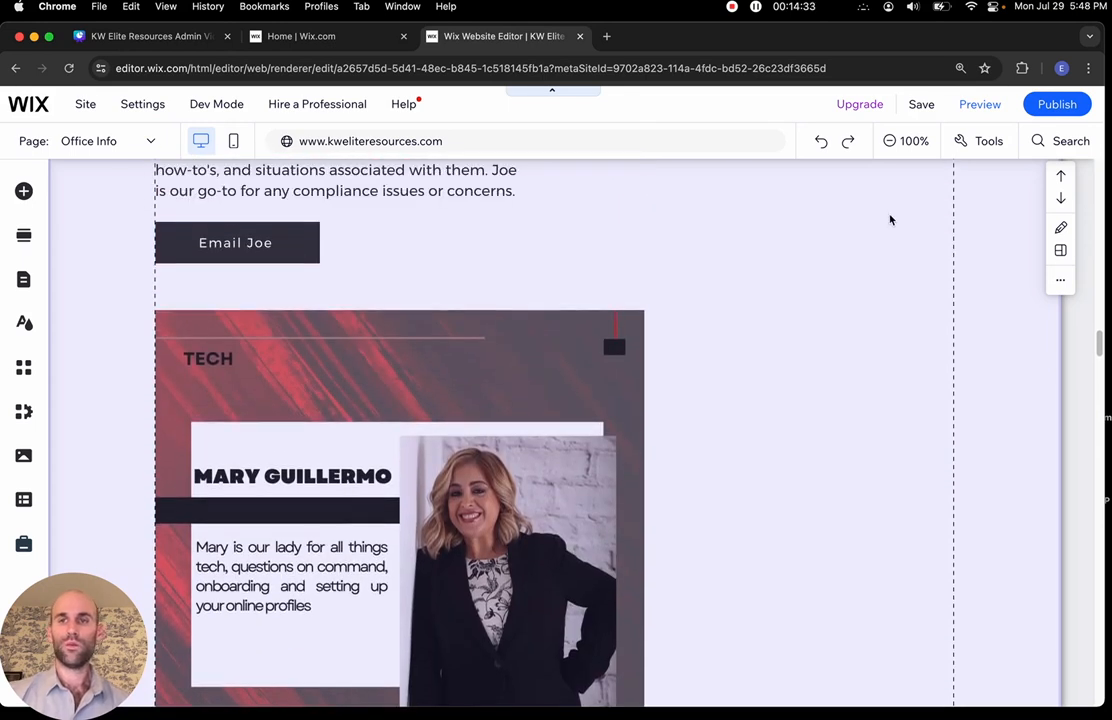
pyautogui.scroll(8, 806, 342)
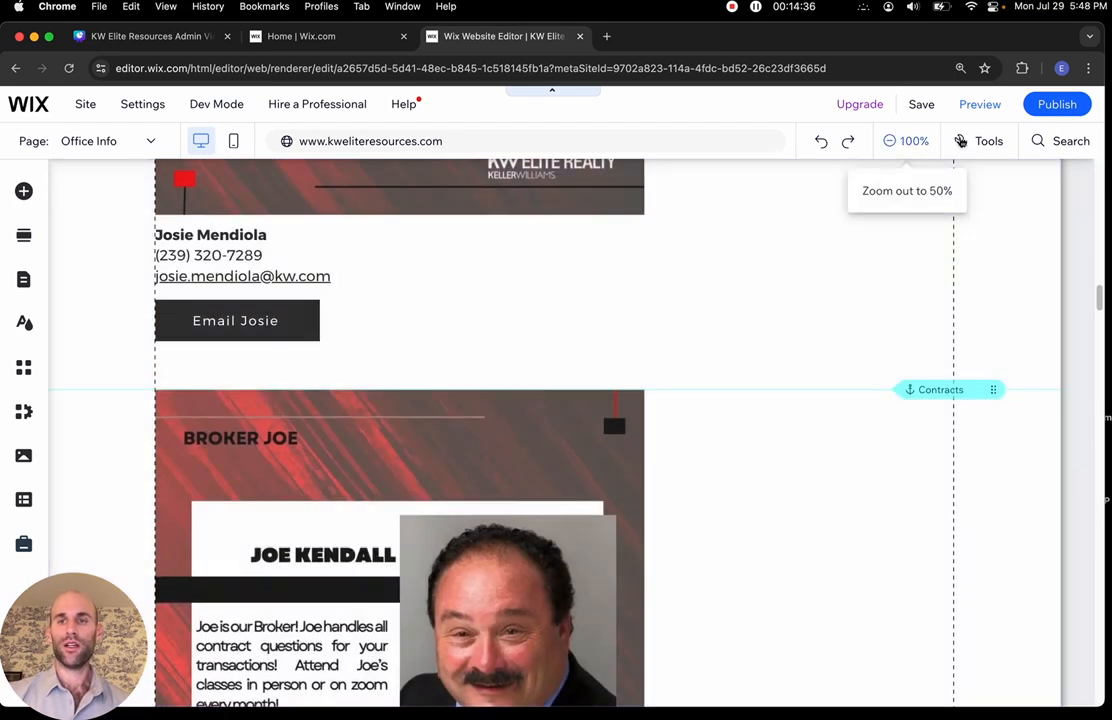
pyautogui.moveTo(918, 104)
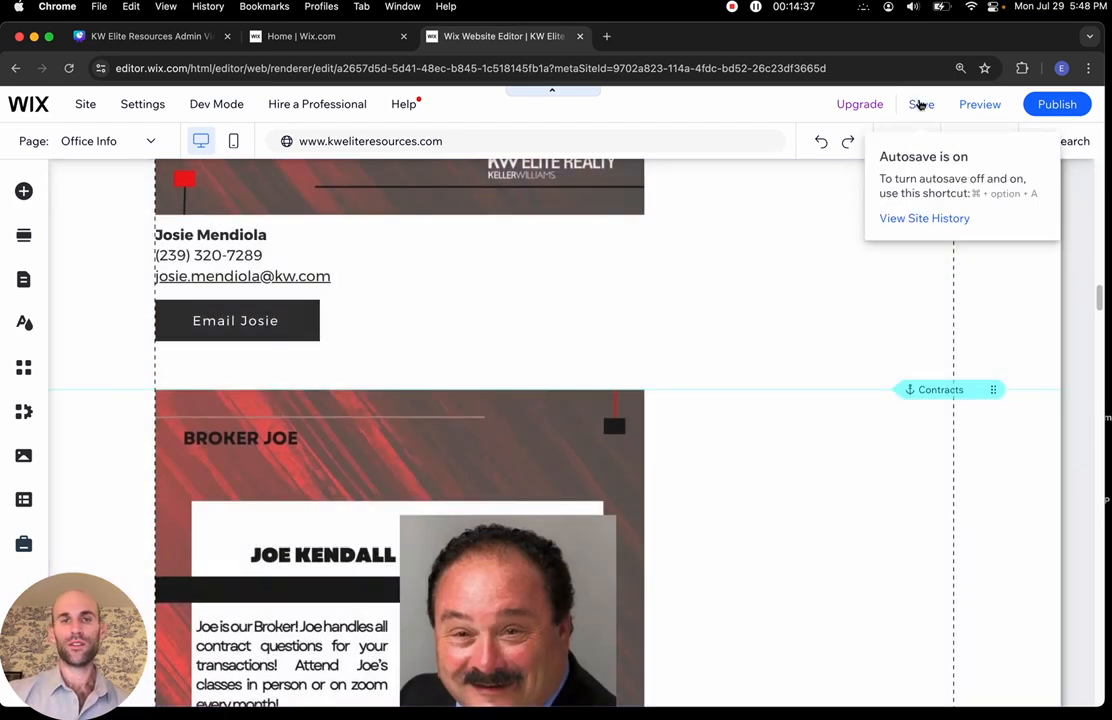
pyautogui.scroll(10, 469, 293)
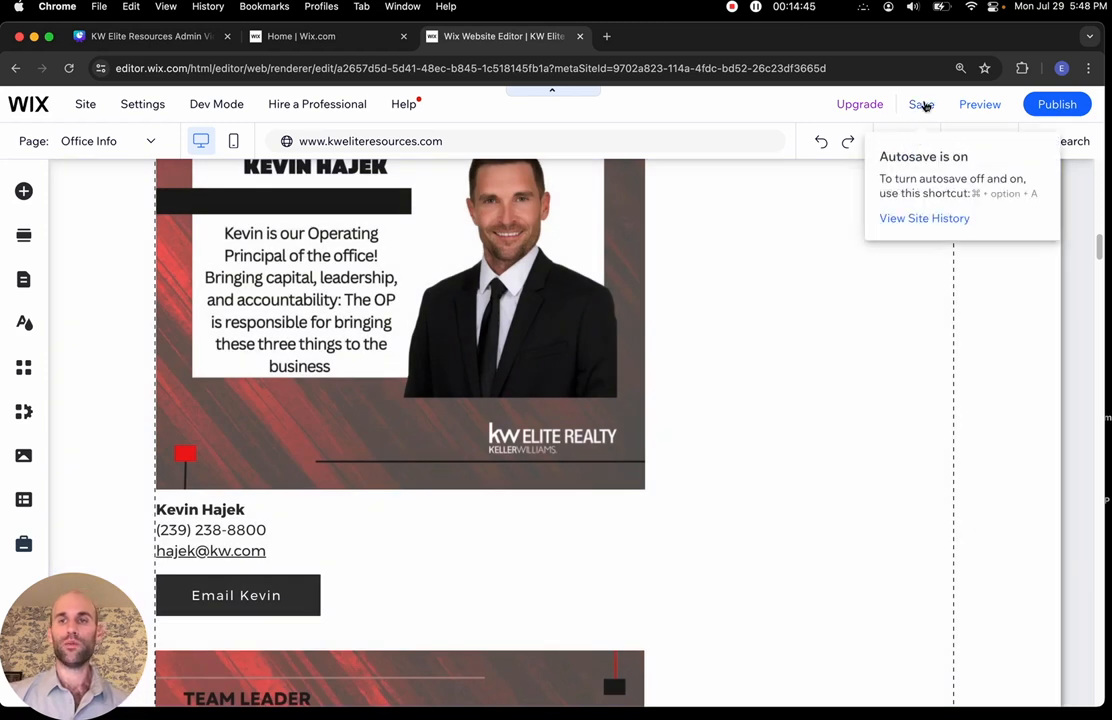
# Publish the site and view the live kweliteresources.com site in a new tab
pyautogui.moveTo(1045, 106)
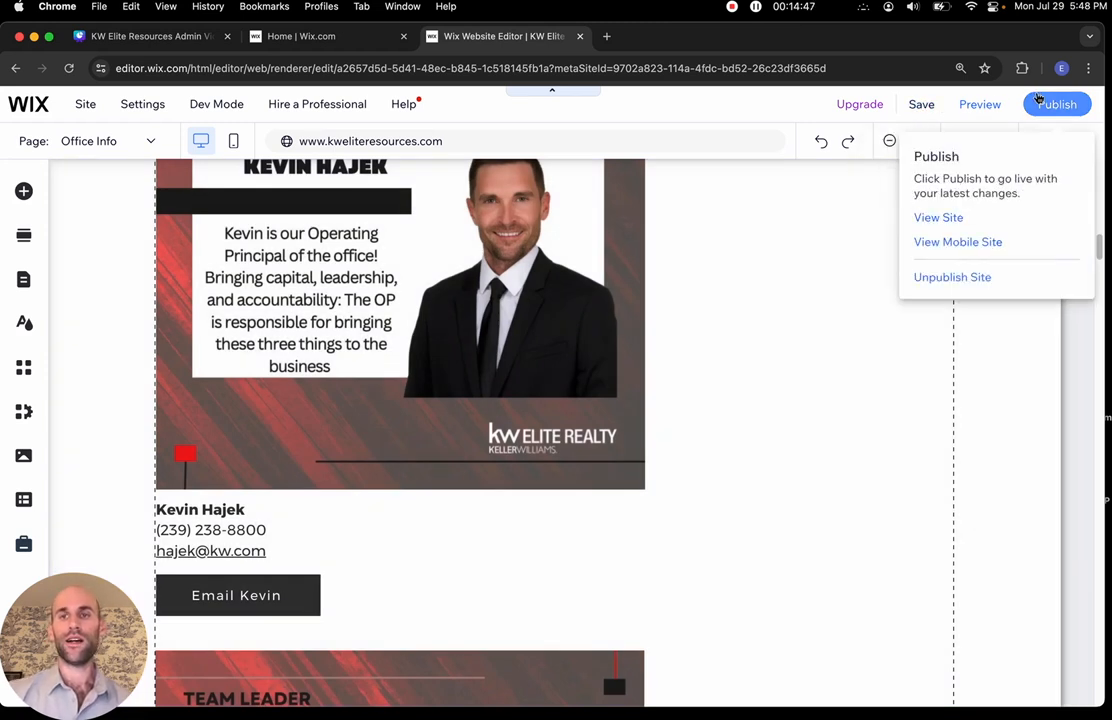
pyautogui.click(1056, 104)
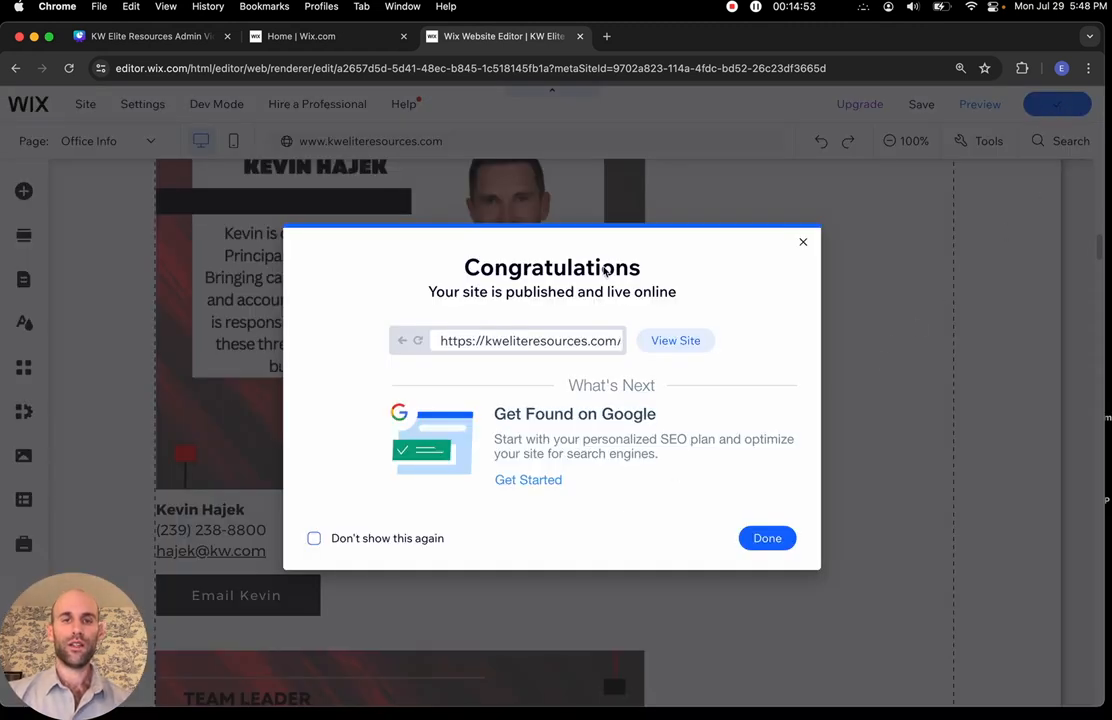
pyautogui.click(680, 341)
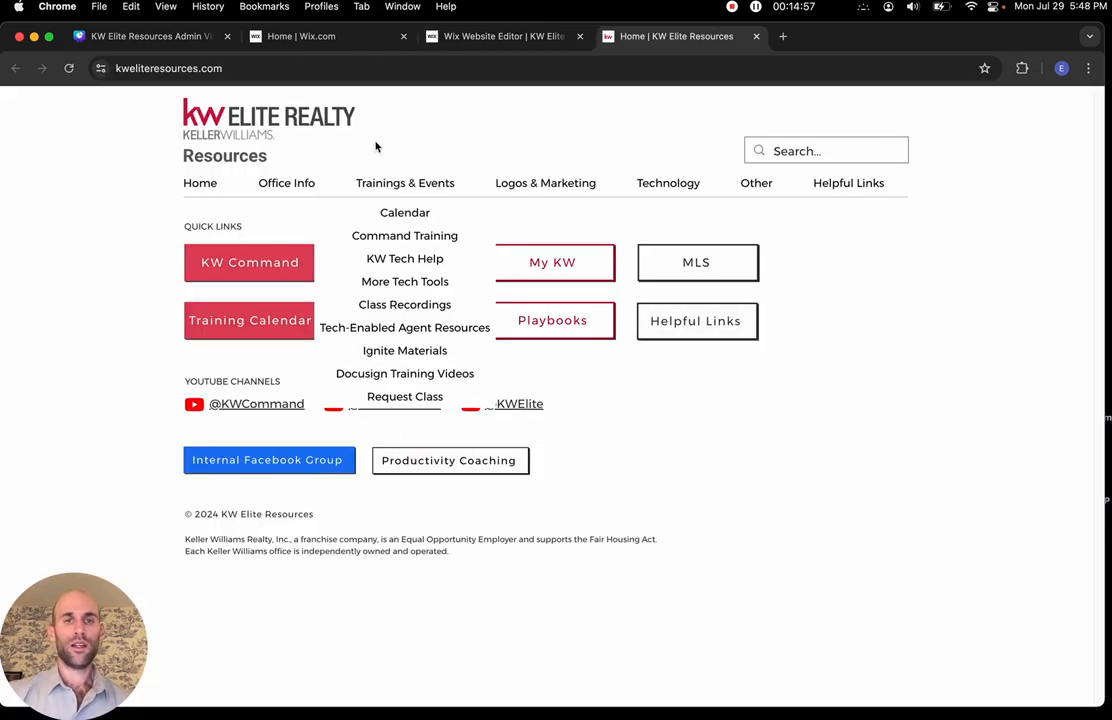
# Open the live Office Info page and scroll through Quick Links and the Leadership Team cards
pyautogui.moveTo(283, 192)
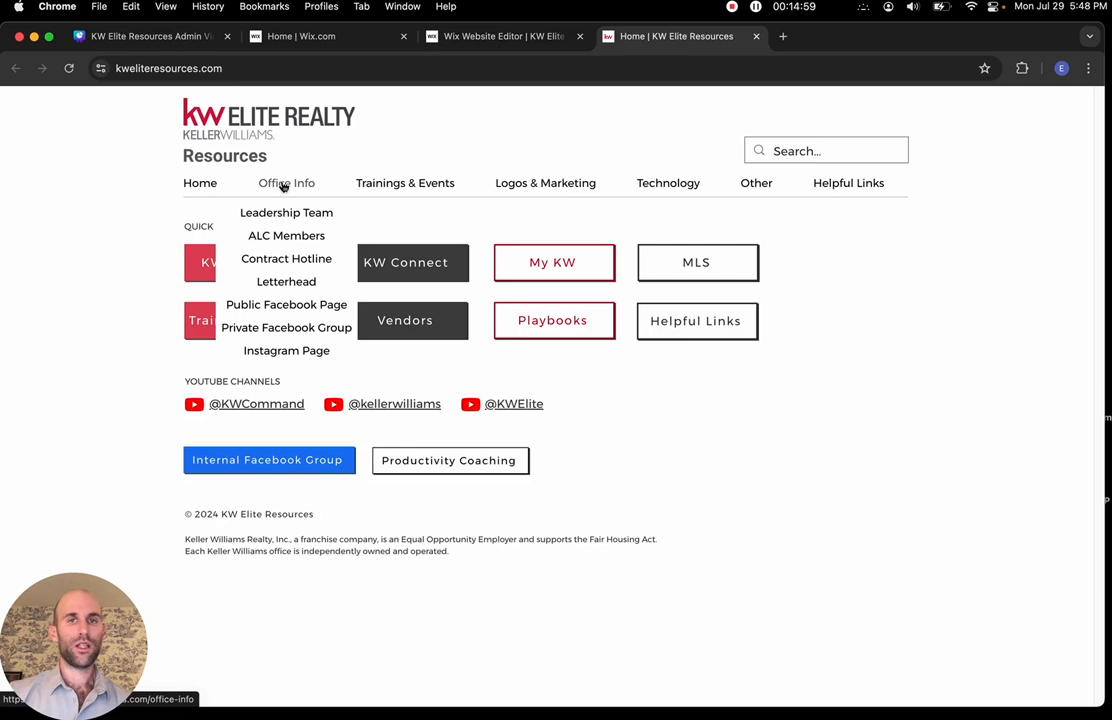
pyautogui.click(283, 187)
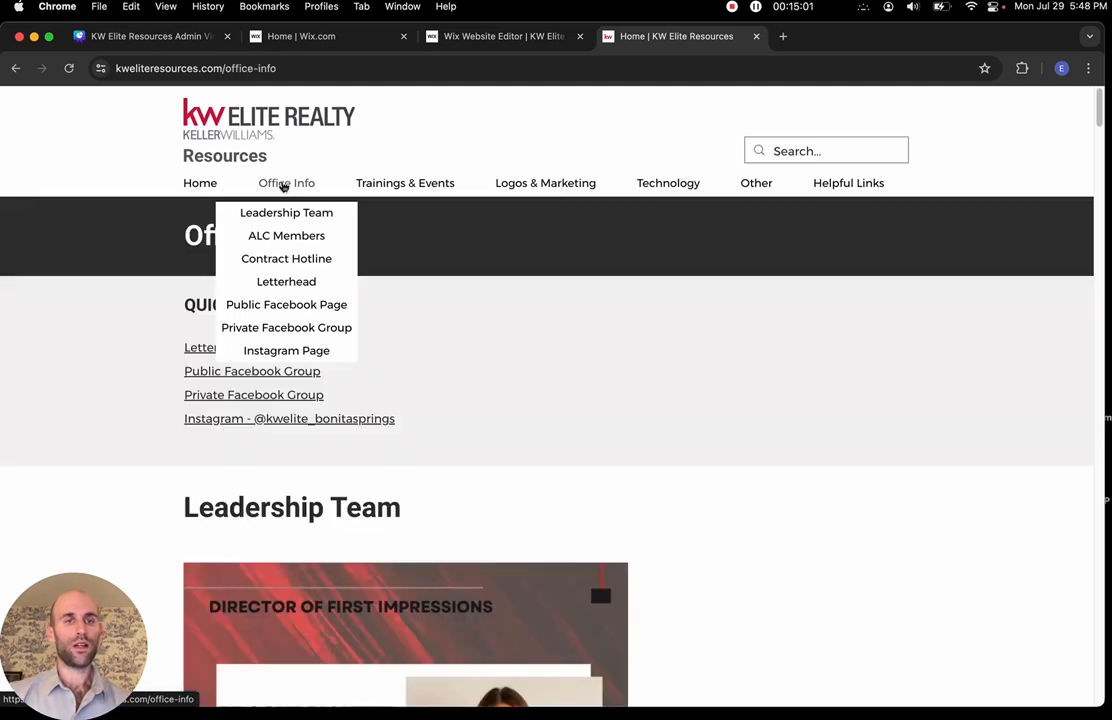
pyautogui.scroll(-15, 585, 378)
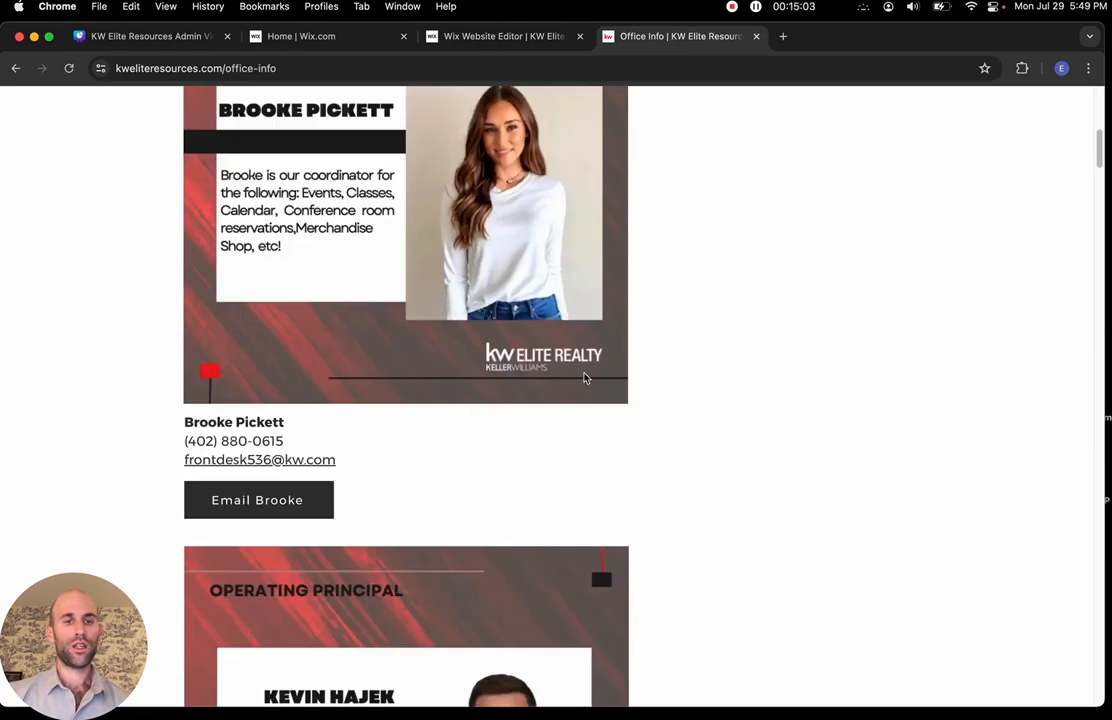
pyautogui.scroll(-20, 585, 378)
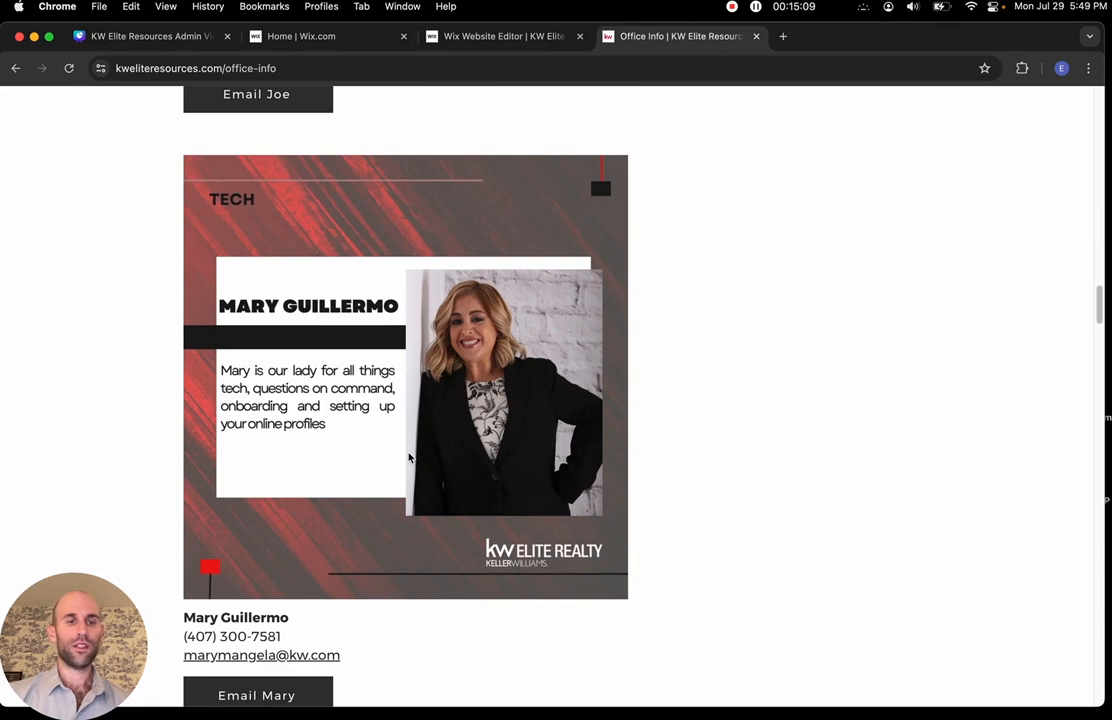
pyautogui.scroll(-5, 409, 457)
pyautogui.scroll(7, 409, 457)
pyautogui.scroll(15, 409, 457)
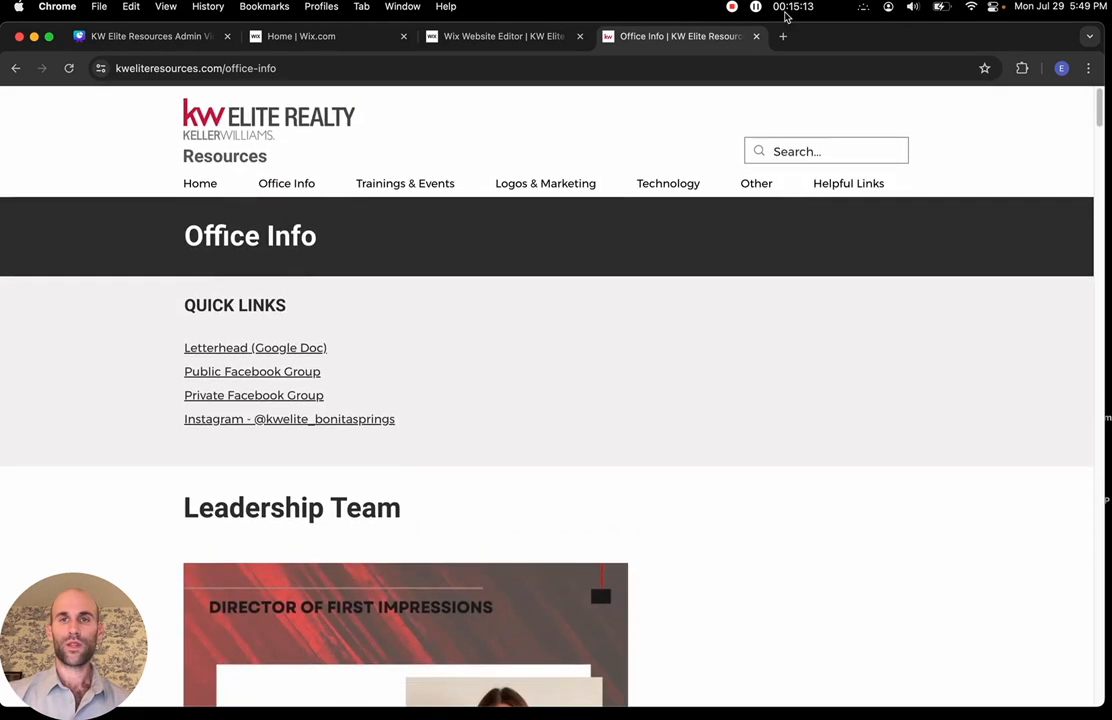
# Close the live-site tab, dismiss the publish confirmation, and bring up the Site menu
pyautogui.click(757, 38)
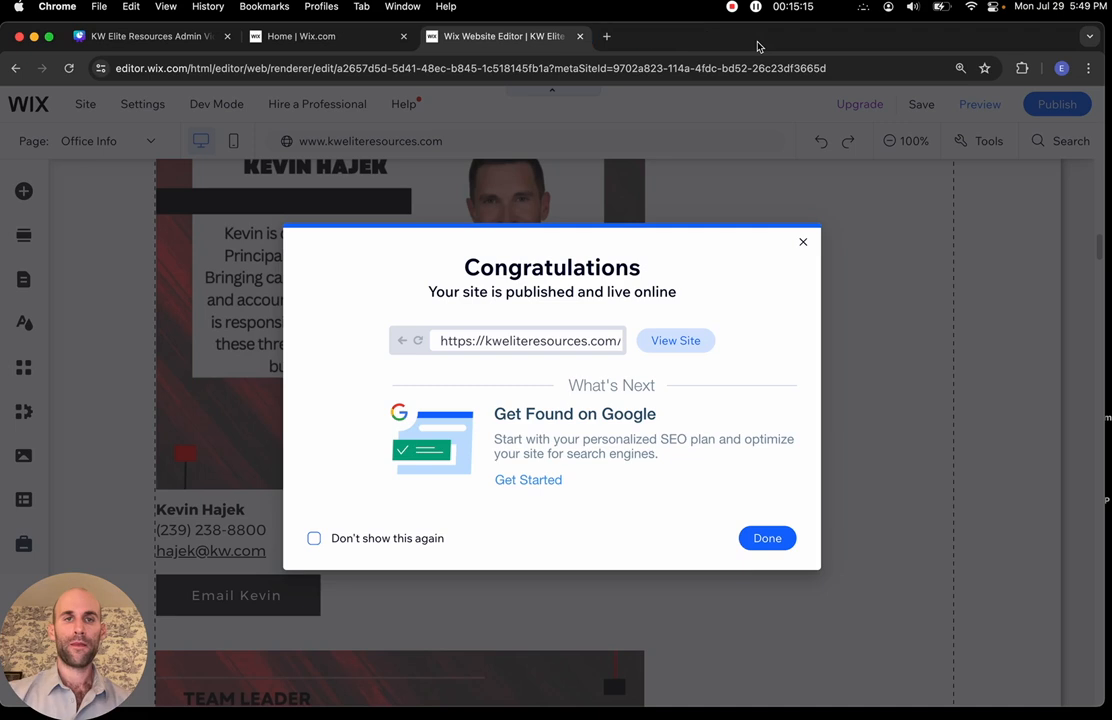
pyautogui.click(748, 539)
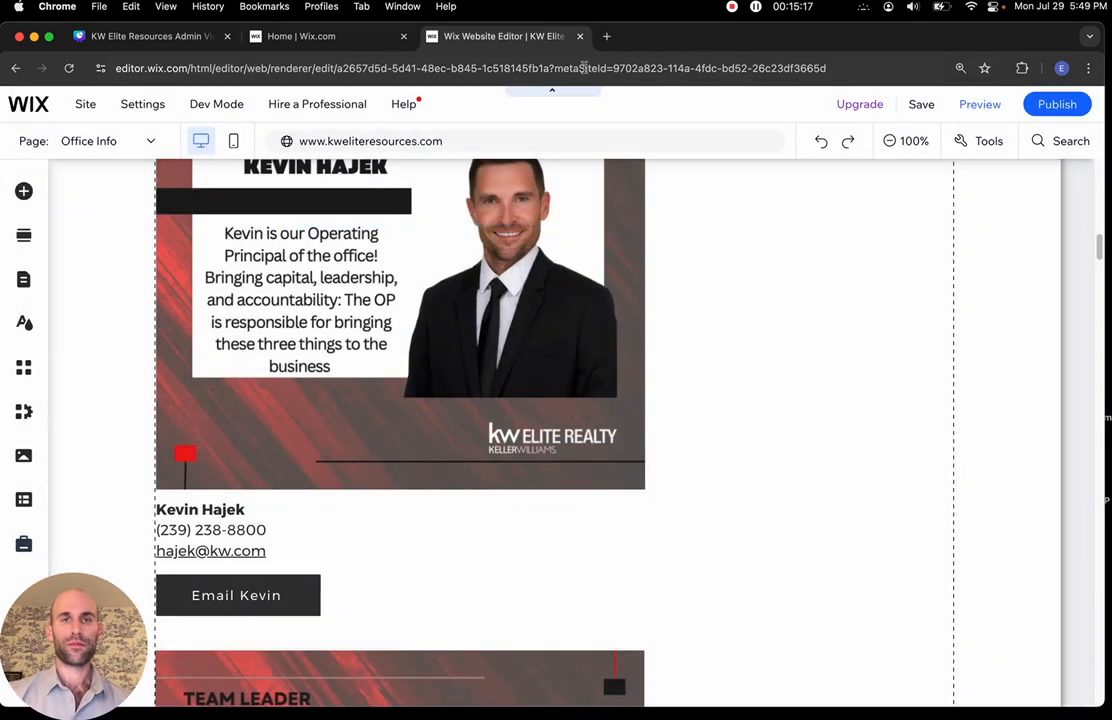
pyautogui.scroll(5, 428, 315)
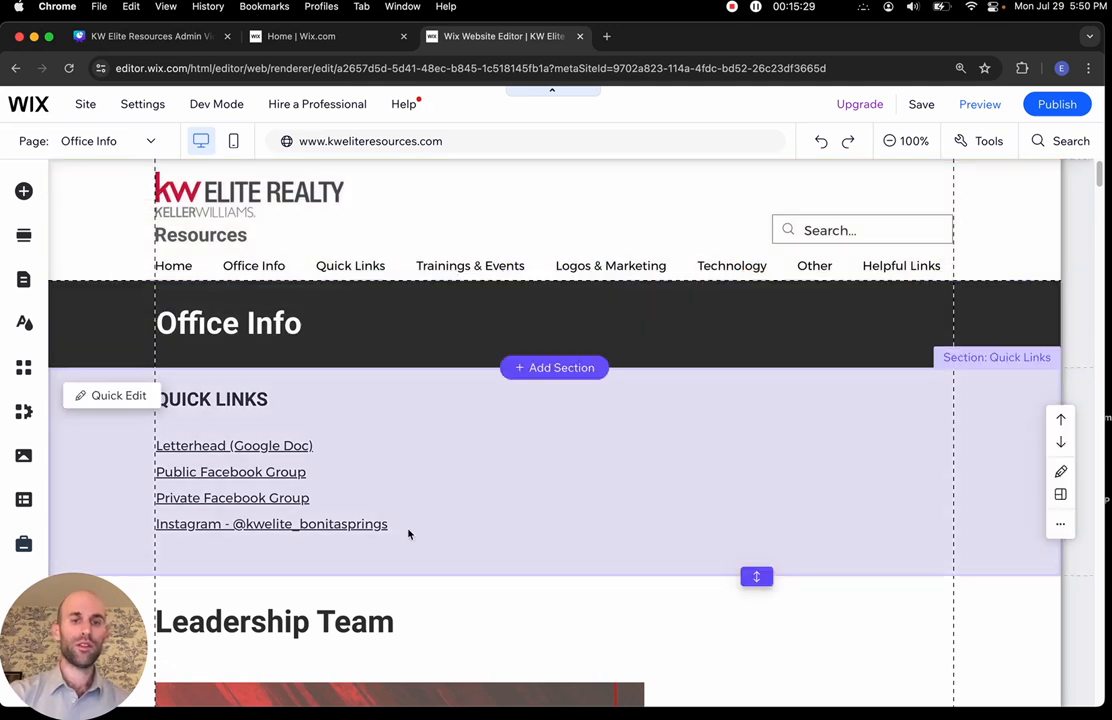
pyautogui.scroll(-5, 375, 459)
pyautogui.scroll(5, 400, 500)
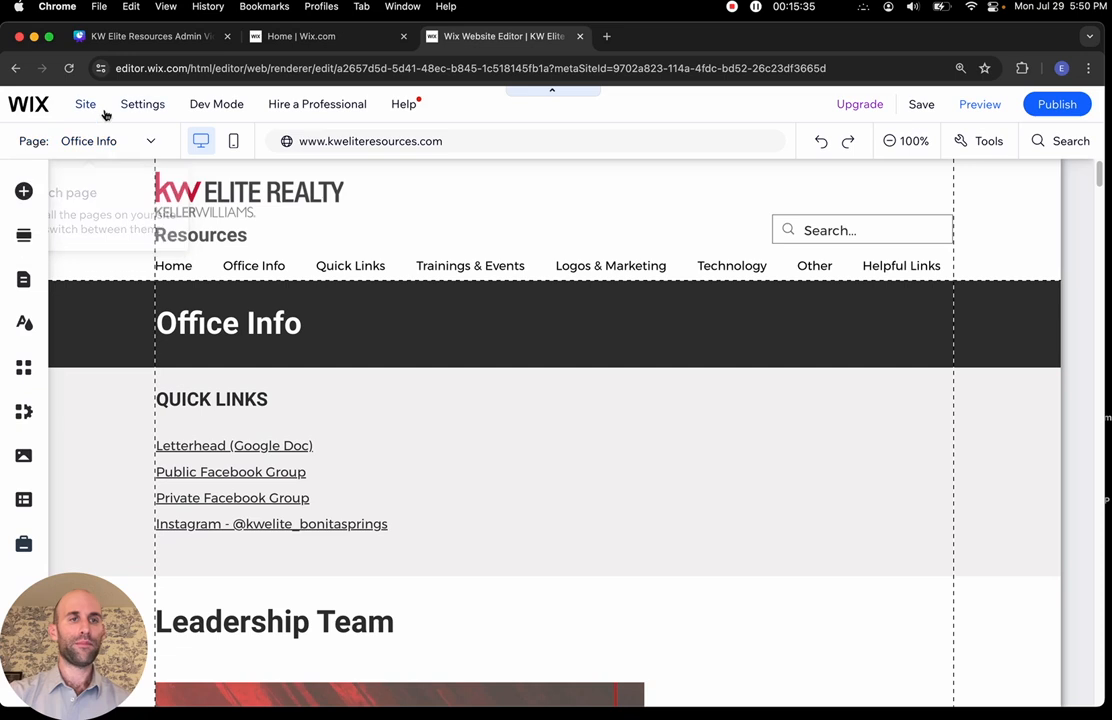
pyautogui.click(86, 105)
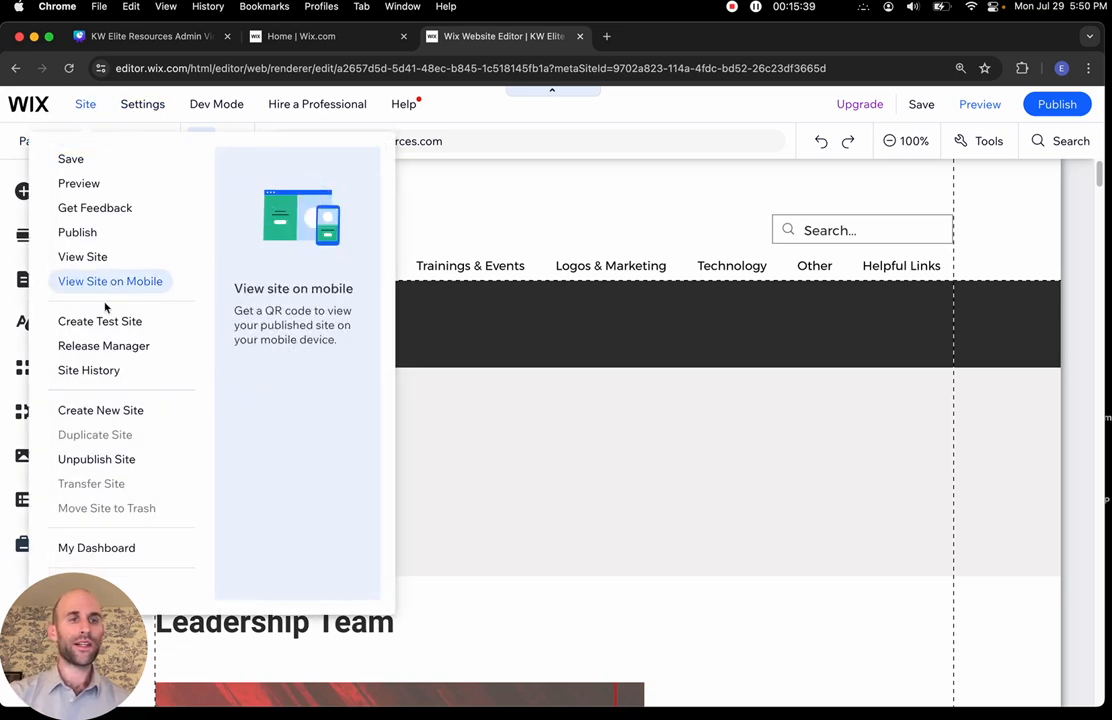
# Review the saved and published revisions in Site History, then switch to the KW Elite Resources dashboard
pyautogui.click(89, 371)
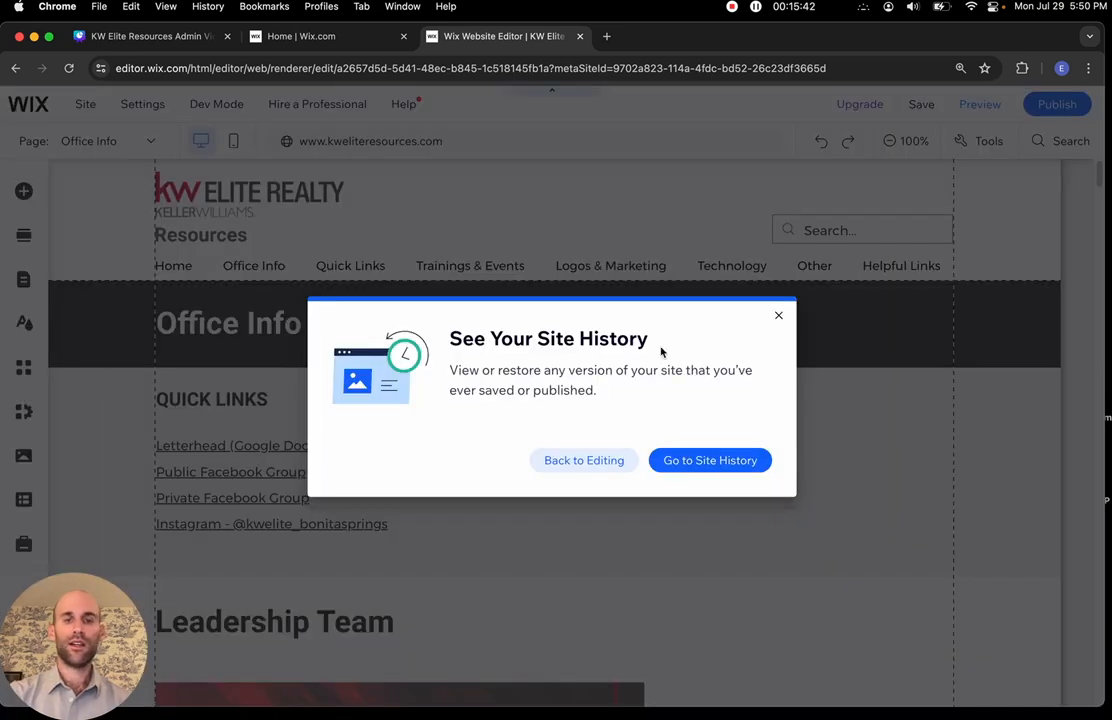
pyautogui.click(692, 461)
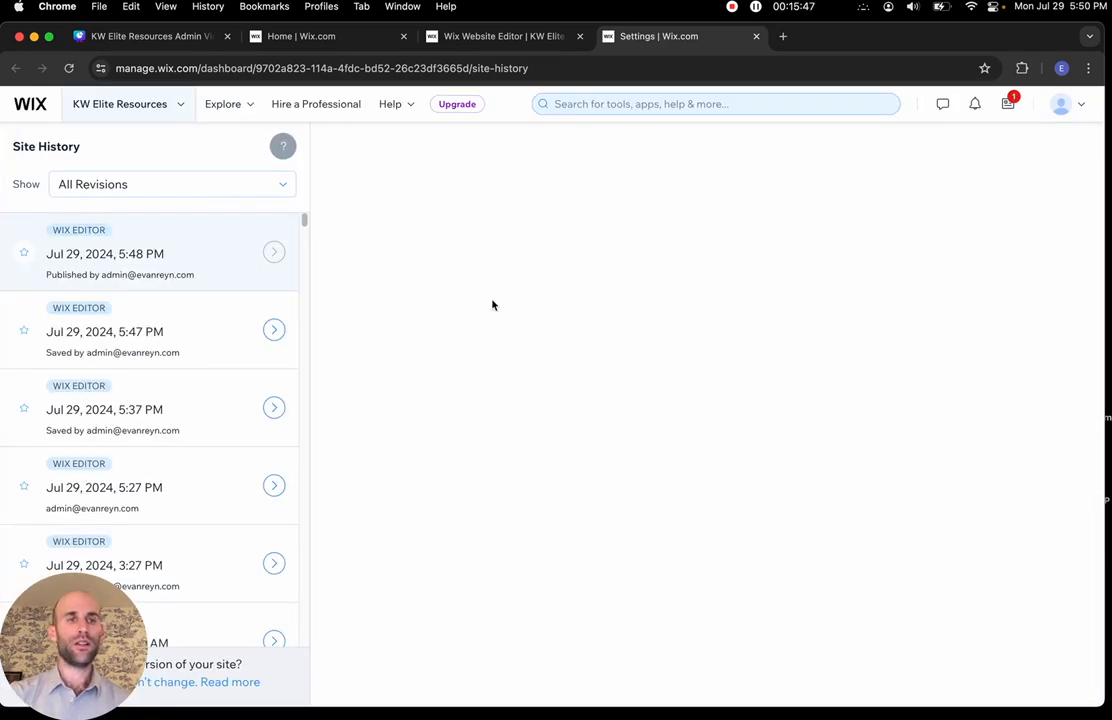
pyautogui.scroll(-5, 180, 258)
pyautogui.scroll(-10, 182, 262)
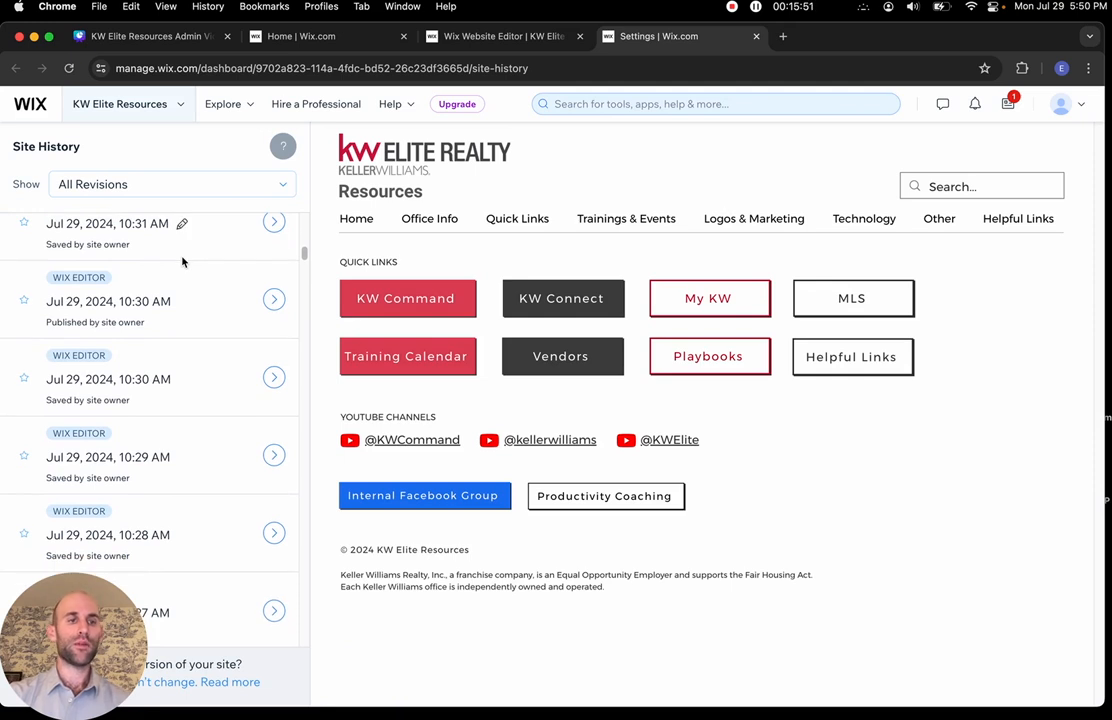
pyautogui.scroll(8, 182, 262)
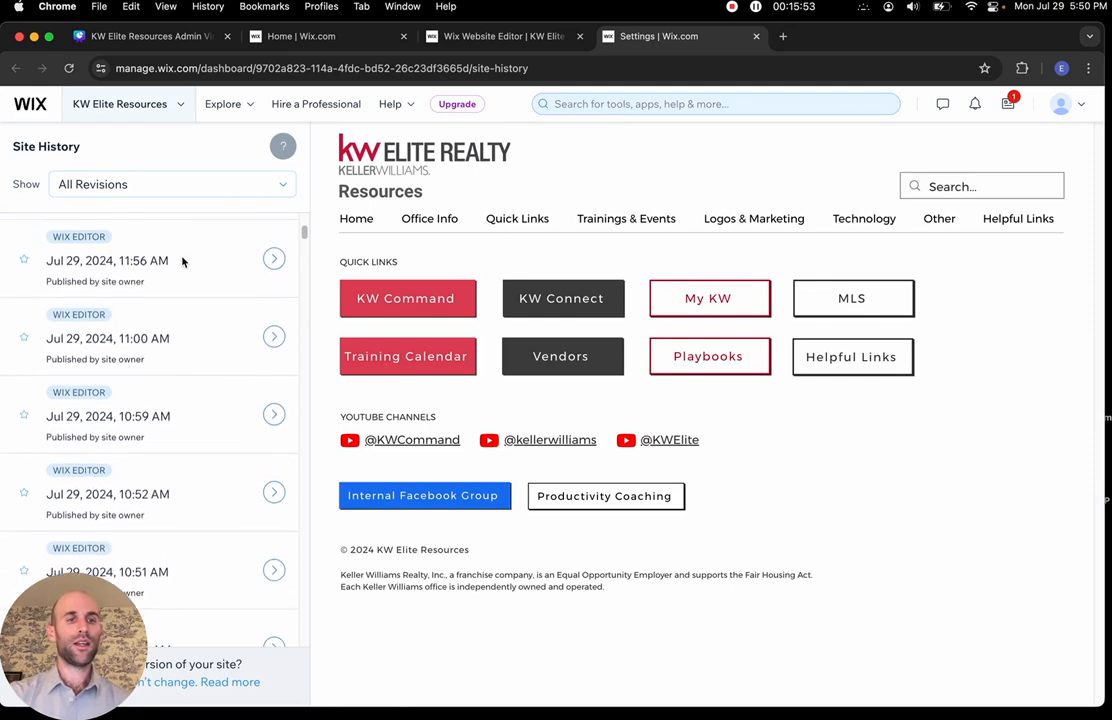
pyautogui.scroll(1, 182, 262)
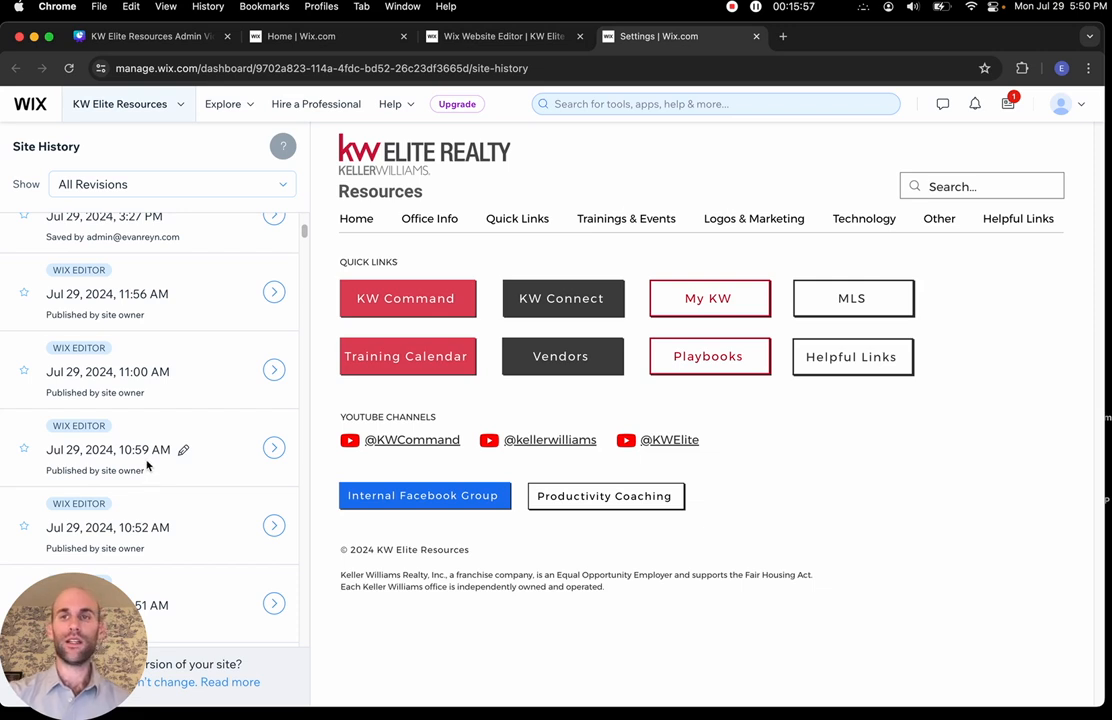
pyautogui.scroll(5, 147, 464)
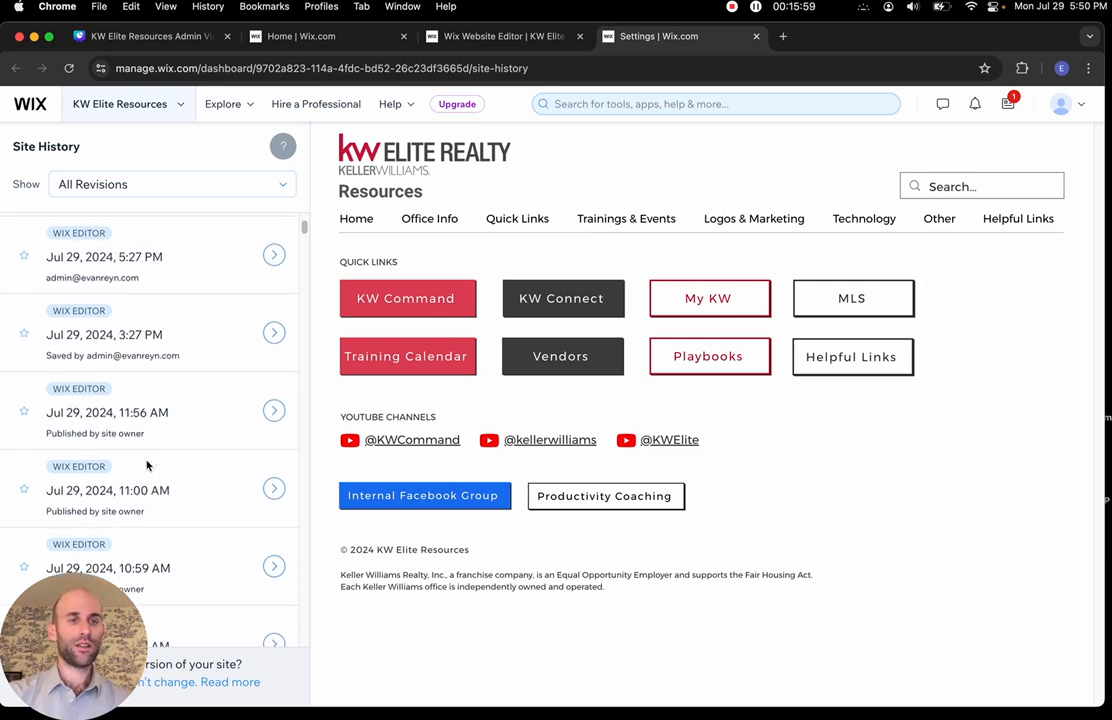
pyautogui.scroll(-3, 157, 257)
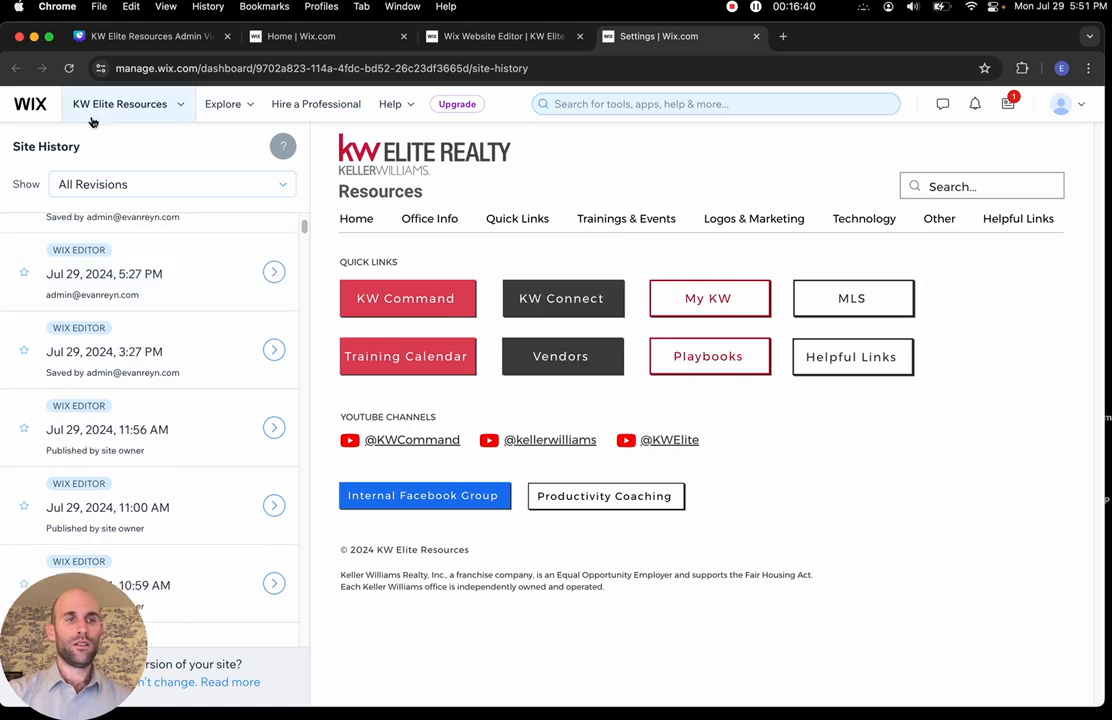
pyautogui.click(152, 108)
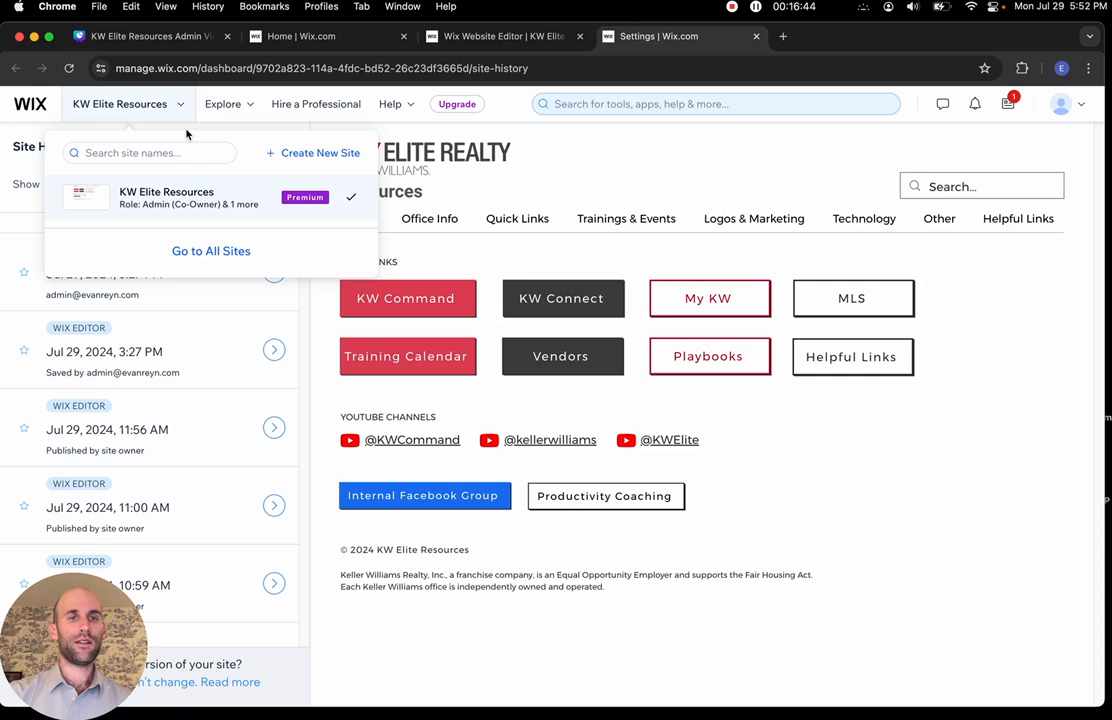
pyautogui.click(166, 193)
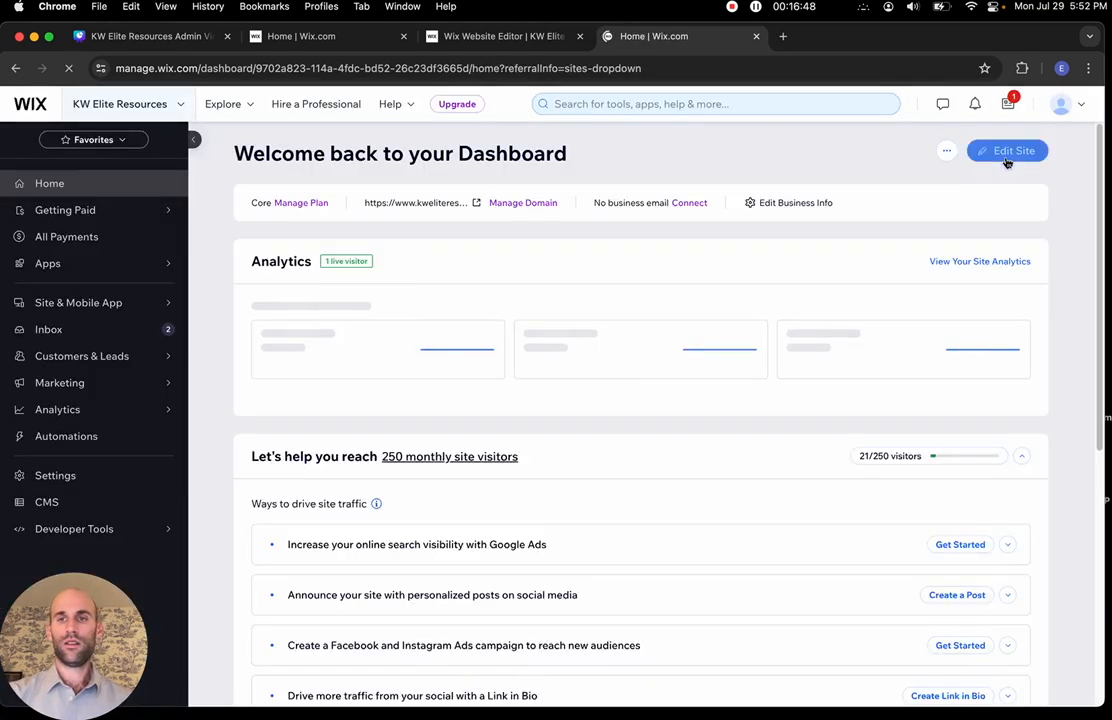
# Reopen the Home page in the editor from the dashboard, briefly checking the Canva tab
pyautogui.click(1005, 152)
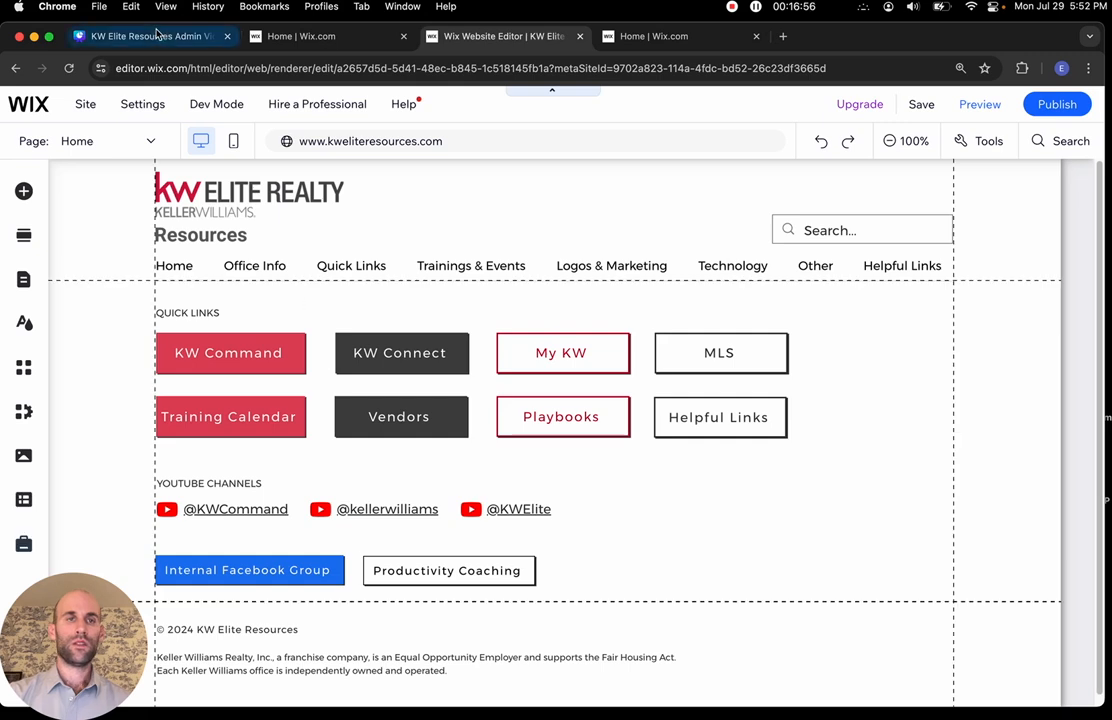
pyautogui.click(148, 40)
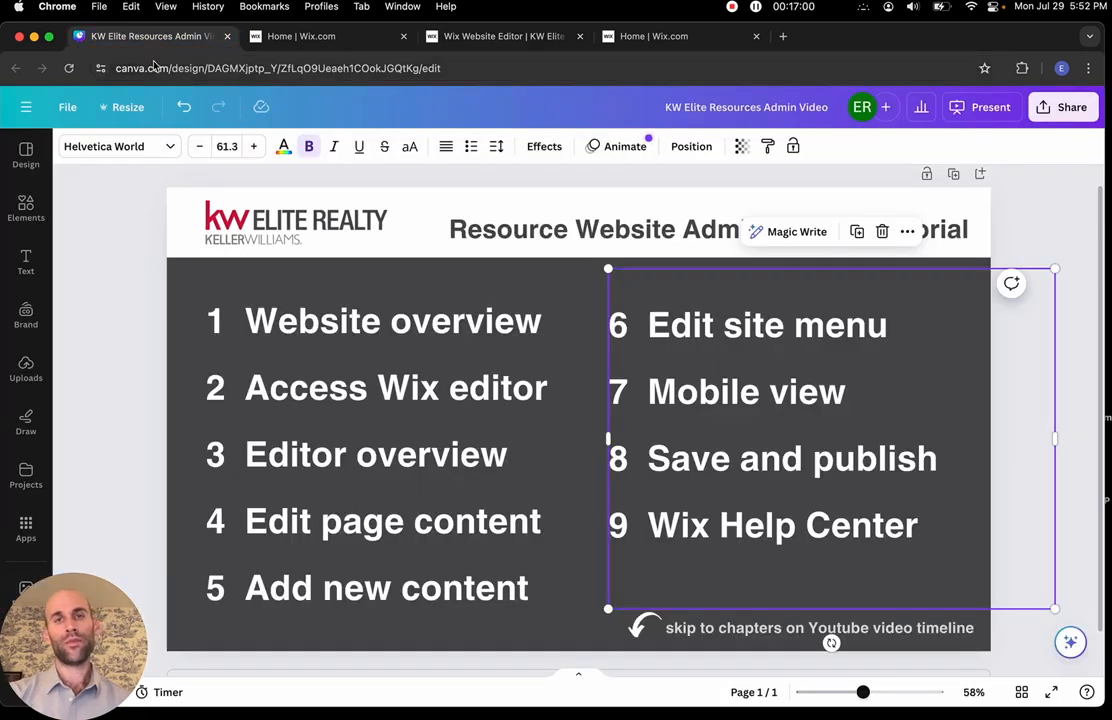
pyautogui.click(505, 37)
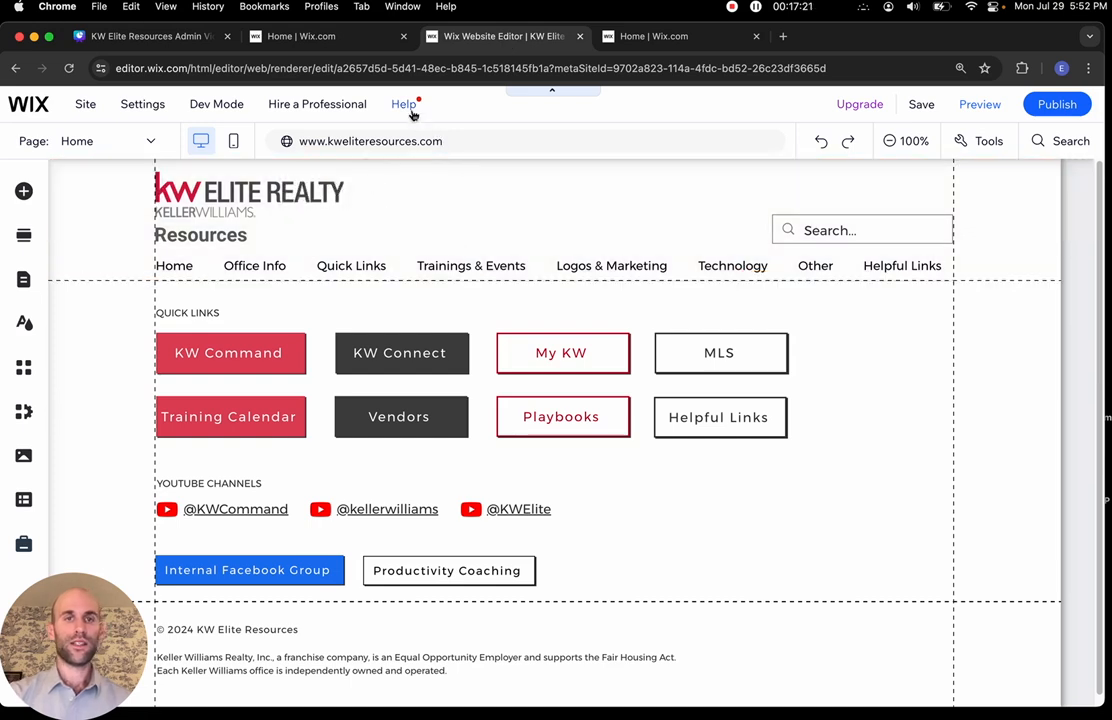
pyautogui.moveTo(412, 112)
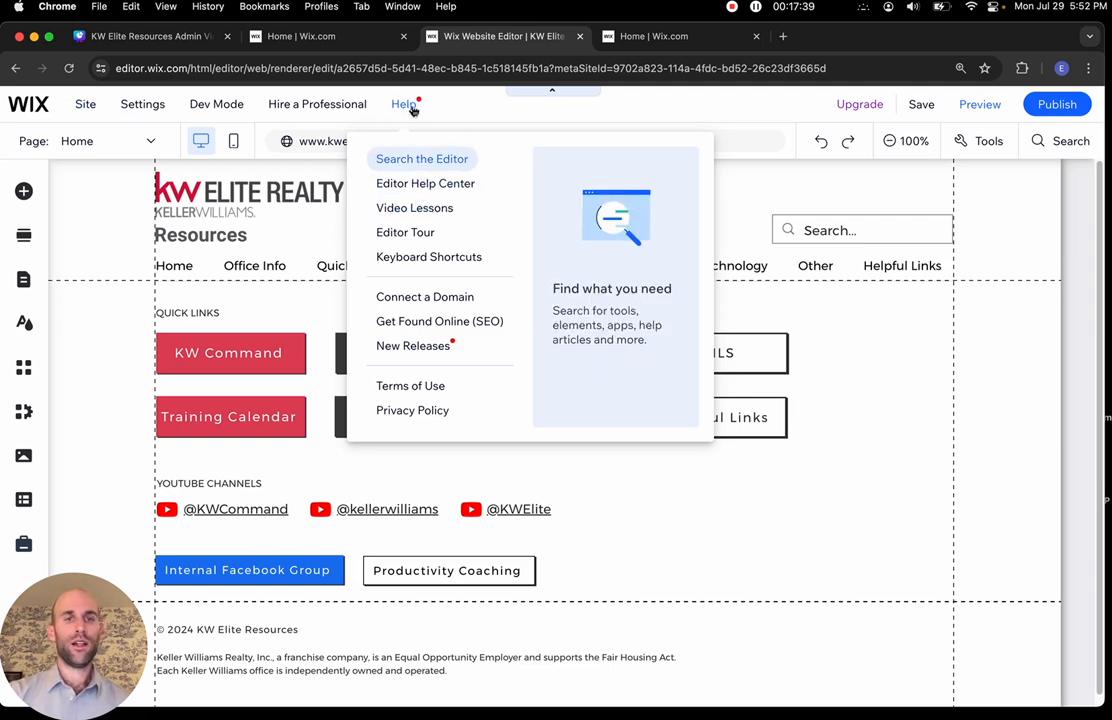
# Search the Editor Help Center for 'change image' and read the article on changing an image
pyautogui.click(419, 186)
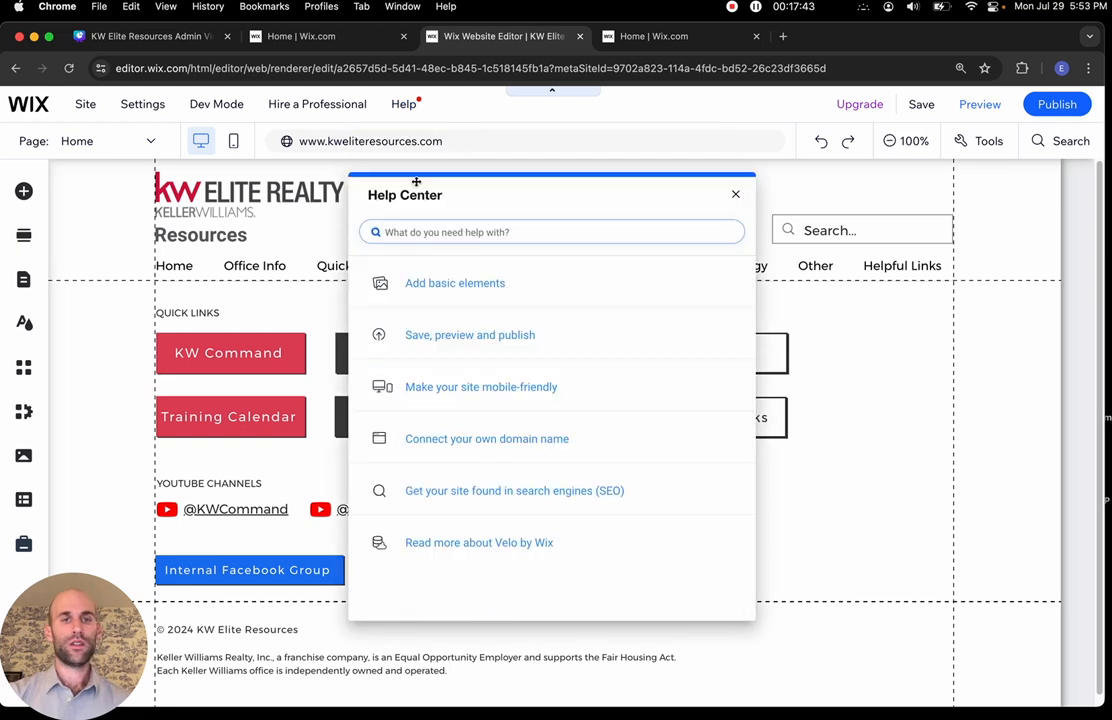
pyautogui.click(437, 230)
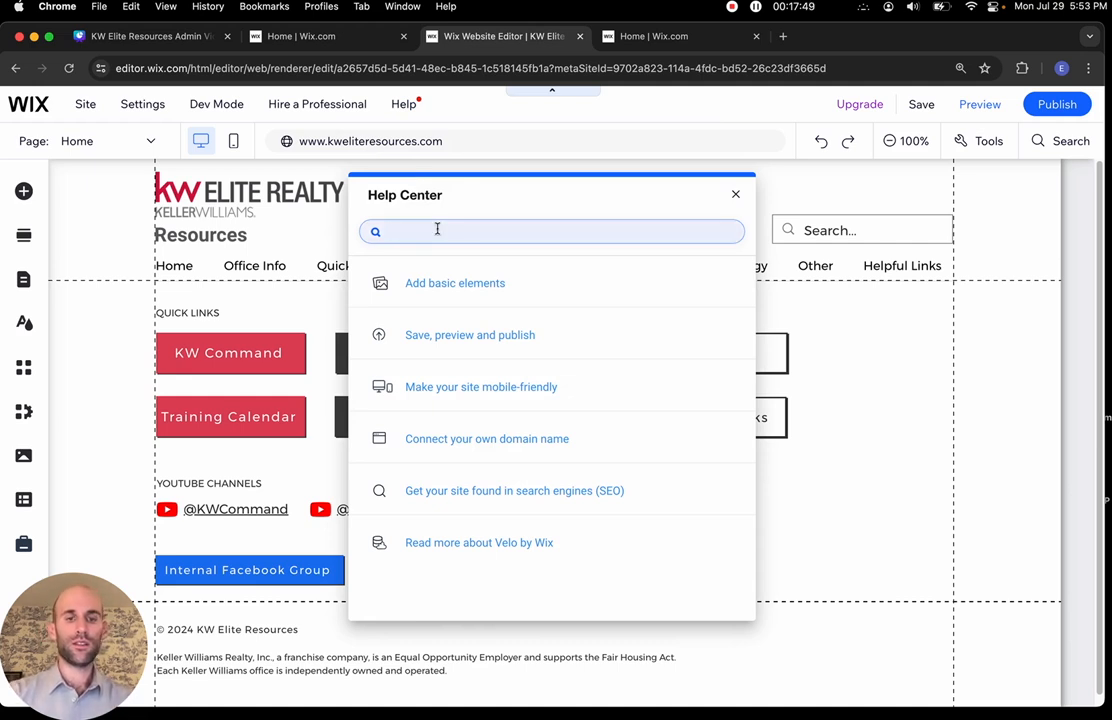
pyautogui.write('CHANGE')
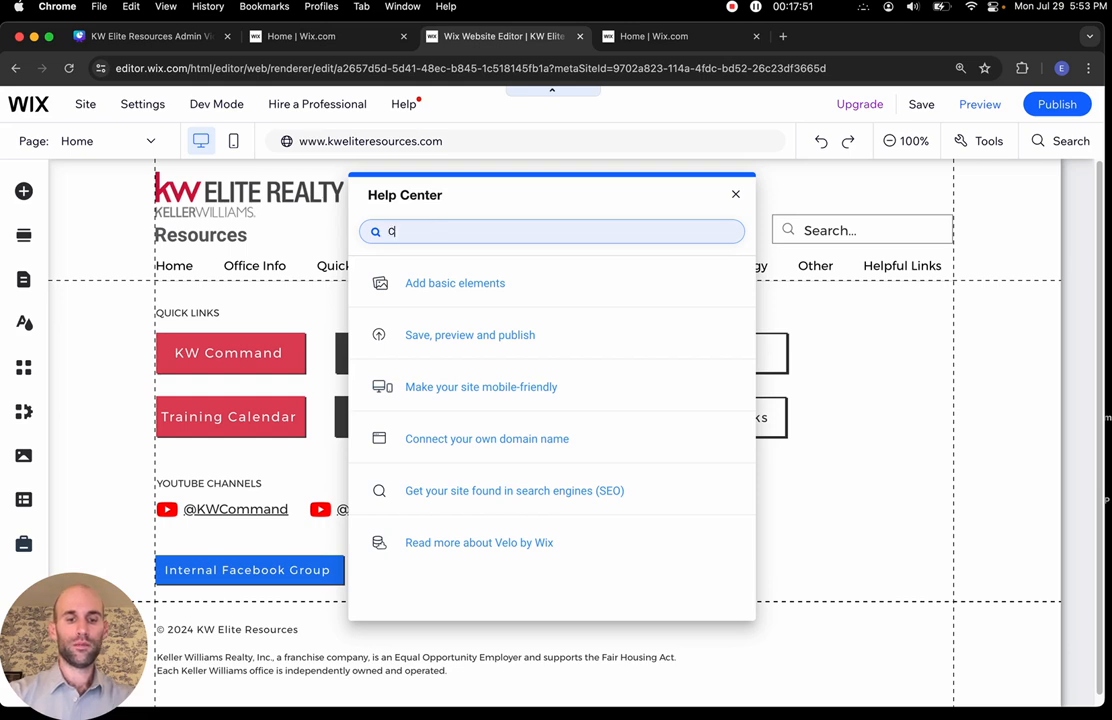
pyautogui.press('BackSpace')
pyautogui.press('BackSpace')
pyautogui.write('hange image')
pyautogui.press('Return')
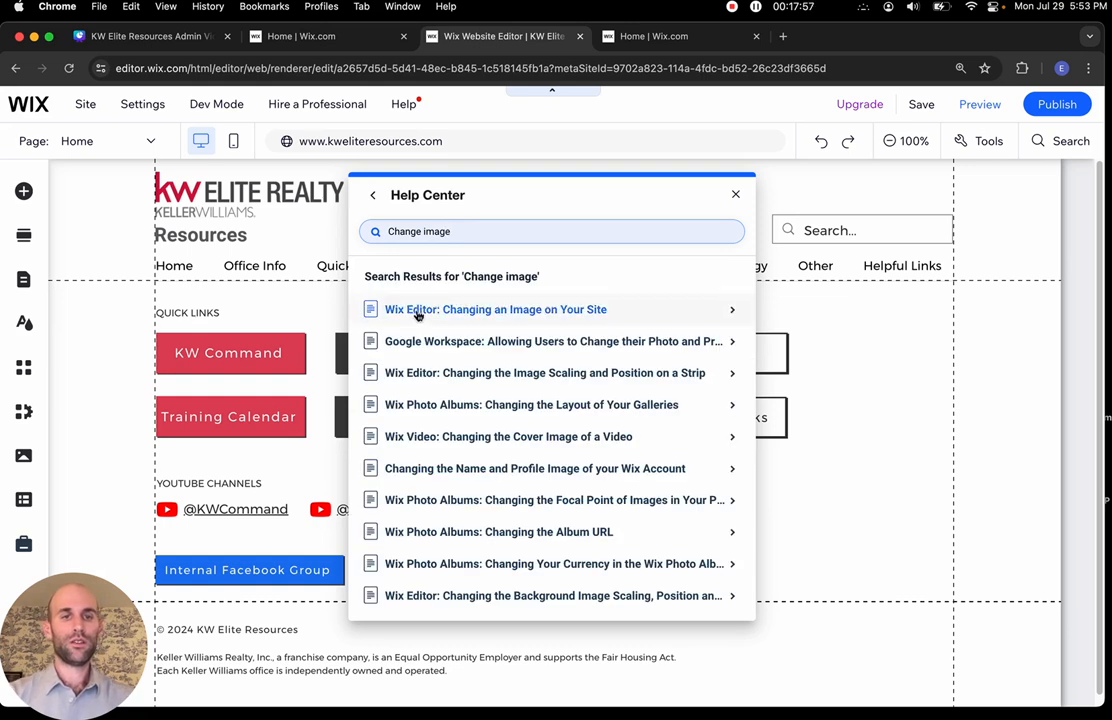
pyautogui.click(418, 313)
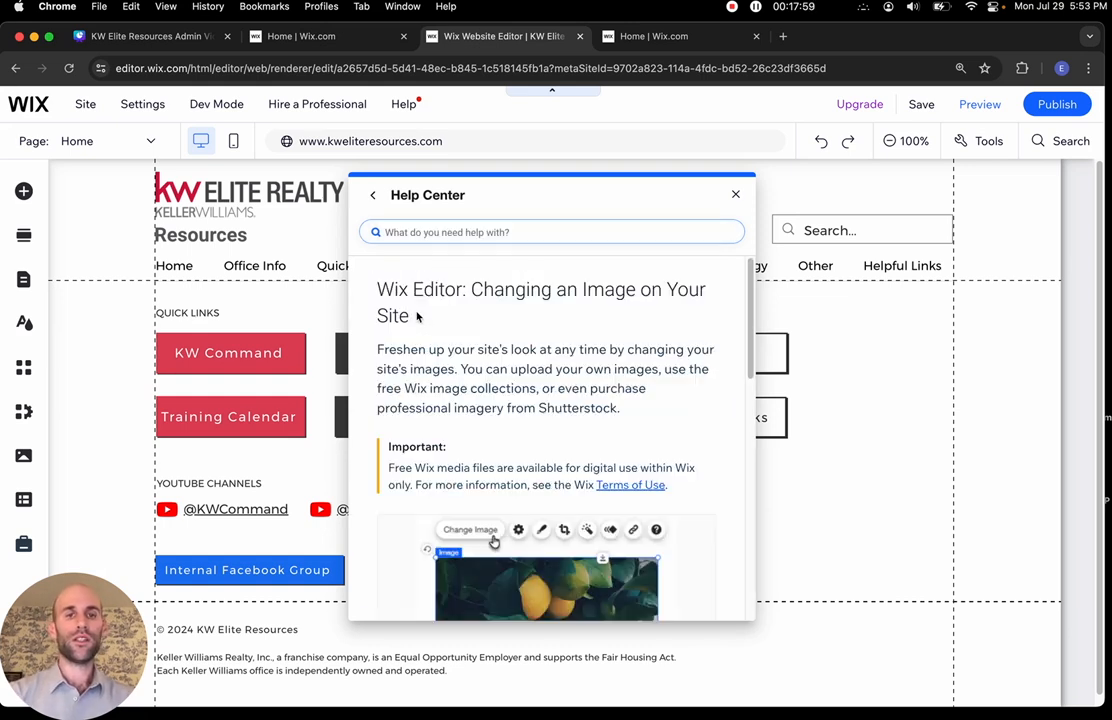
pyautogui.scroll(-3, 420, 315)
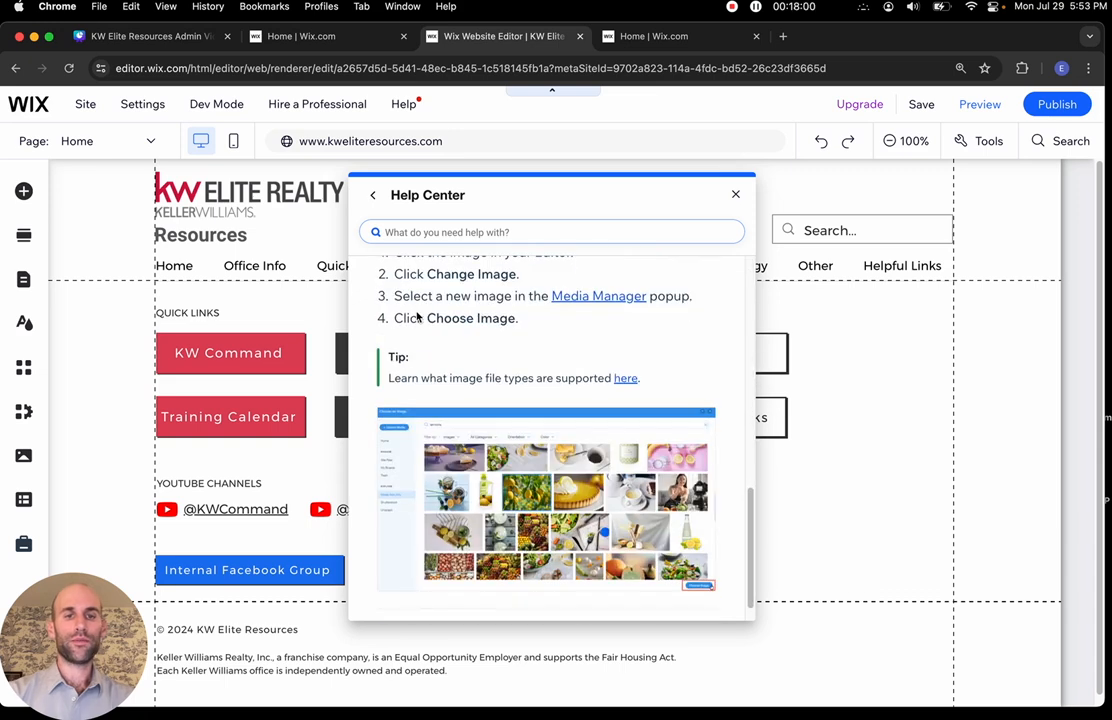
pyautogui.scroll(-2, 417, 315)
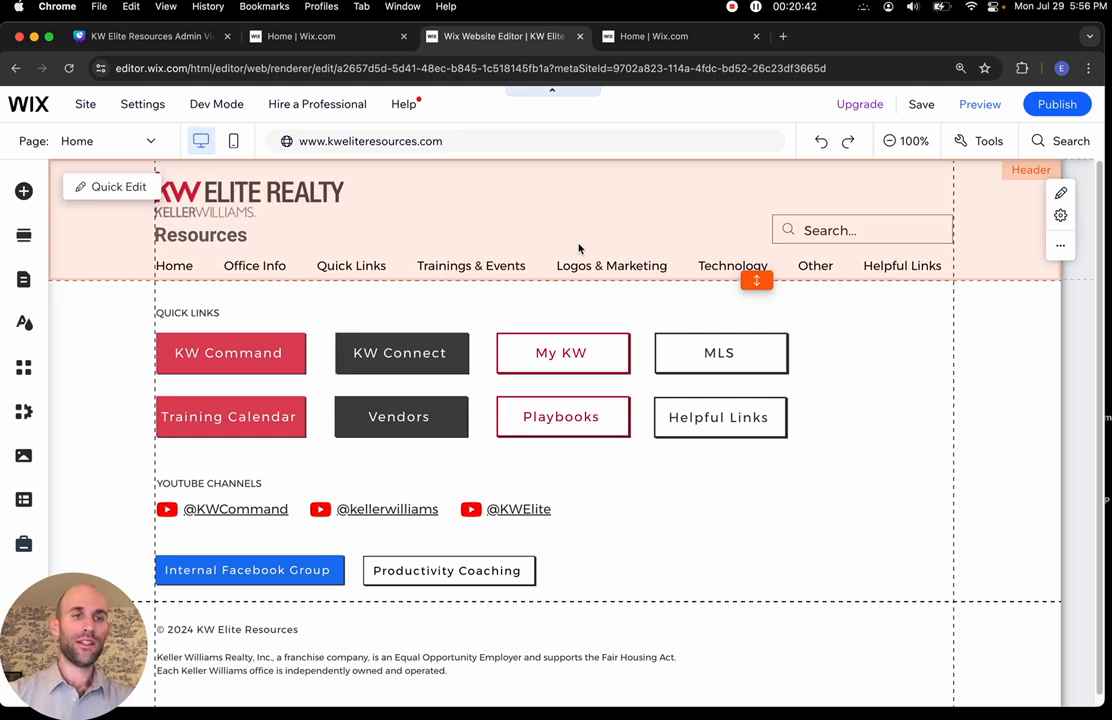
# Check the Logos & Marketing page in mobile view, return to desktop, then bring up the Canva outline
pyautogui.scroll(-1, 188, 655)
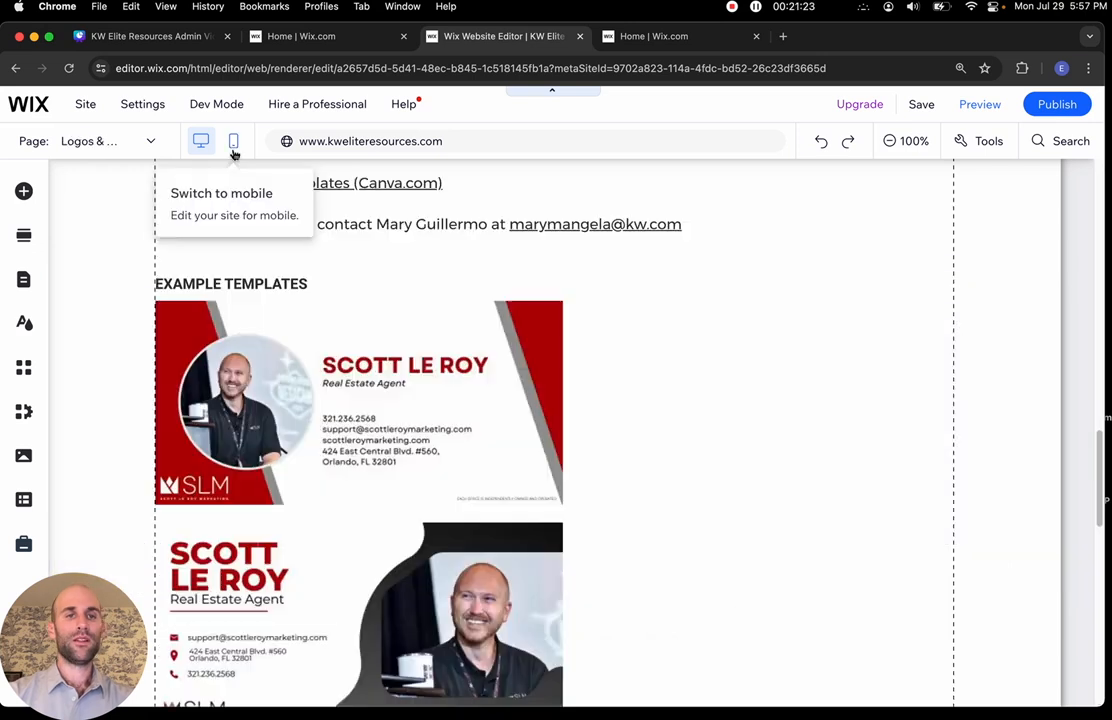
pyautogui.click(233, 141)
pyautogui.scroll(-3, 422, 435)
pyautogui.scroll(10, 422, 435)
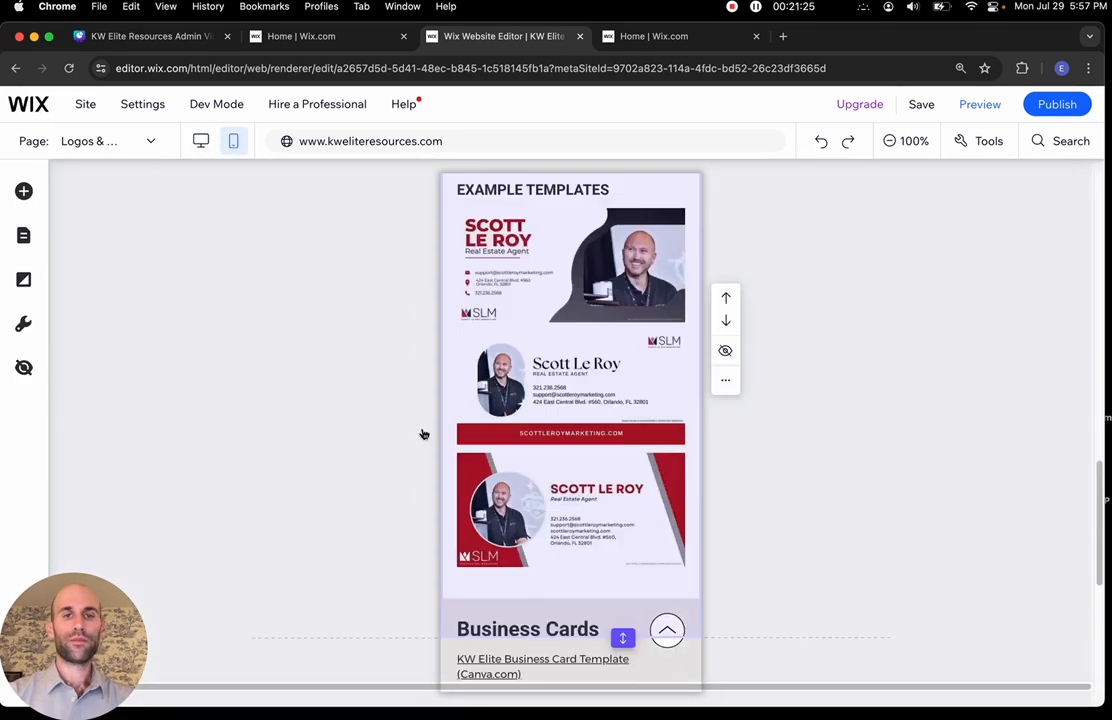
pyautogui.click(200, 142)
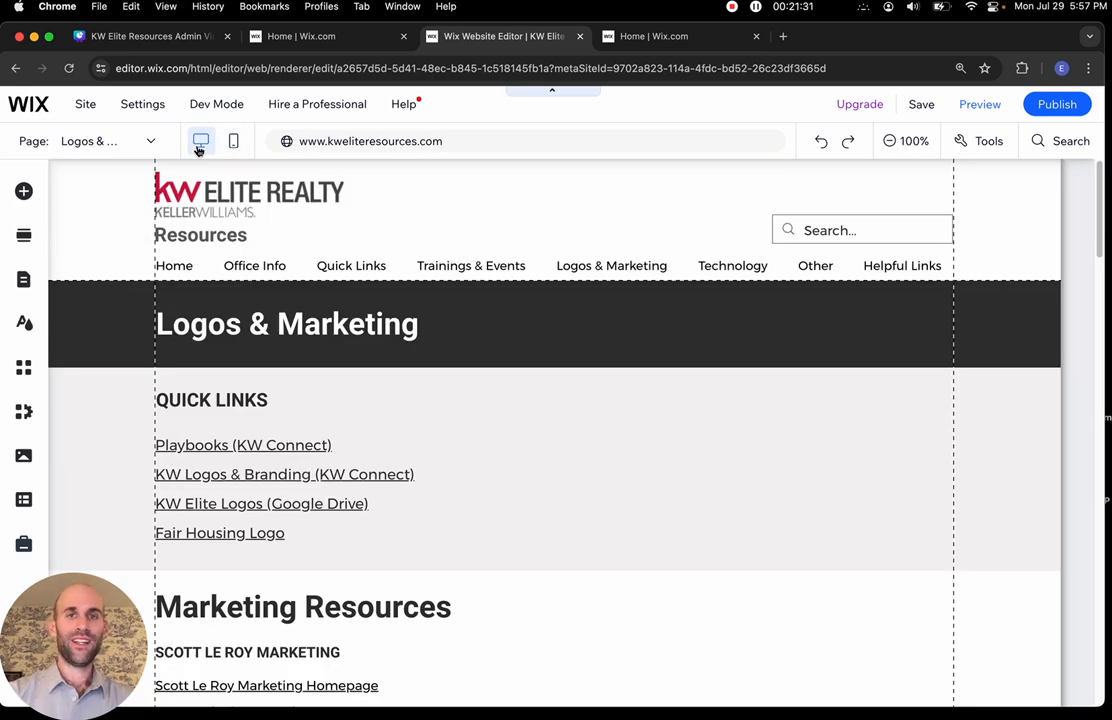
pyautogui.click(124, 36)
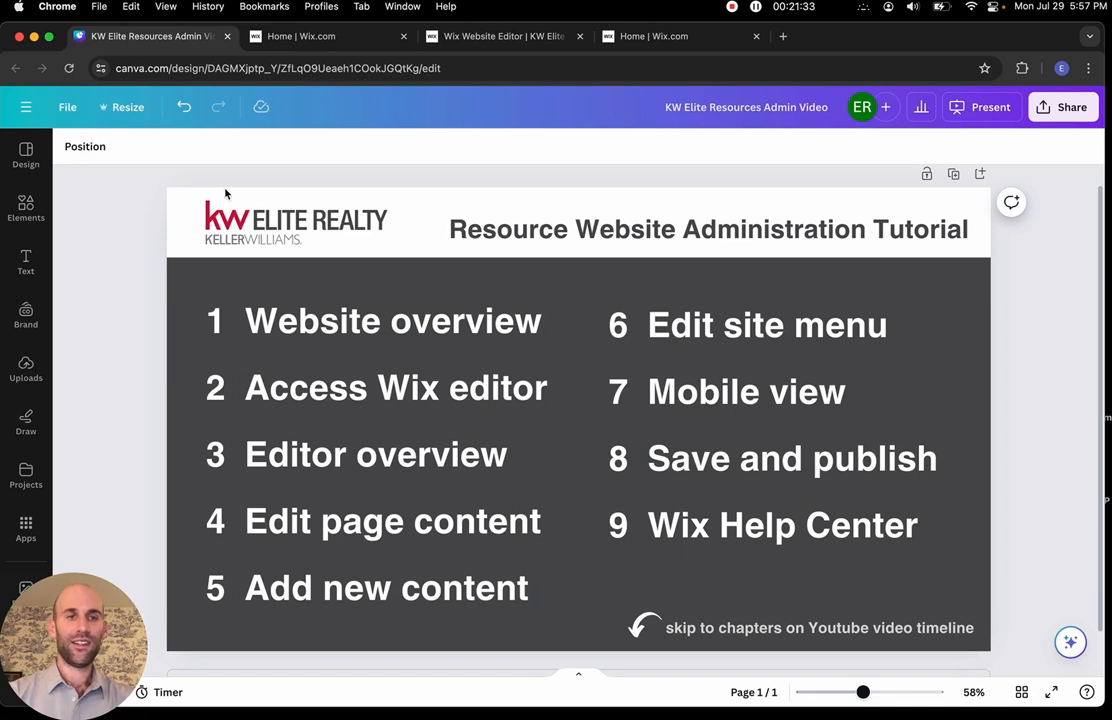